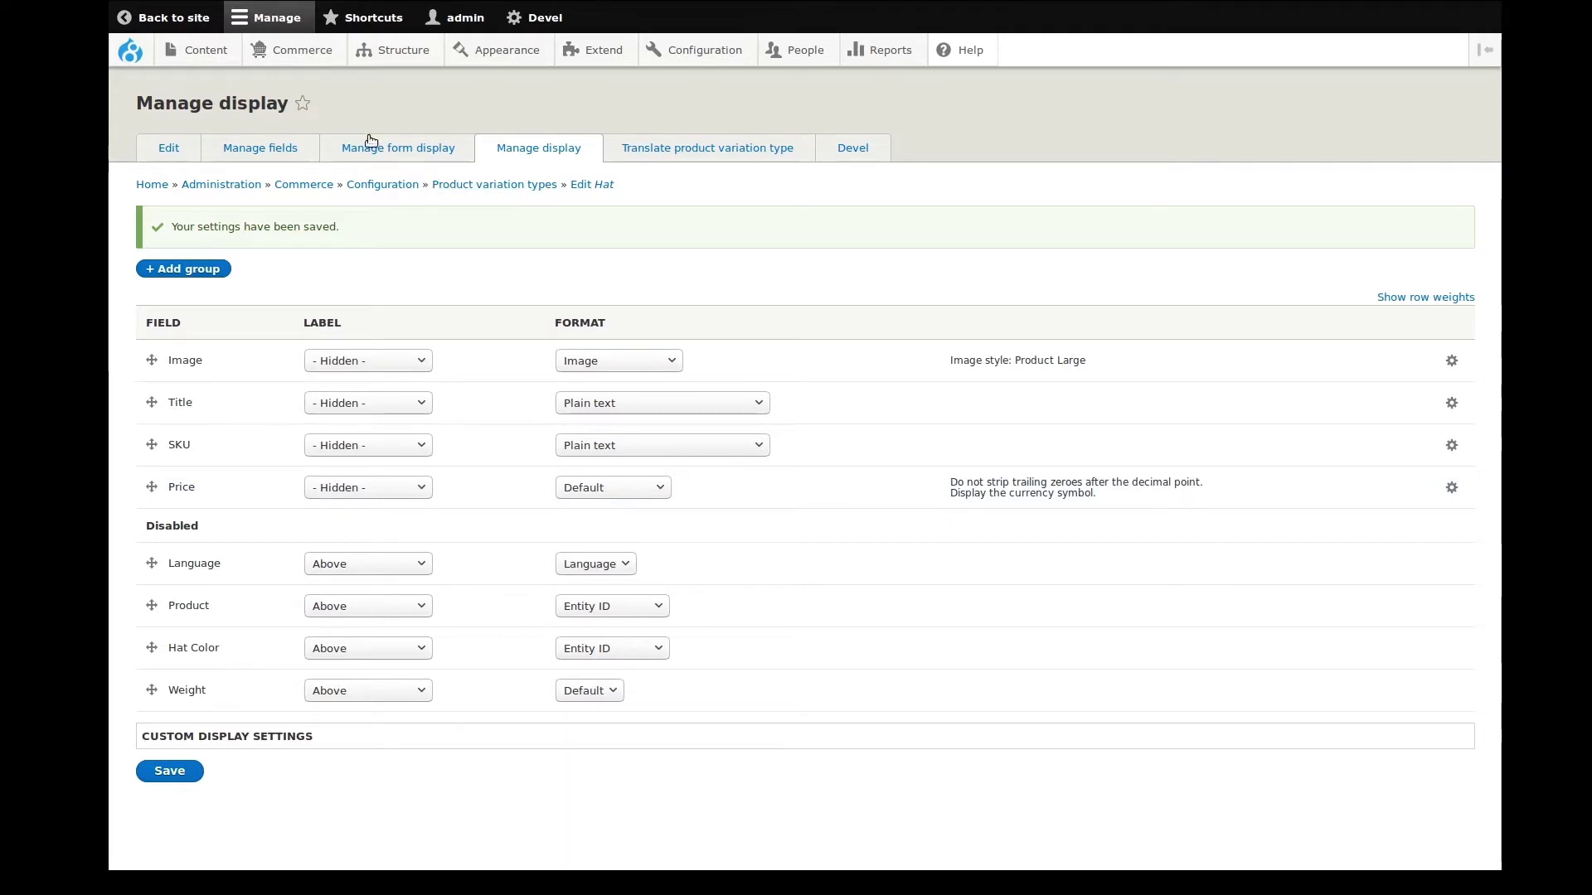
# Open the Product types list from the Commerce configuration menu
pyautogui.moveTo(298, 49)
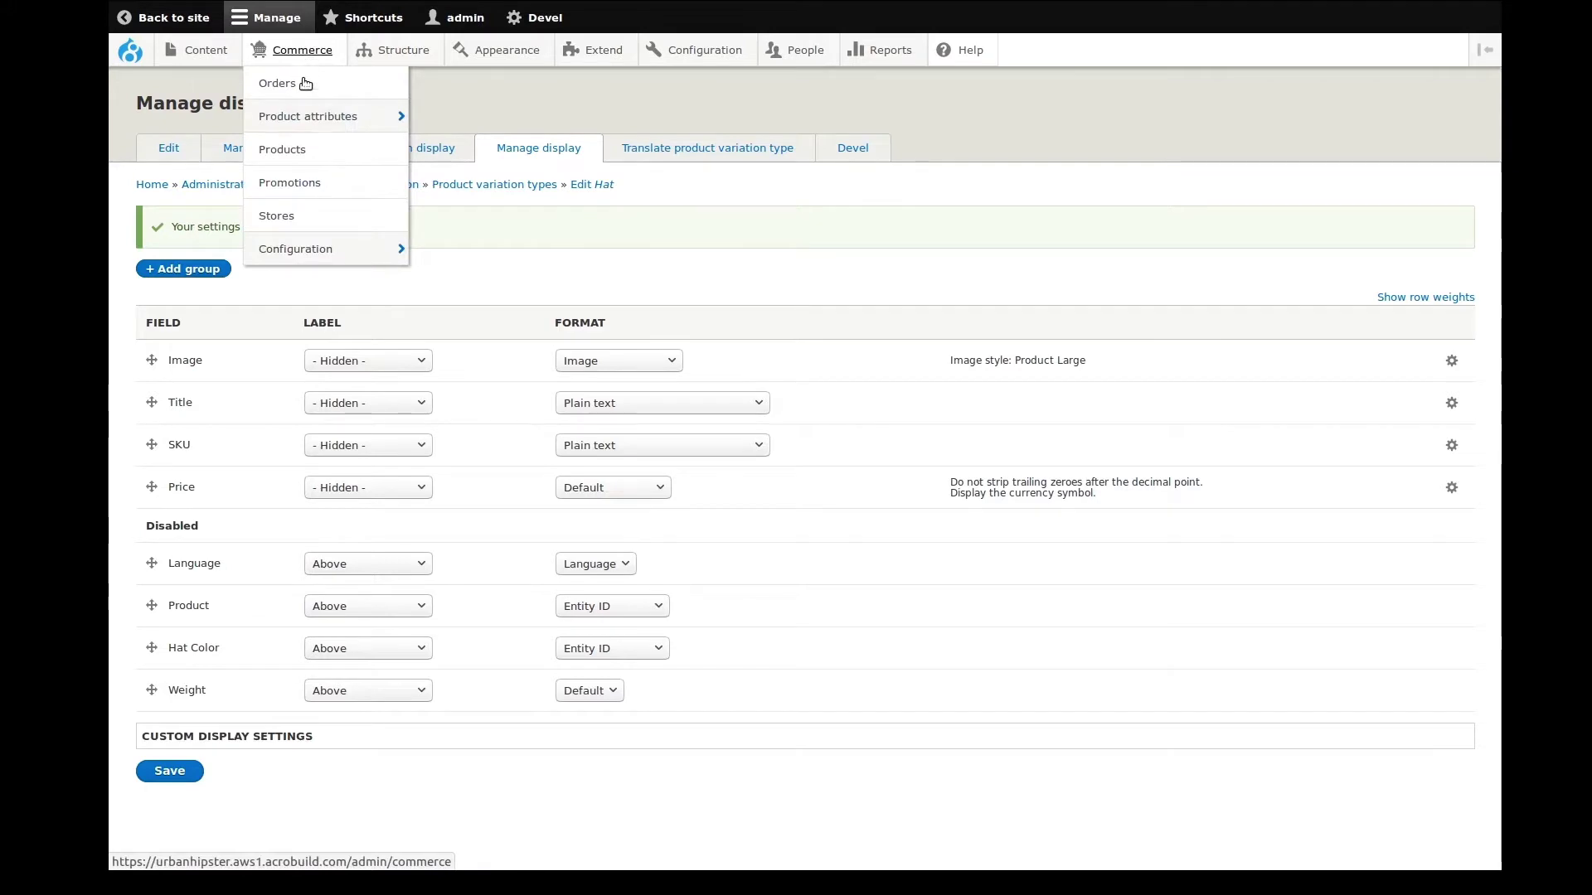
pyautogui.moveTo(304, 250)
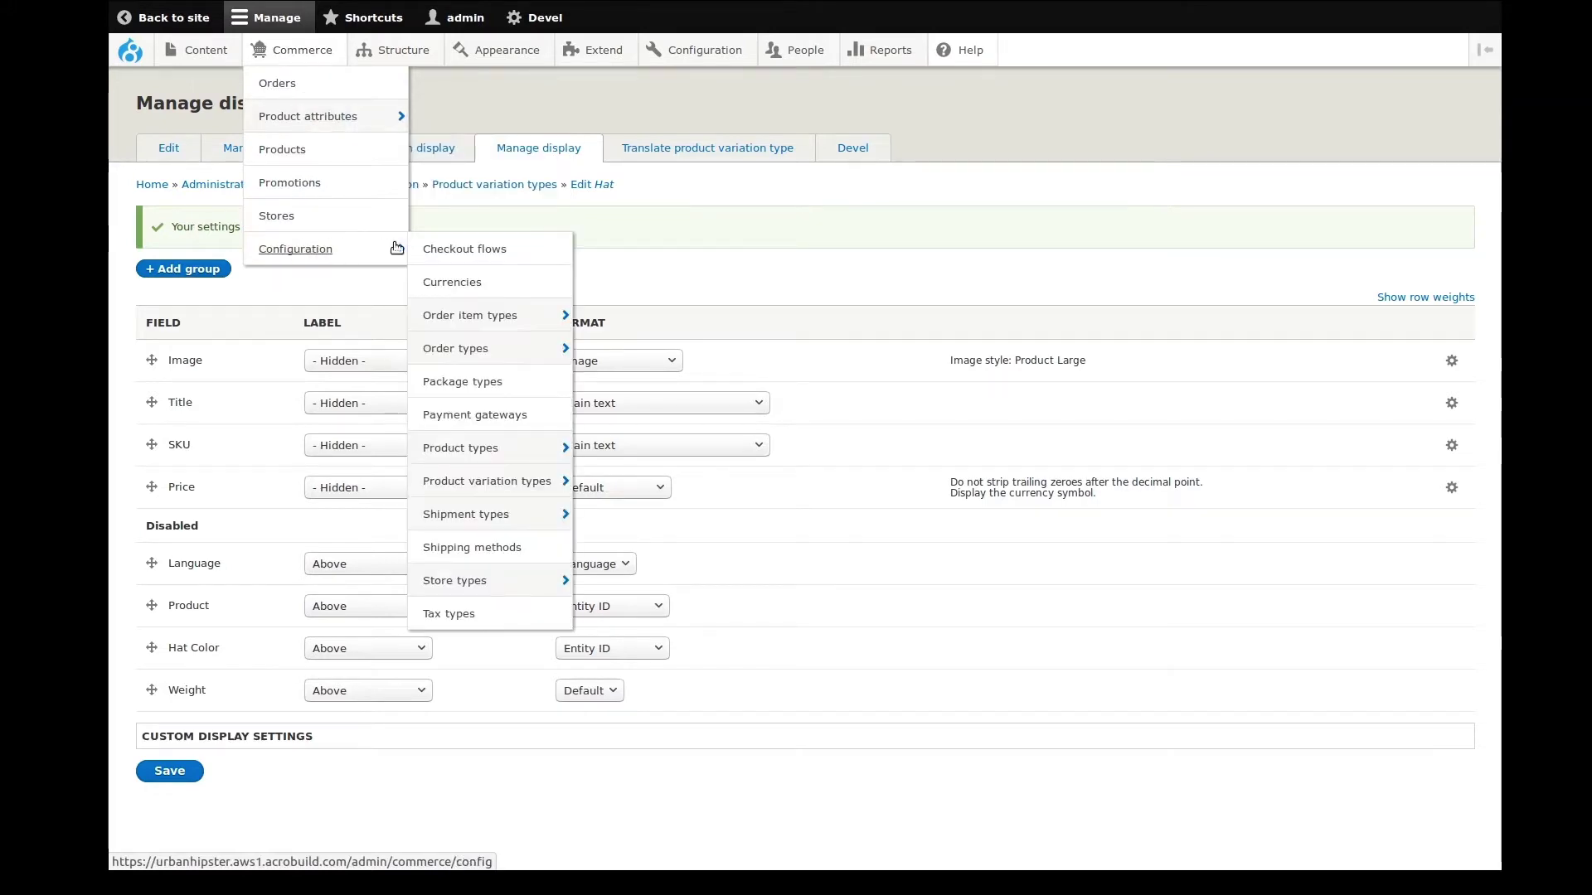
pyautogui.moveTo(506, 449)
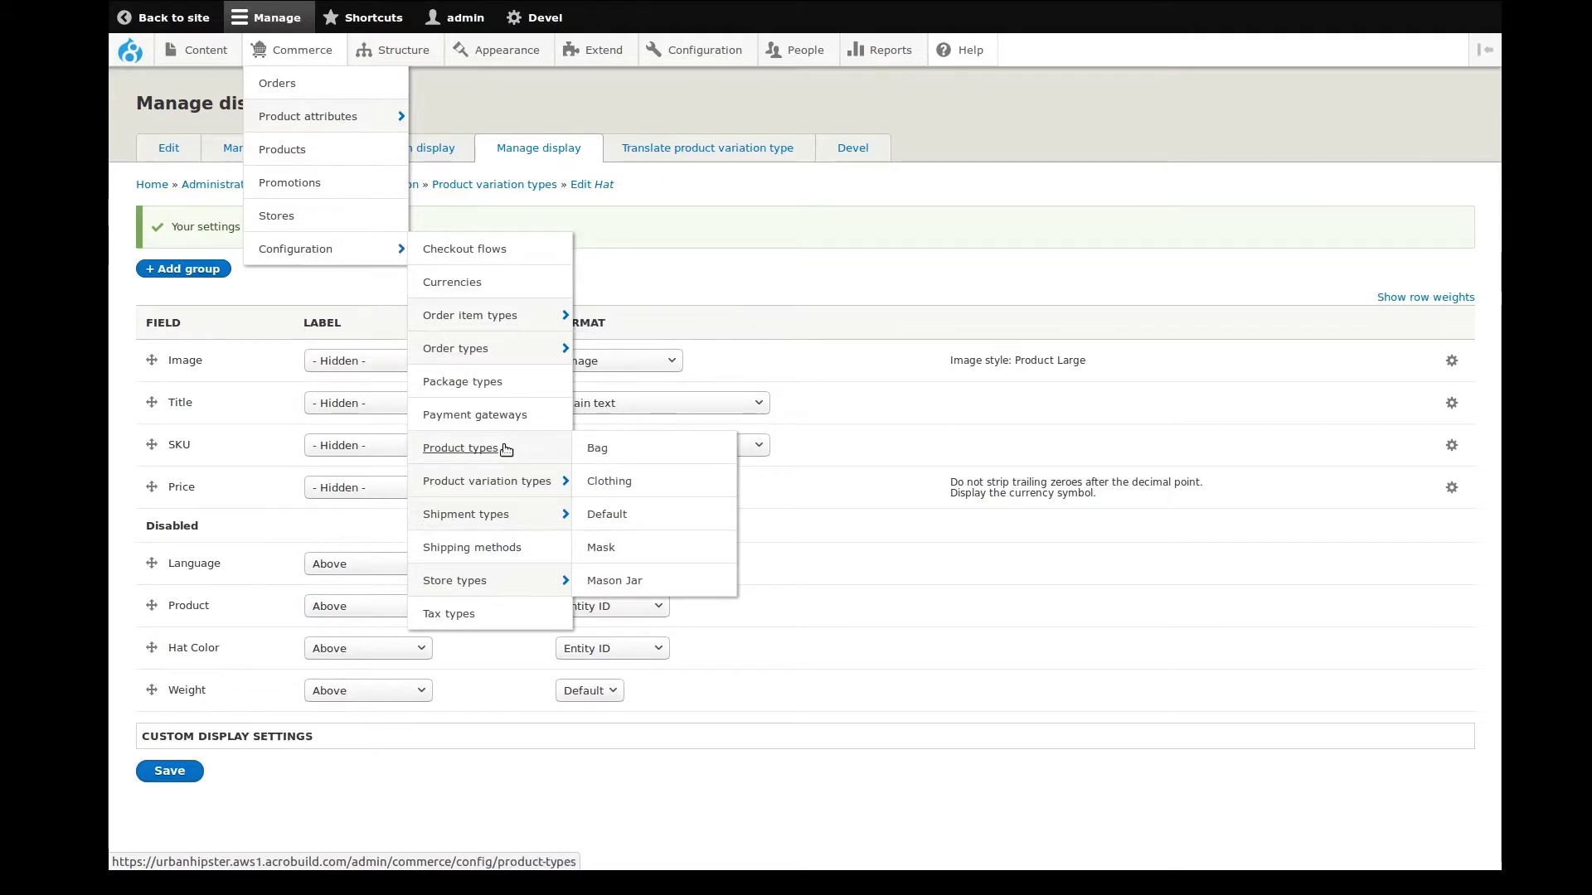
pyautogui.click(506, 449)
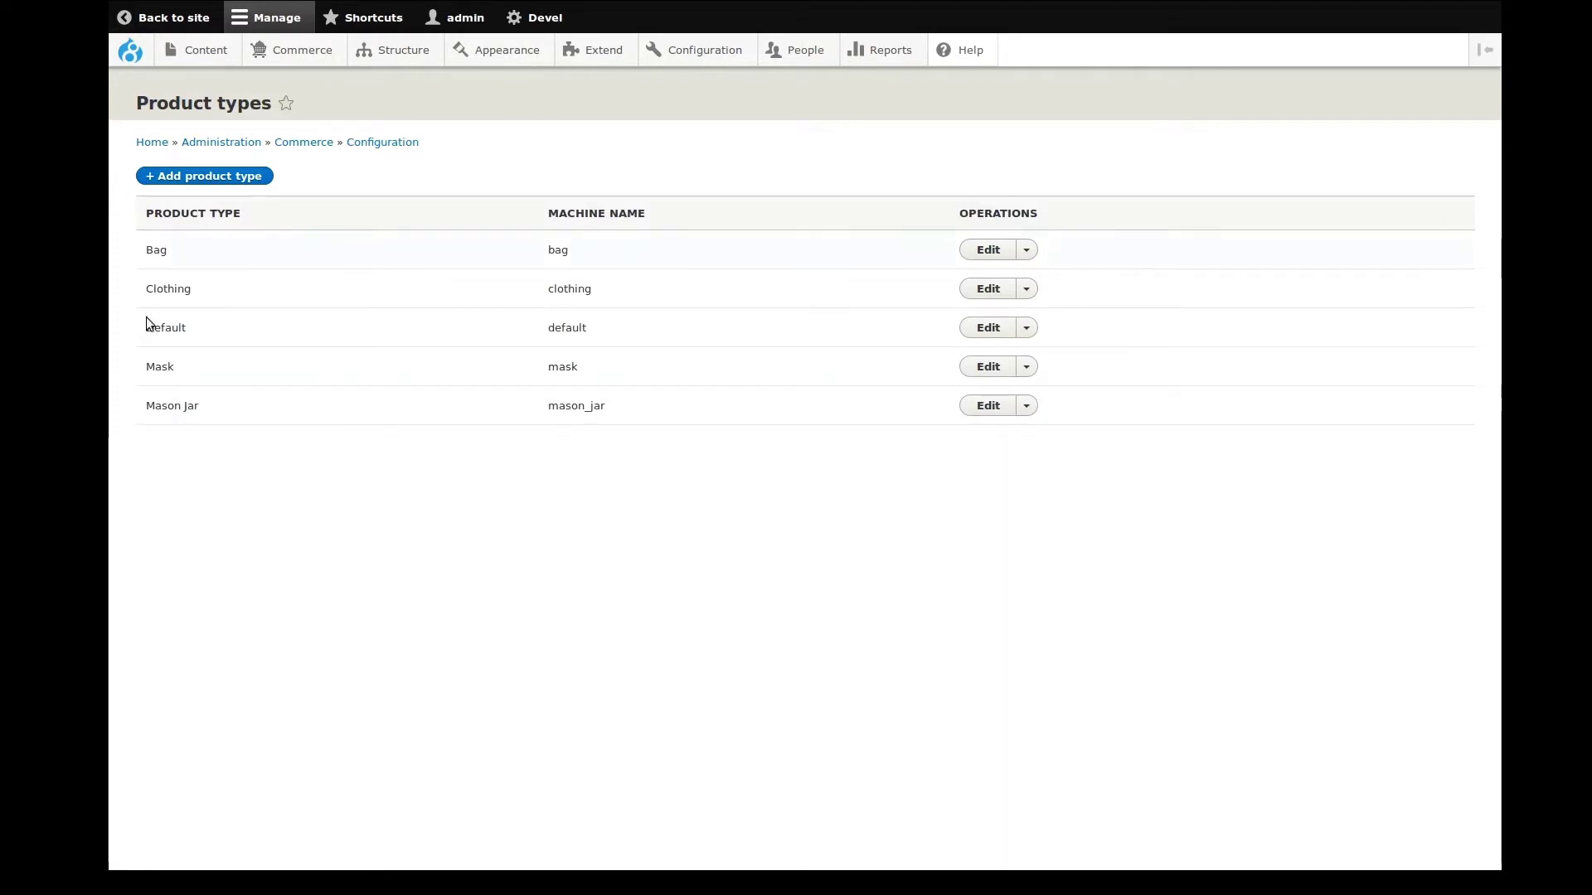
pyautogui.click(236, 177)
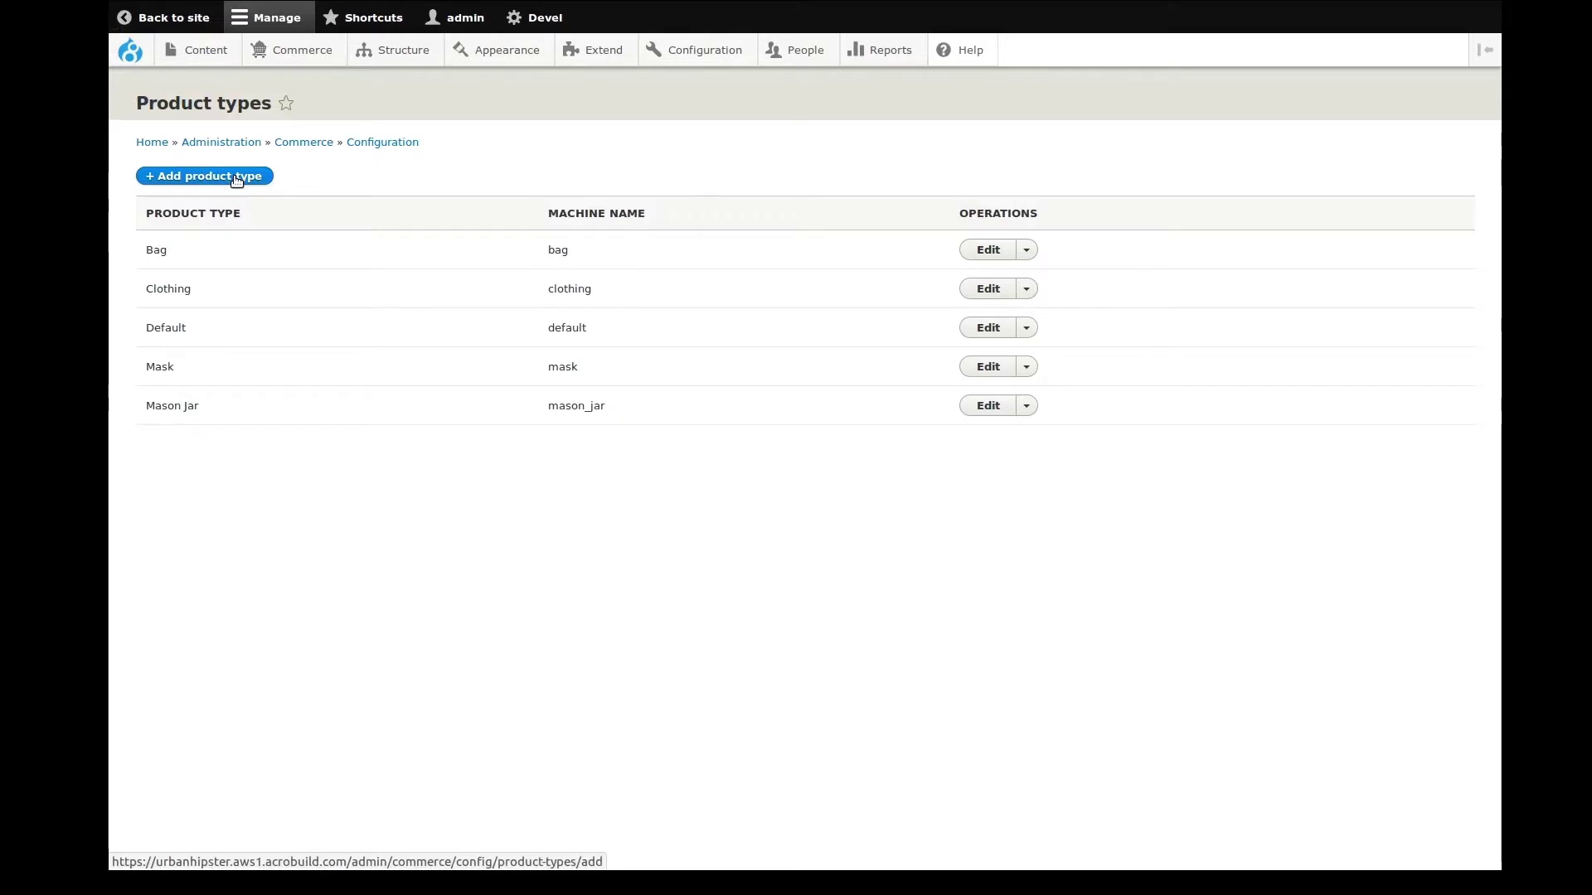
# Create the Hat product type, described 'Create a hat product', using the Hat variation type
pyautogui.click(219, 193)
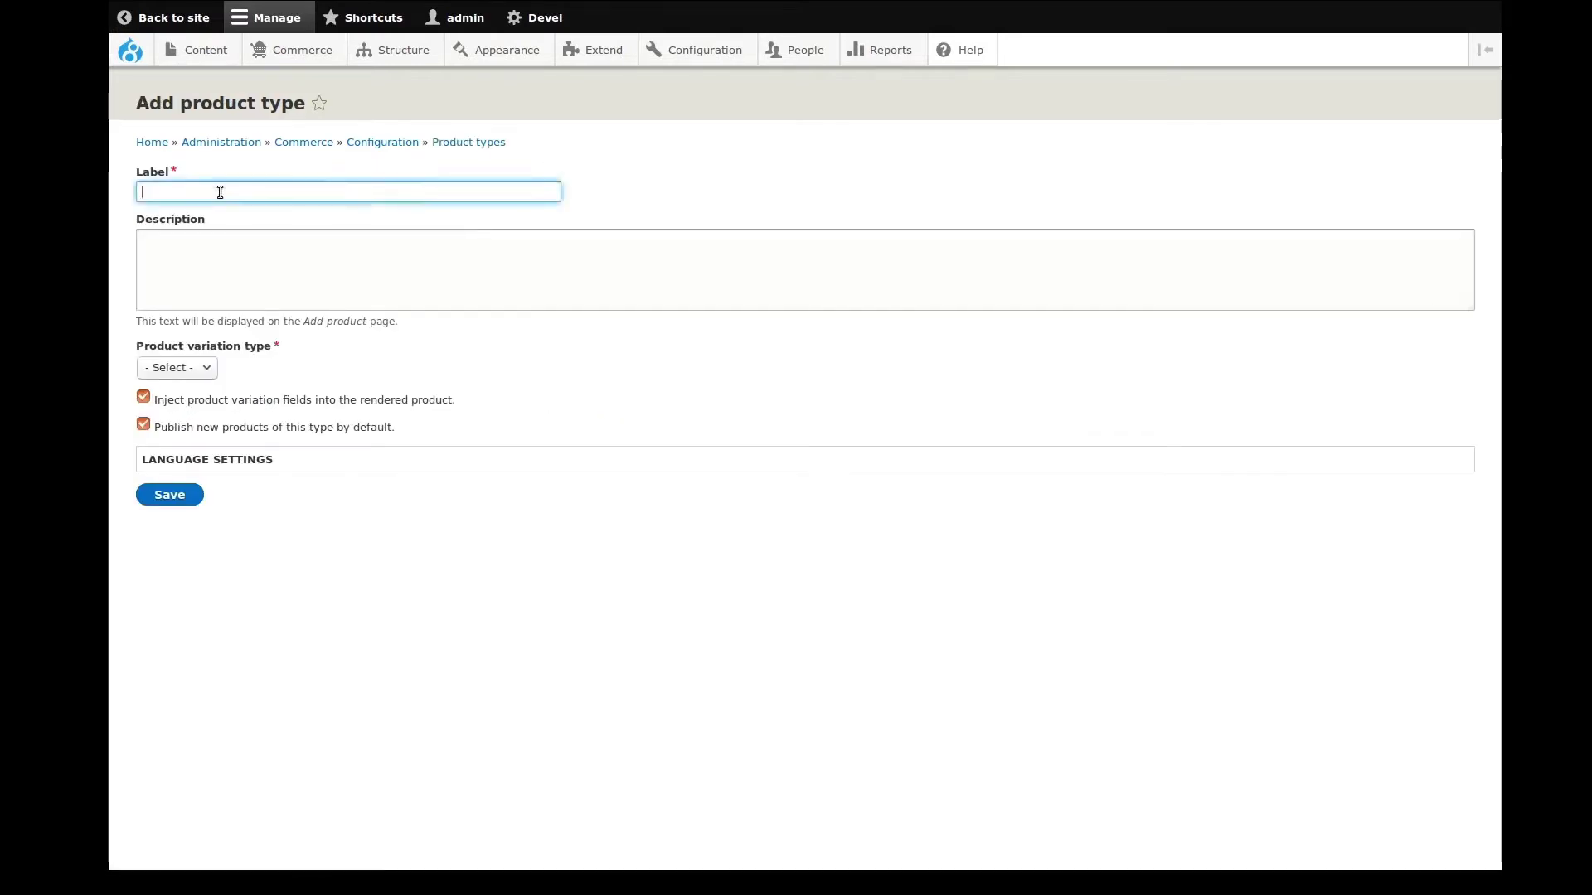
pyautogui.write('Hat')
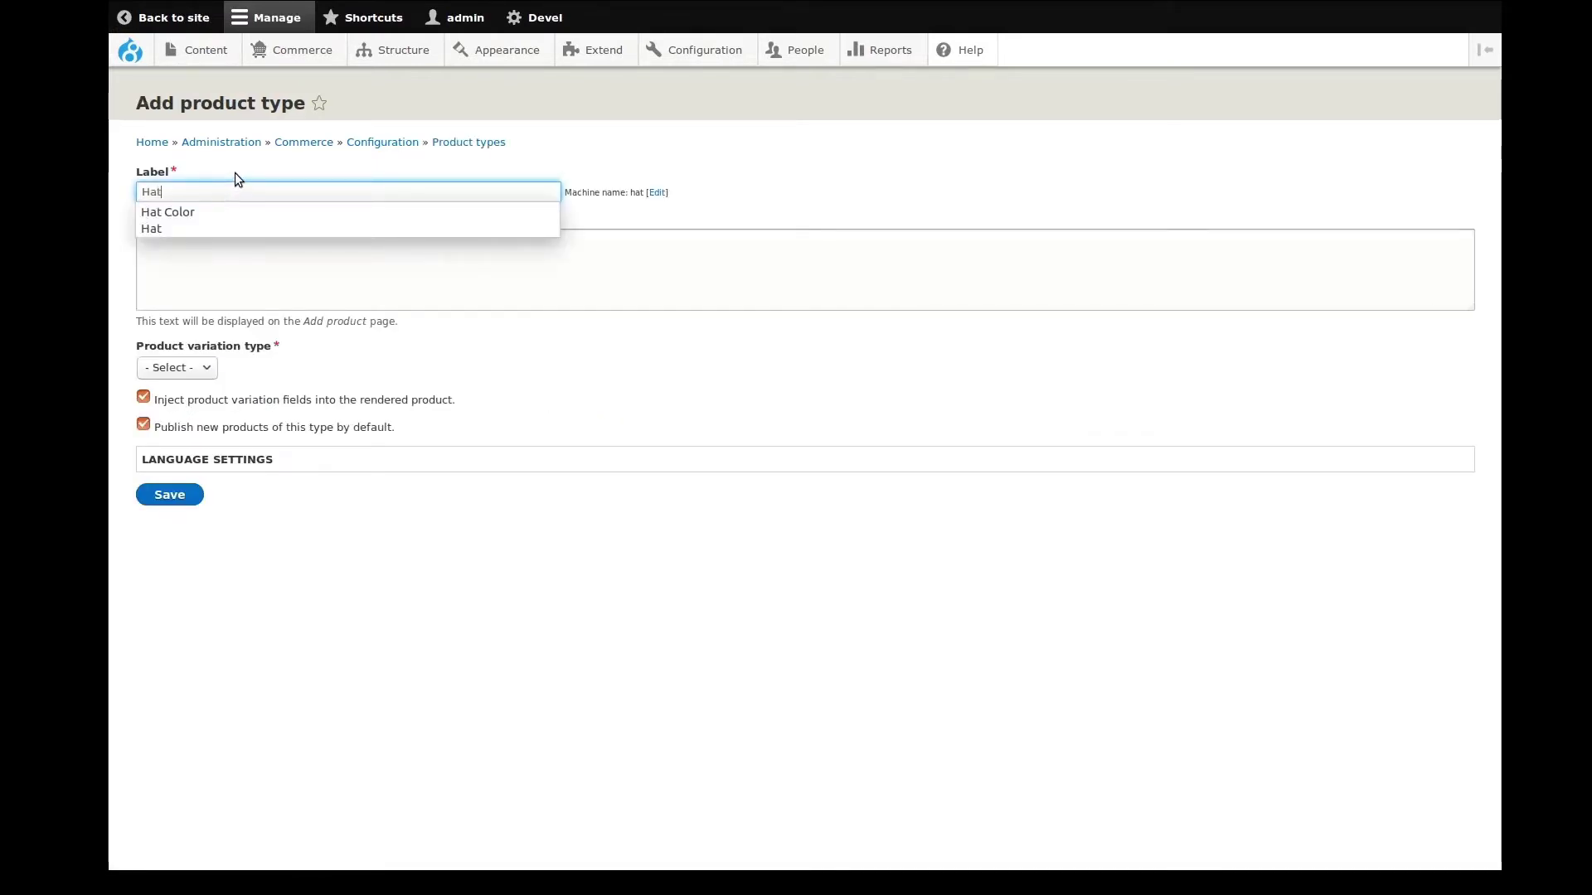
pyautogui.click(235, 172)
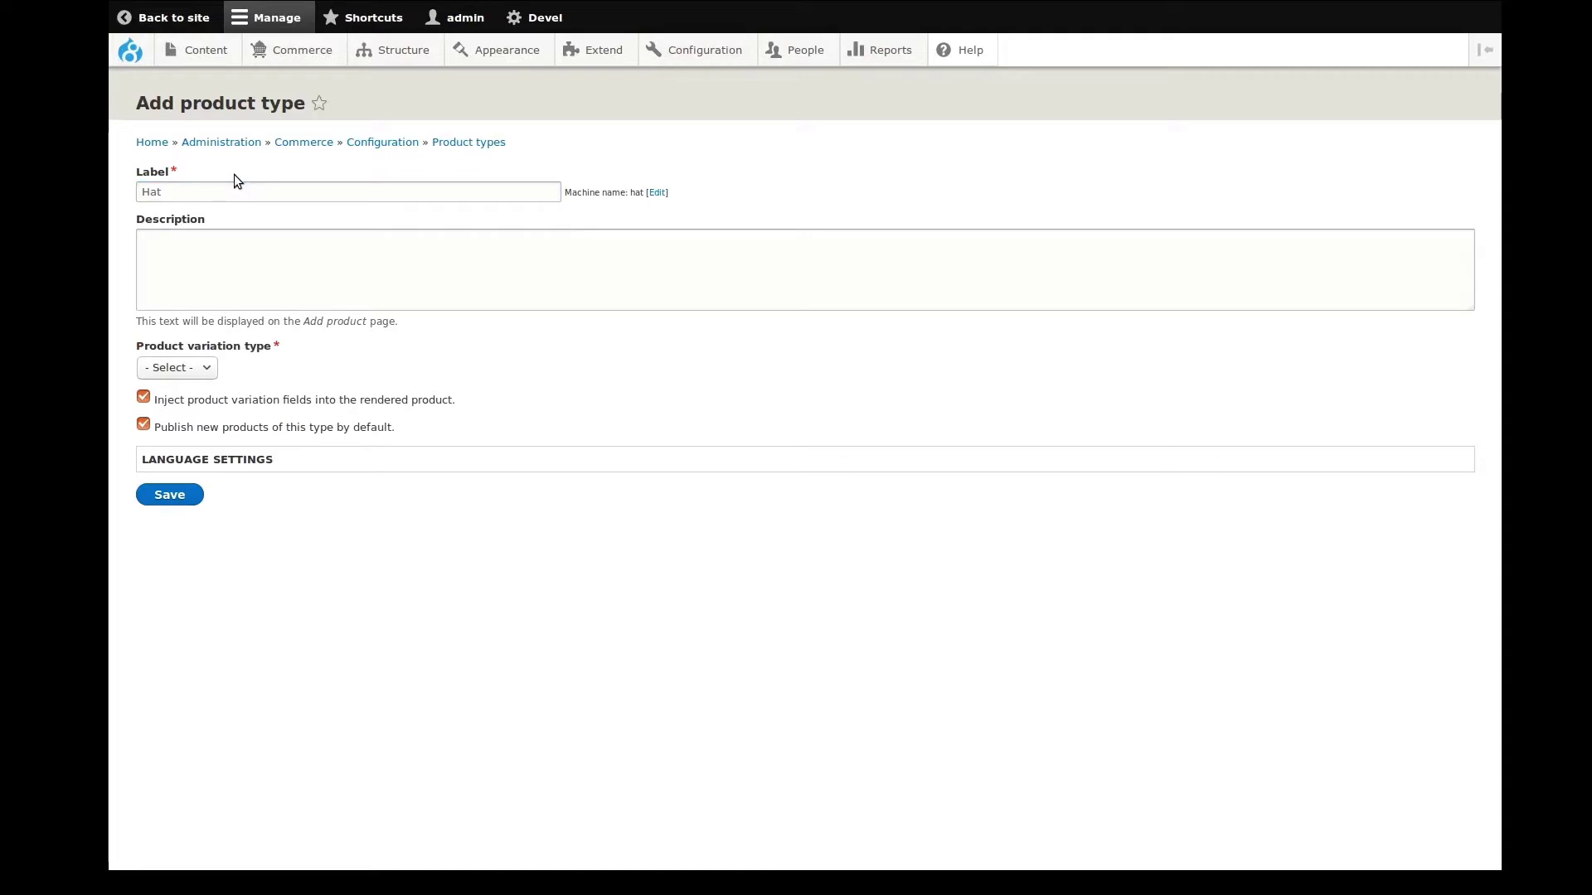
pyautogui.click(217, 243)
pyautogui.write('Create ')
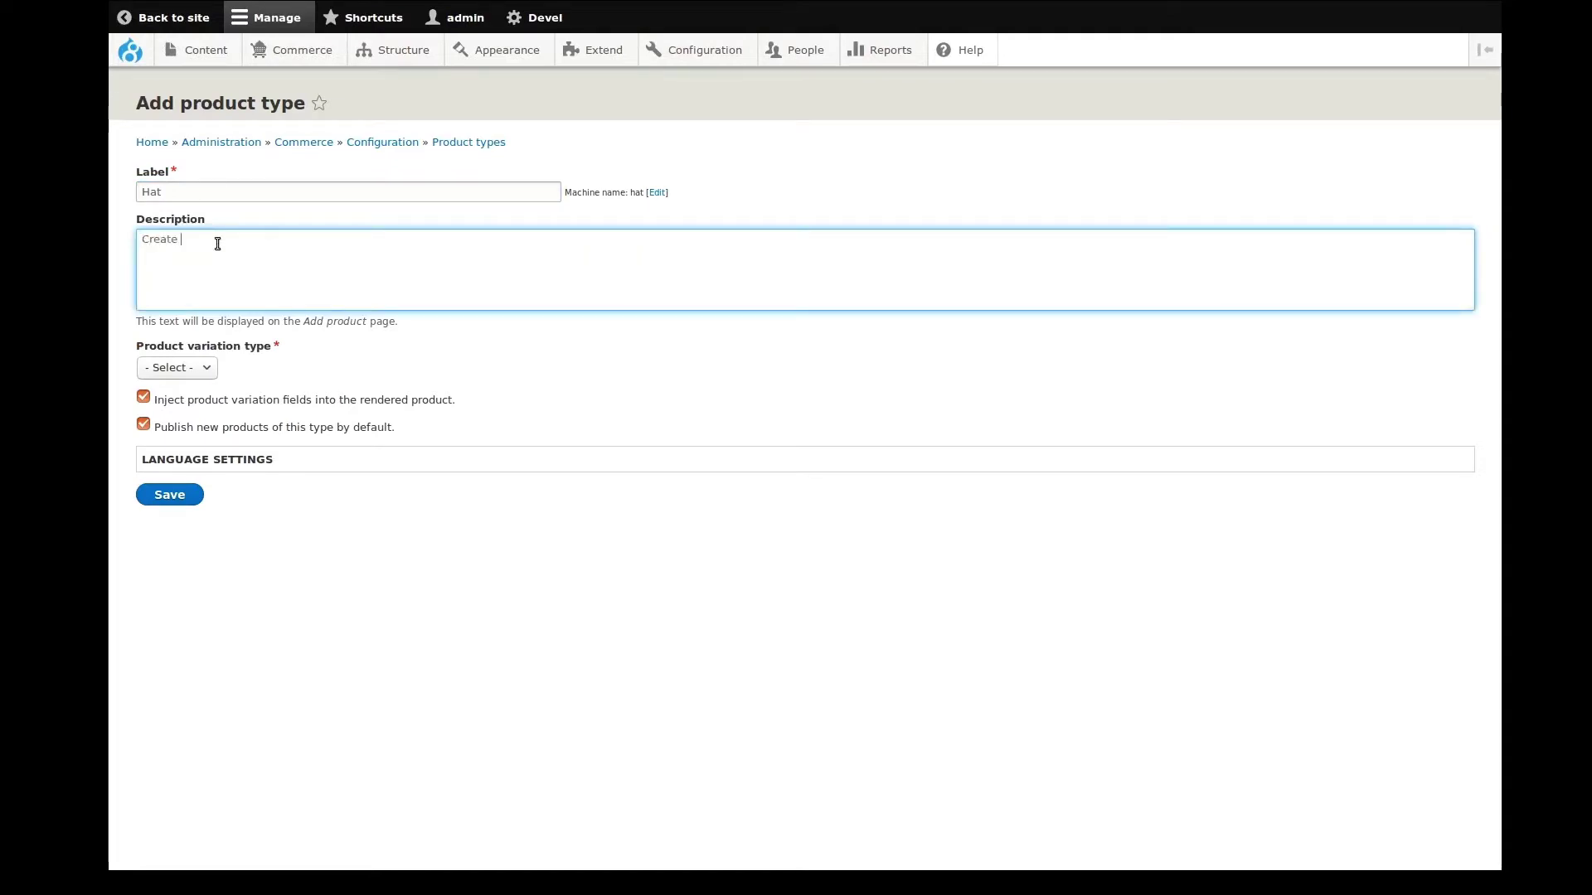
pyautogui.write('a hat')
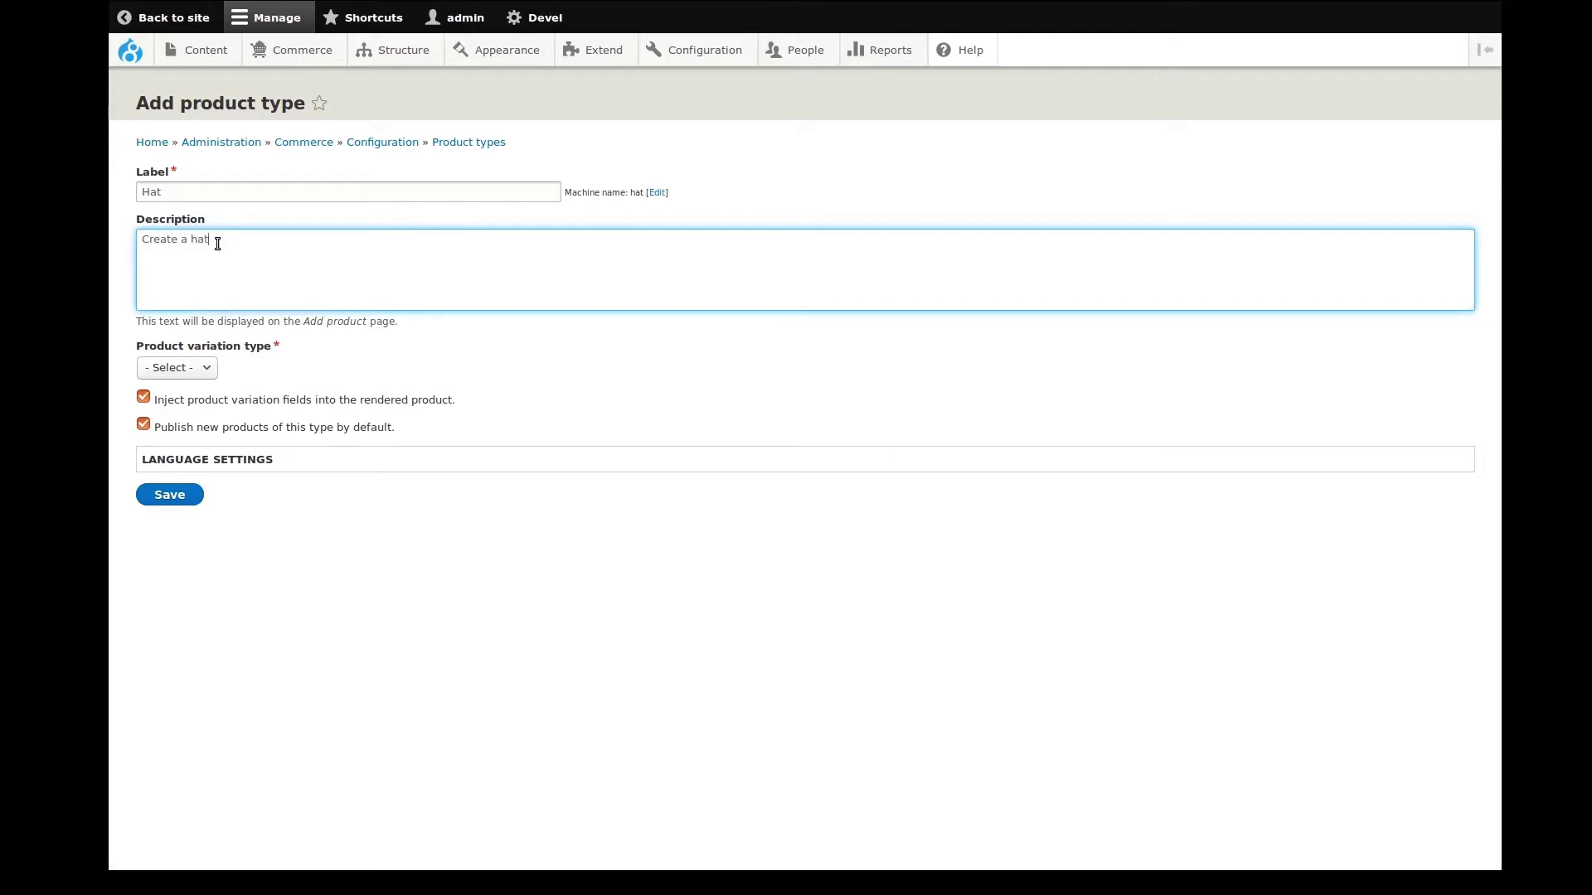
pyautogui.write(' product.')
pyautogui.click(205, 370)
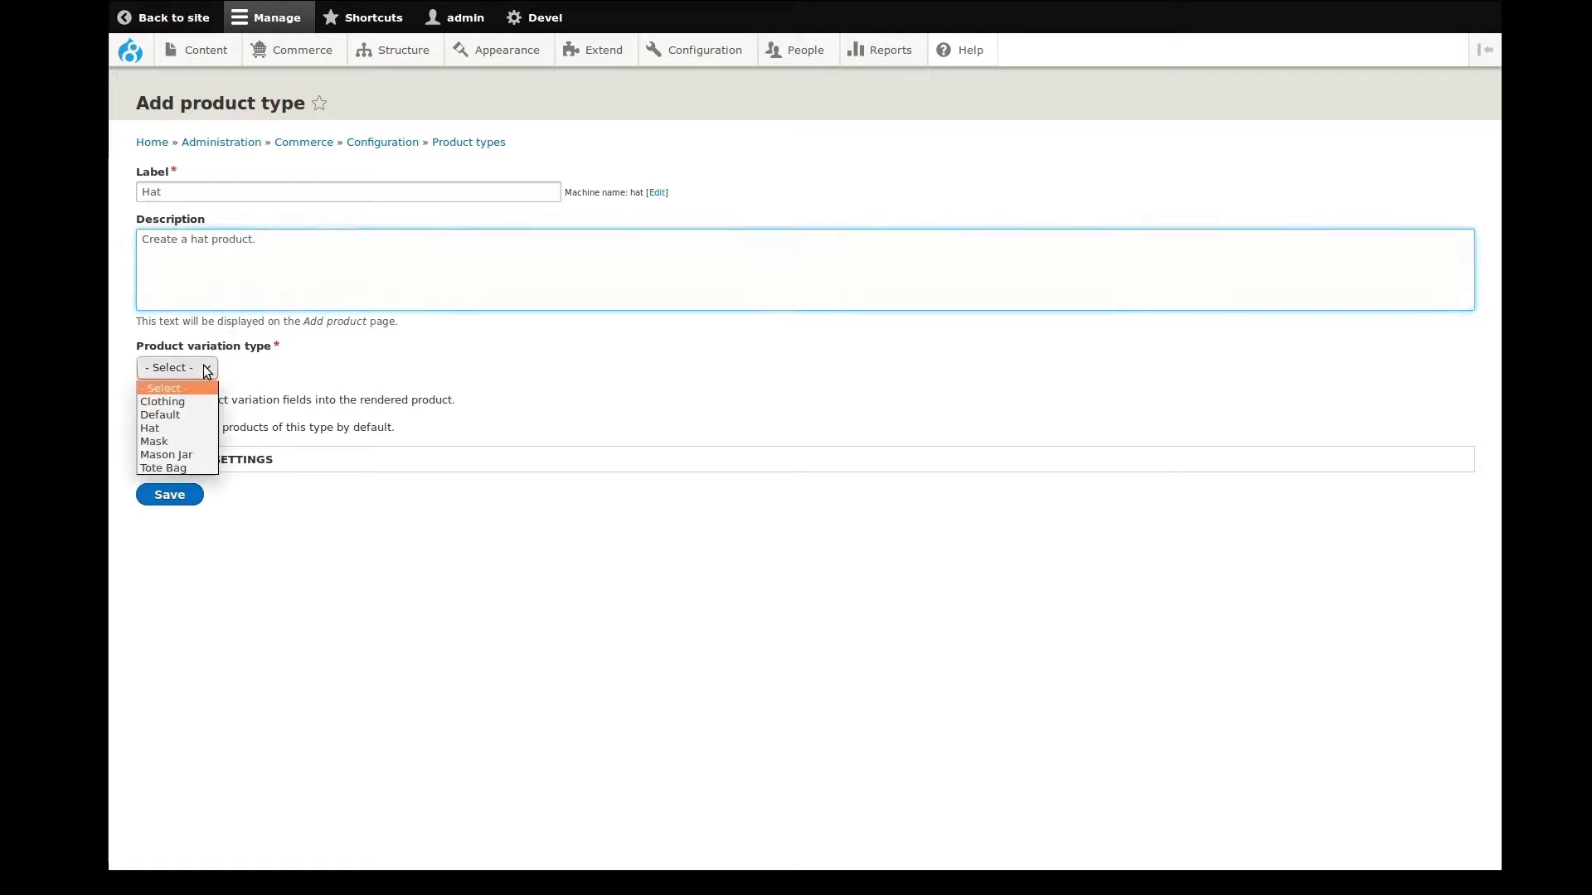
pyautogui.click(162, 429)
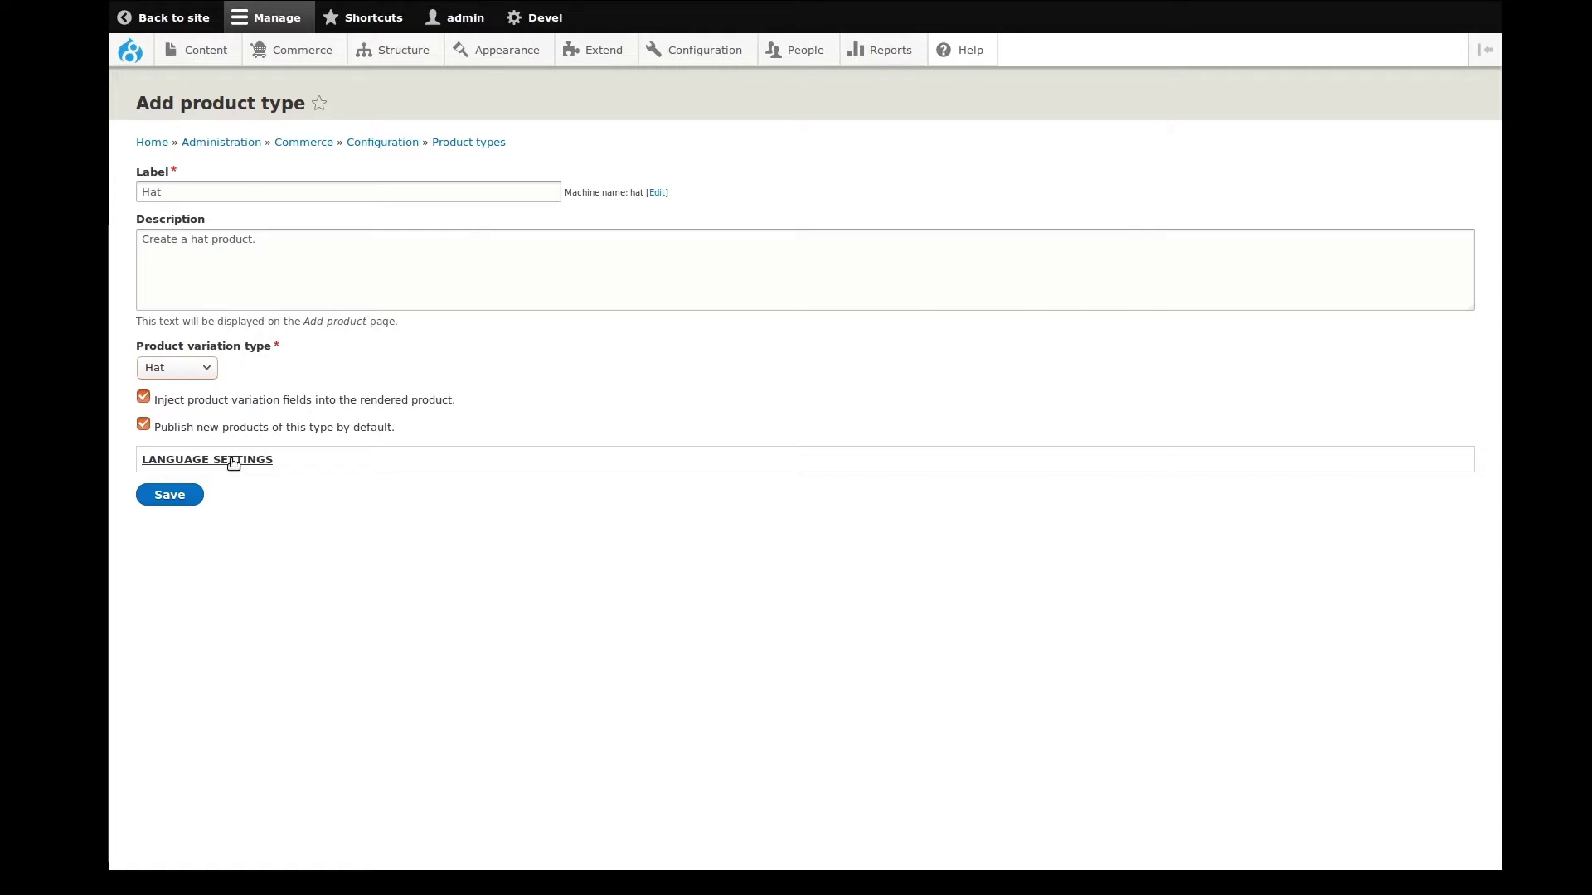
pyautogui.click(170, 495)
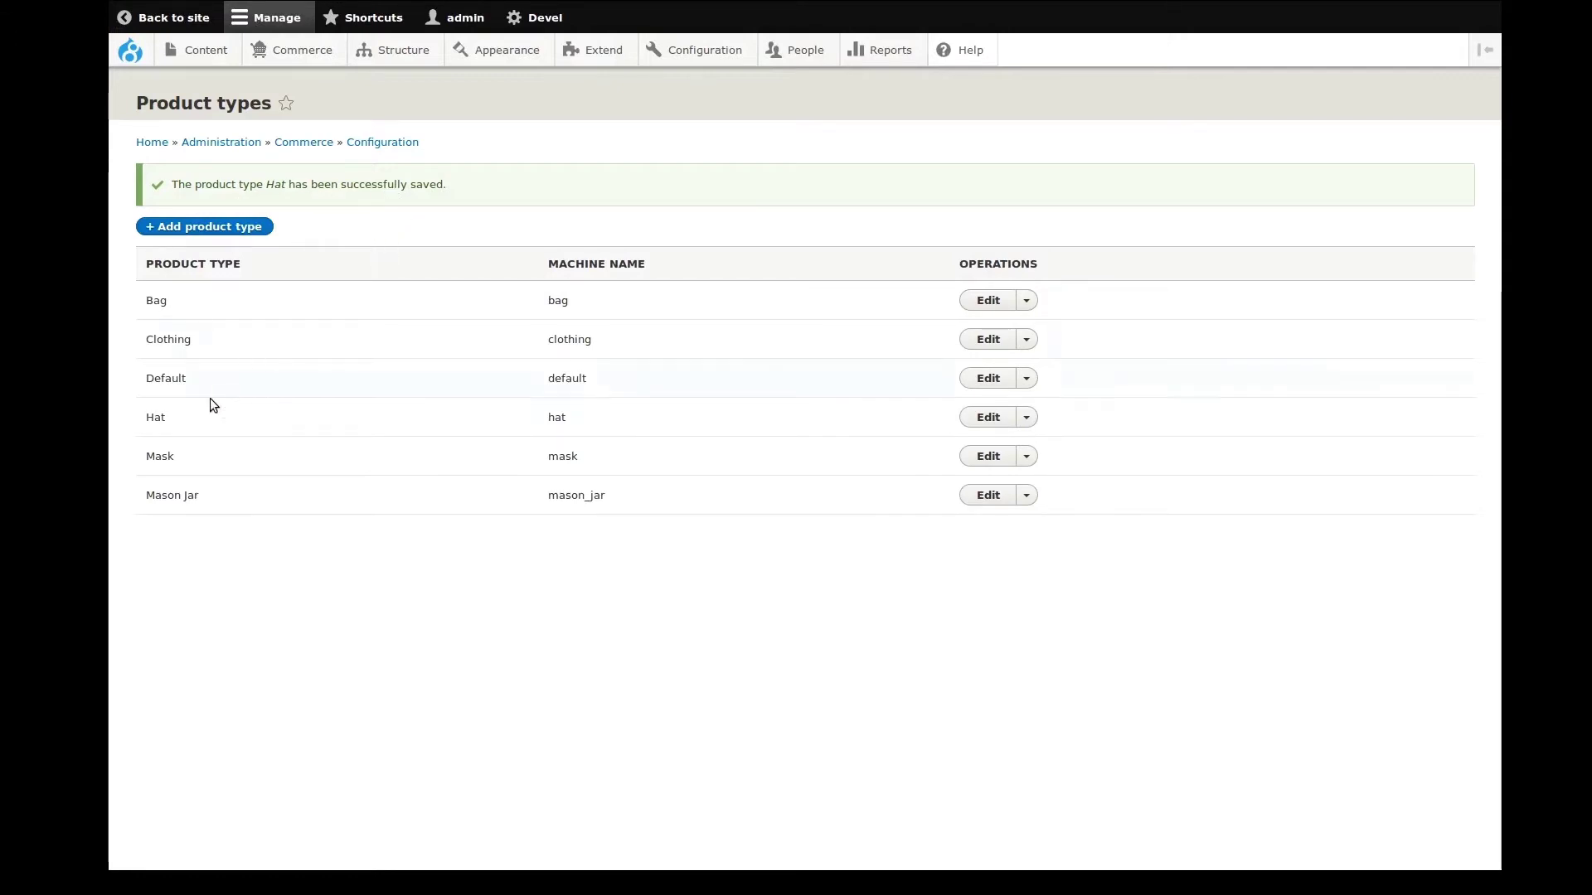
# Open the Manage fields page of the Hat product type
pyautogui.click(987, 418)
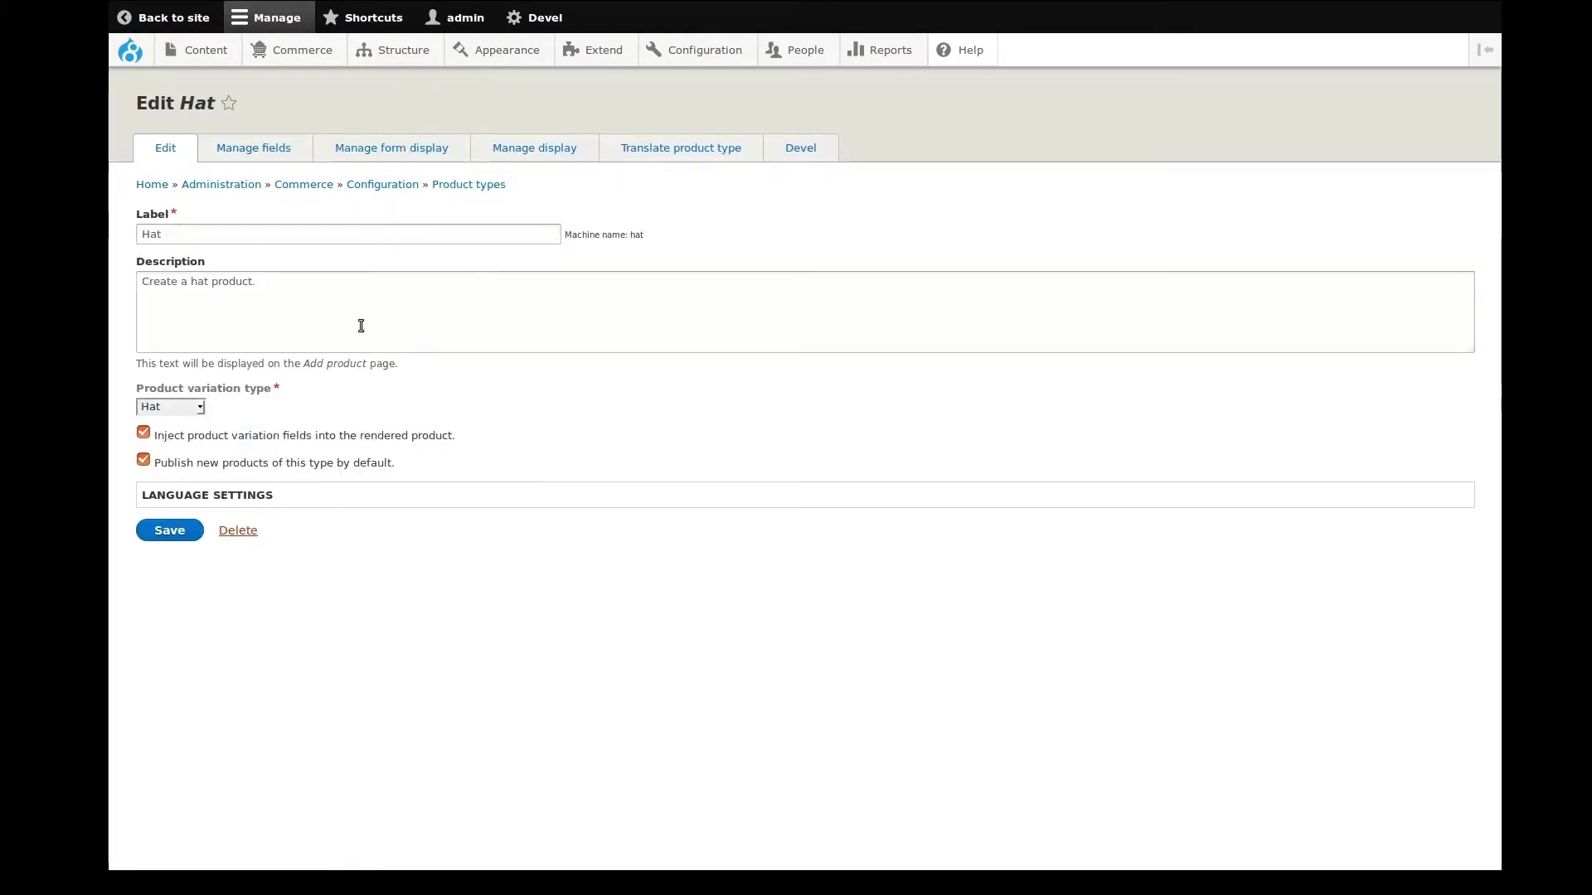
pyautogui.click(265, 150)
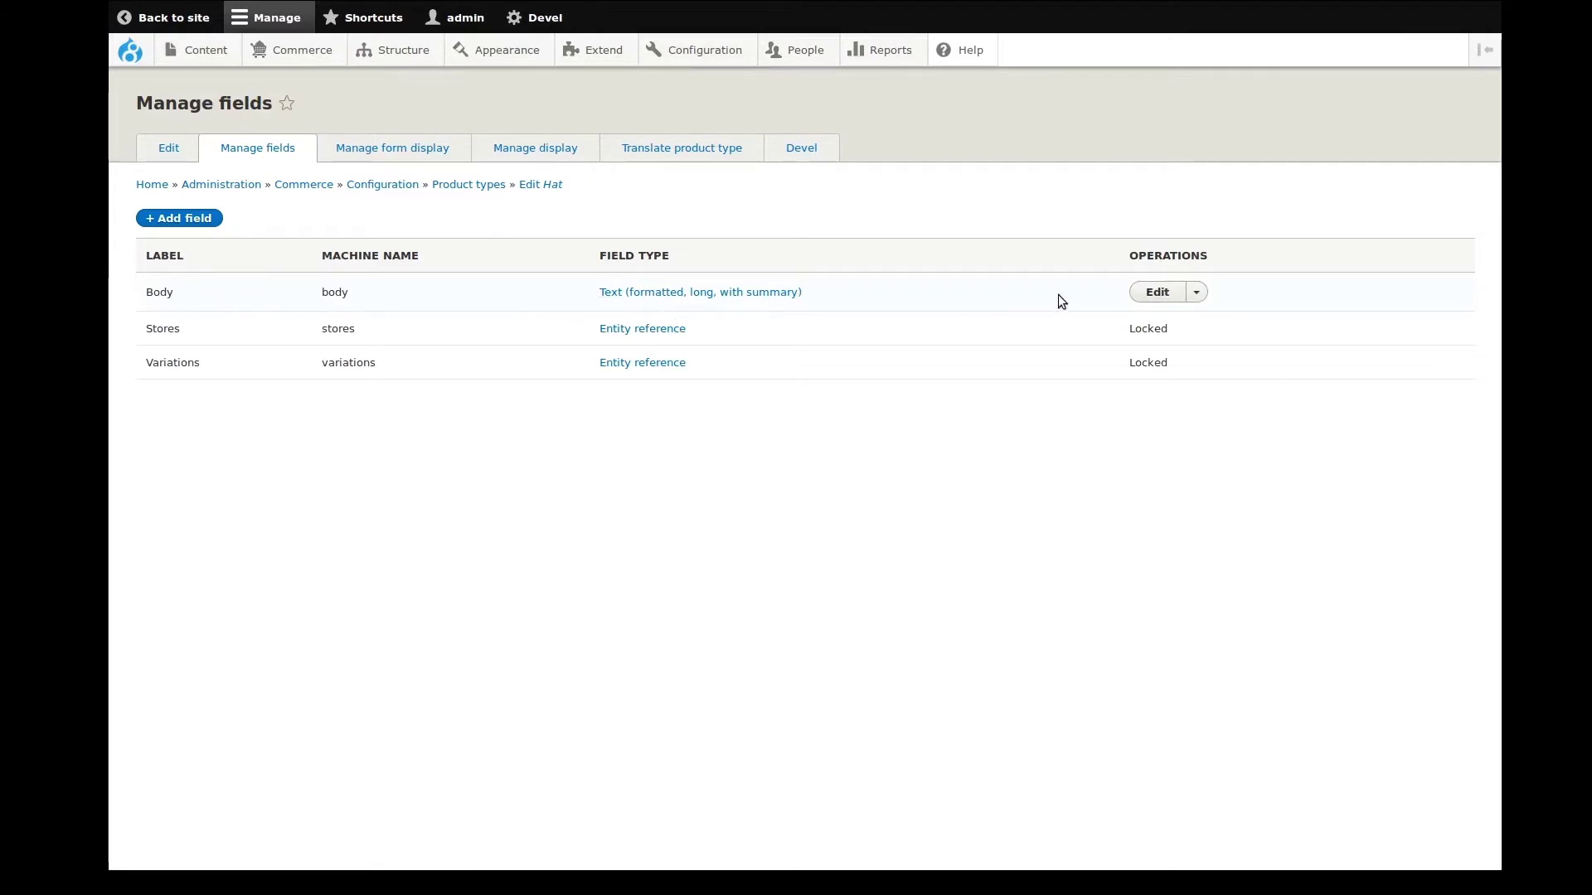
# Relabel Hat's Body field as 'Long Description' and save its settings
pyautogui.click(1156, 291)
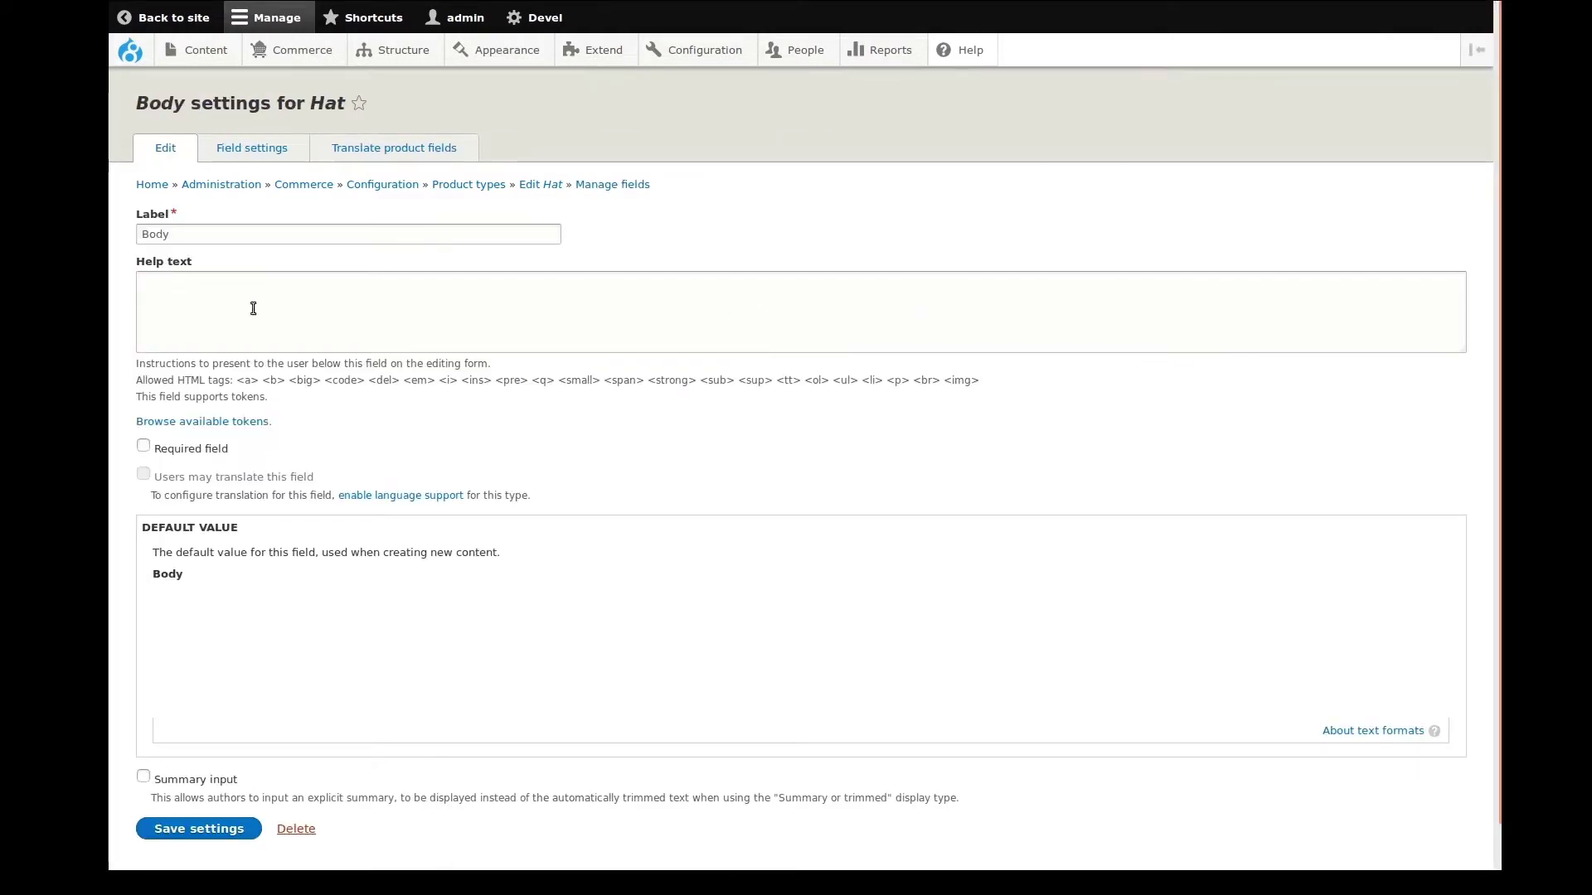
pyautogui.click(182, 239)
pyautogui.hotkey('ctrl', 'a')
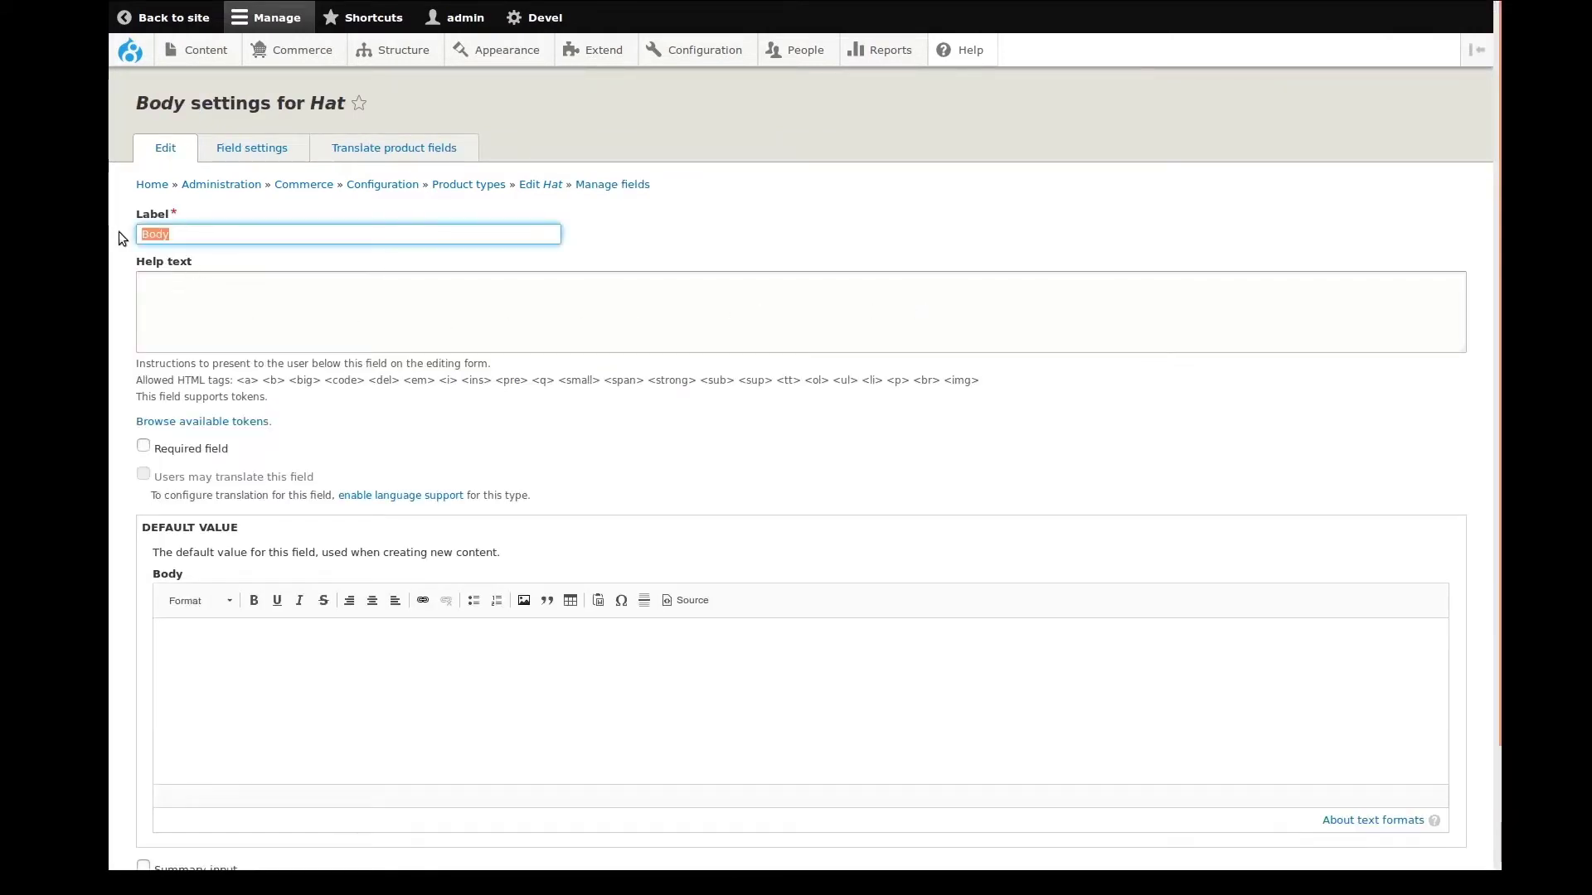
pyautogui.write('Long Description')
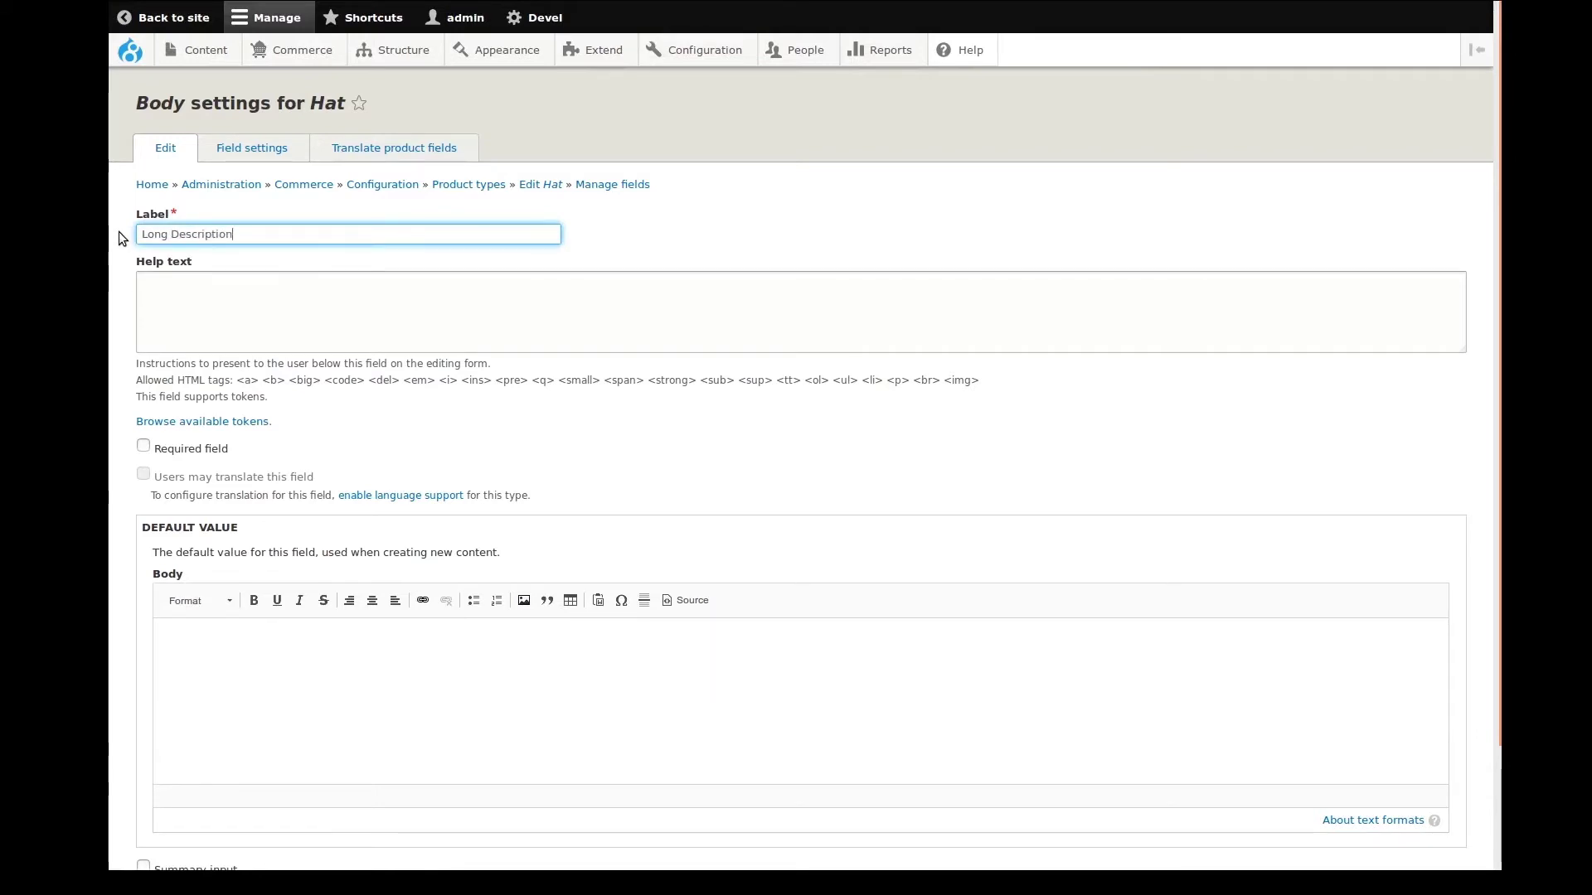
pyautogui.click(122, 324)
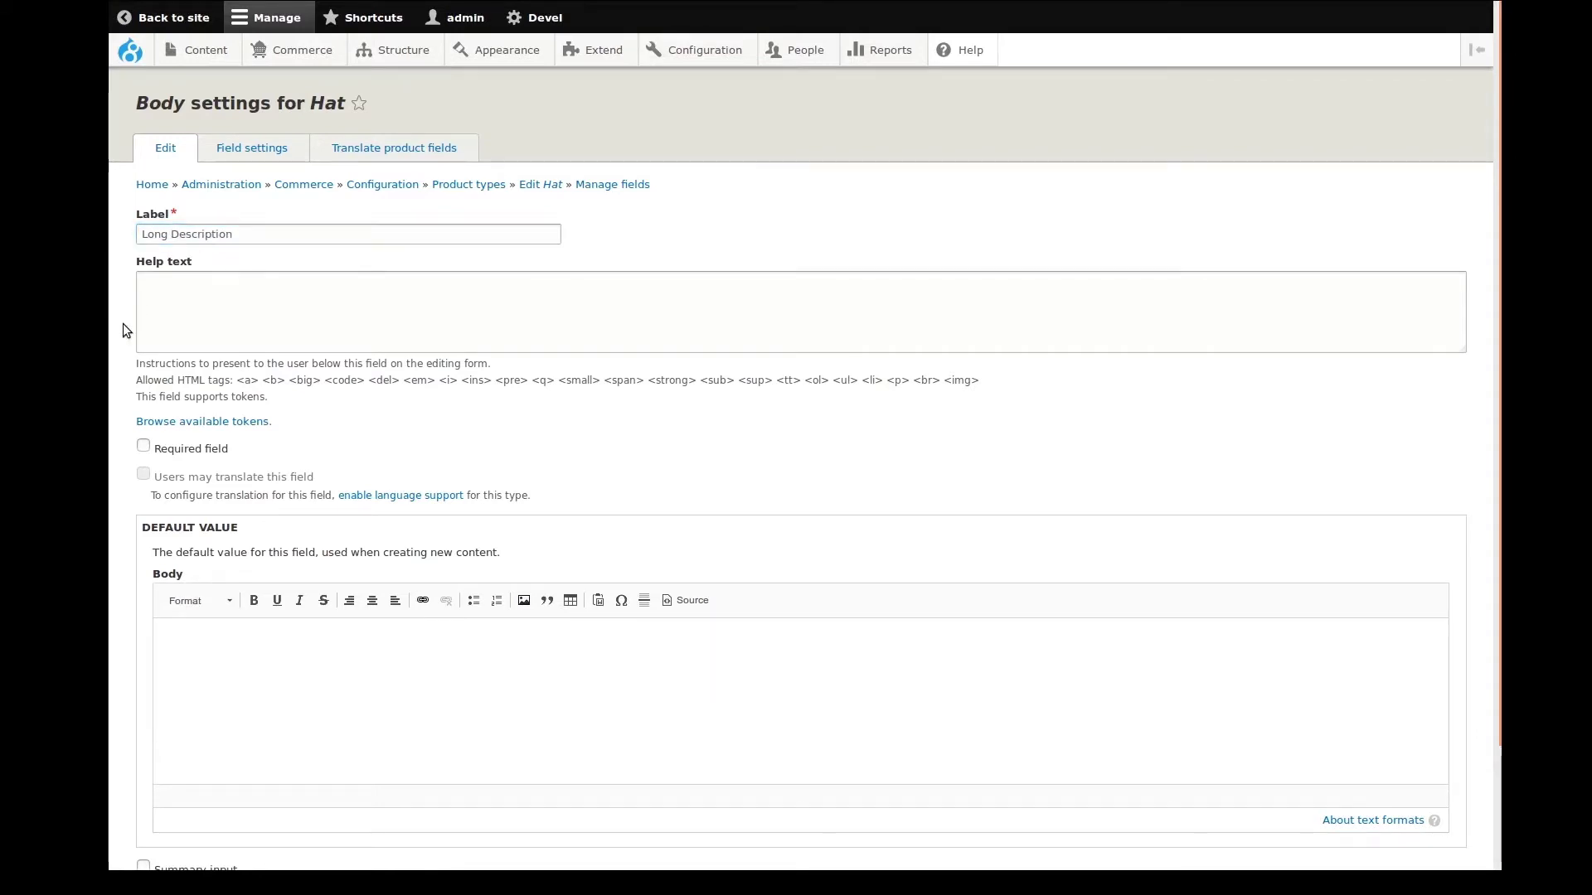
pyautogui.scroll(-3, 123, 324)
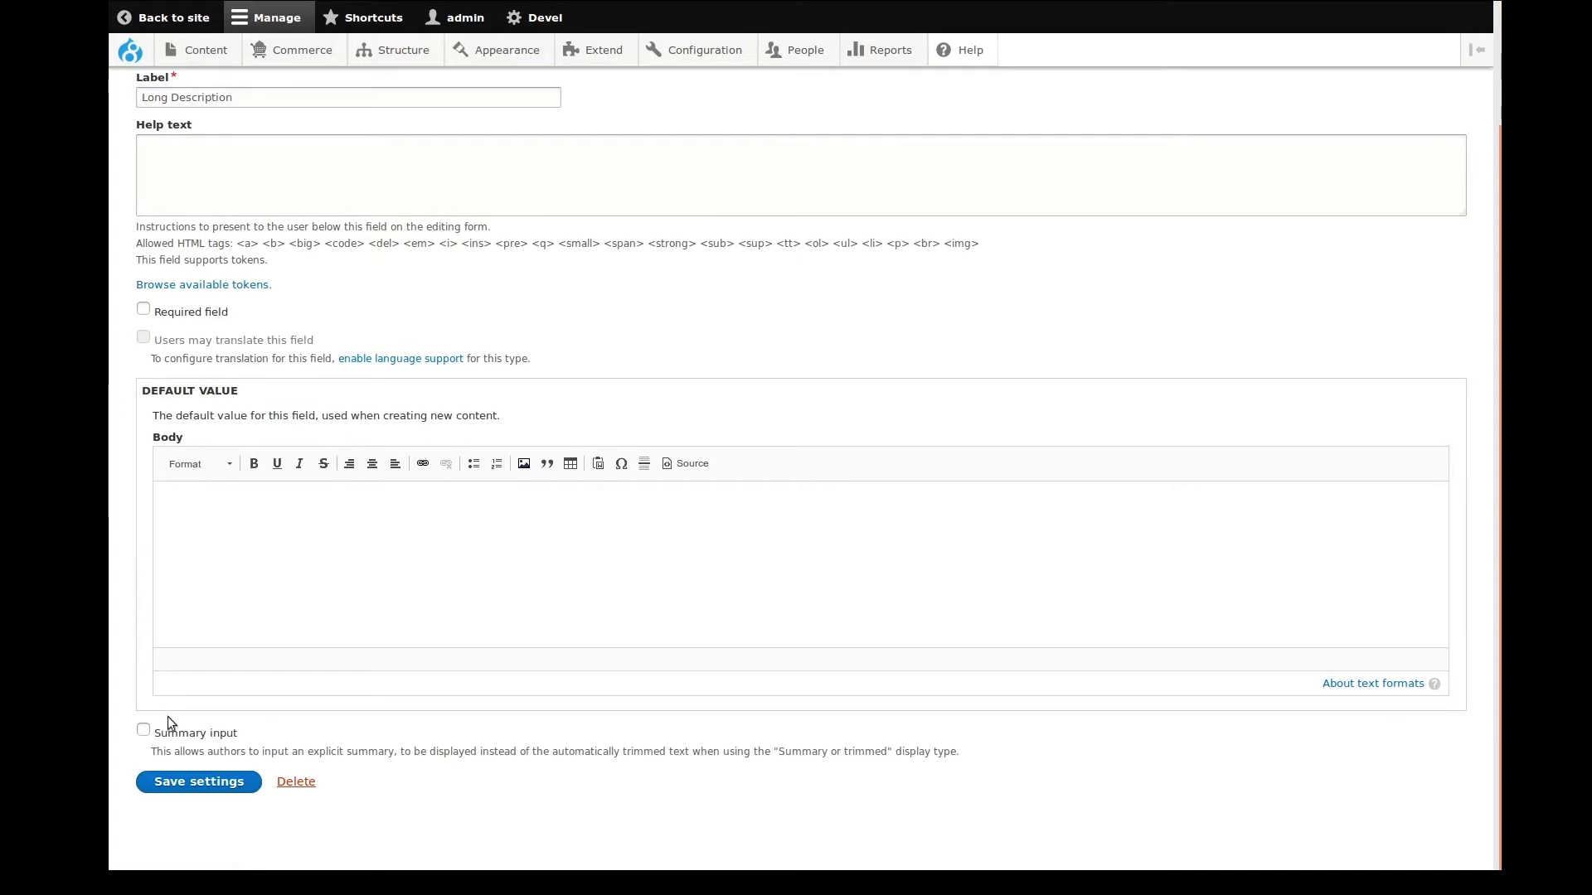
pyautogui.click(196, 782)
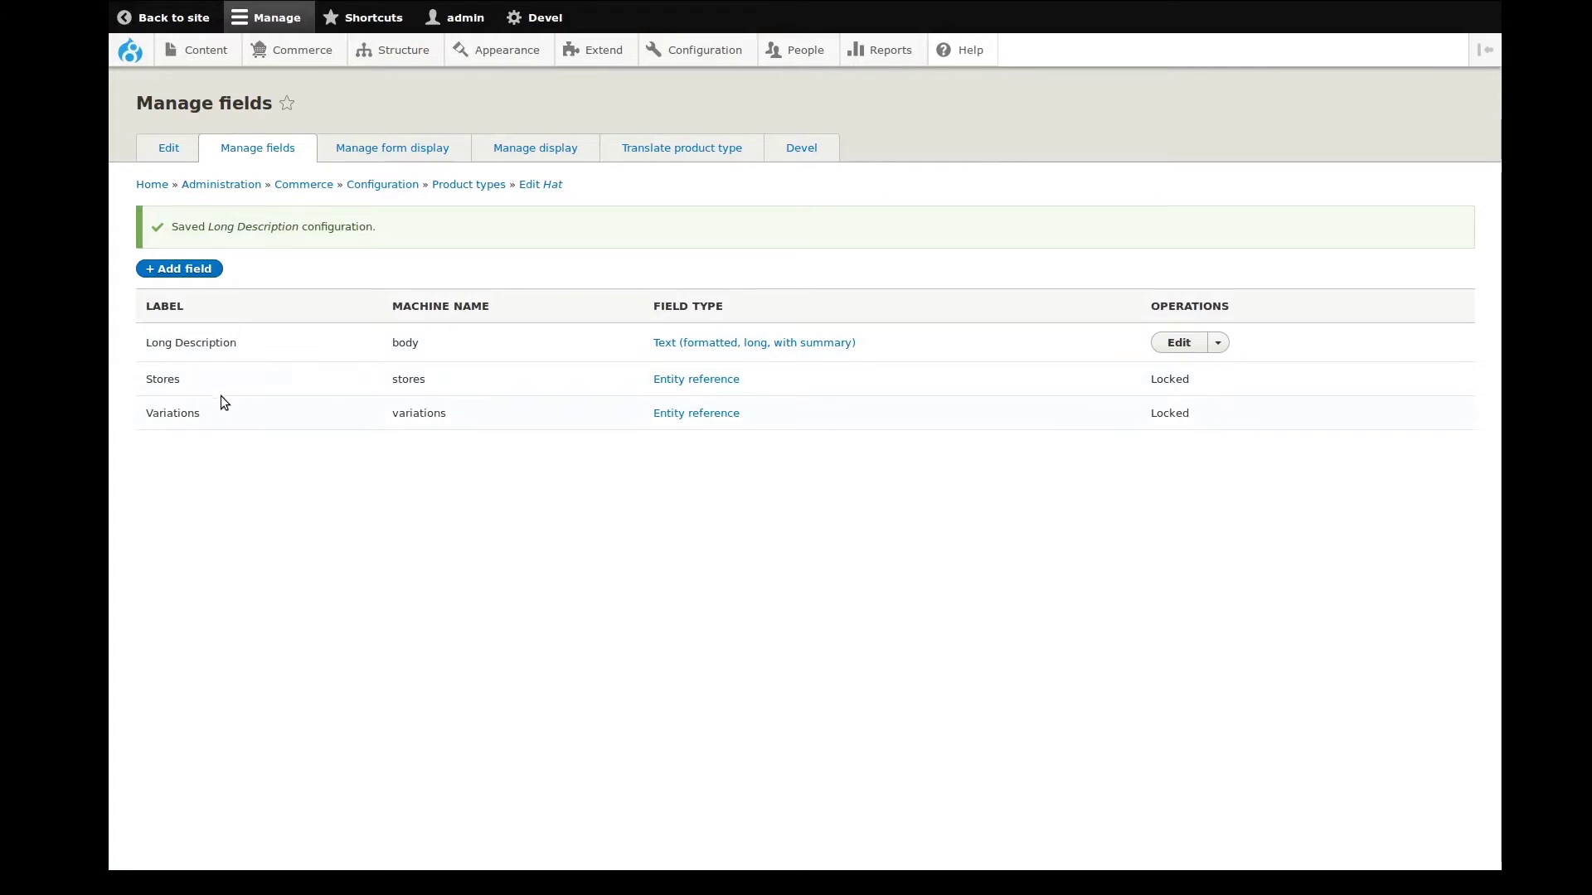
# Reuse the existing field_short_description on Hat as Short Description
pyautogui.click(176, 274)
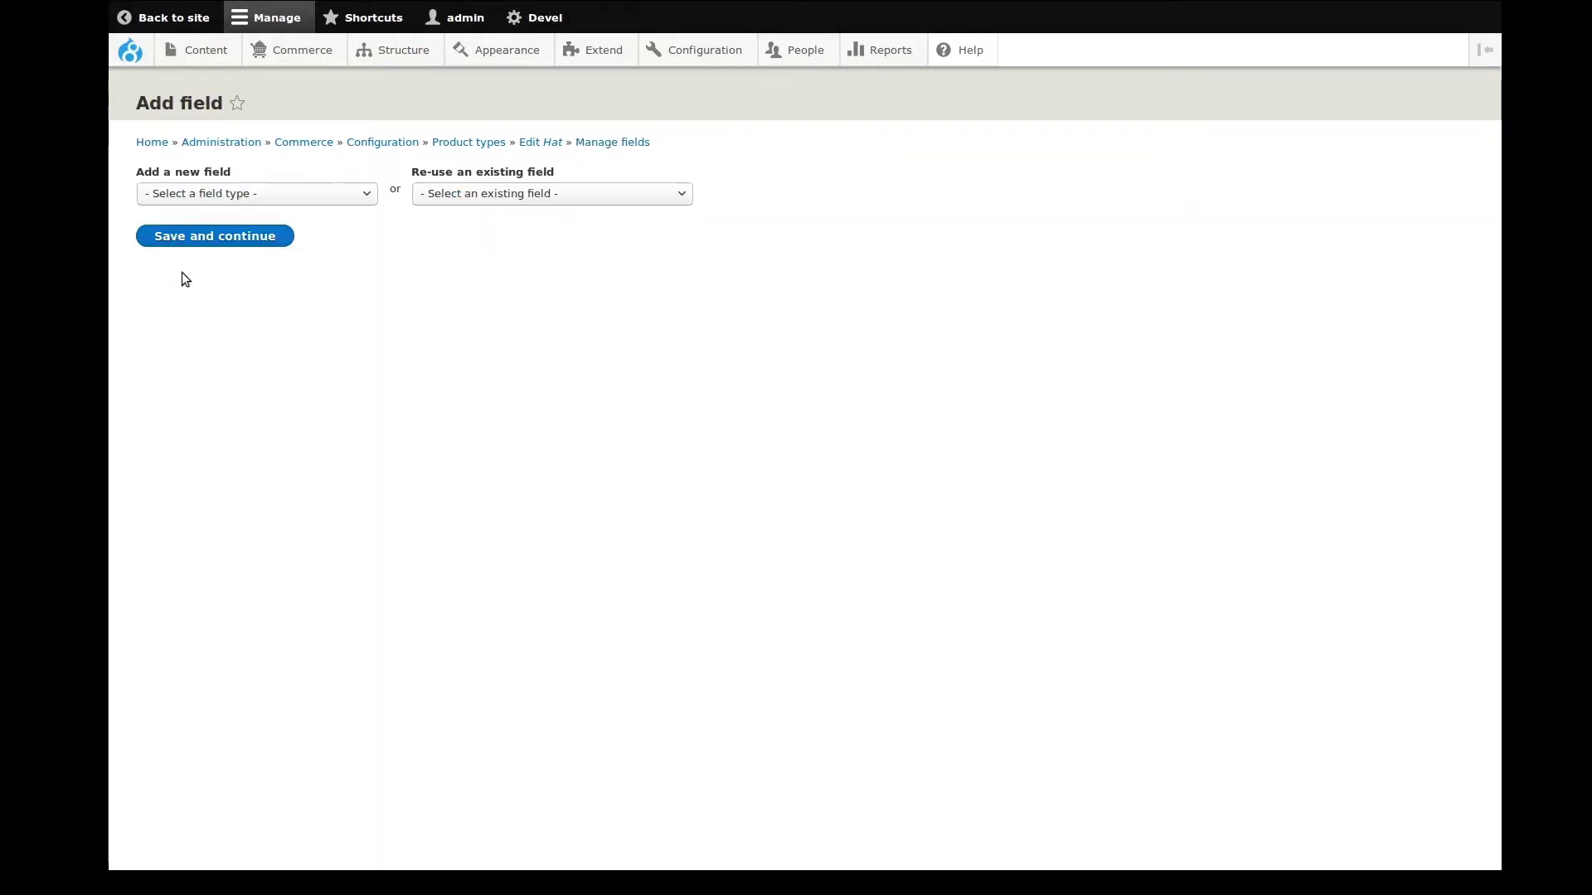
pyautogui.click(234, 195)
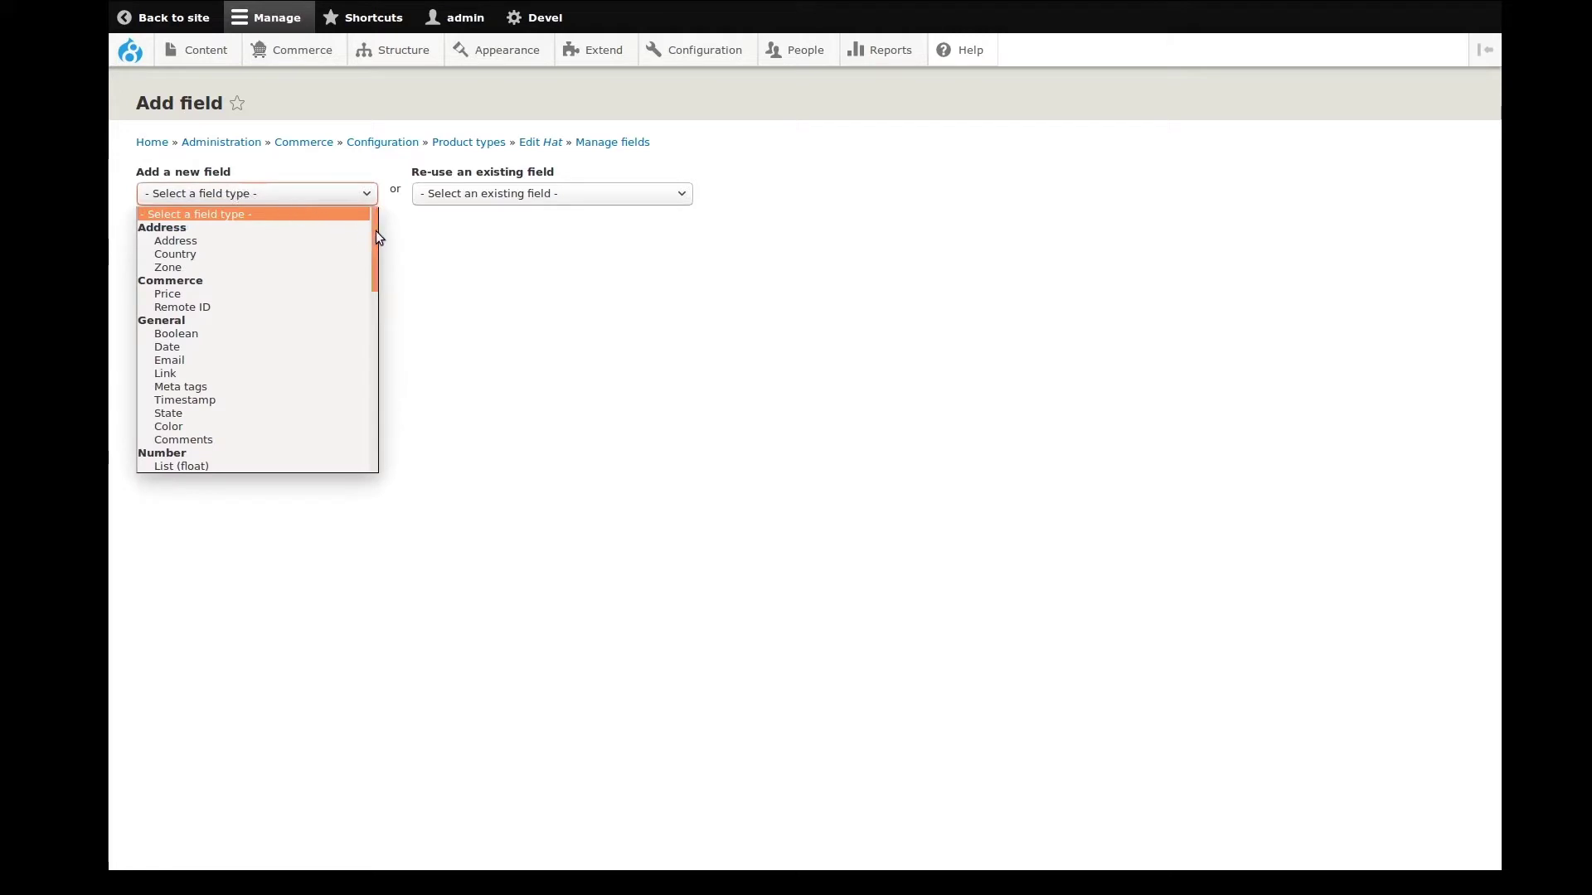
pyautogui.moveTo(376, 230); pyautogui.dragTo(406, 436)
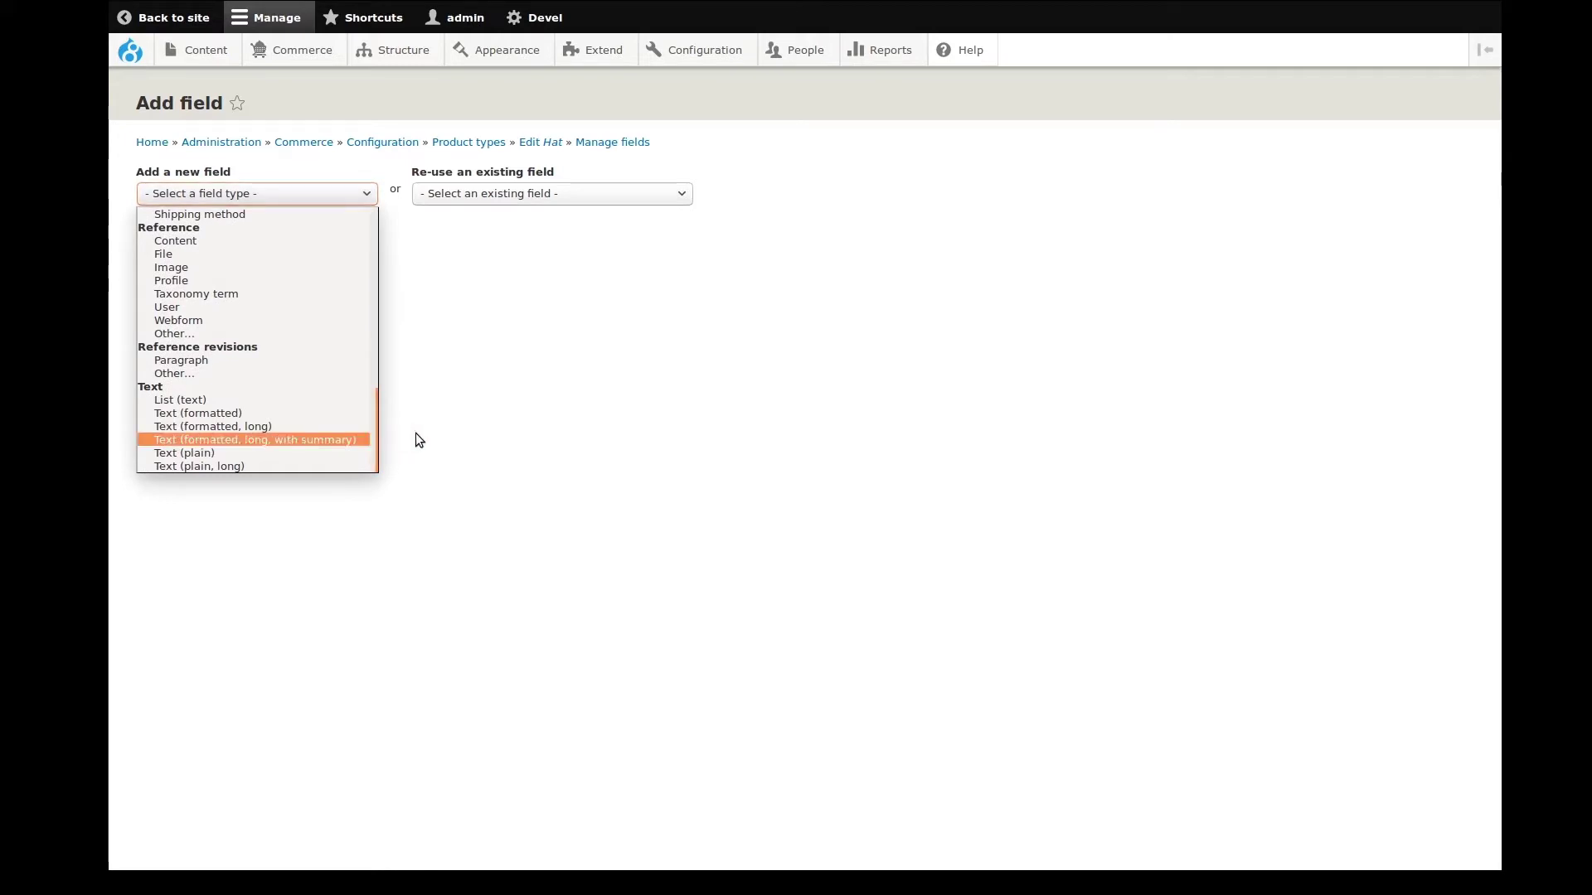
pyautogui.click(415, 433)
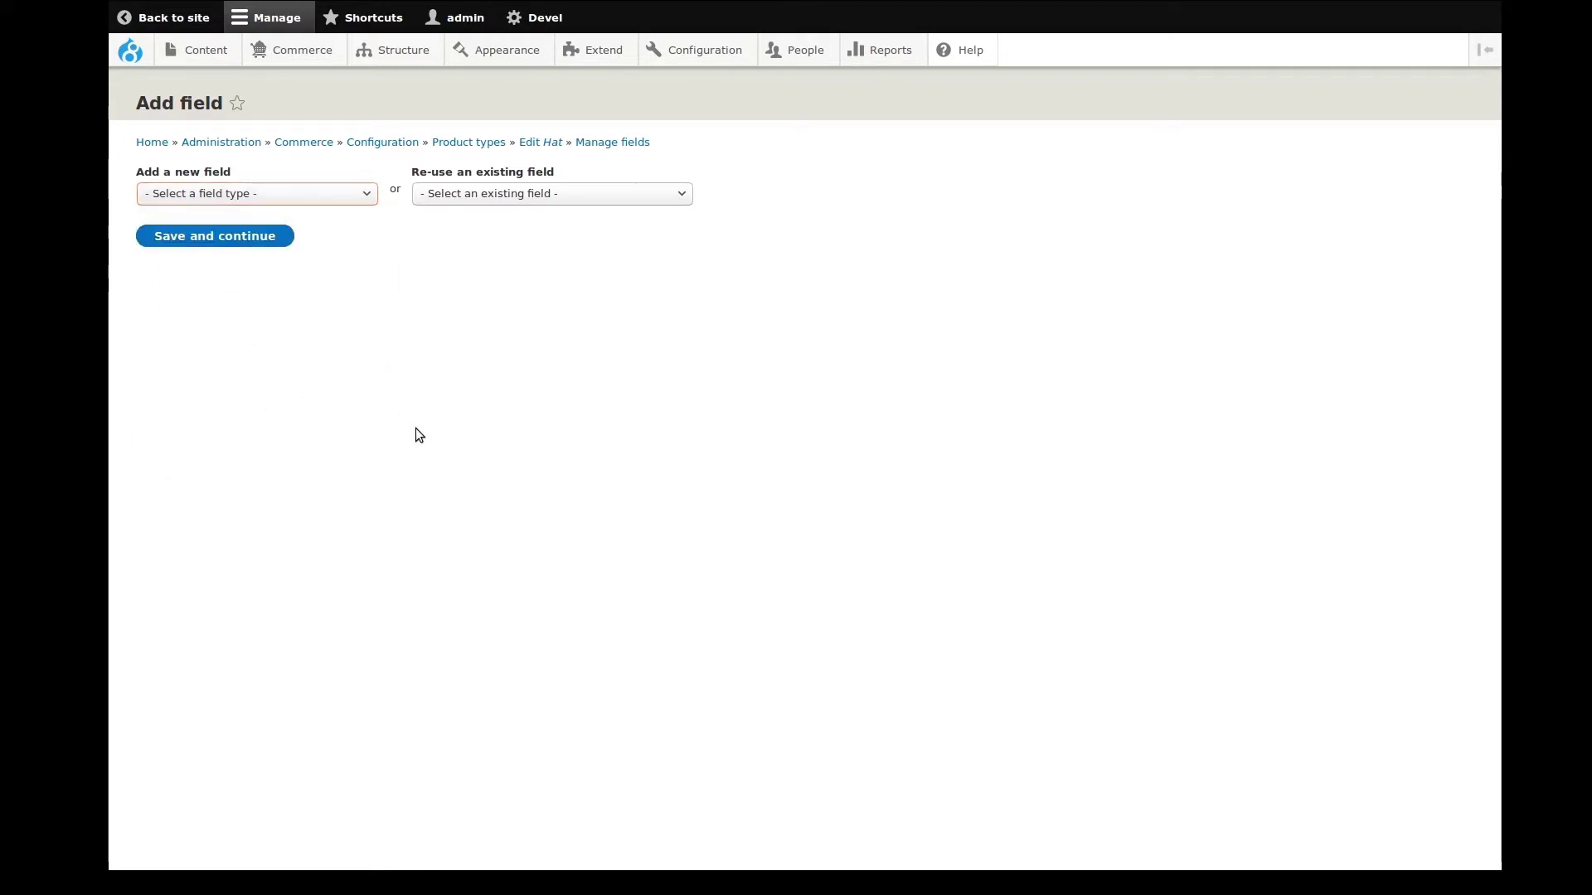
pyautogui.click(540, 195)
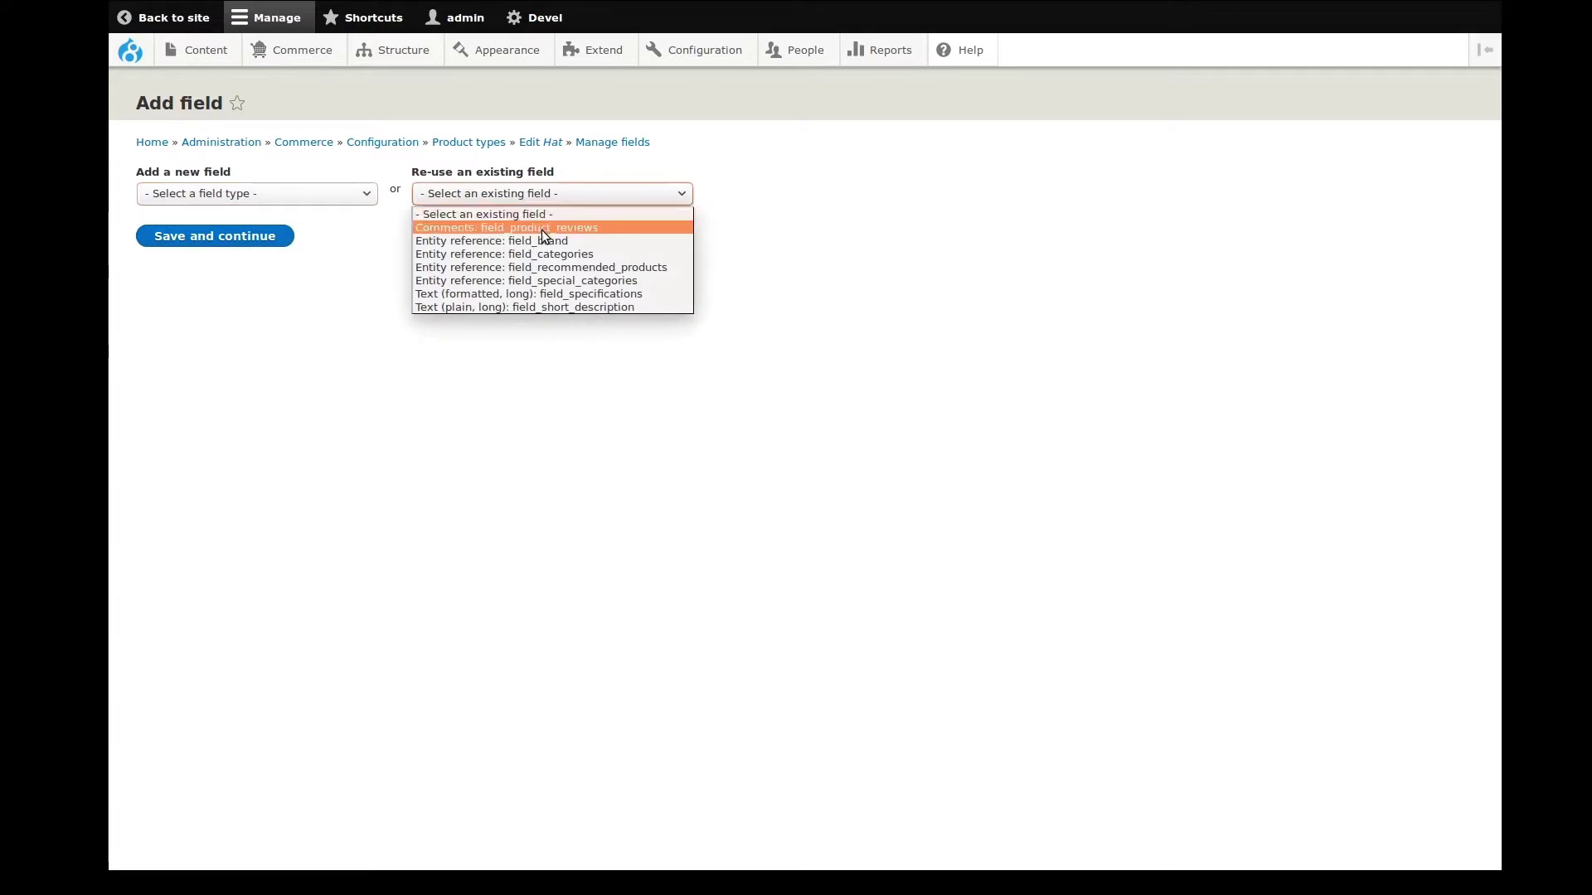
pyautogui.click(537, 308)
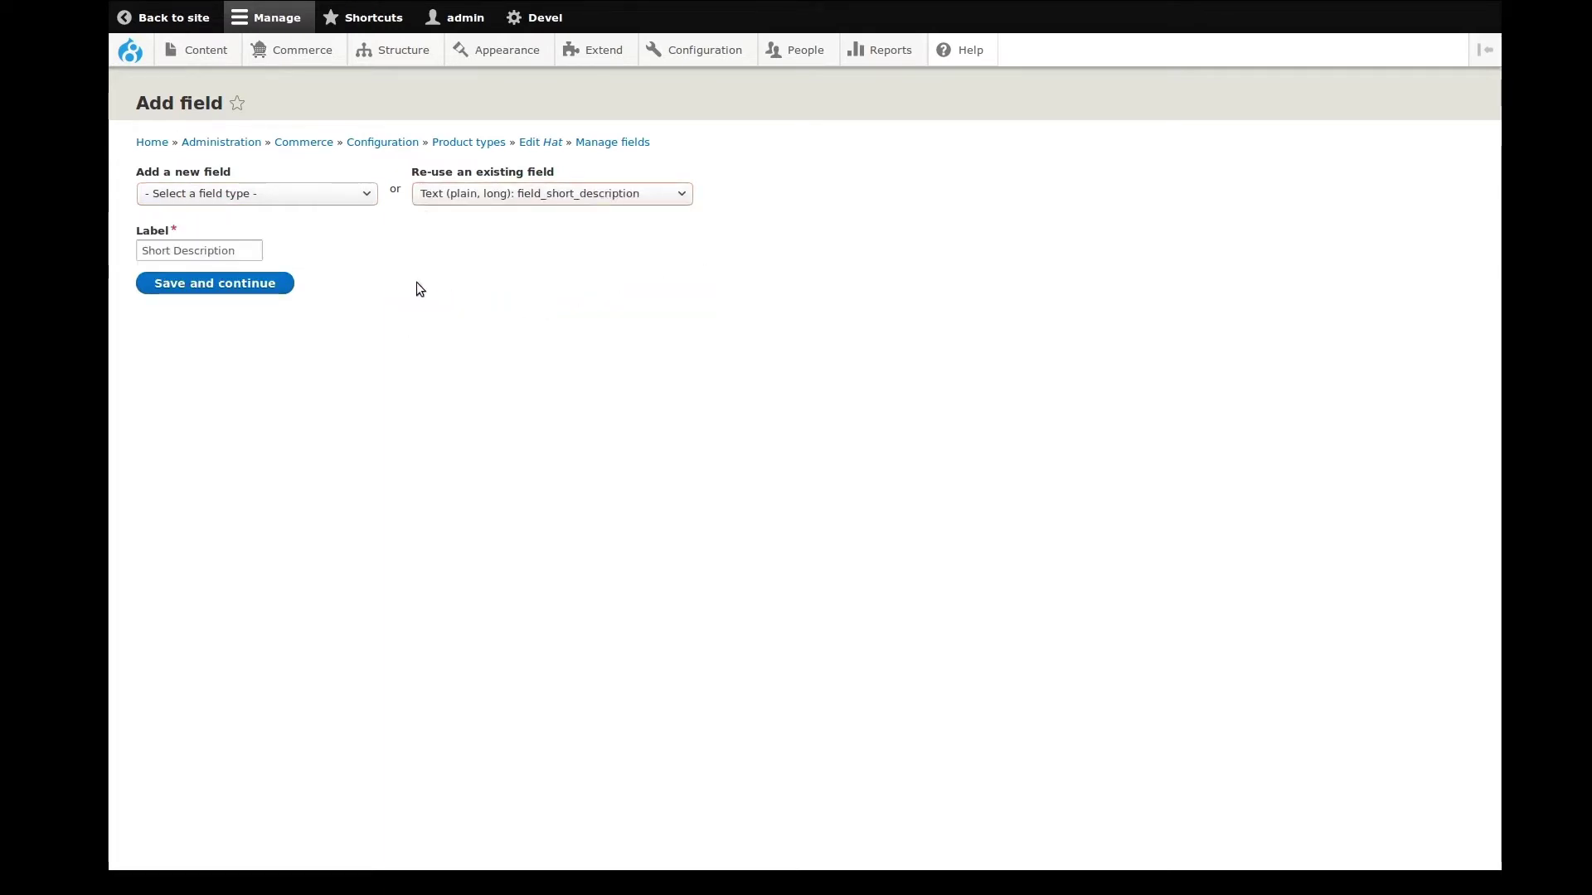
pyautogui.click(236, 286)
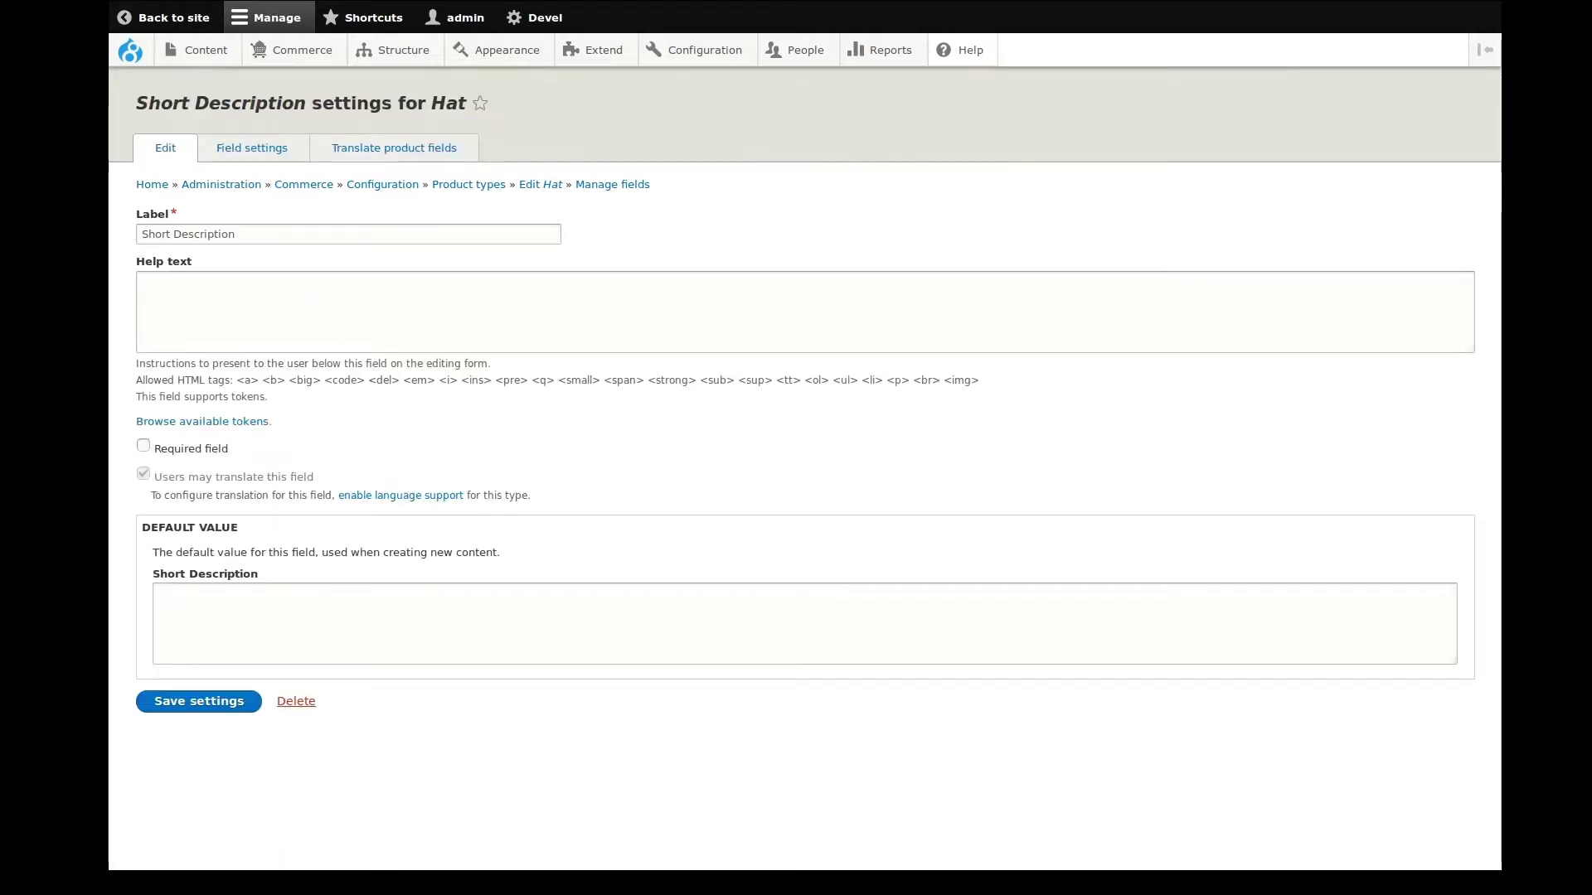
# Give Short Description the help text 'Optionally enter a short description to appear under the product title.' and save
pyautogui.click(319, 293)
pyautogui.write('Optionally enter a short description to appear under the product title.')
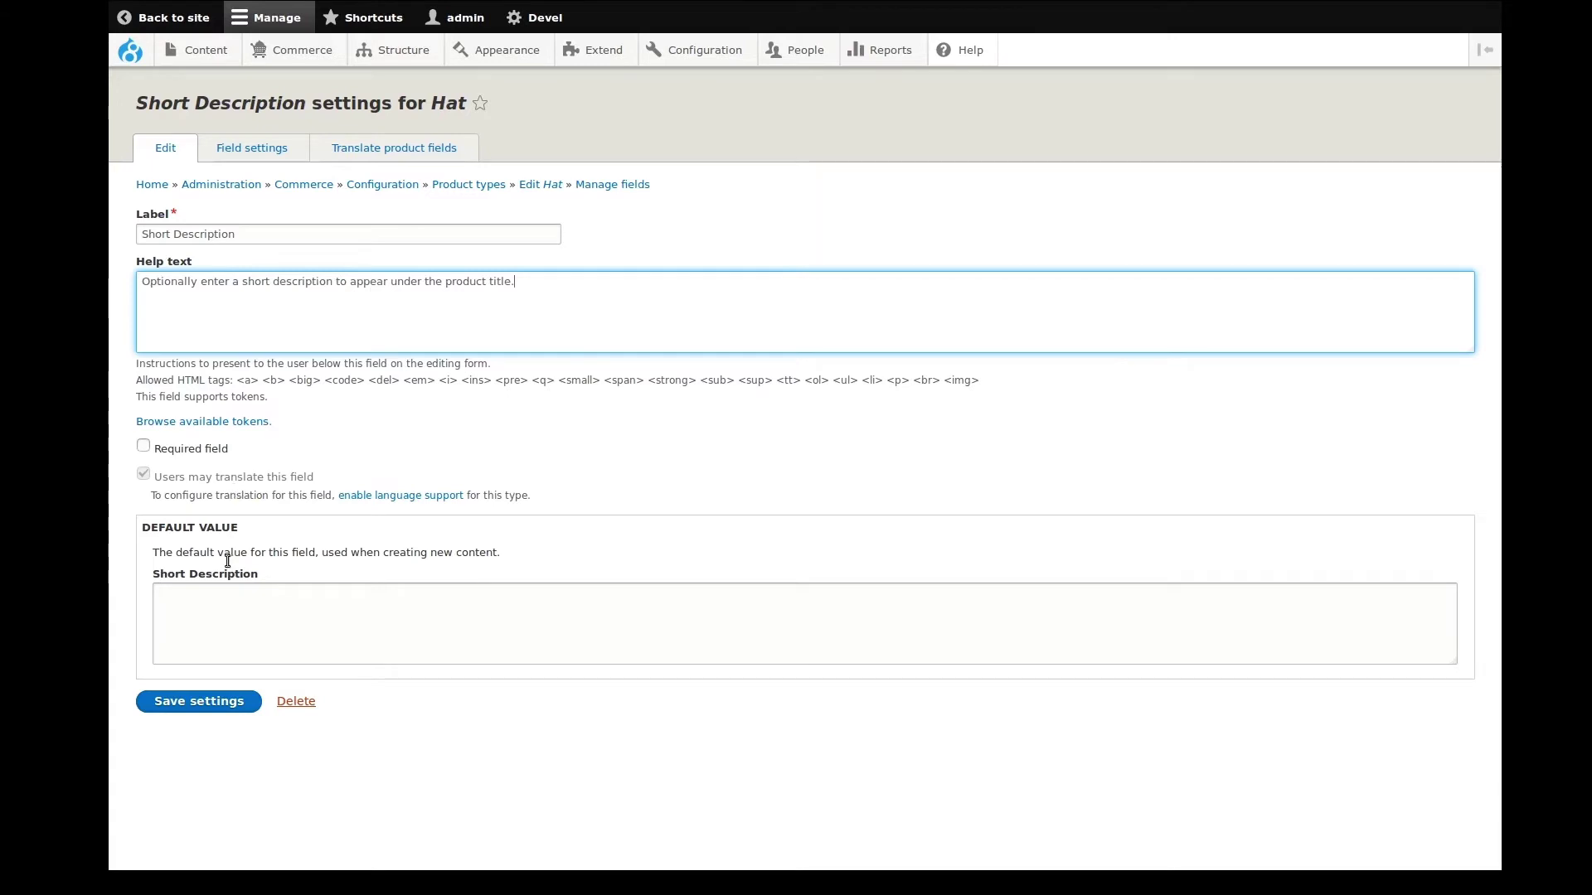
pyautogui.click(210, 701)
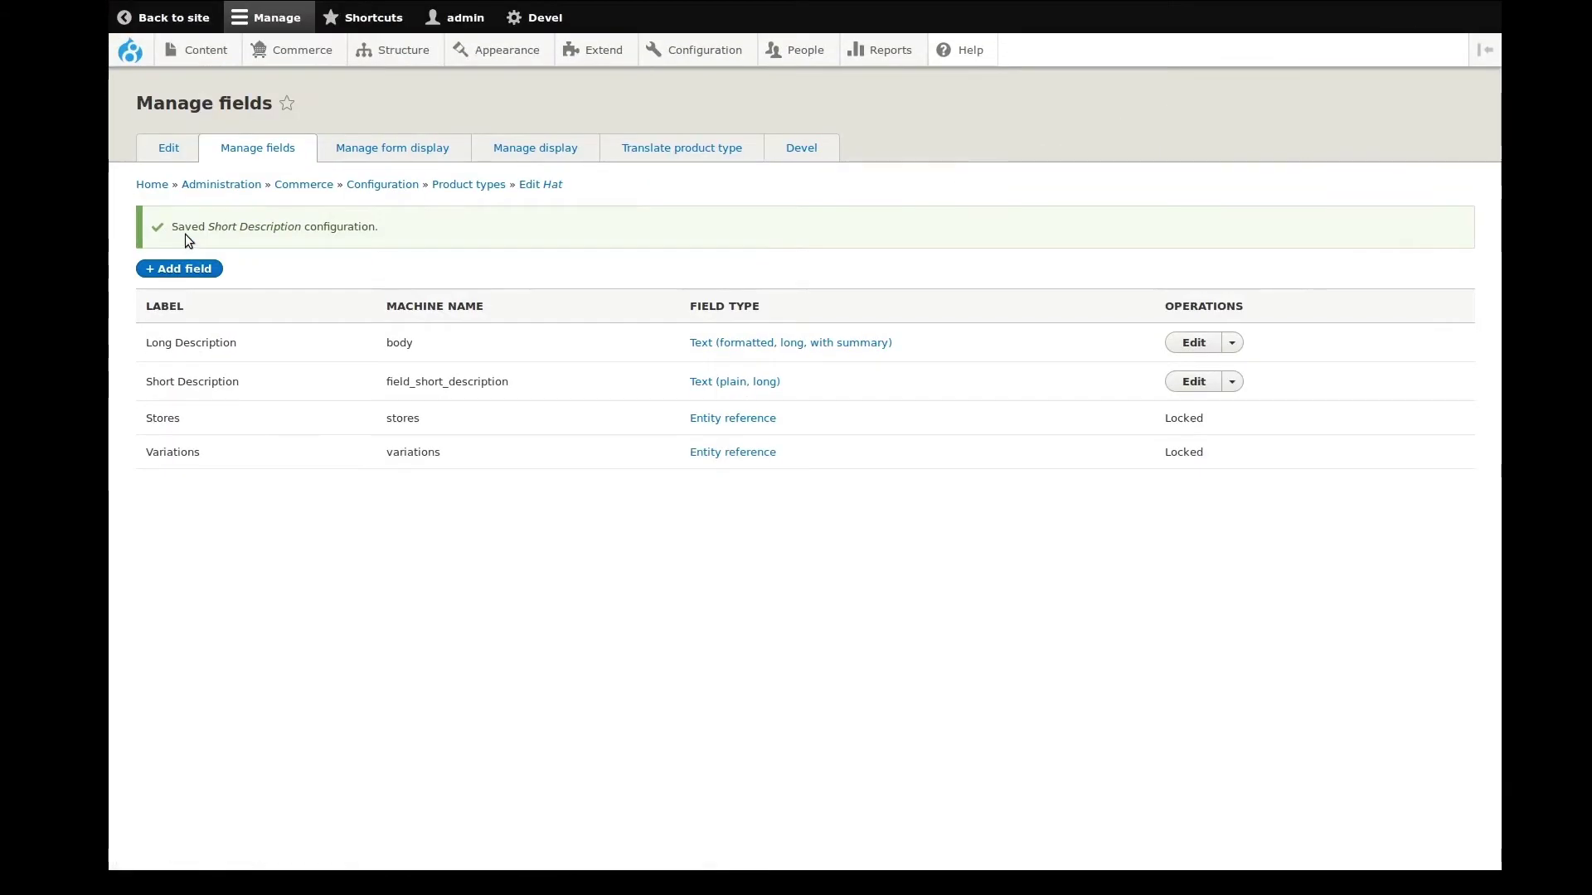
# Reuse the existing field_brand entity reference on Hat with the label Brand
pyautogui.click(178, 269)
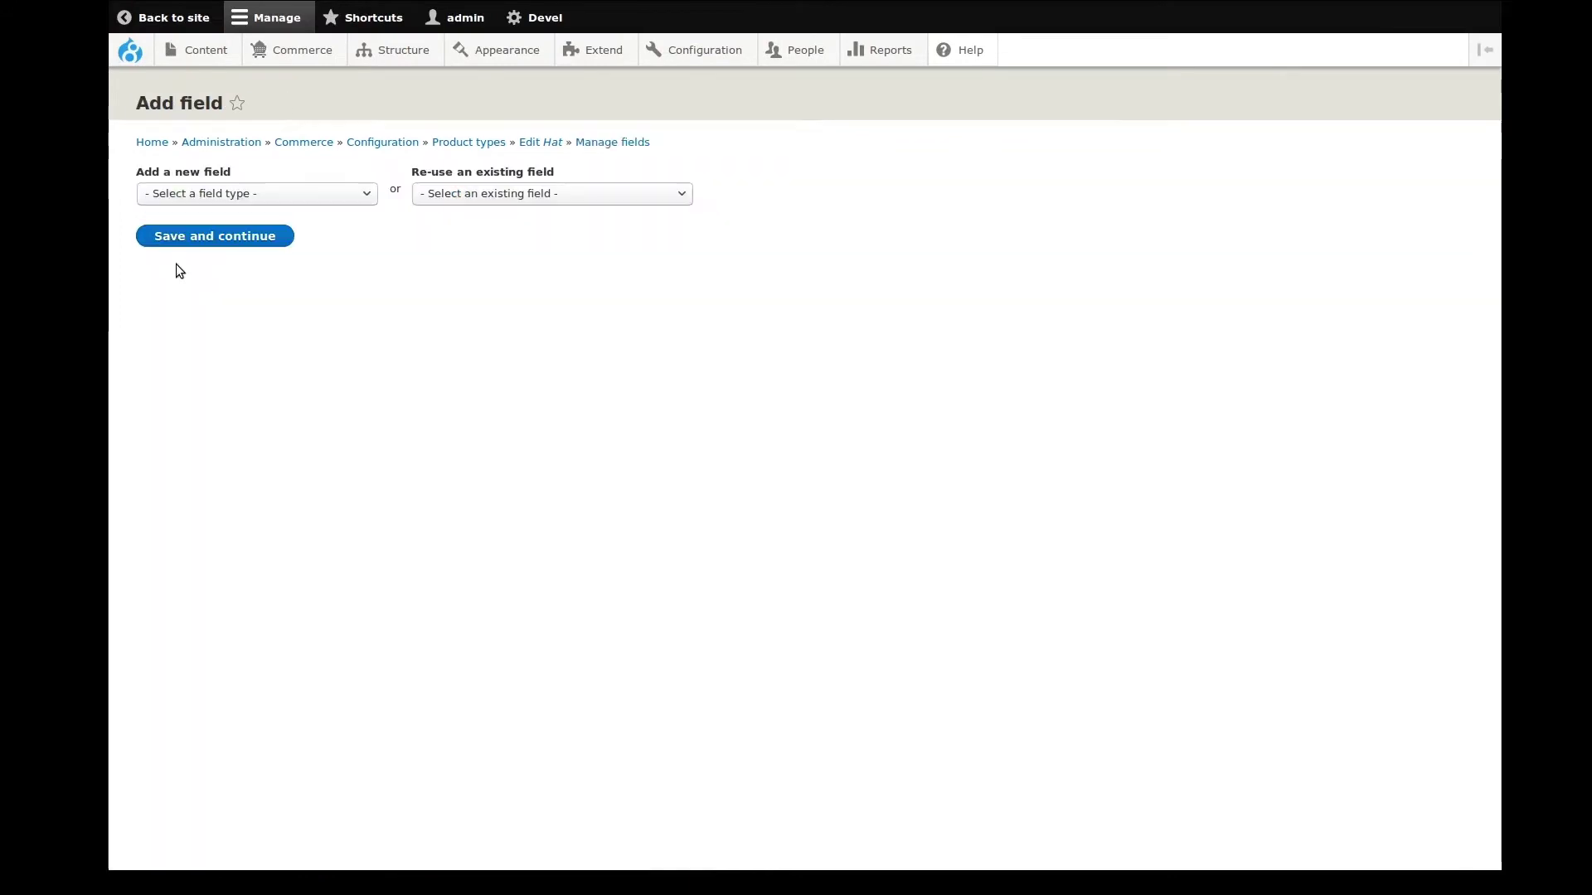
pyautogui.click(476, 196)
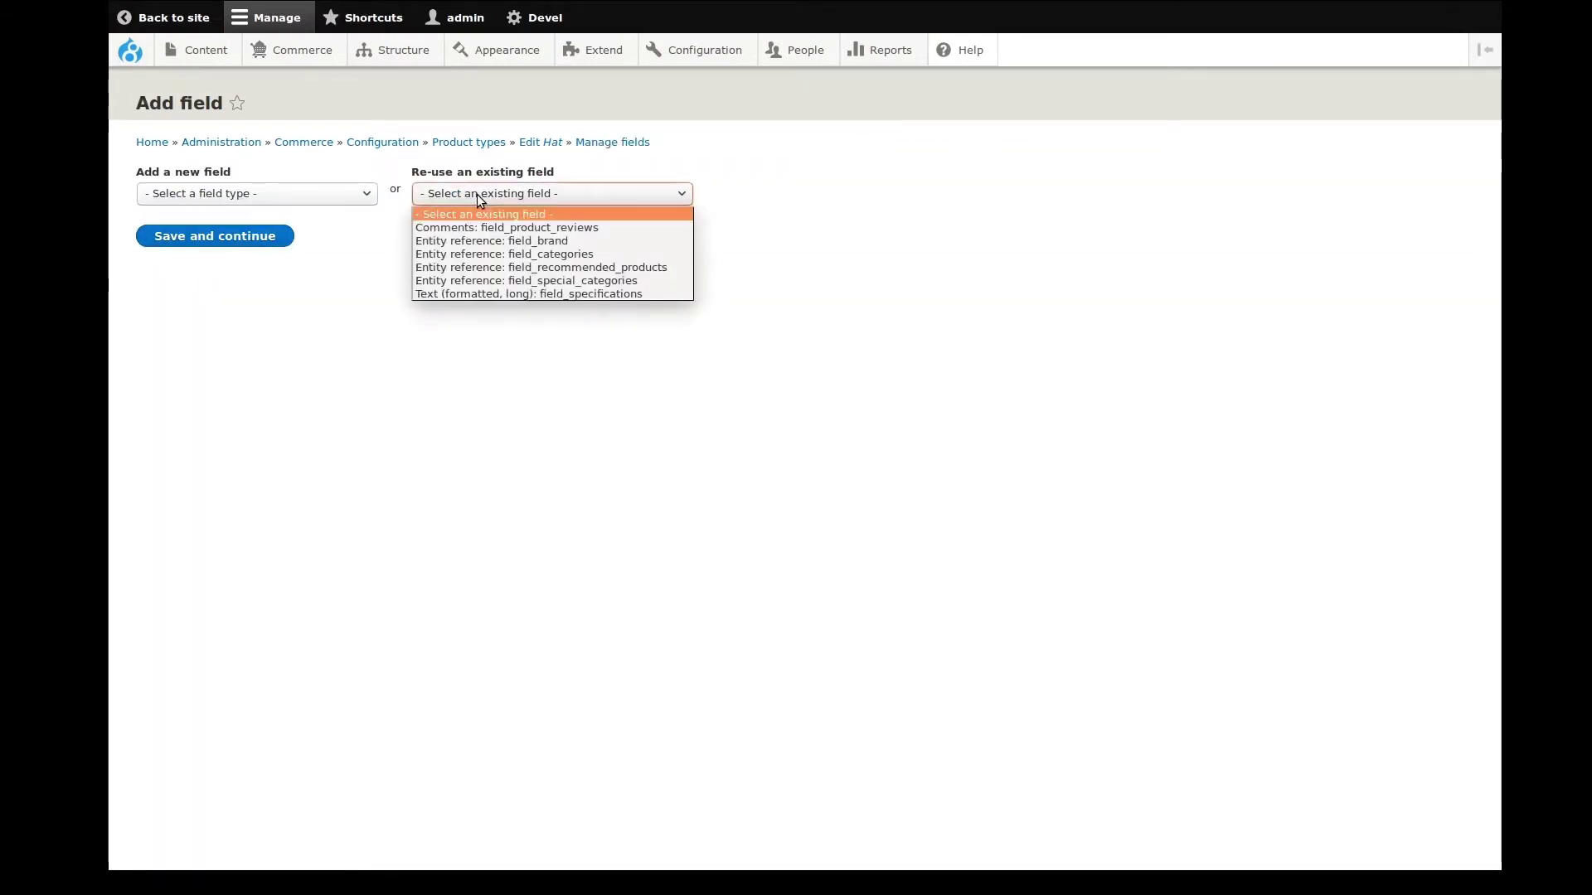
pyautogui.click(565, 241)
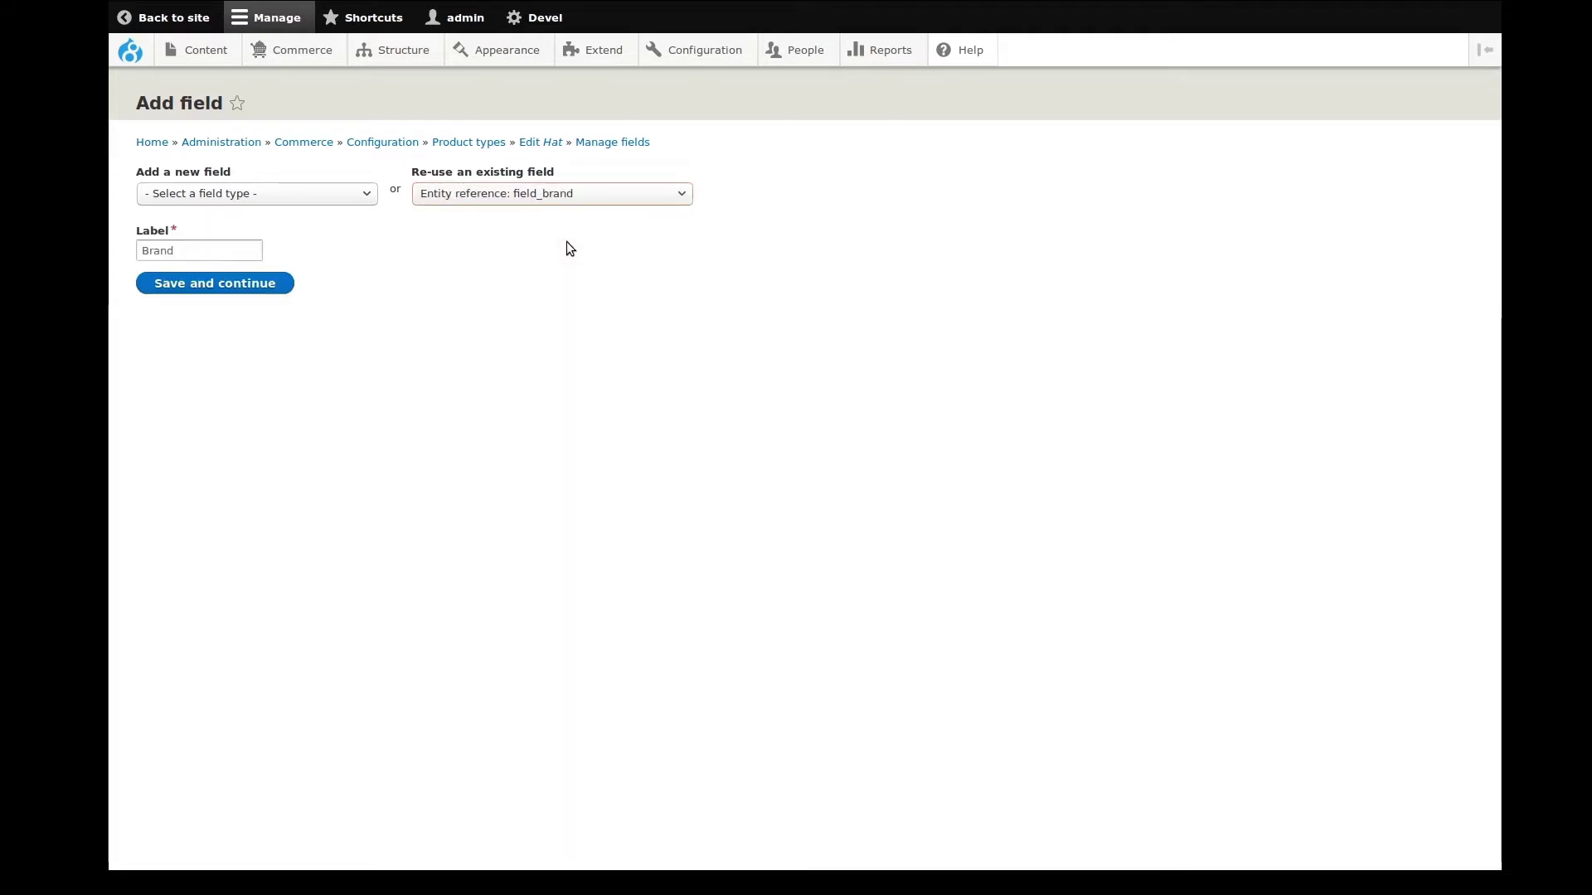
pyautogui.click(206, 251)
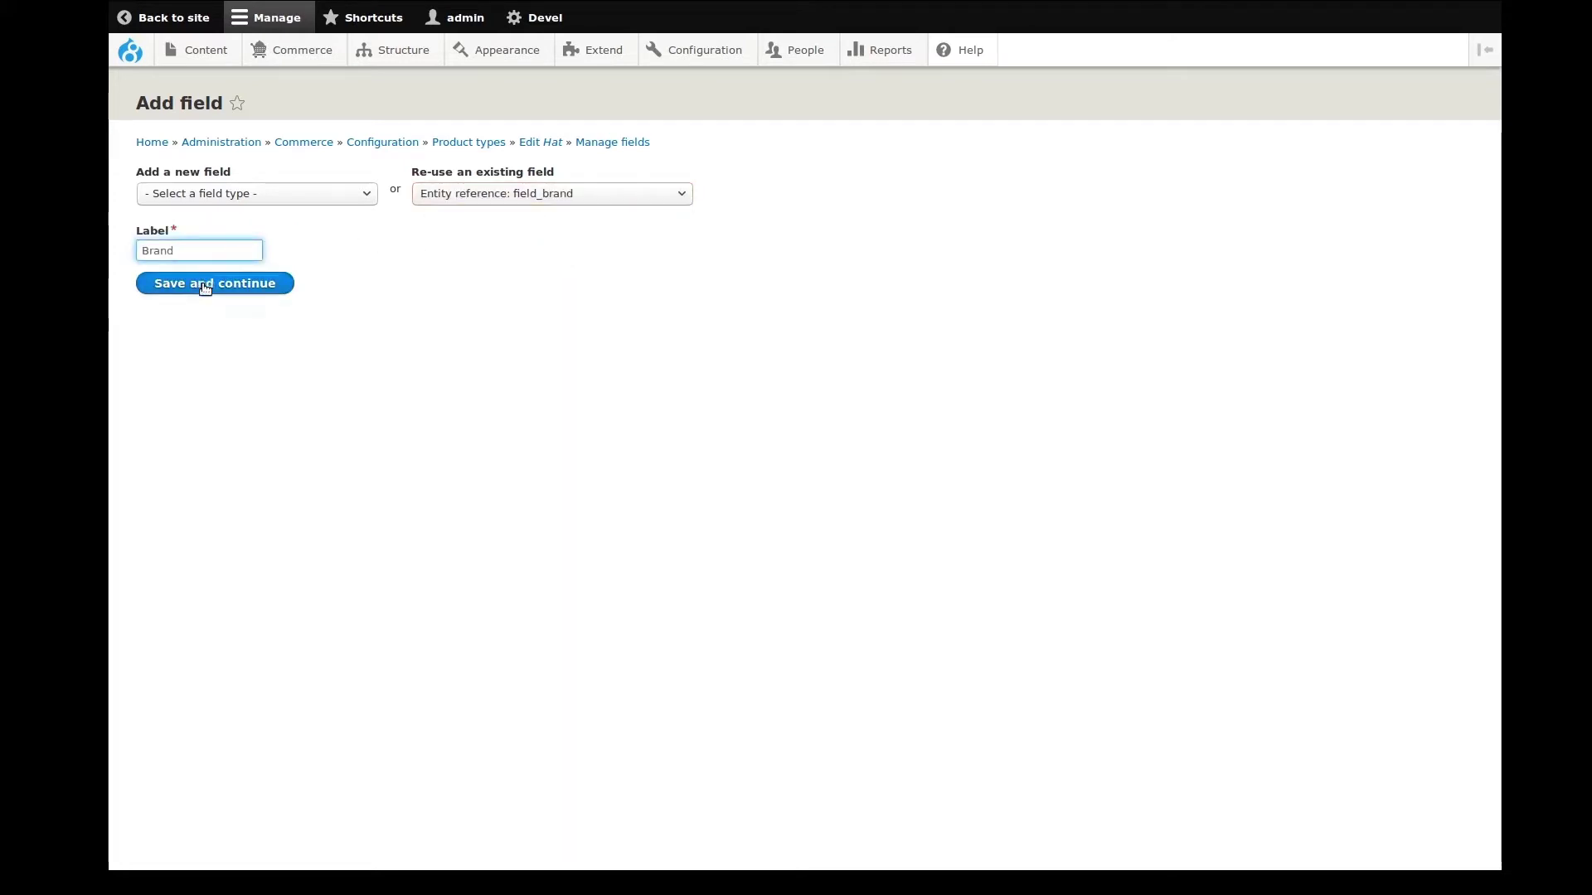
pyautogui.click(206, 286)
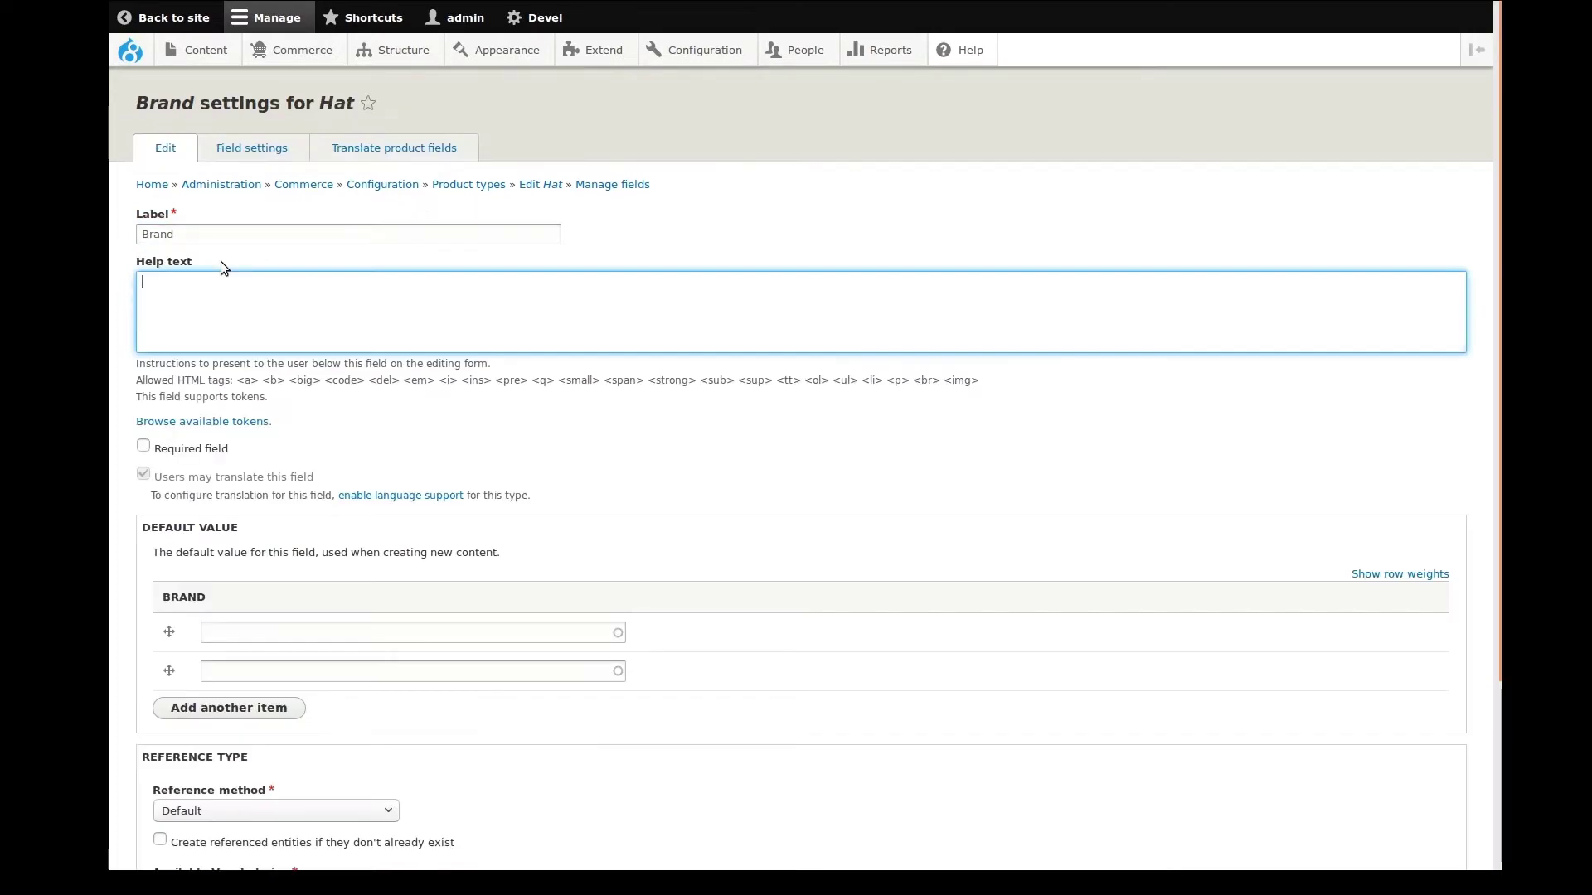
# Set Brand's help text to 'Optionally select the manufacturers brand.', allow the Brand vocabulary, and save
pyautogui.write('Optionally select the manufacturer')
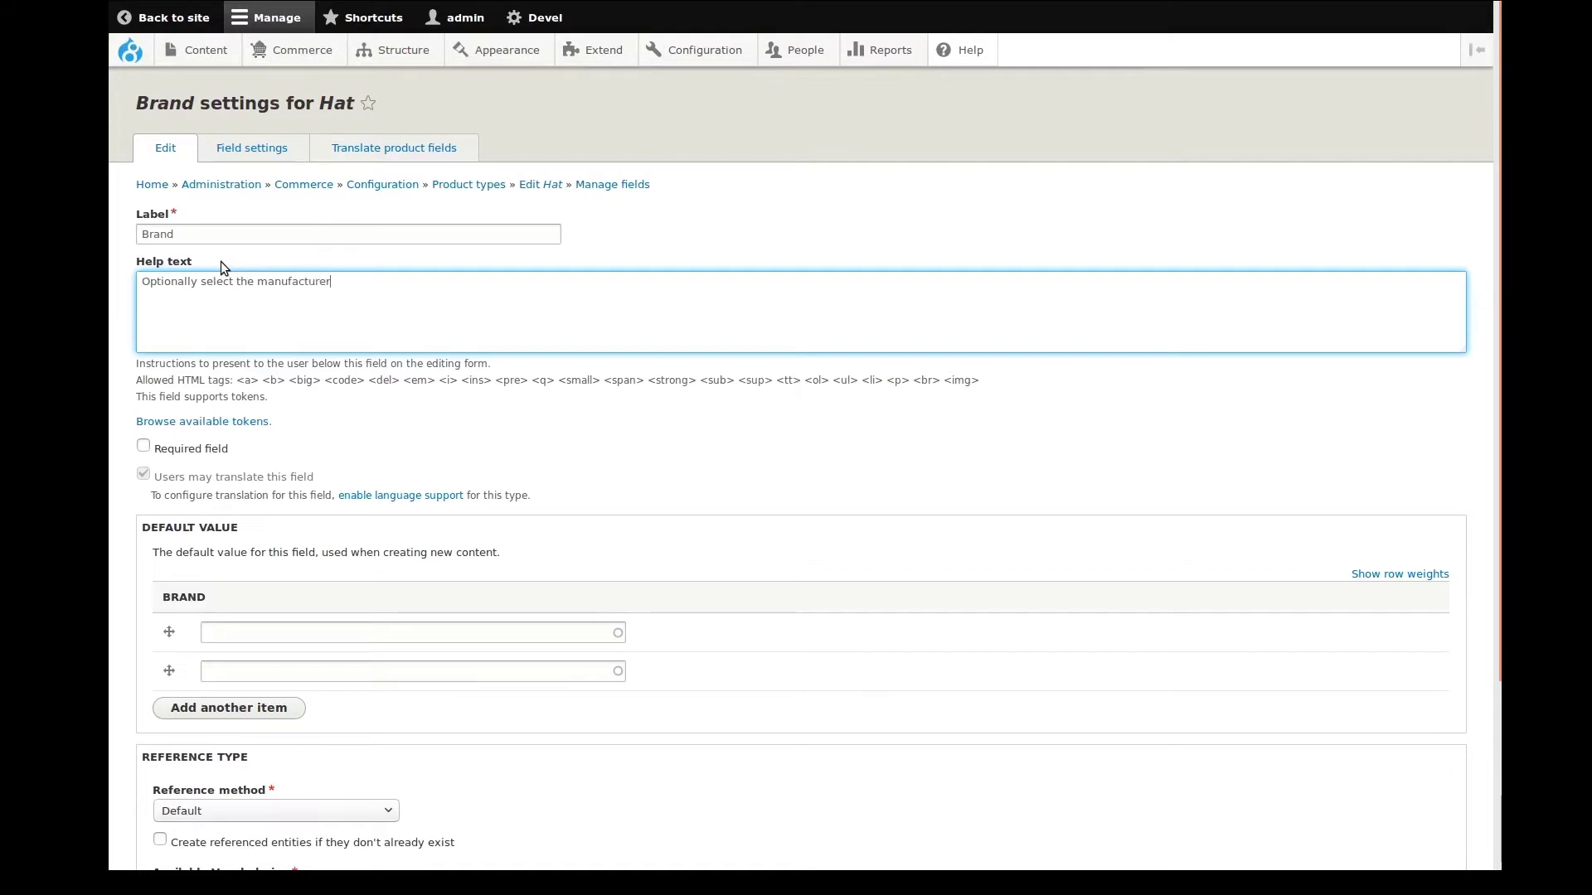
pyautogui.write('s brand.')
pyautogui.click(350, 374)
pyautogui.scroll(-3, 349, 378)
pyautogui.scroll(-1, 350, 383)
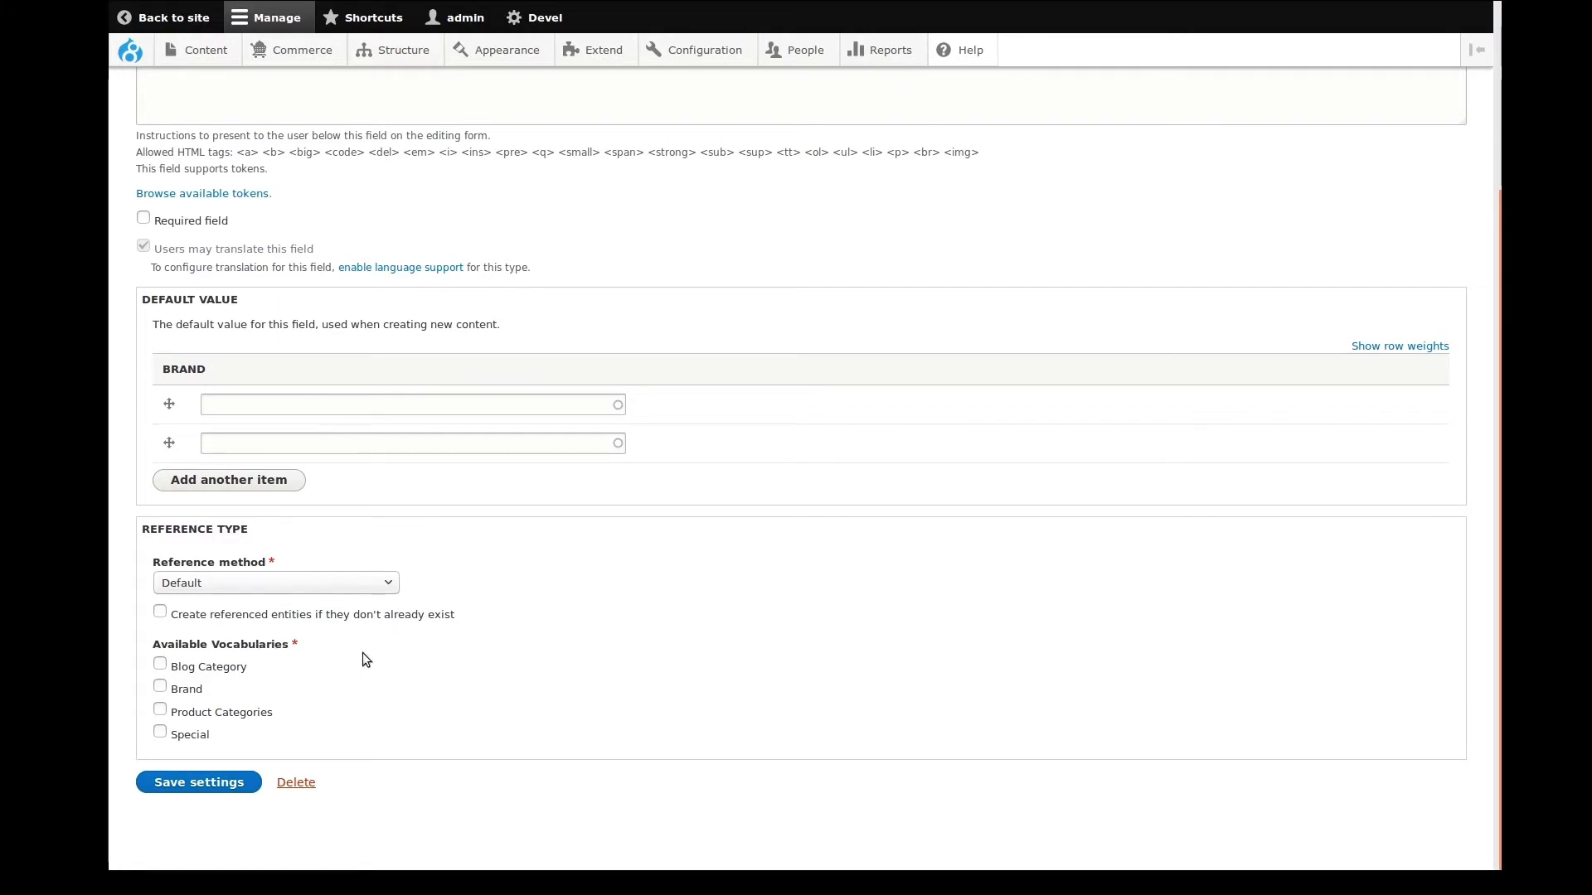
pyautogui.click(186, 689)
pyautogui.click(219, 781)
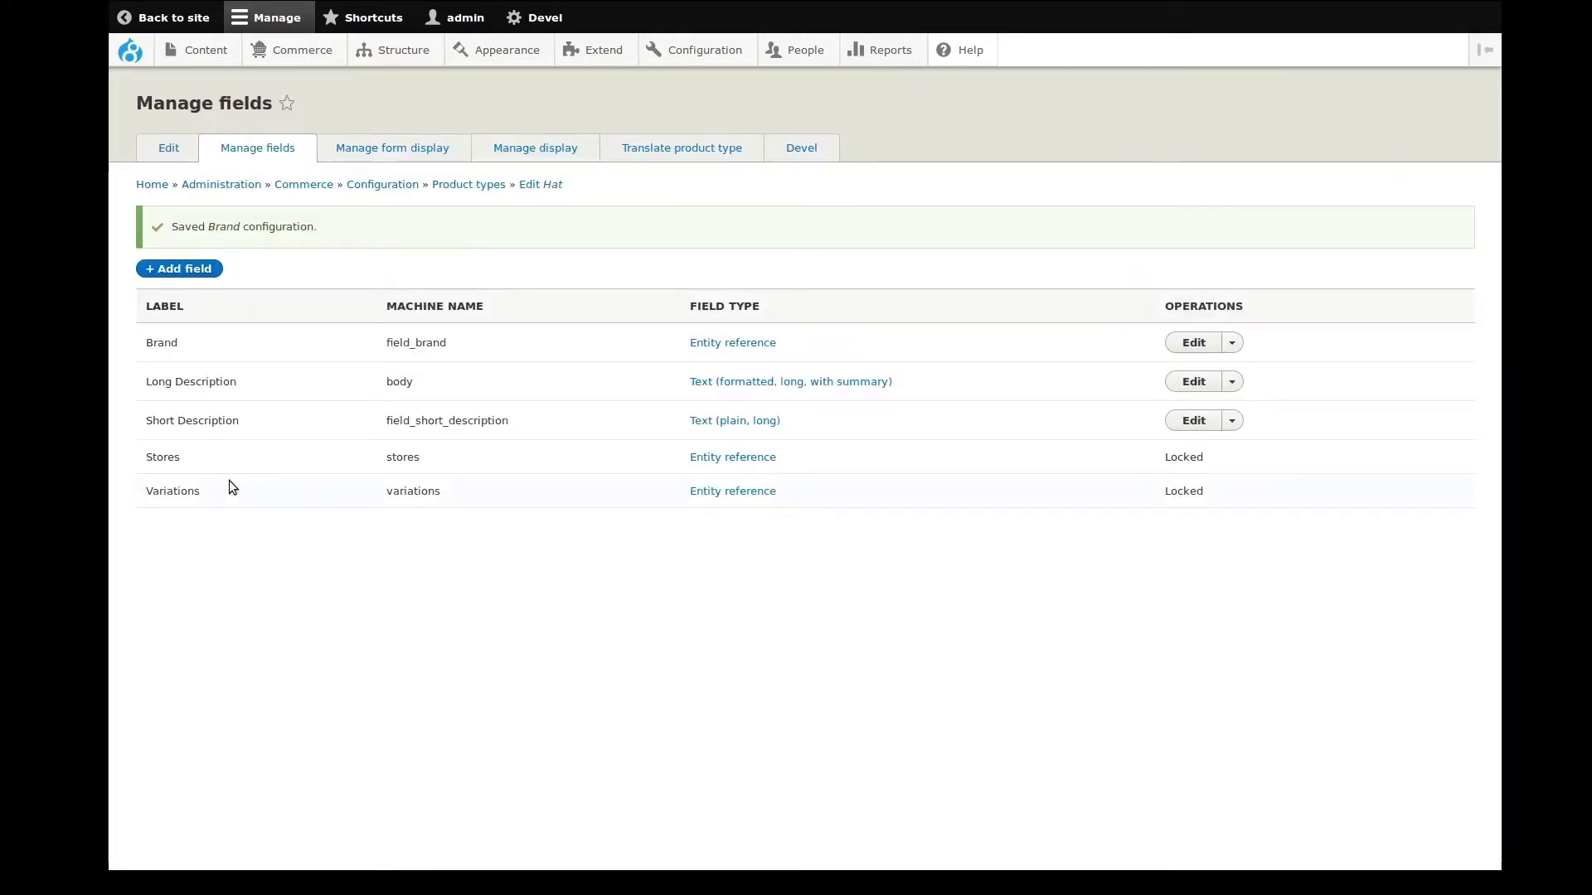
# Pick the existing field_categories entity reference for reuse on Hat, labelled Categories
pyautogui.click(211, 276)
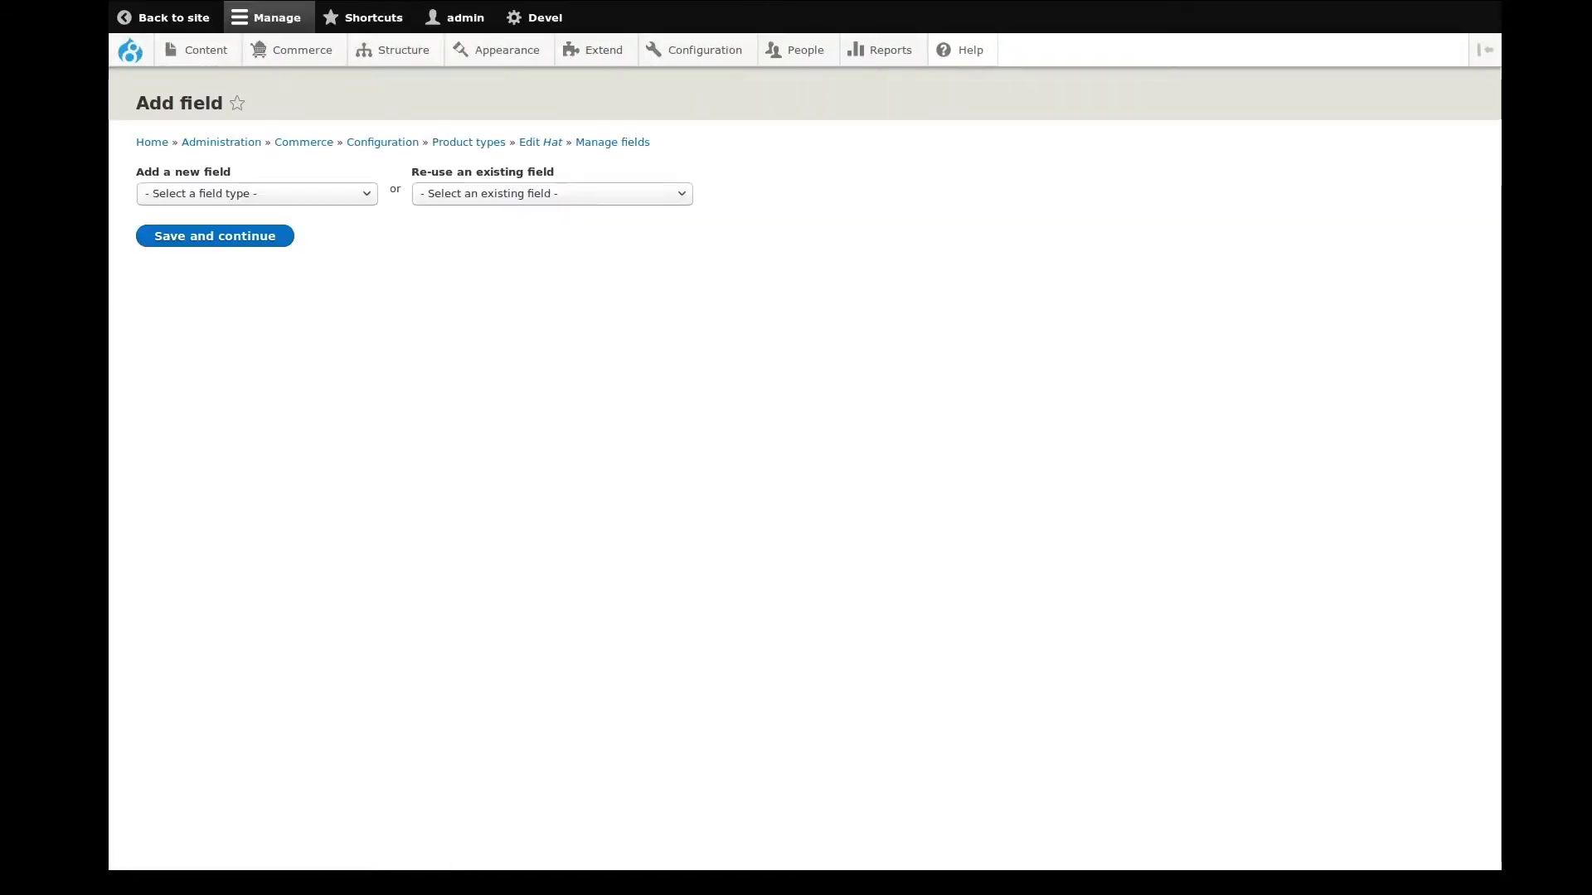
pyautogui.click(556, 199)
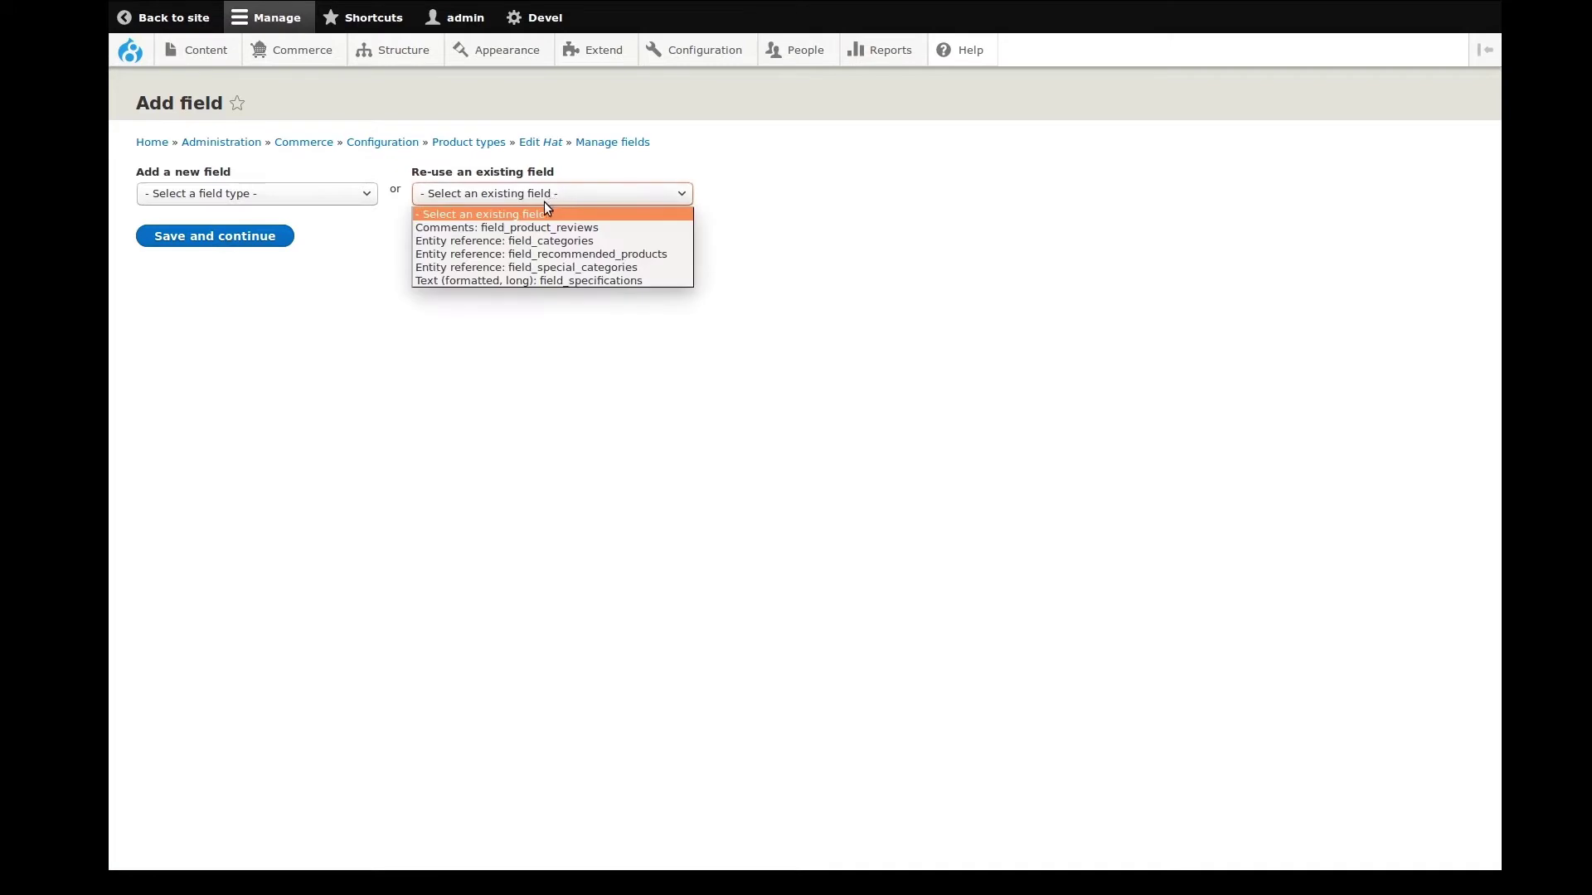
pyautogui.click(561, 241)
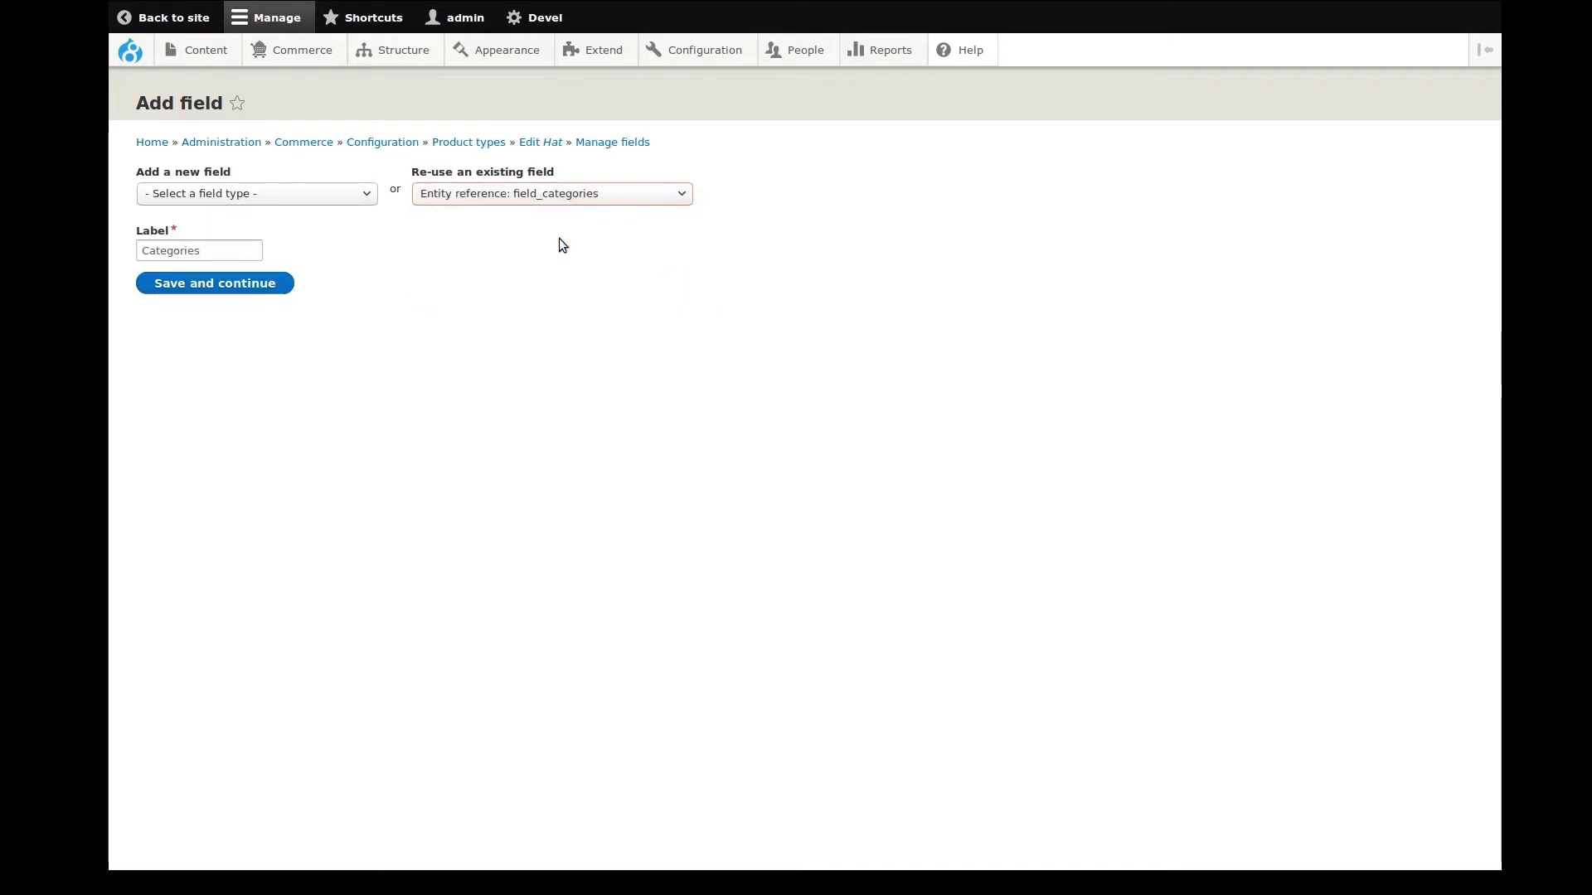
# Make Categories required, help text 'Categorize this product.', limited to Product Categories, and save
pyautogui.click(224, 256)
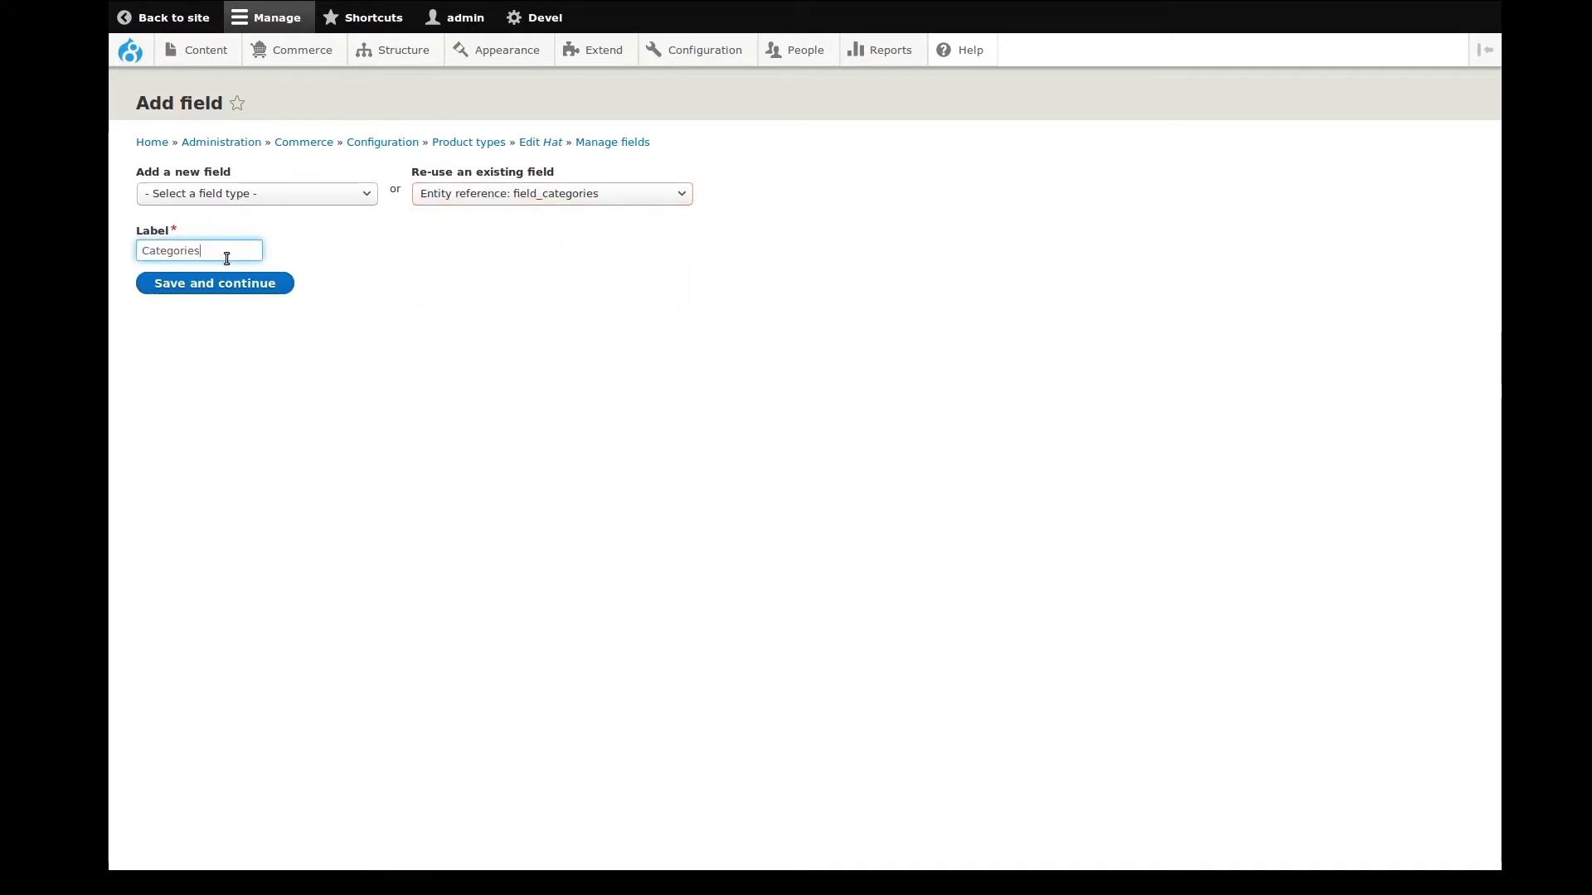
pyautogui.click(227, 286)
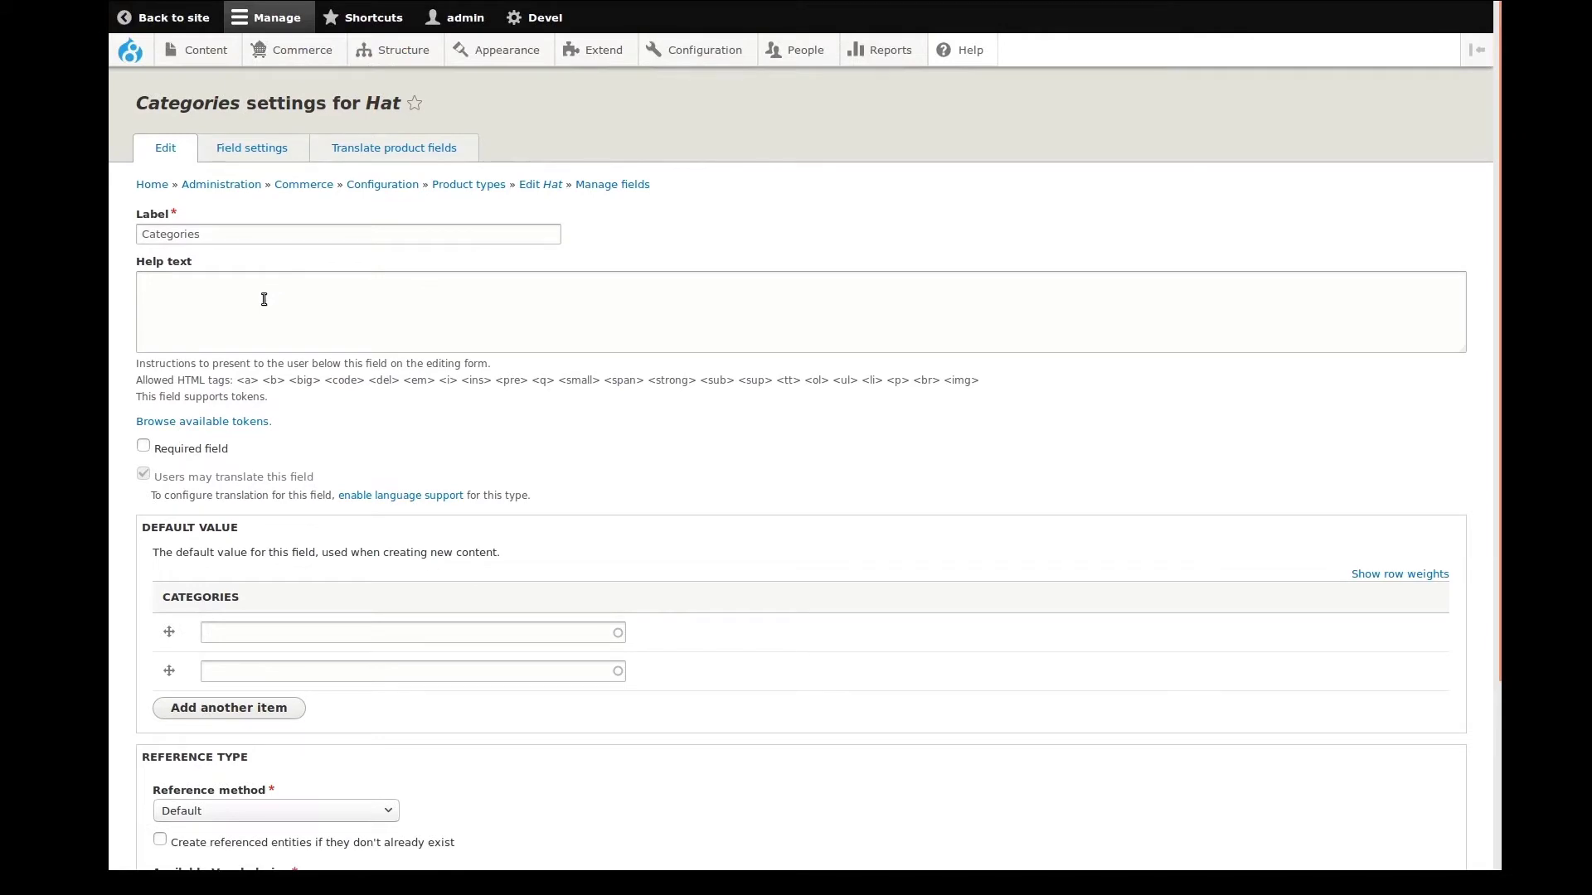
pyautogui.click(263, 299)
pyautogui.write('Categorize')
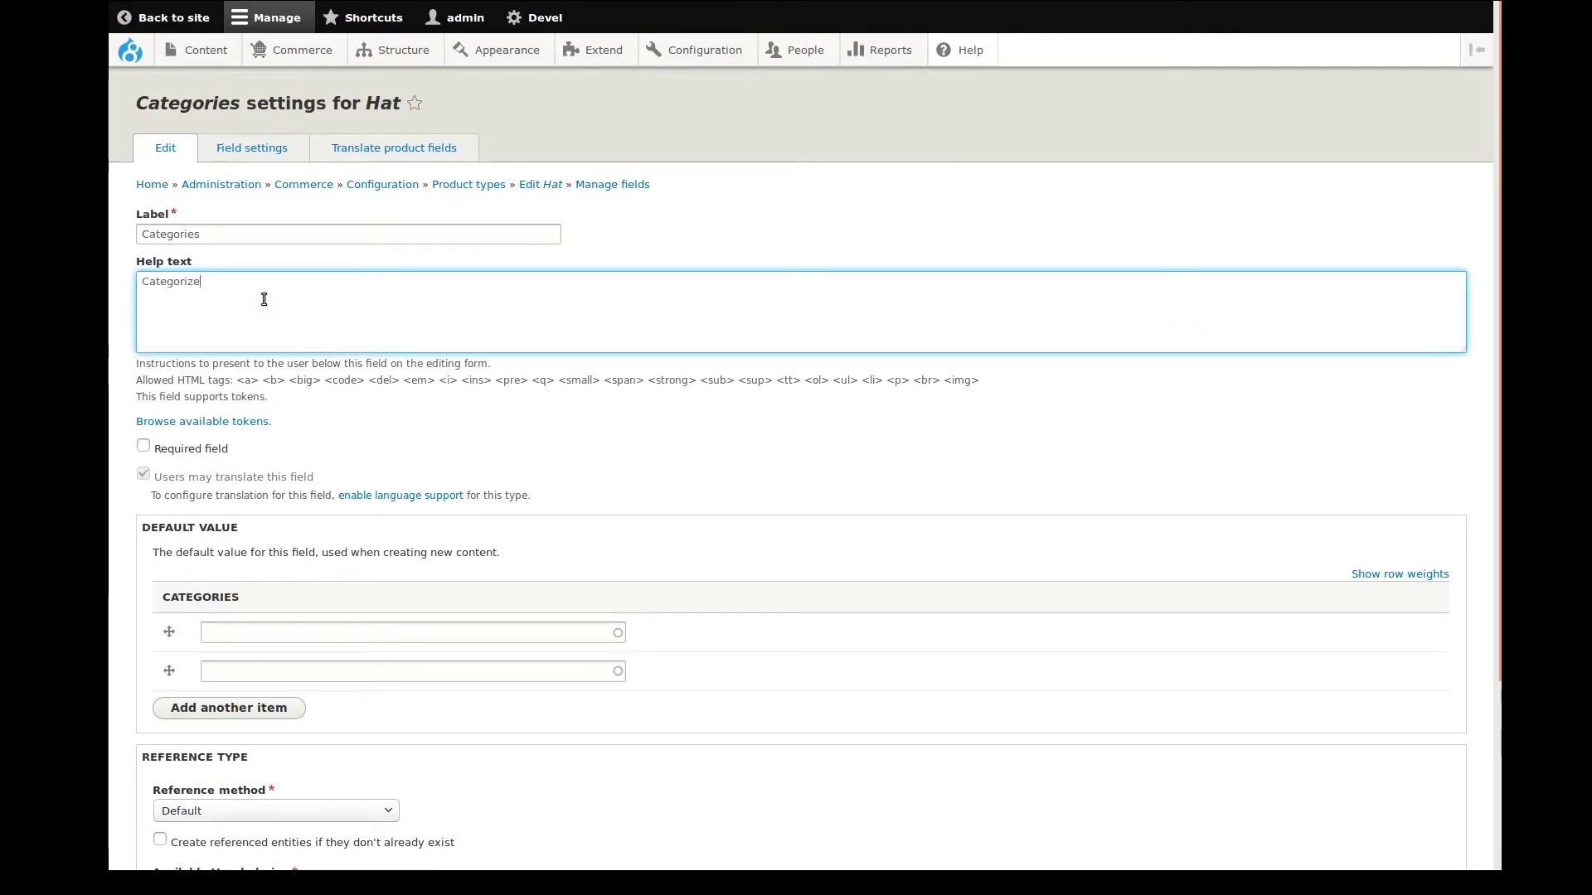
pyautogui.write(' this product.')
pyautogui.click(144, 448)
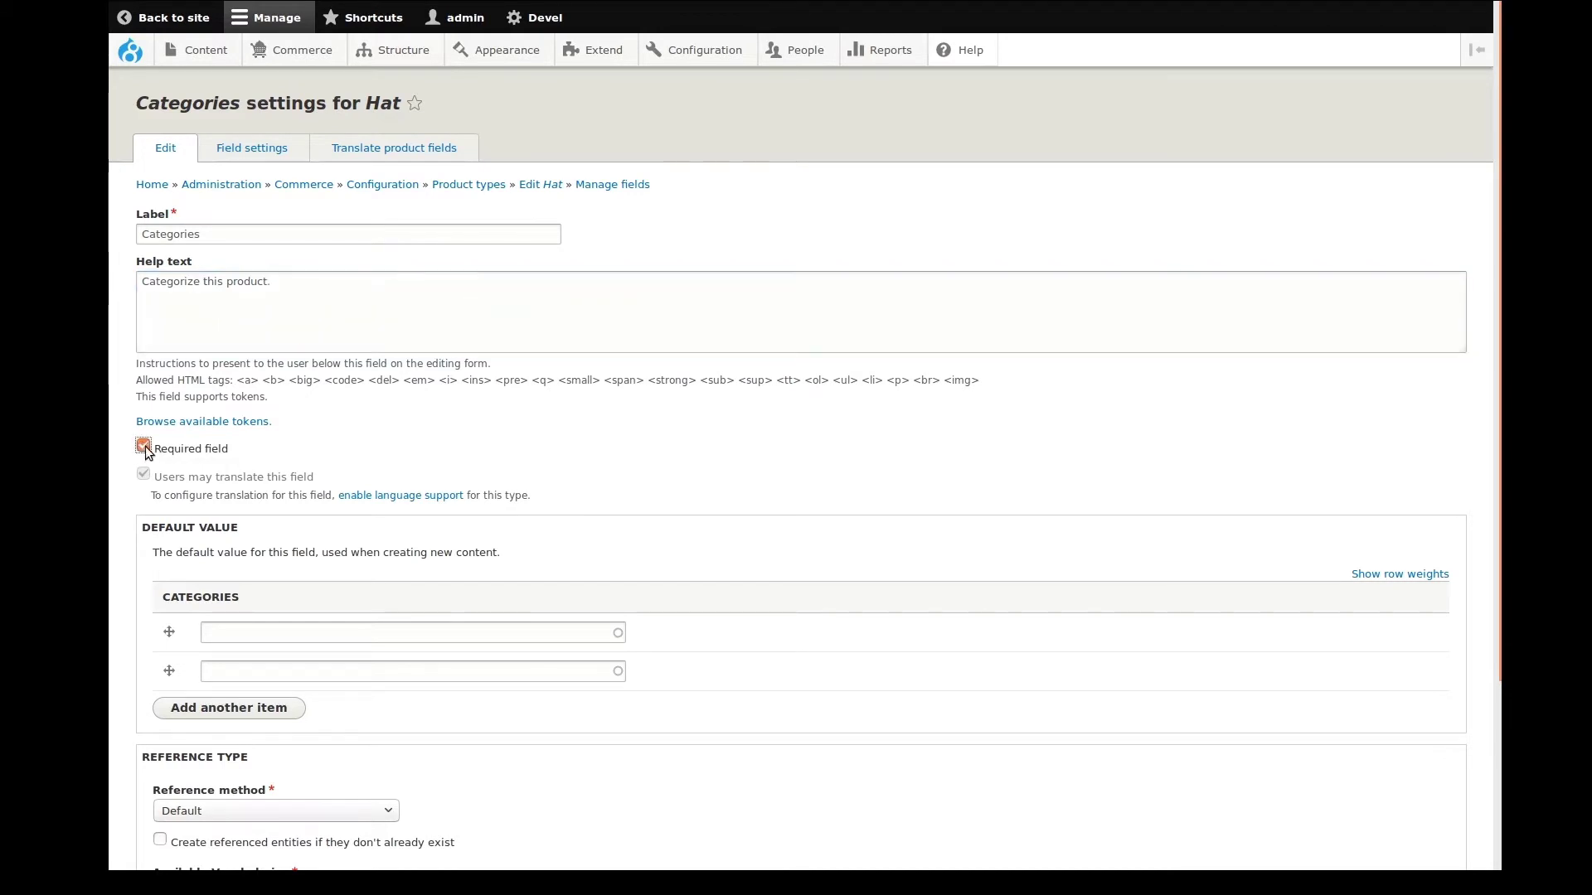
pyautogui.scroll(-3, 287, 576)
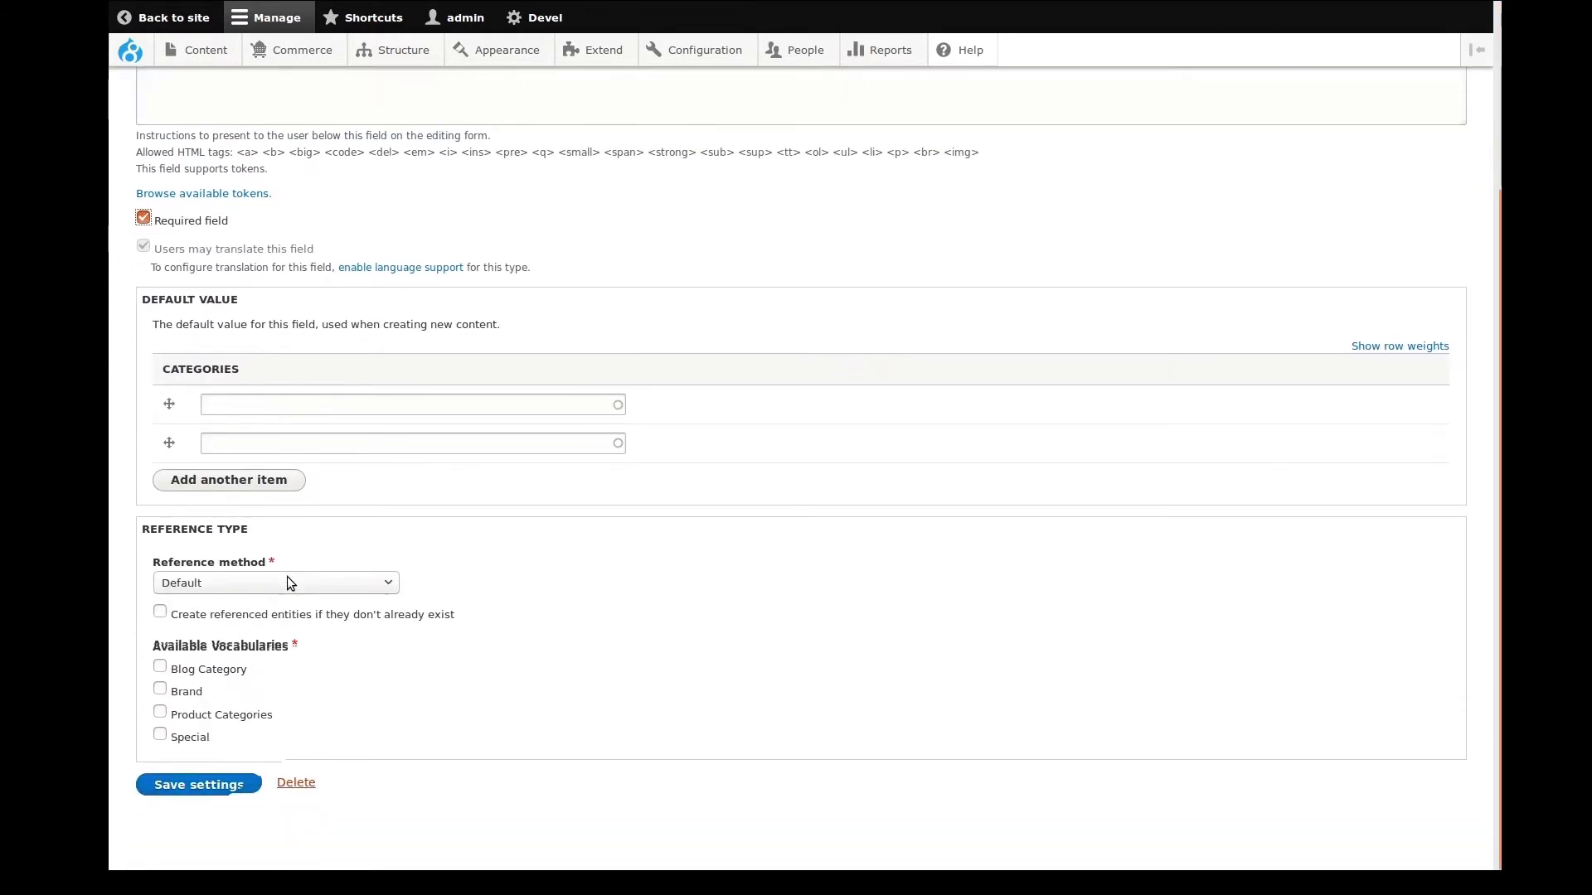
pyautogui.click(236, 717)
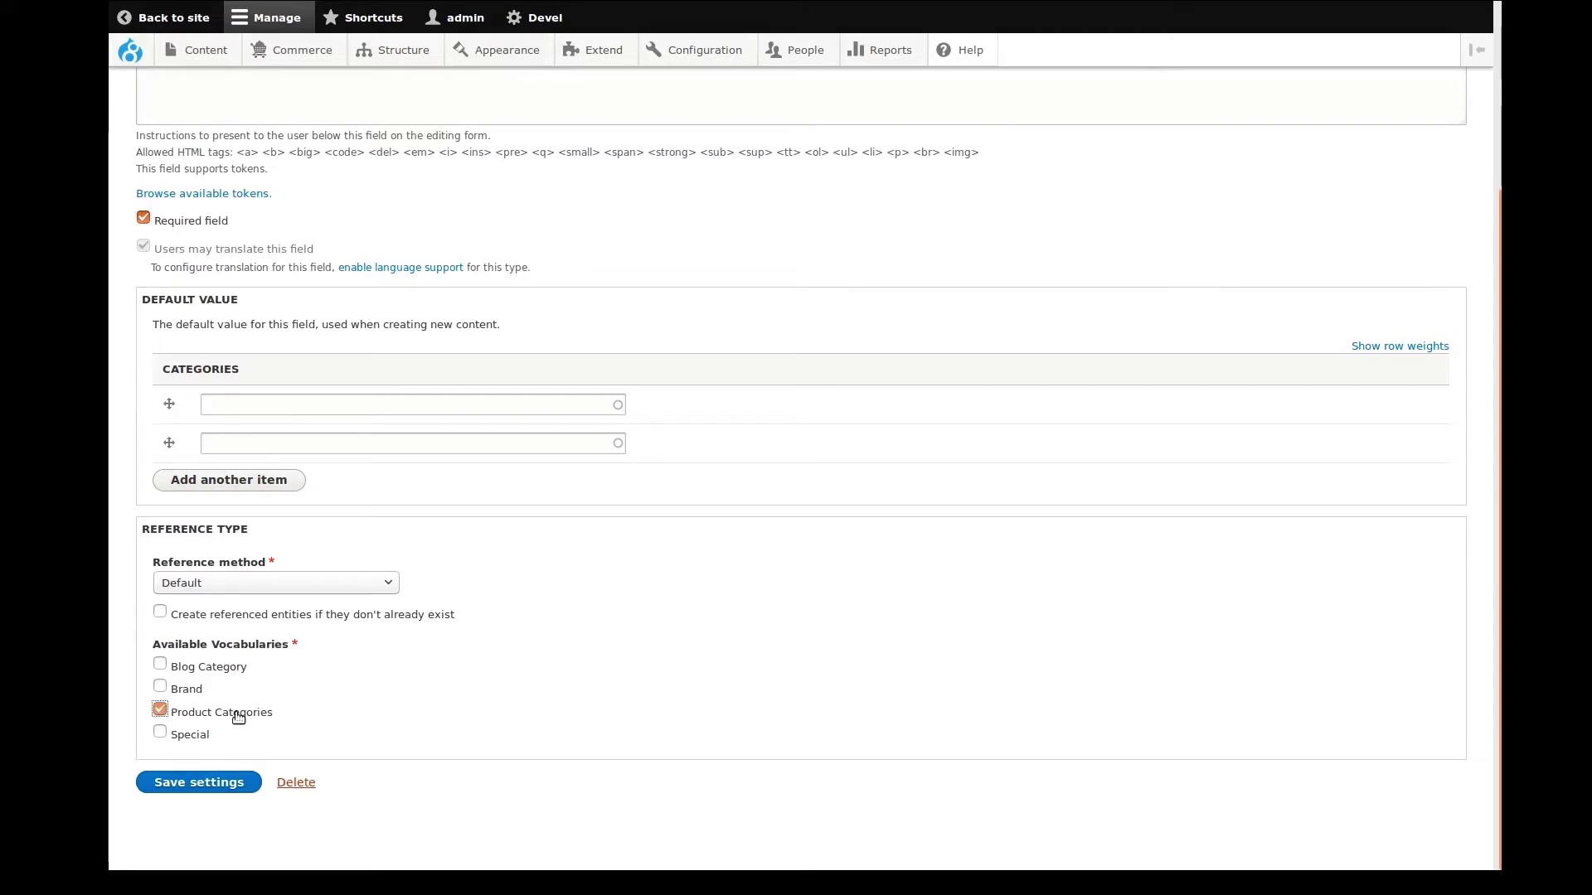
pyautogui.click(214, 783)
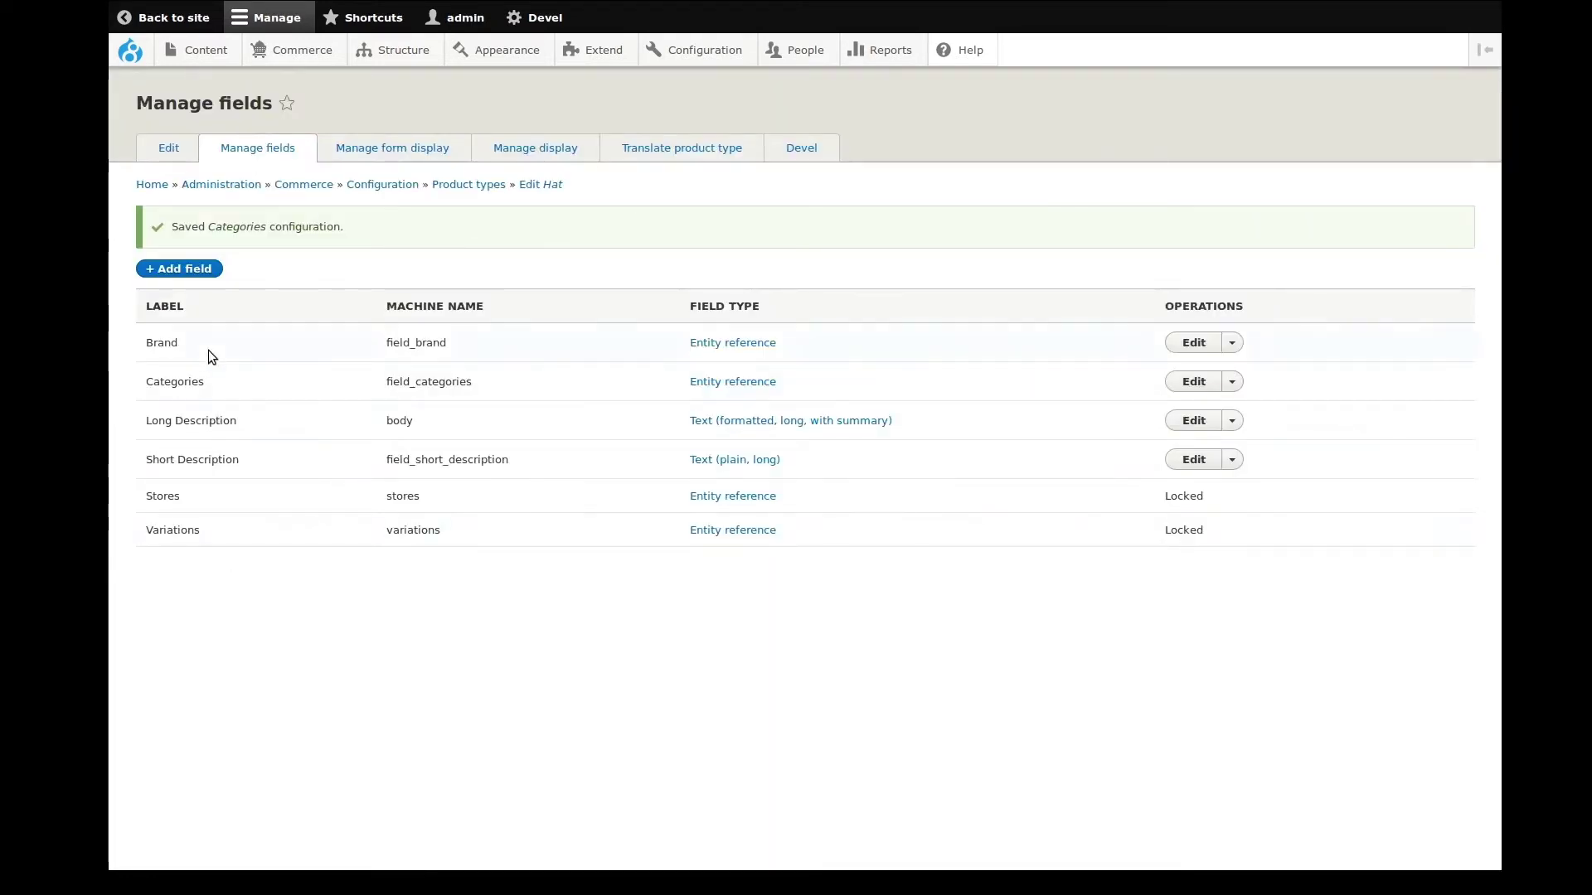
# Reuse the existing field_product_reviews field on Hat, keeping the Product Reviews label
pyautogui.click(199, 272)
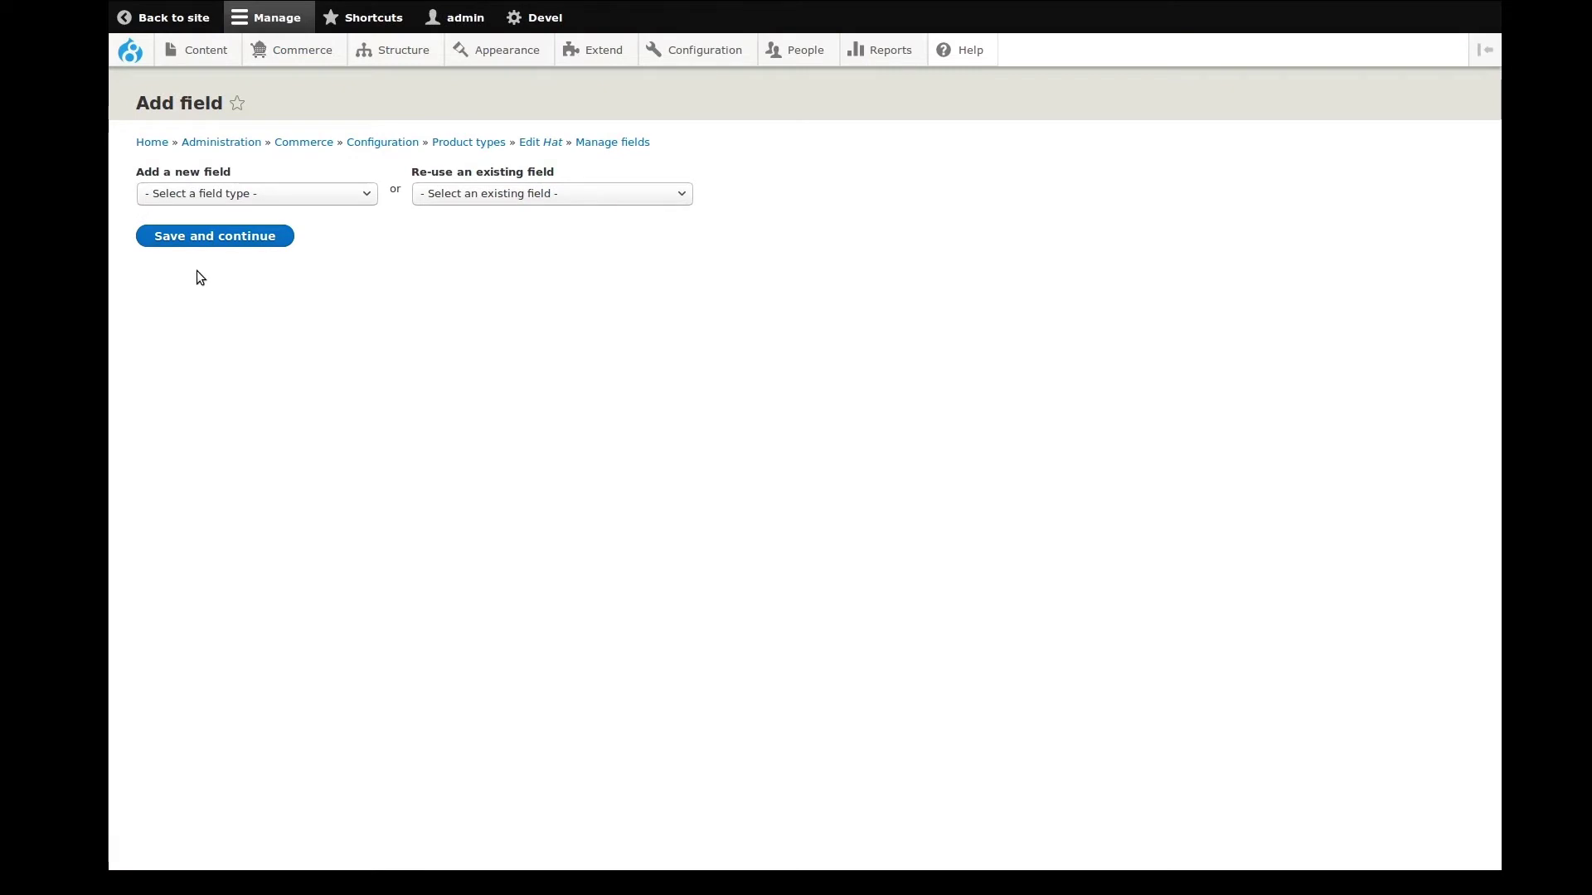
pyautogui.click(485, 197)
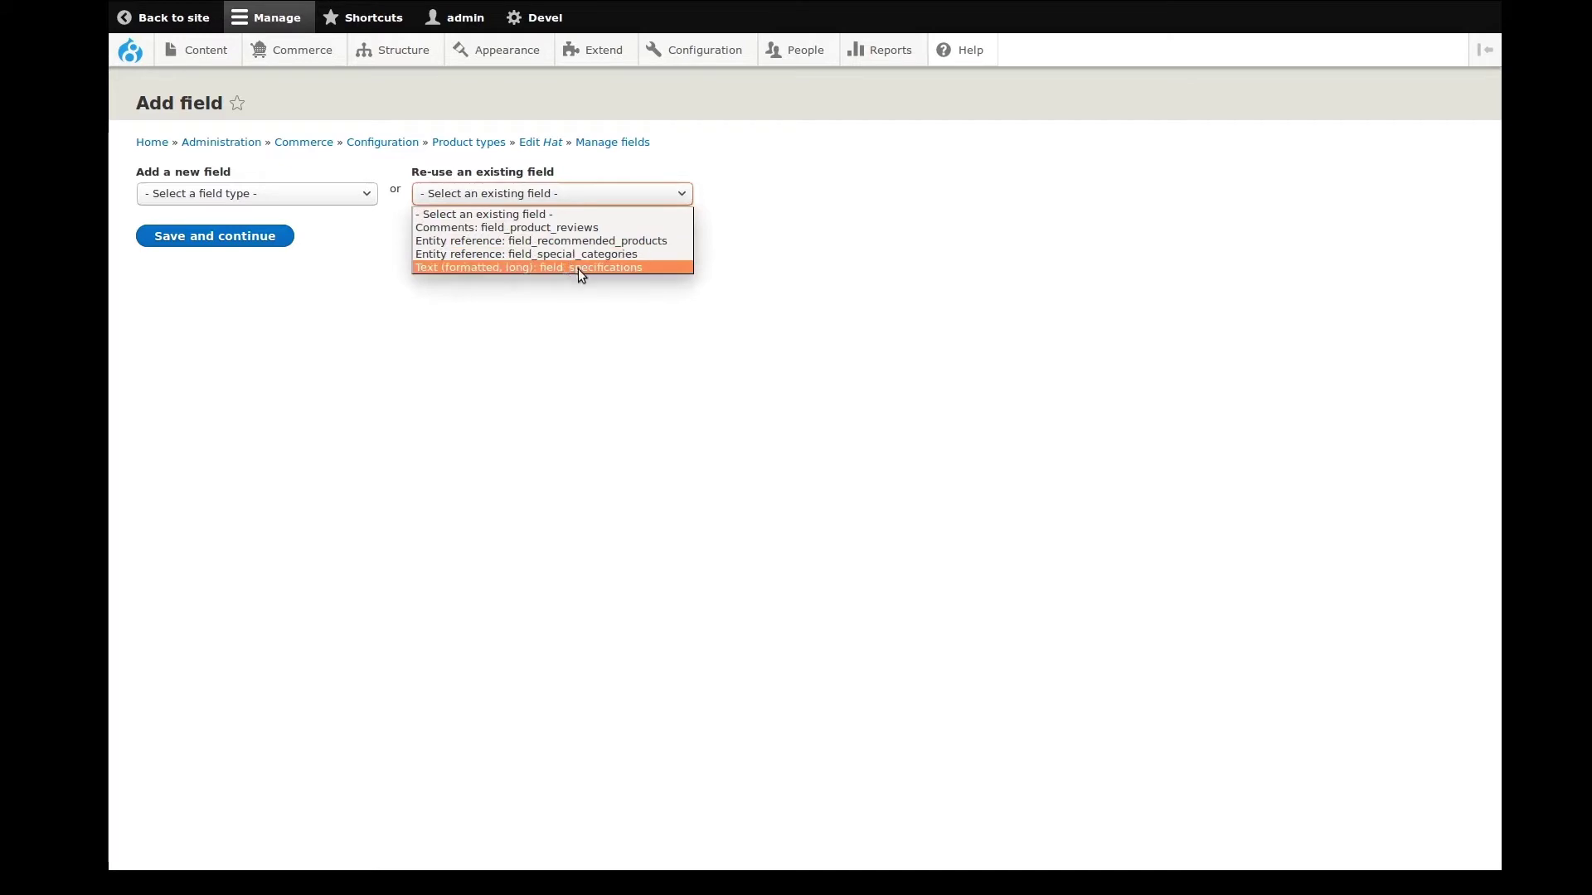
pyautogui.click(550, 227)
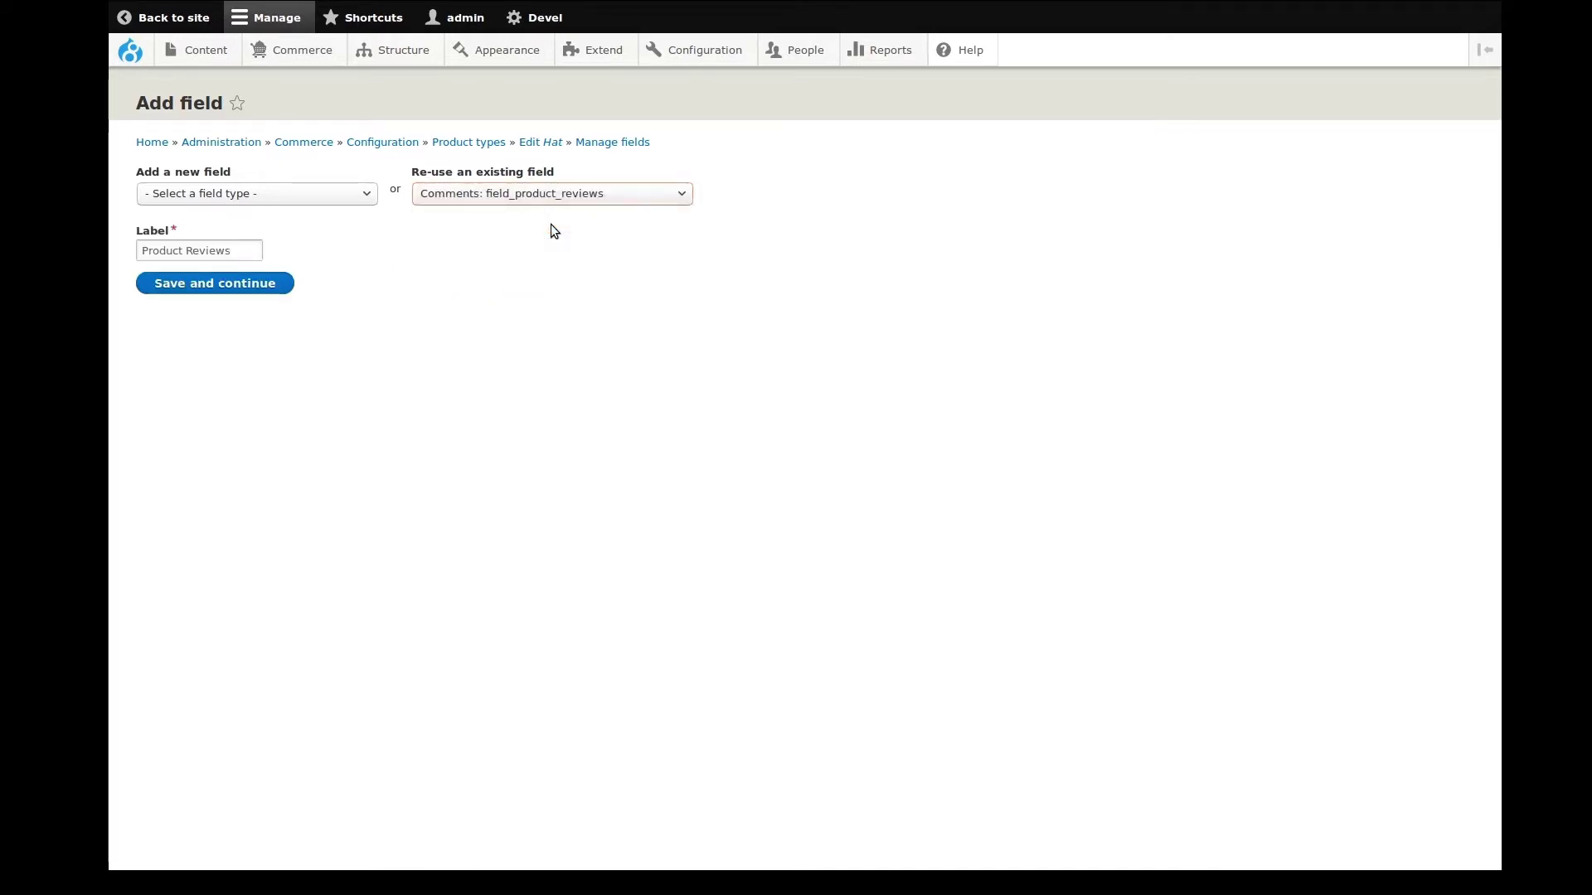
pyautogui.click(237, 255)
pyautogui.click(222, 285)
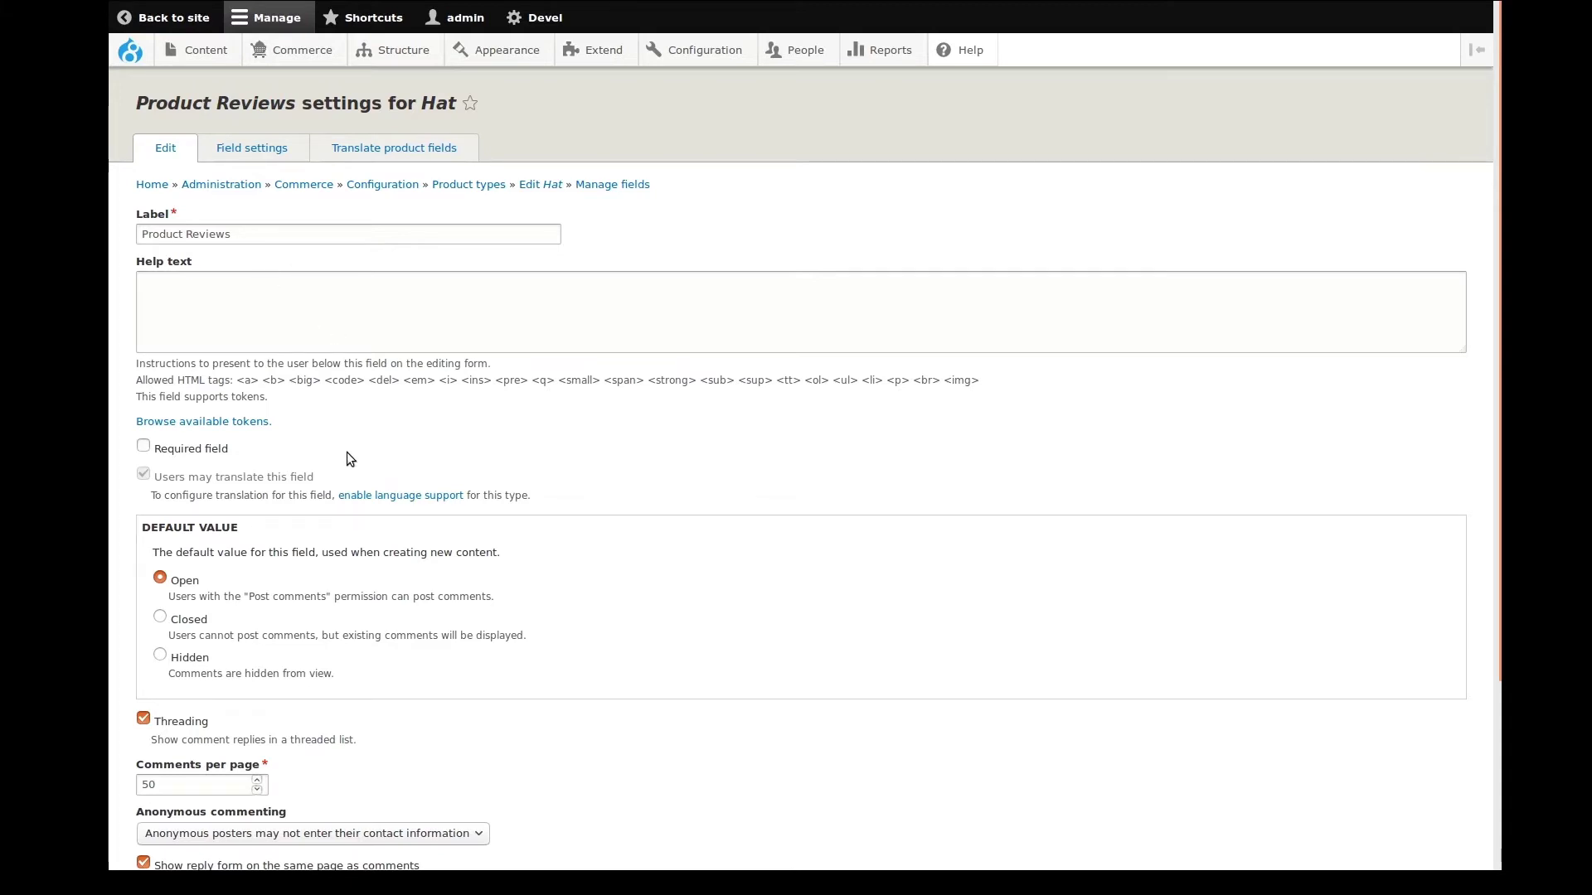
# Set 10 comments per page, disable comment previews, and save the Product Reviews settings
pyautogui.scroll(-3, 347, 451)
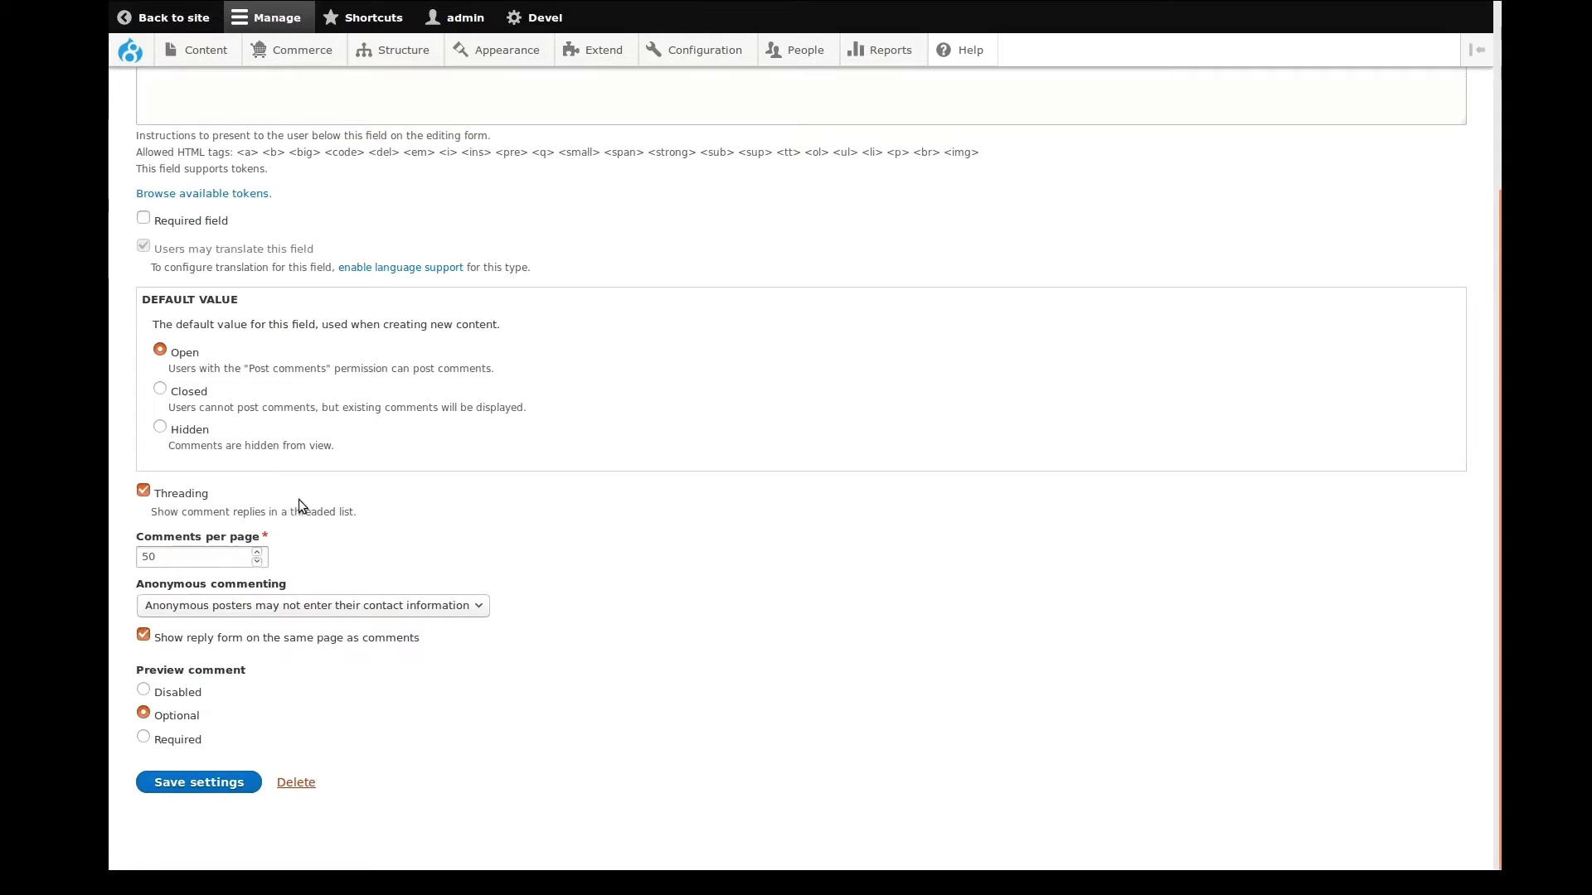
pyautogui.doubleClick(137, 555)
pyautogui.write('10')
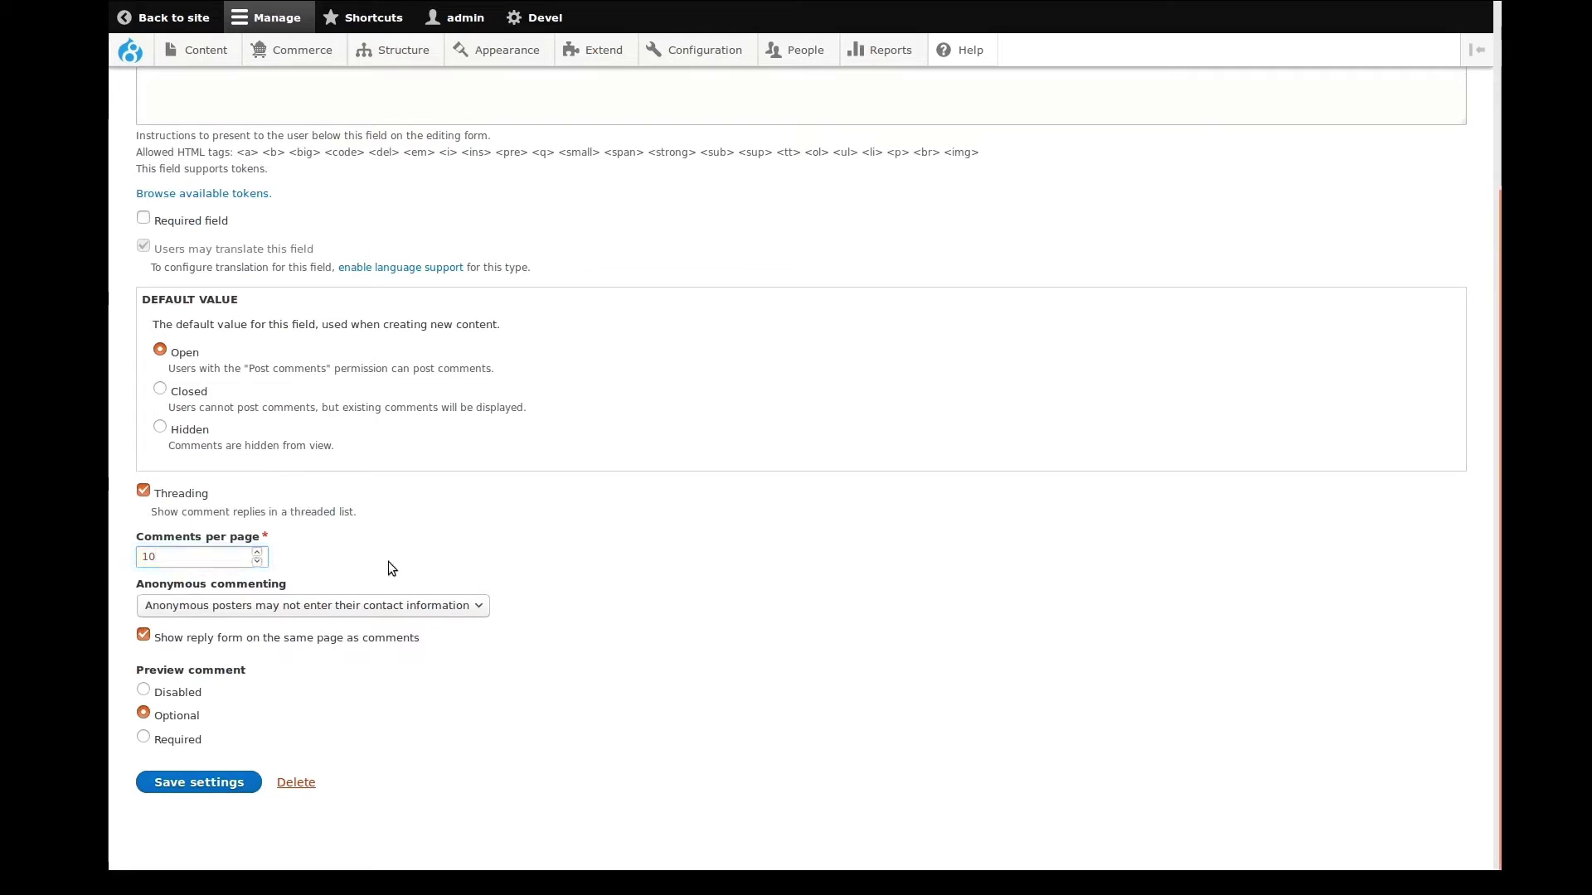
pyautogui.click(339, 619)
pyautogui.click(426, 613)
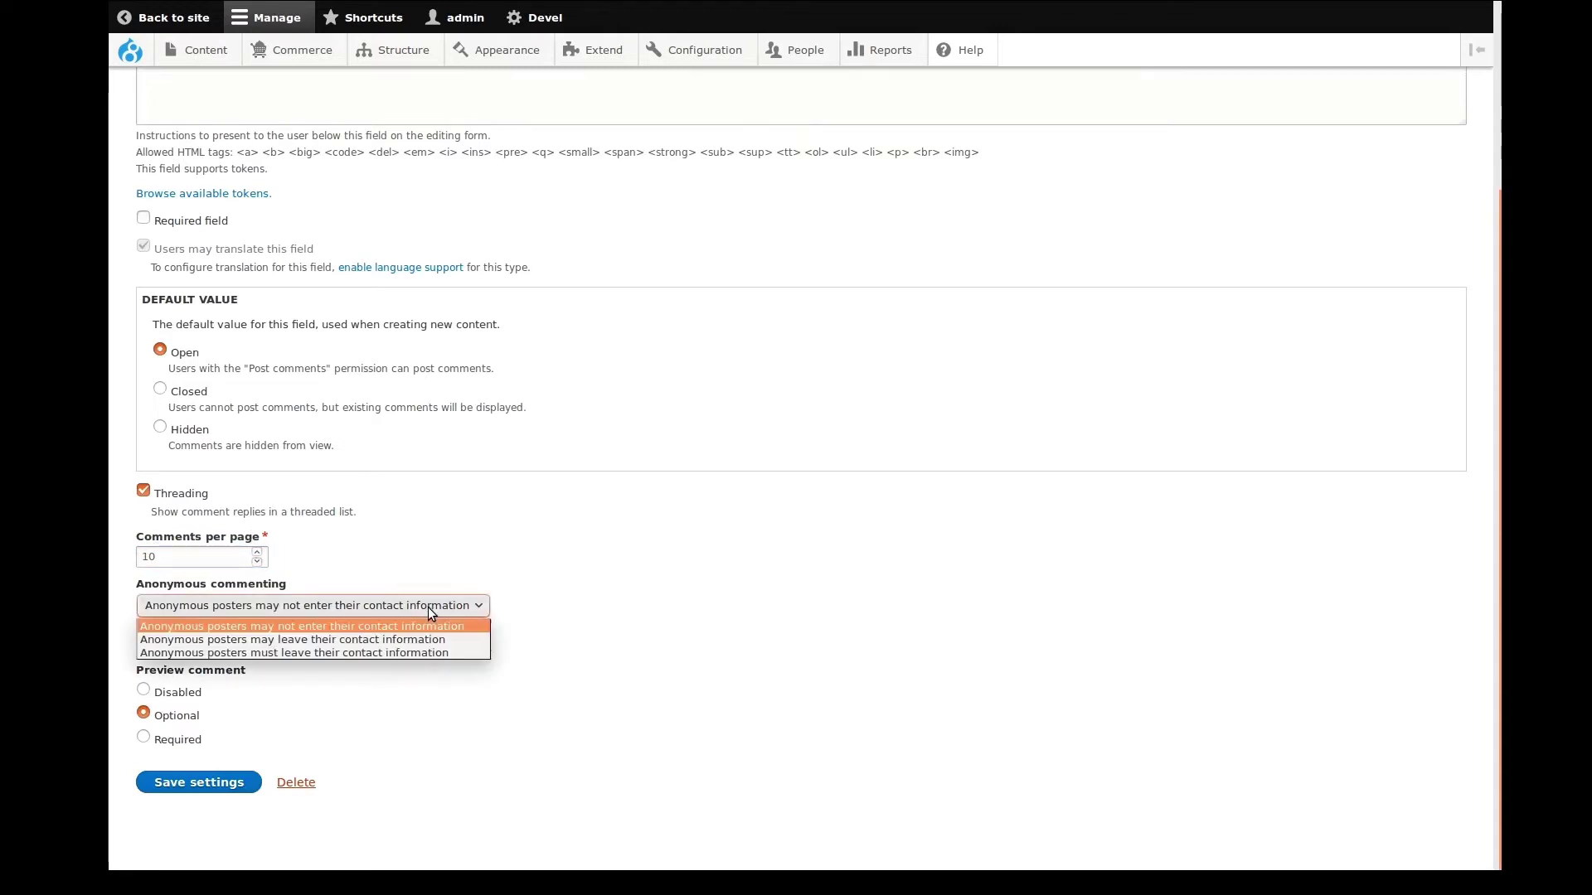
pyautogui.click(428, 609)
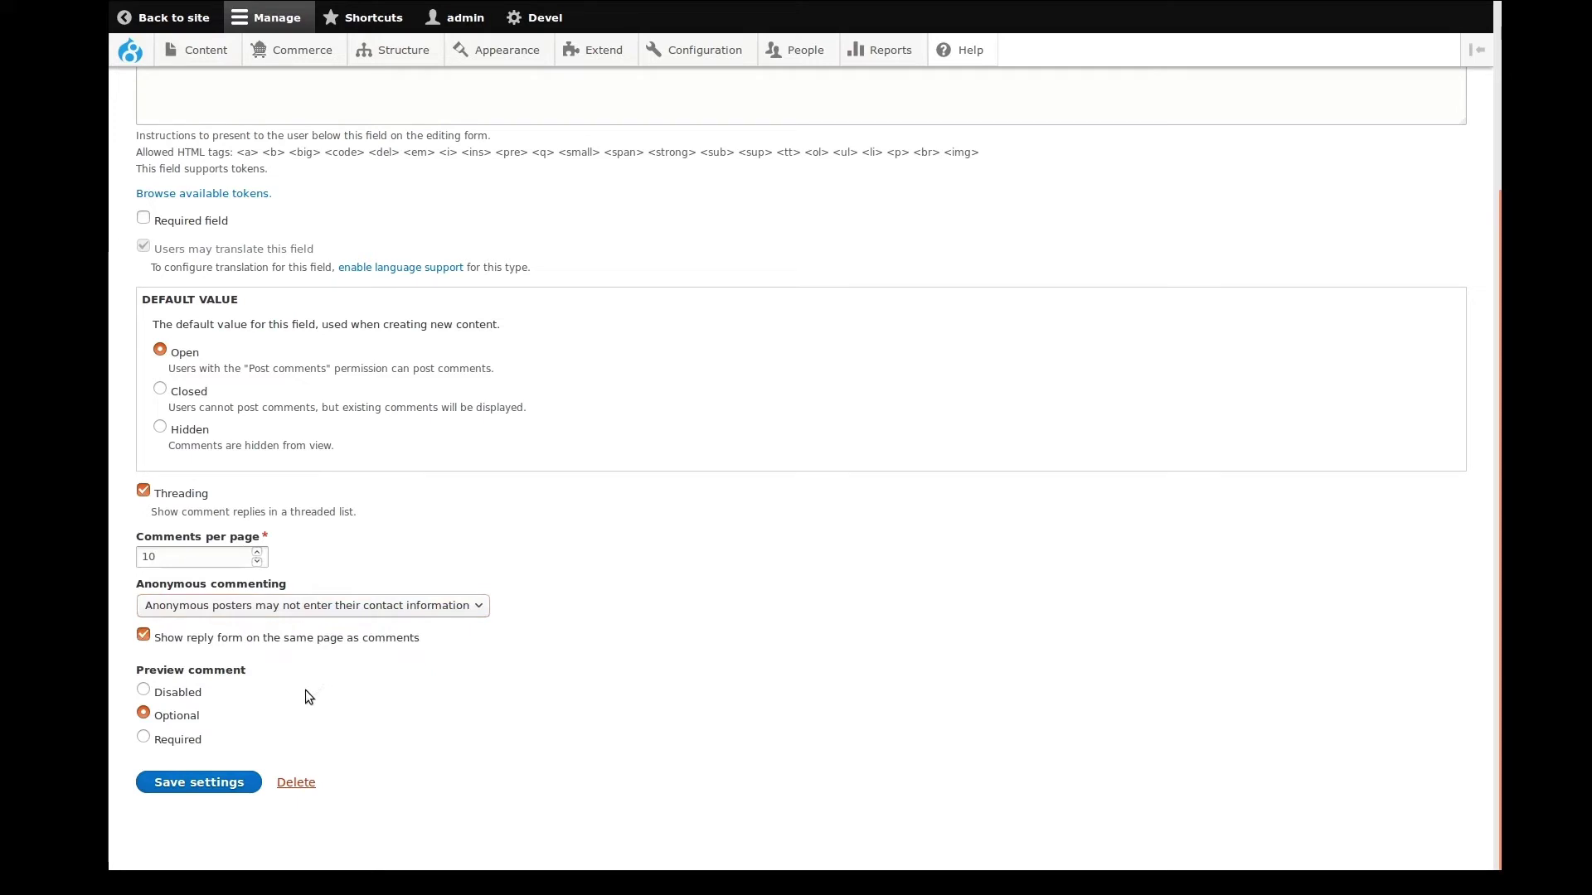
pyautogui.click(193, 697)
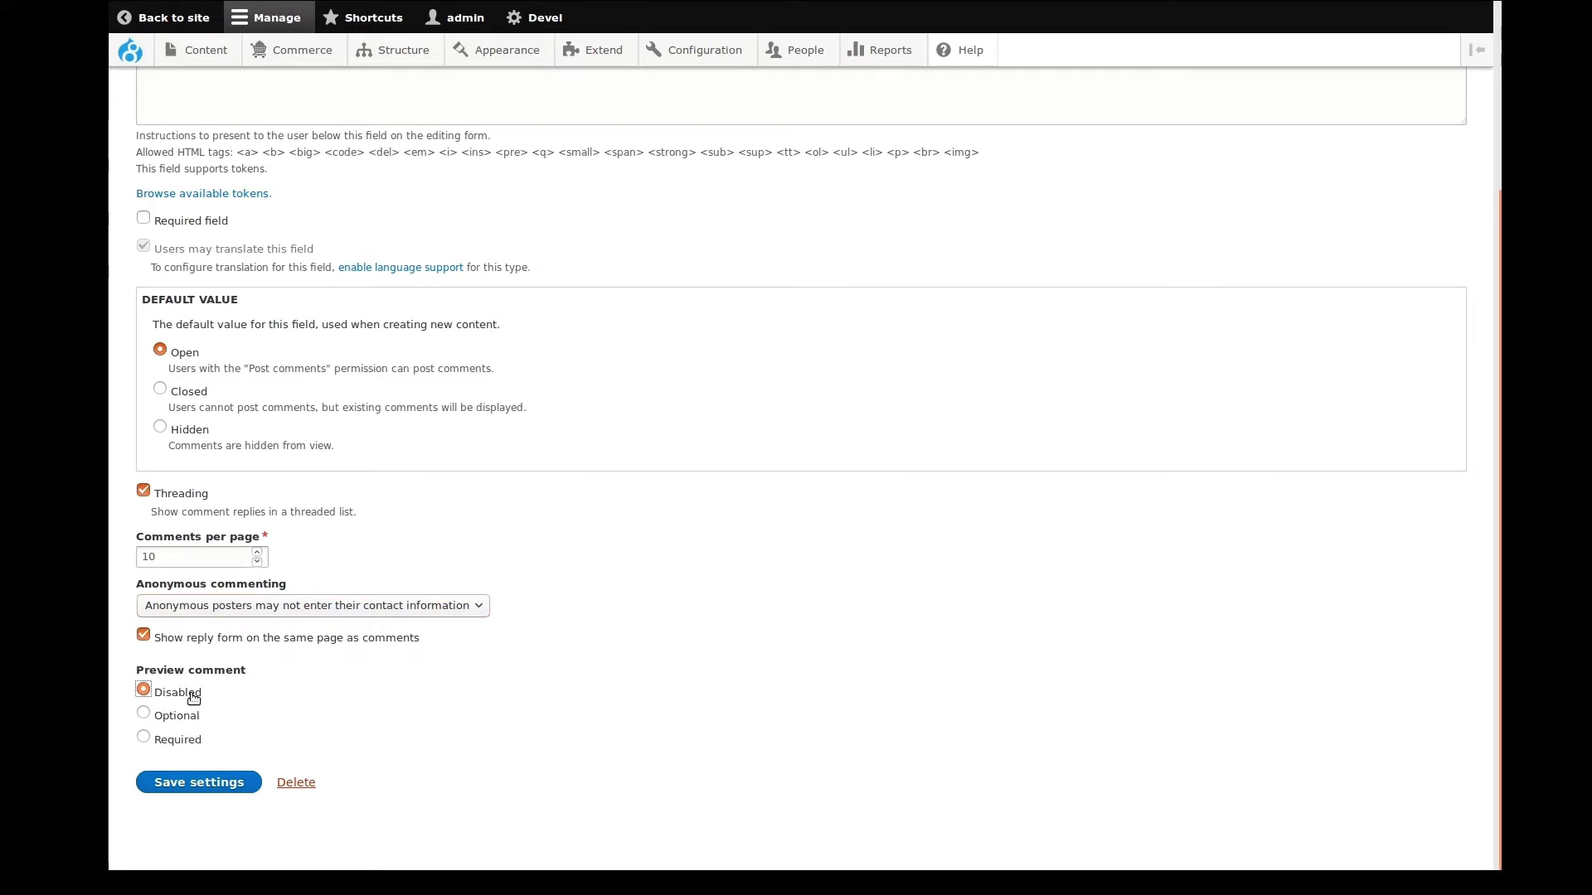
pyautogui.click(206, 784)
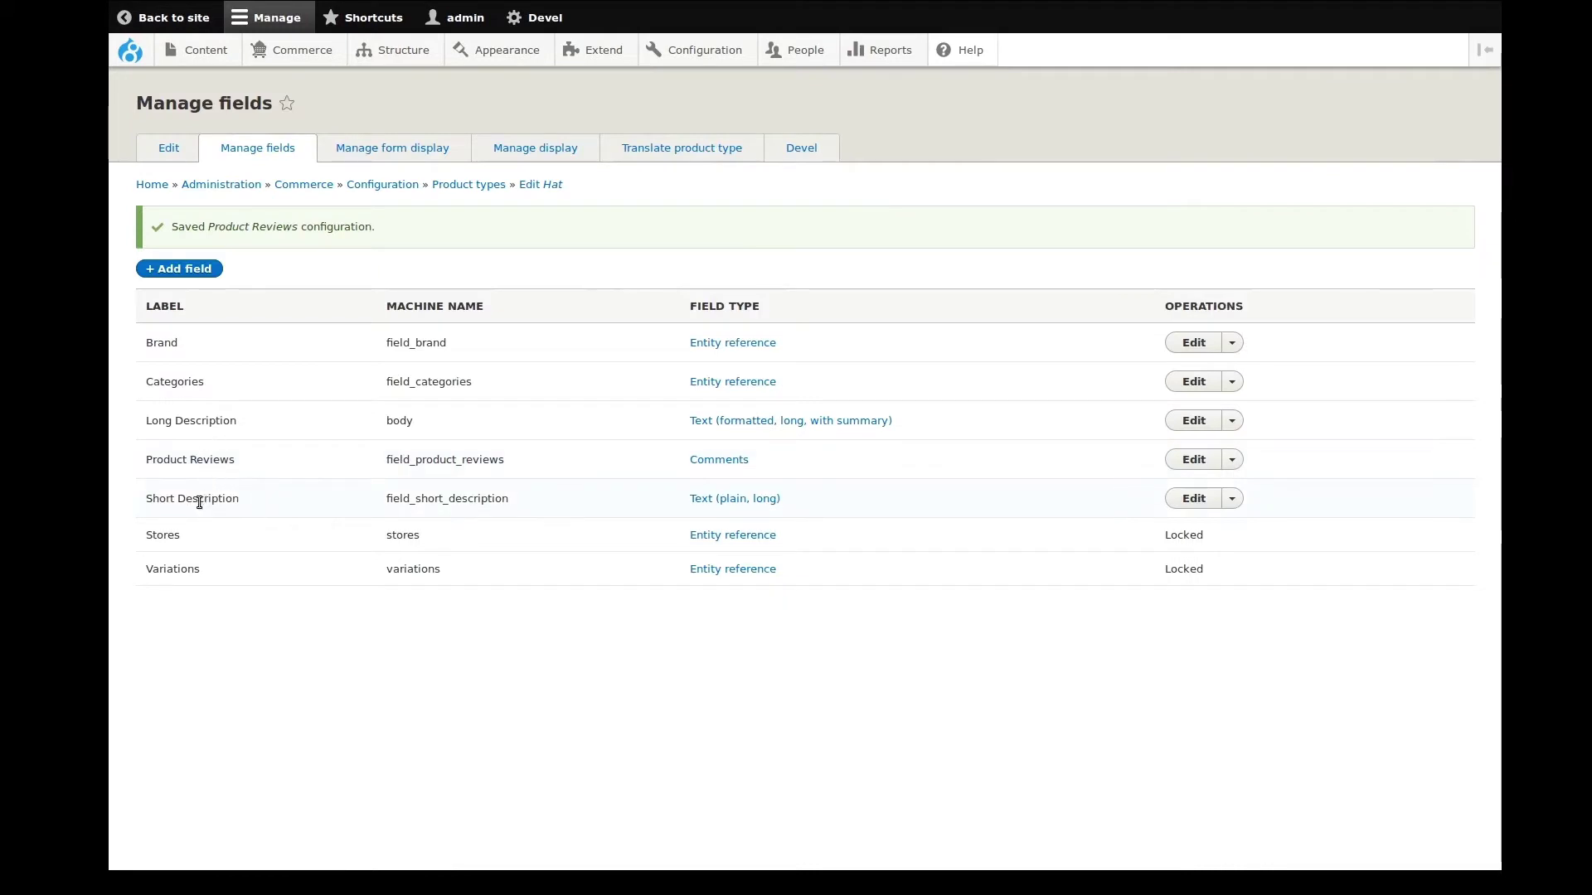
pyautogui.click(158, 269)
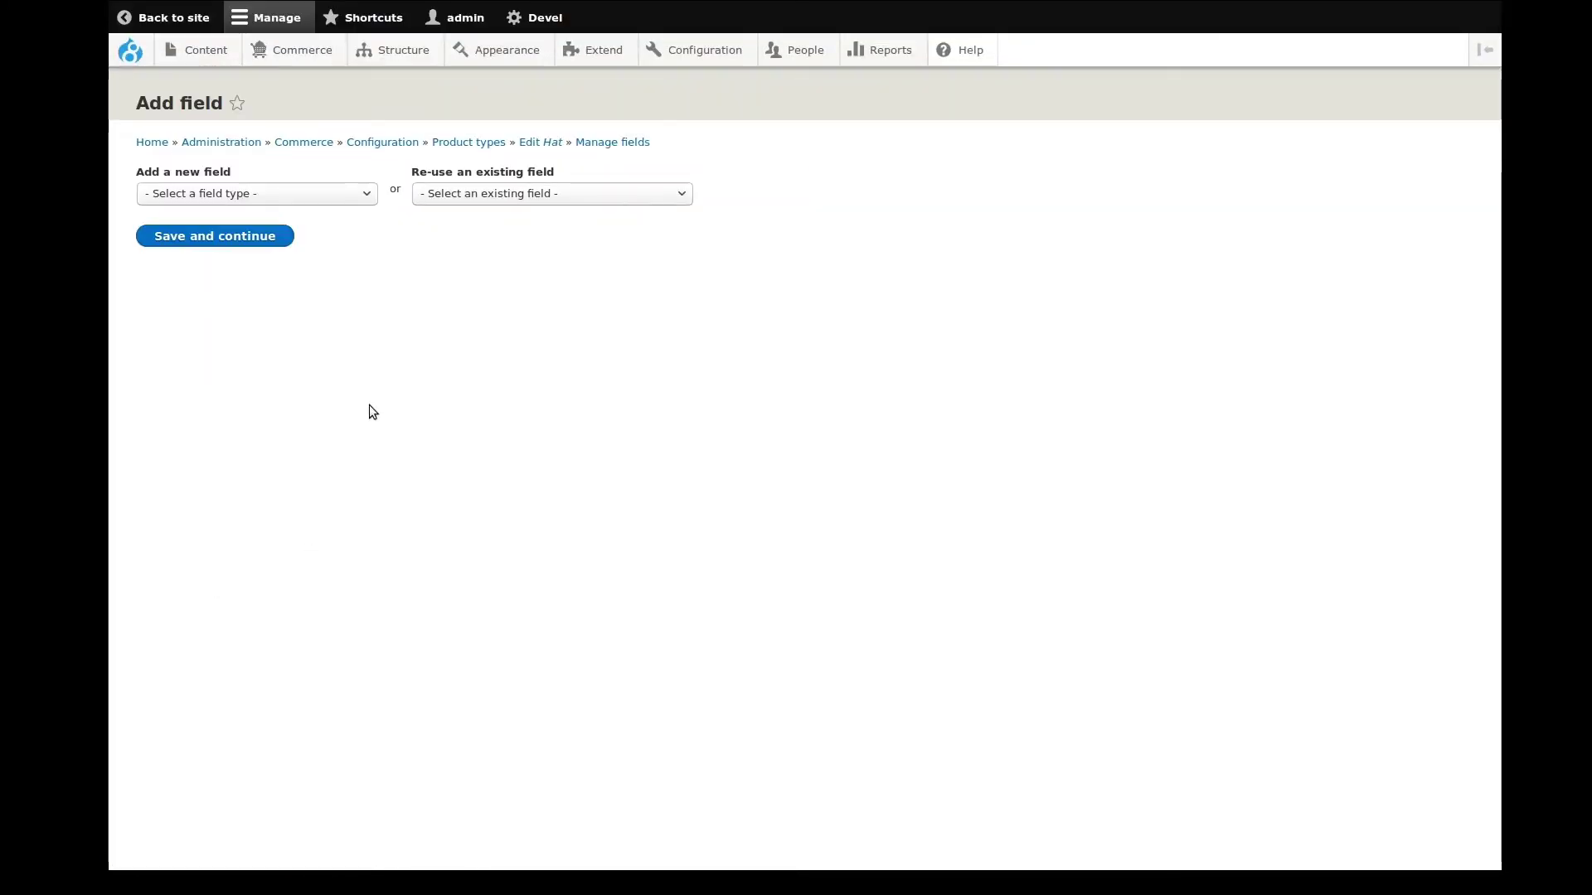
# Reuse field_recommended_products as Recommended Products on Hat and paste in its help text
pyautogui.click(469, 196)
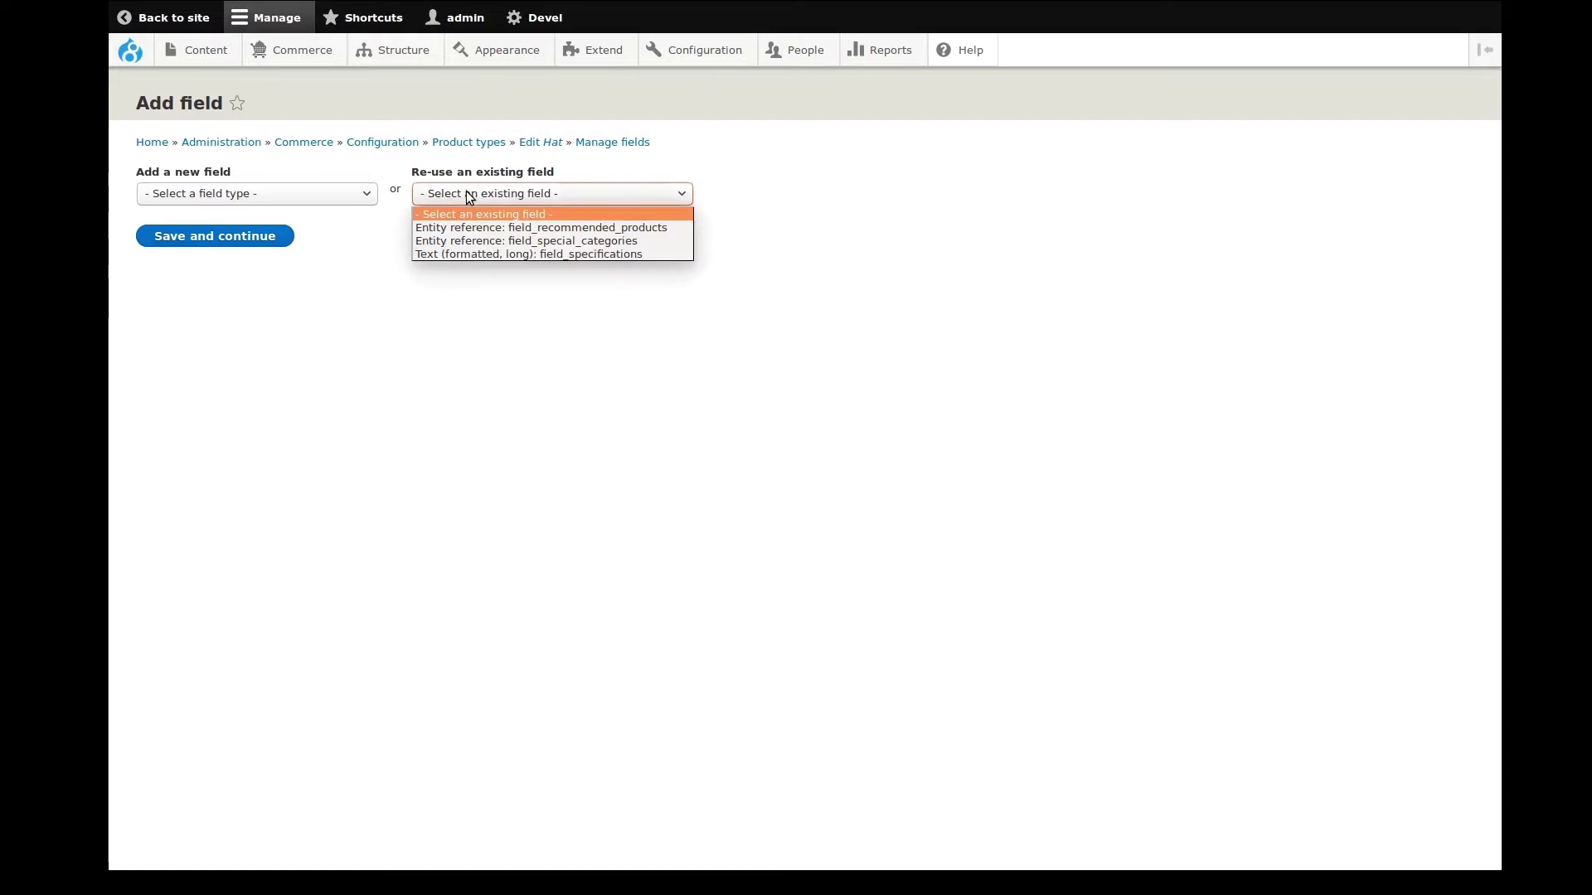
pyautogui.click(569, 230)
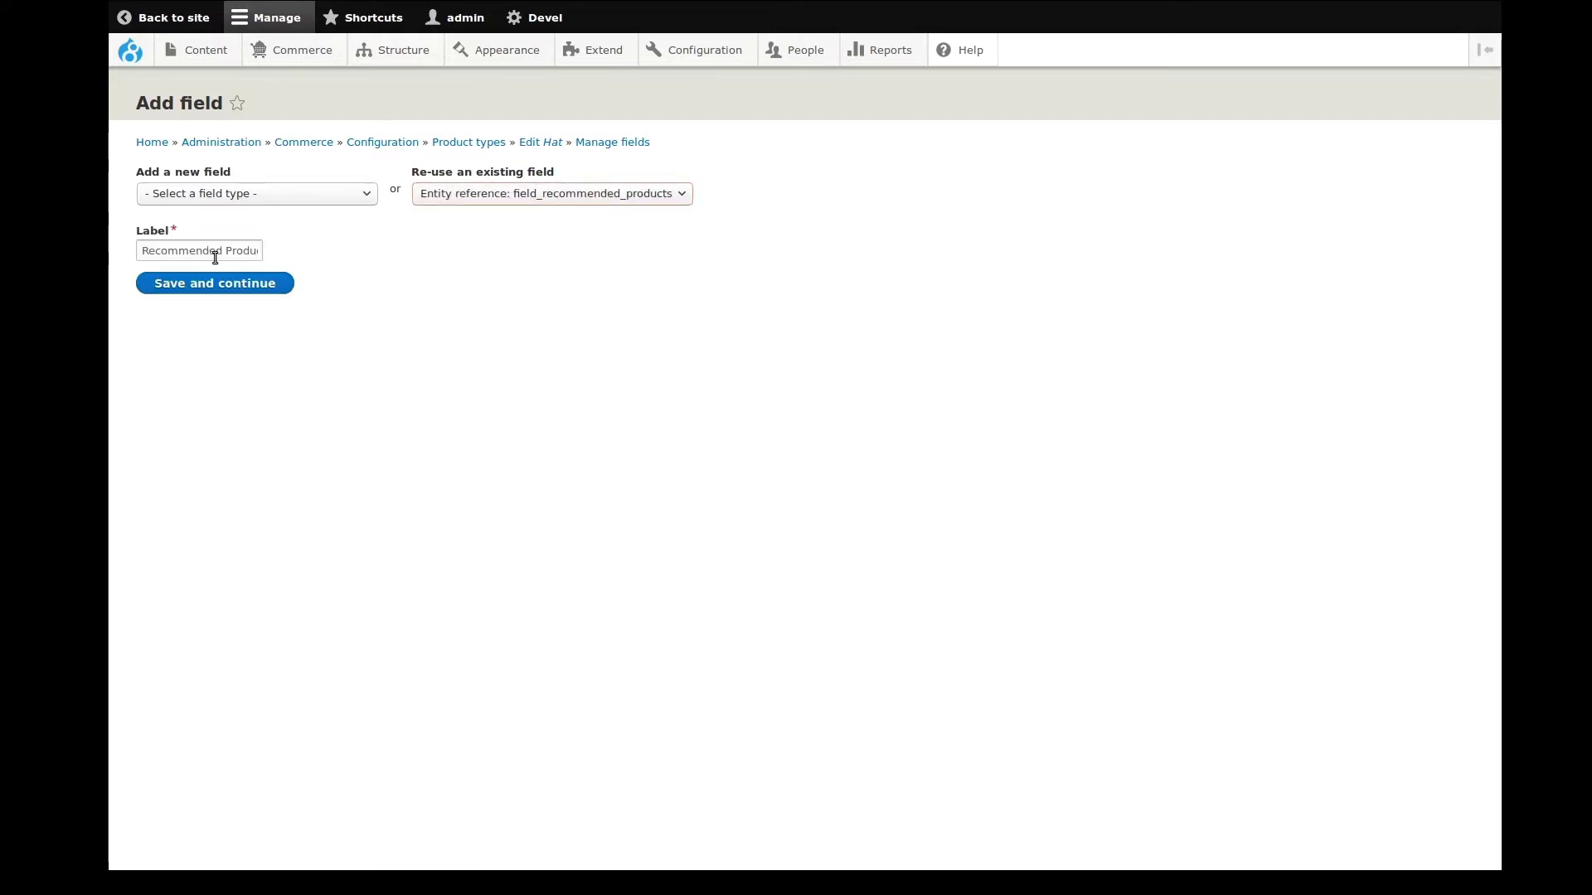
pyautogui.click(213, 256)
pyautogui.moveTo(210, 252); pyautogui.dragTo(275, 253)
pyautogui.click(275, 253)
pyautogui.click(253, 274)
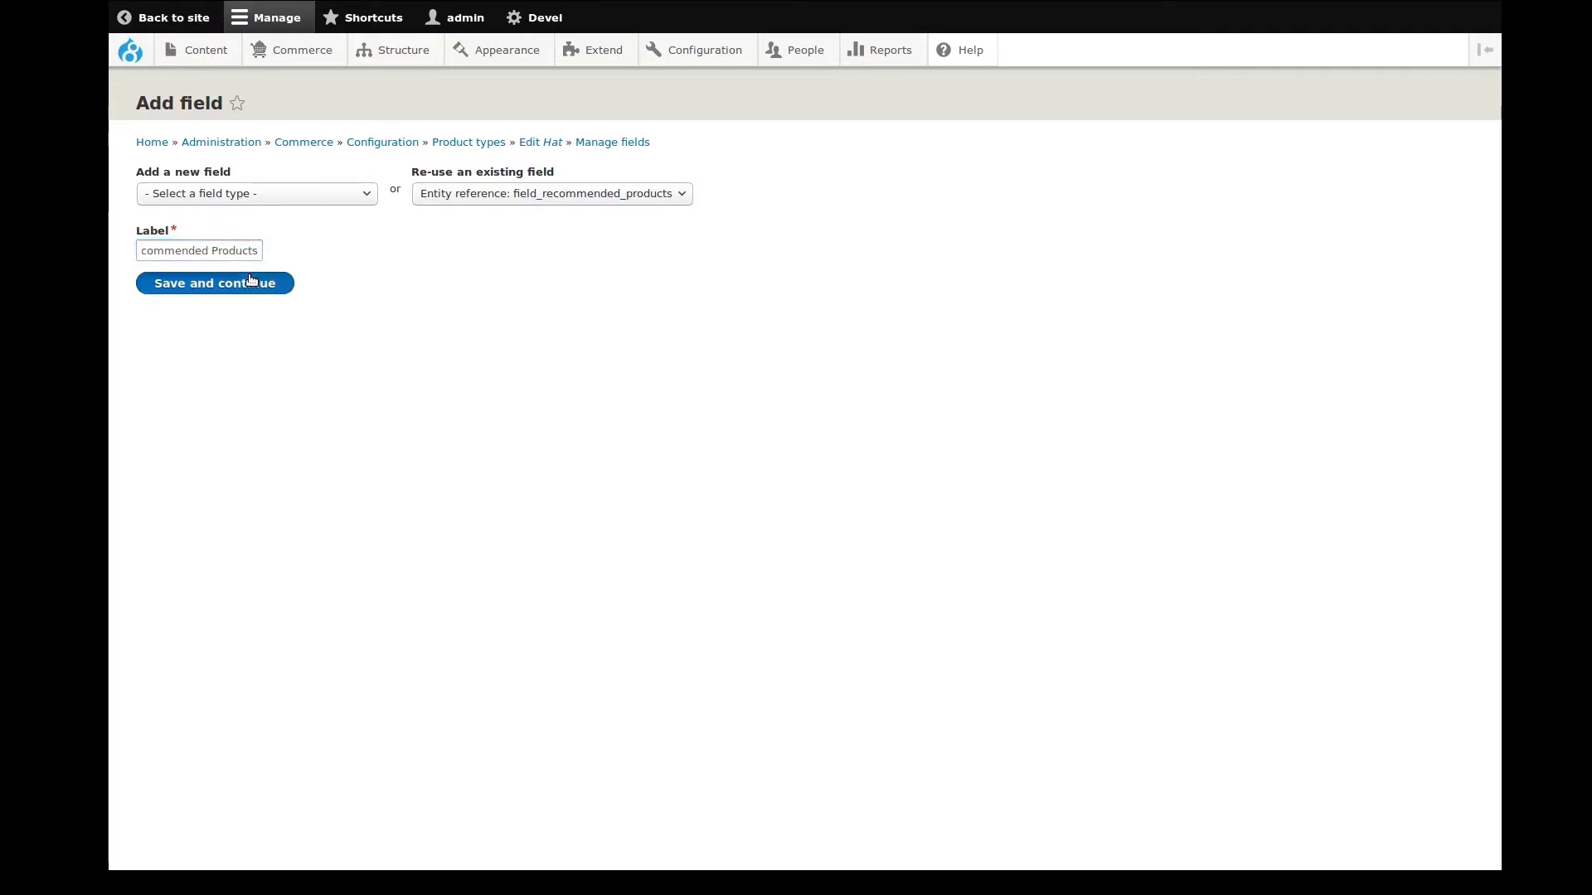
pyautogui.click(242, 282)
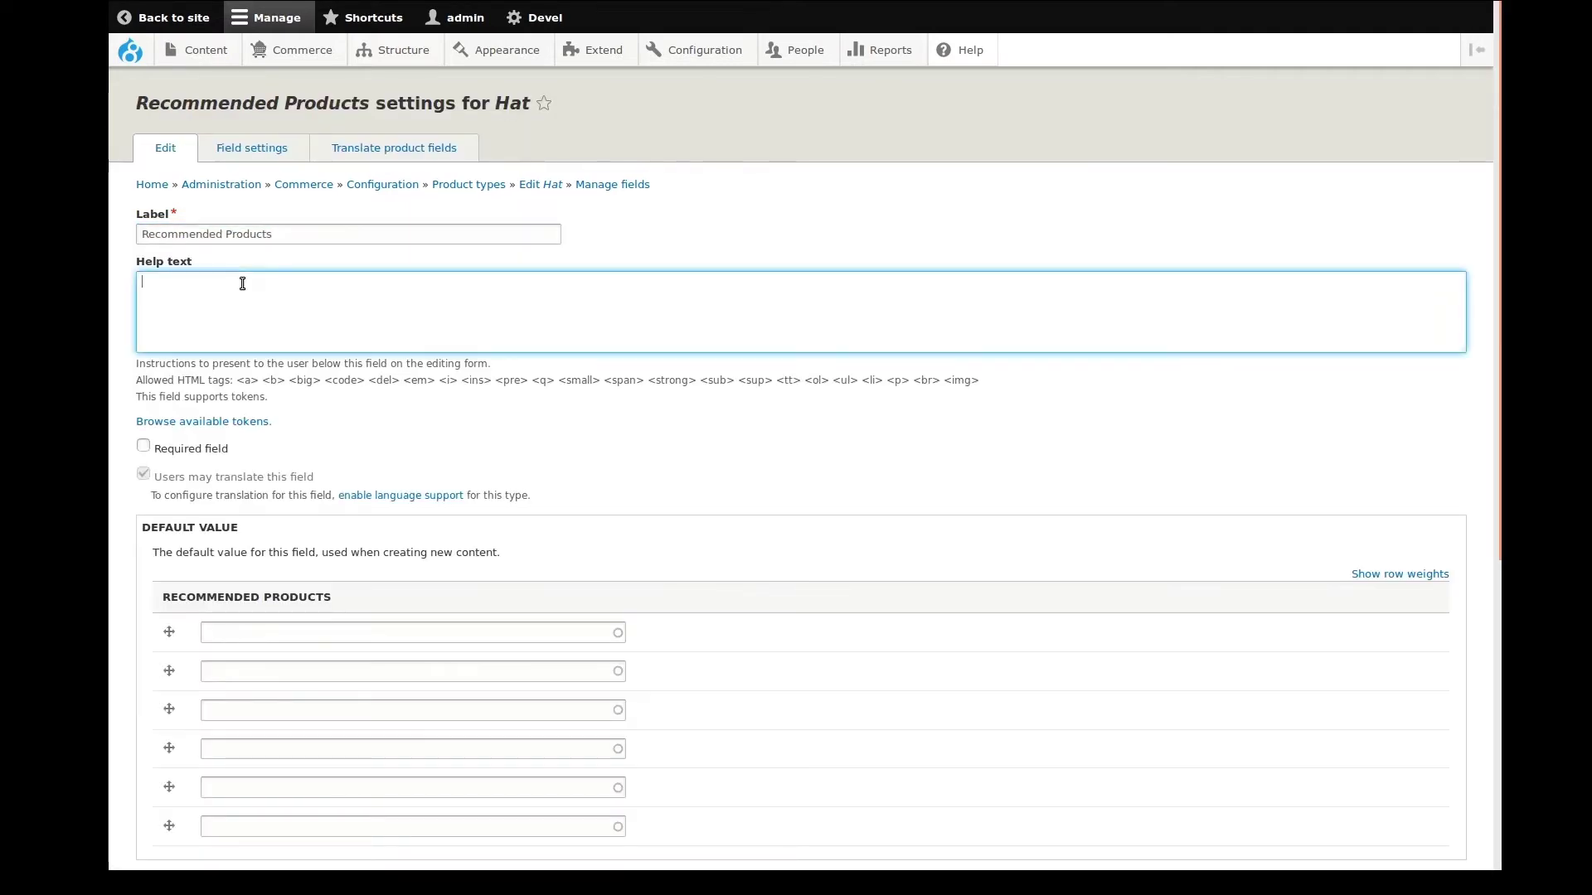
pyautogui.write('Optionally add up to 6 products to display as recommended products associated with this product.')
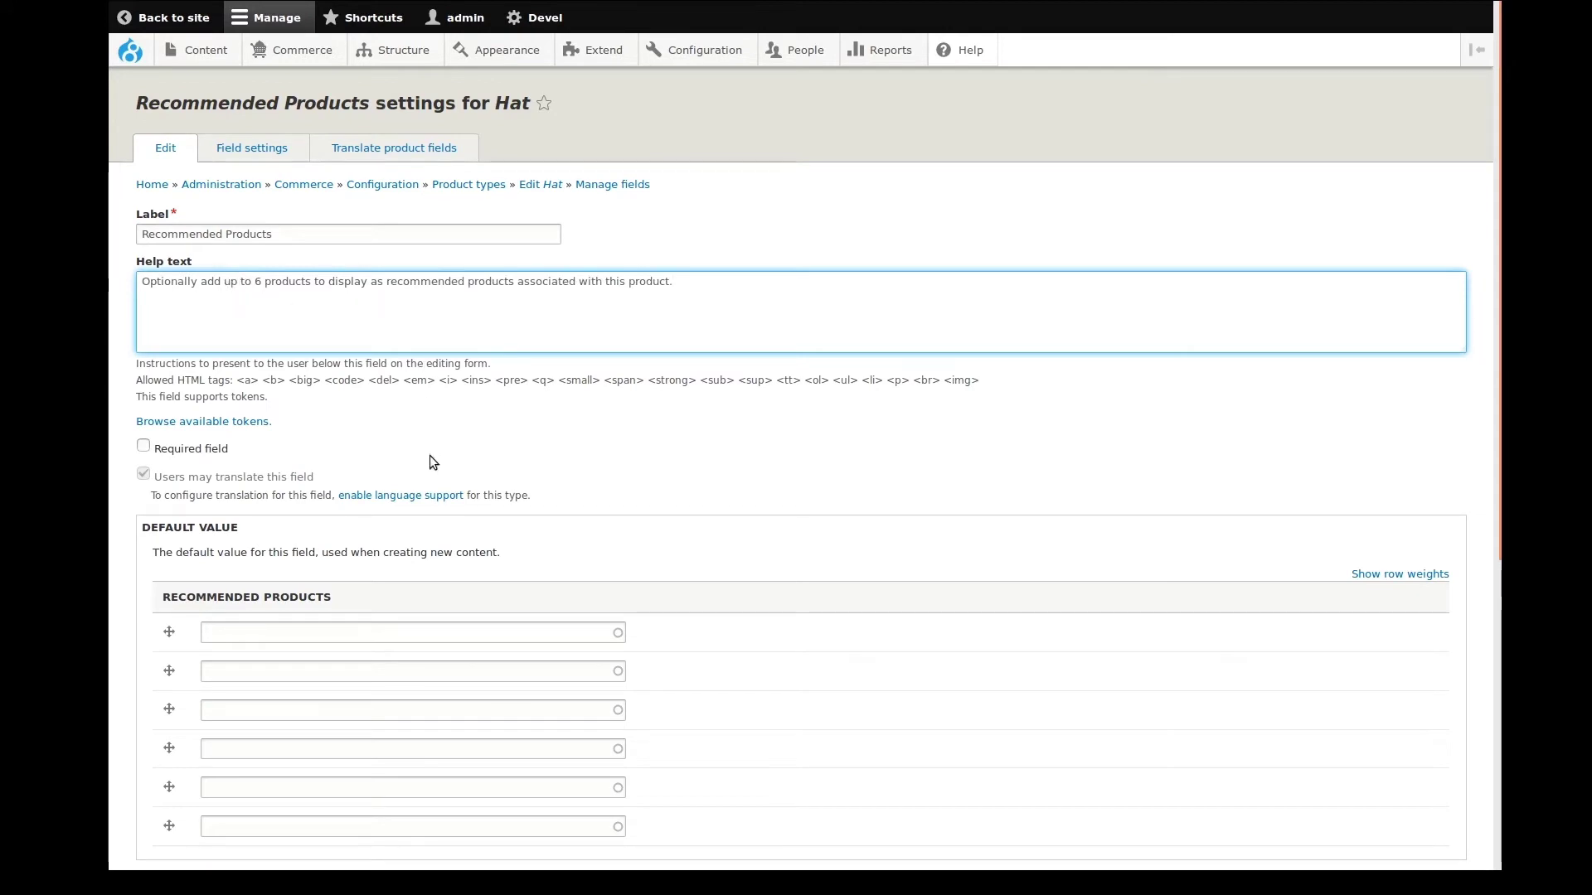
# Limit recommended products to the Clothing, Hat and Mask bundles and save the field
pyautogui.scroll(-3, 430, 455)
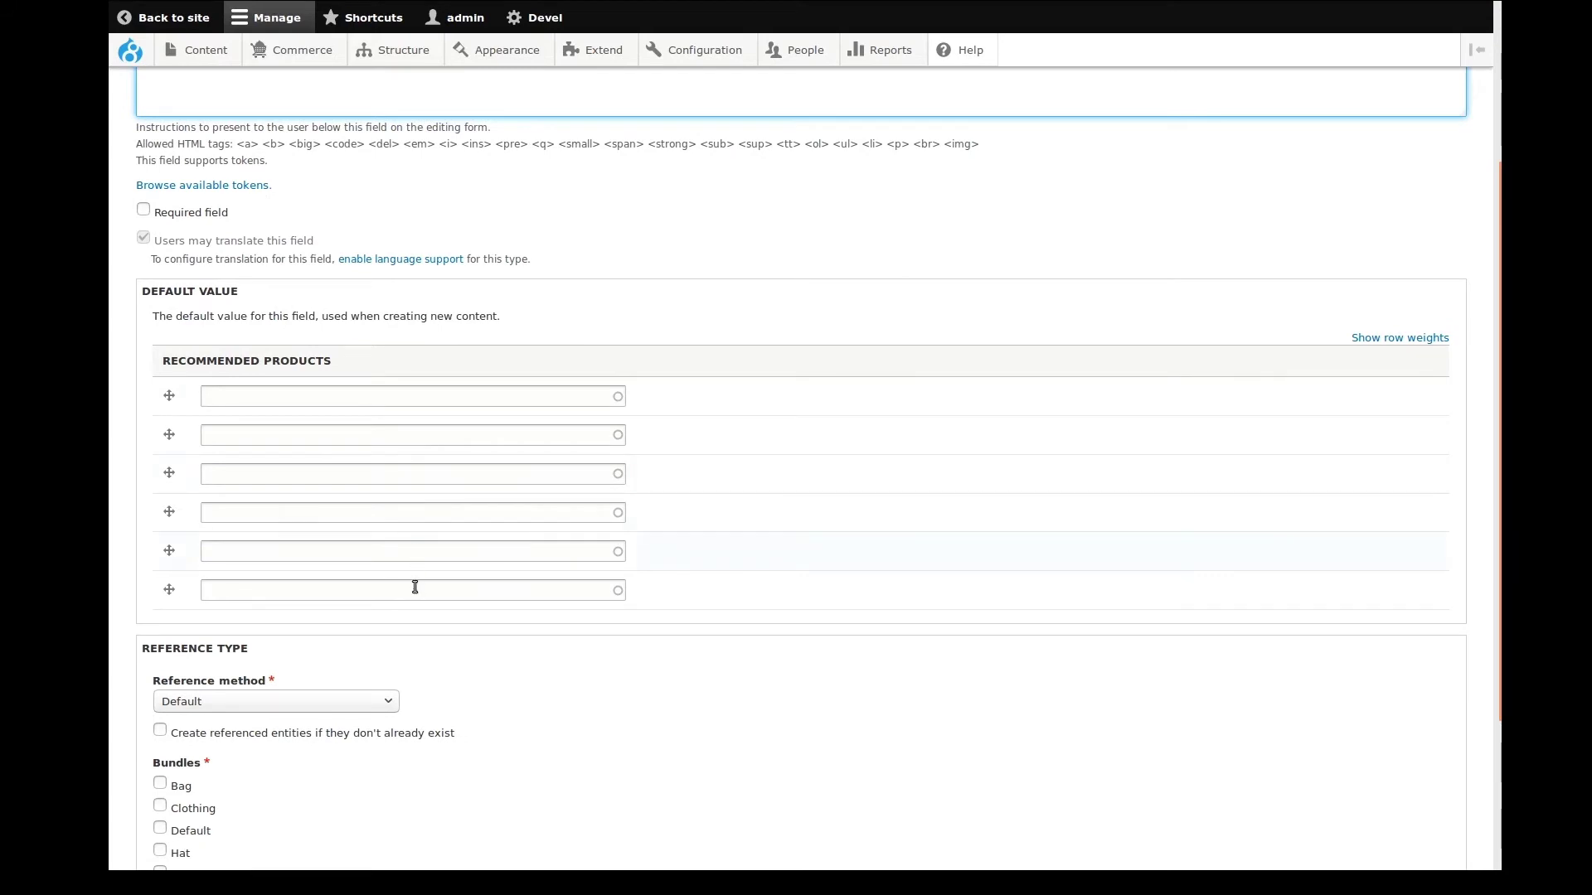
pyautogui.scroll(-3, 416, 586)
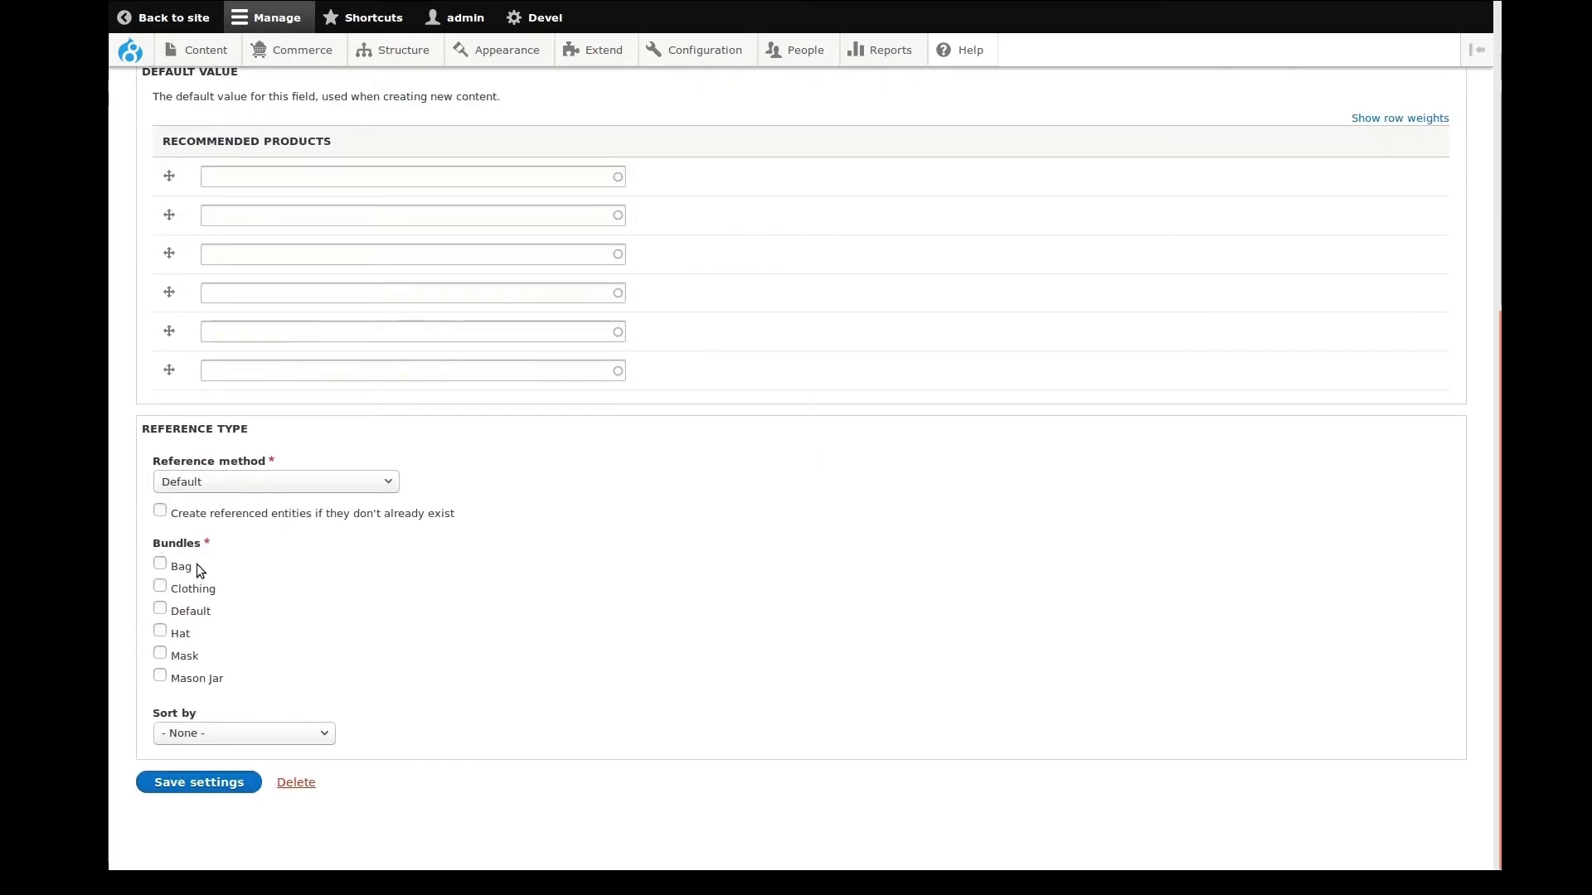
pyautogui.click(162, 563)
pyautogui.click(159, 588)
pyautogui.click(159, 612)
pyautogui.click(161, 654)
pyautogui.click(160, 564)
pyautogui.click(160, 610)
pyautogui.click(192, 784)
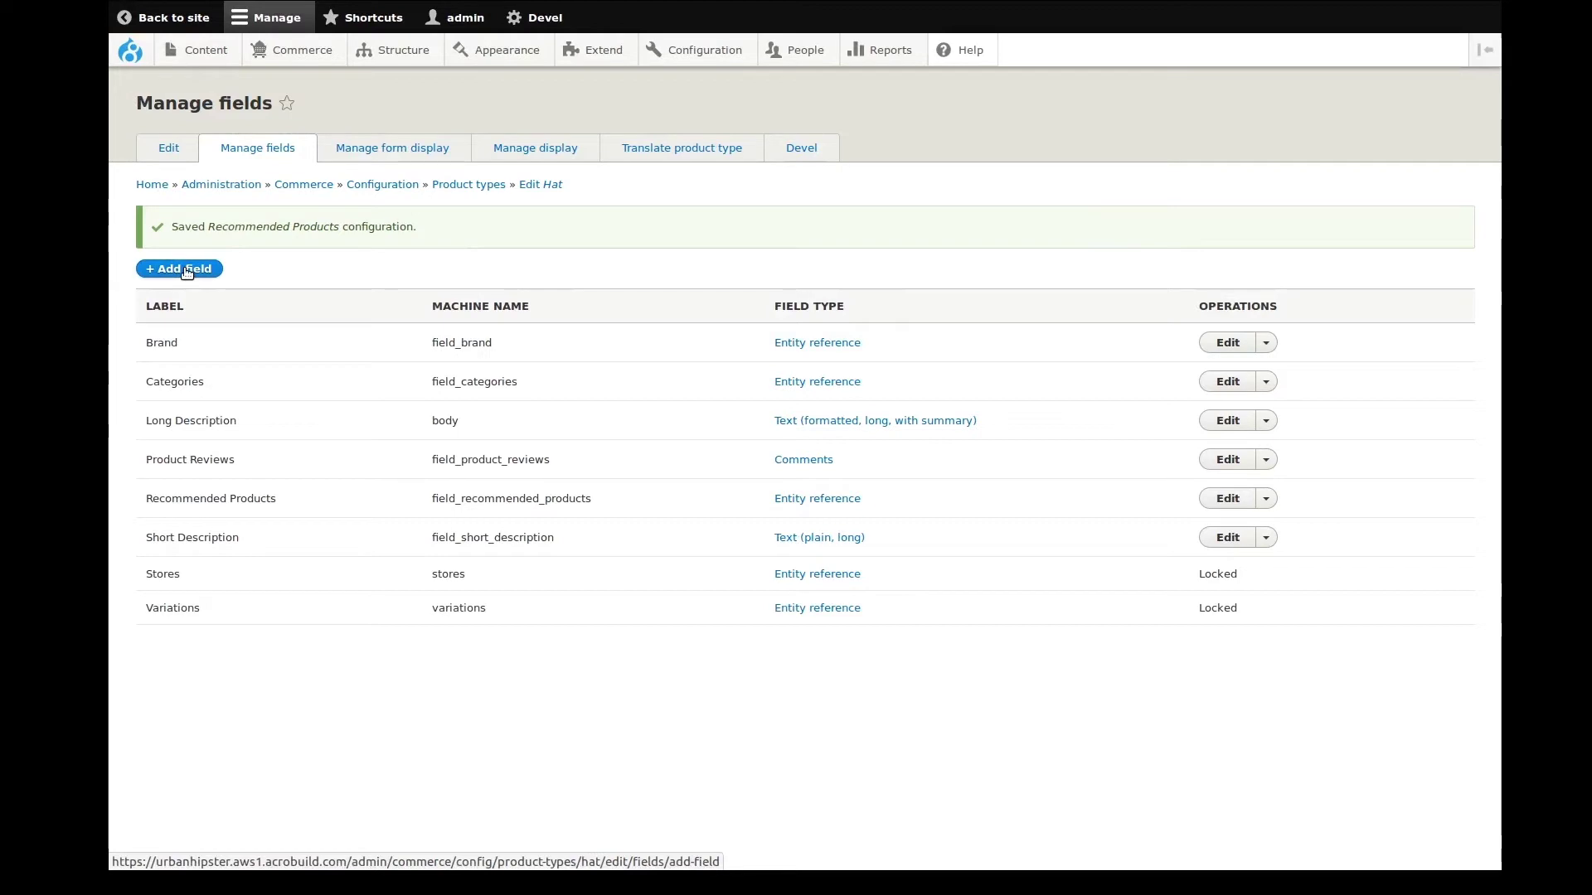
pyautogui.click(186, 272)
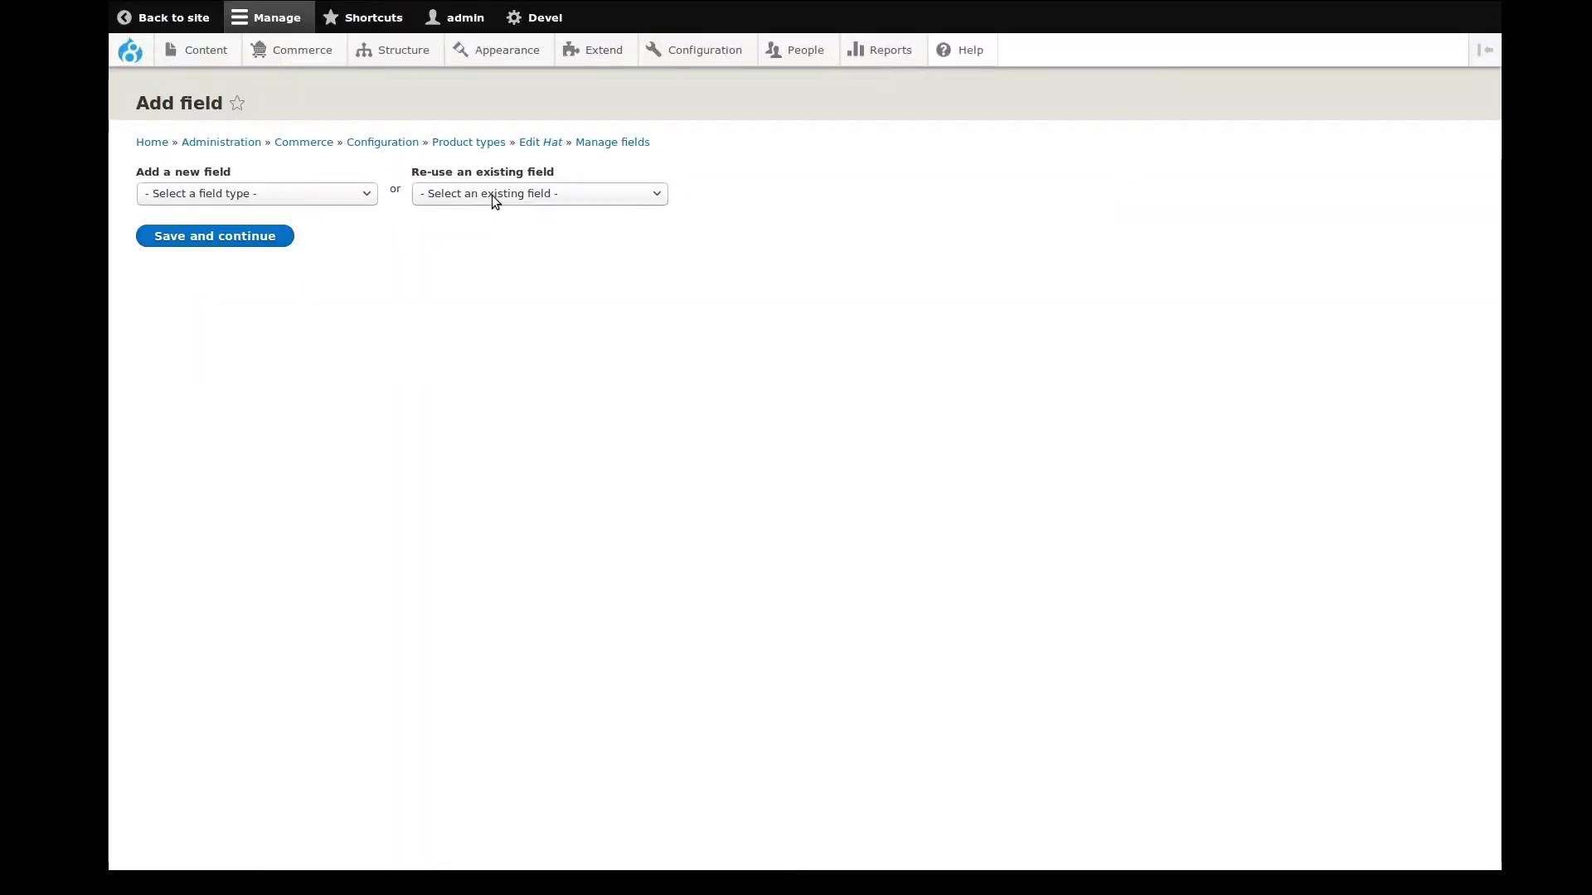
# Reuse field_specifications on Hat with help text 'Optionally add additional product specifications' and save
pyautogui.click(493, 195)
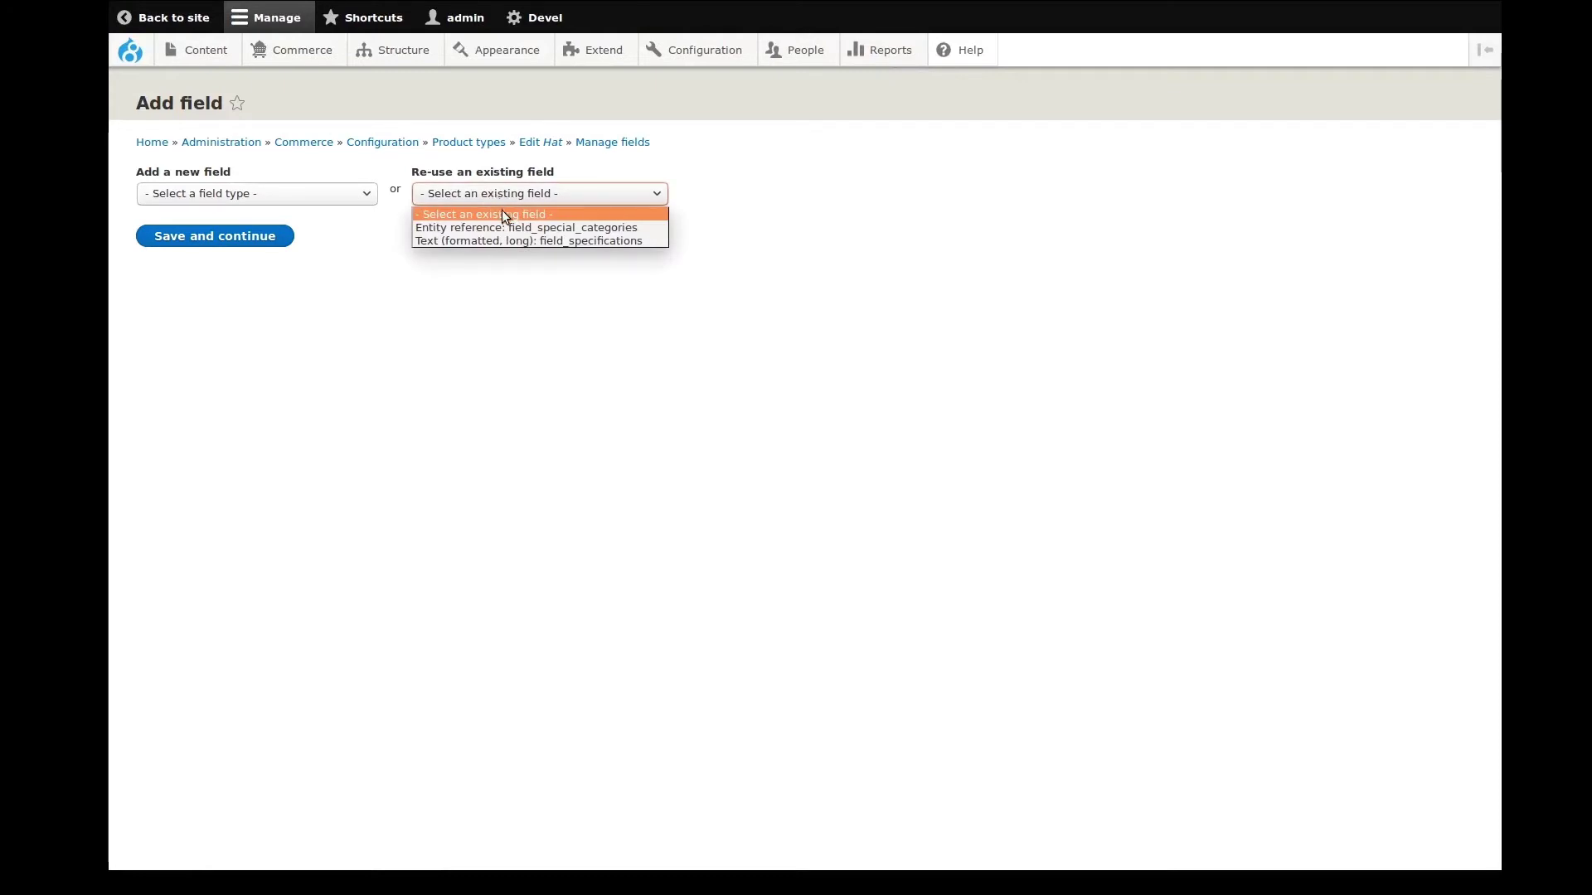
pyautogui.click(527, 240)
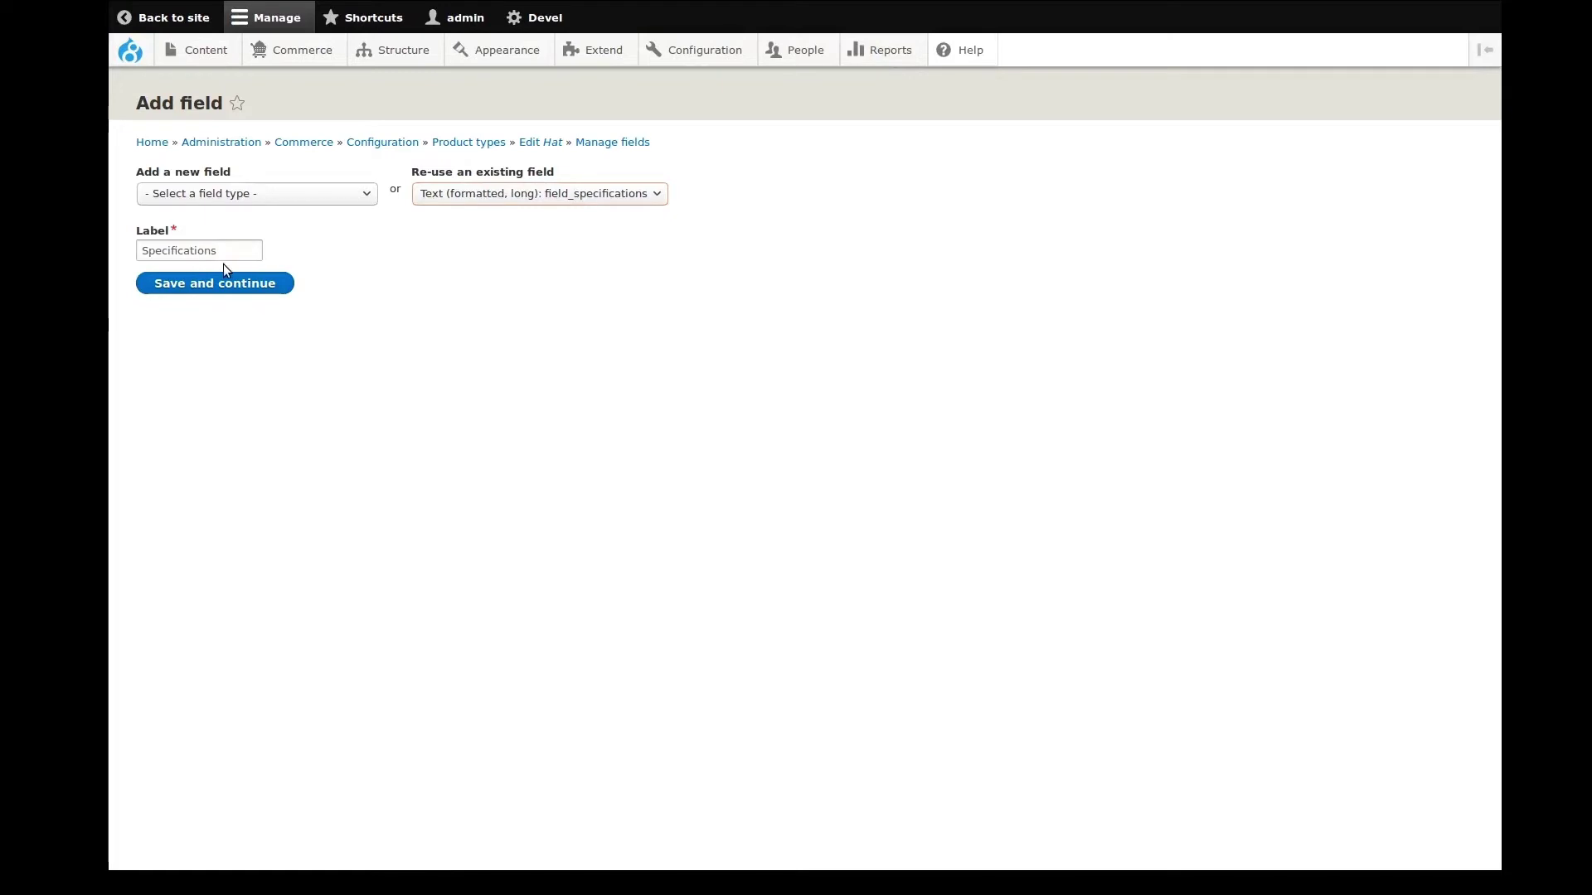
pyautogui.click(203, 287)
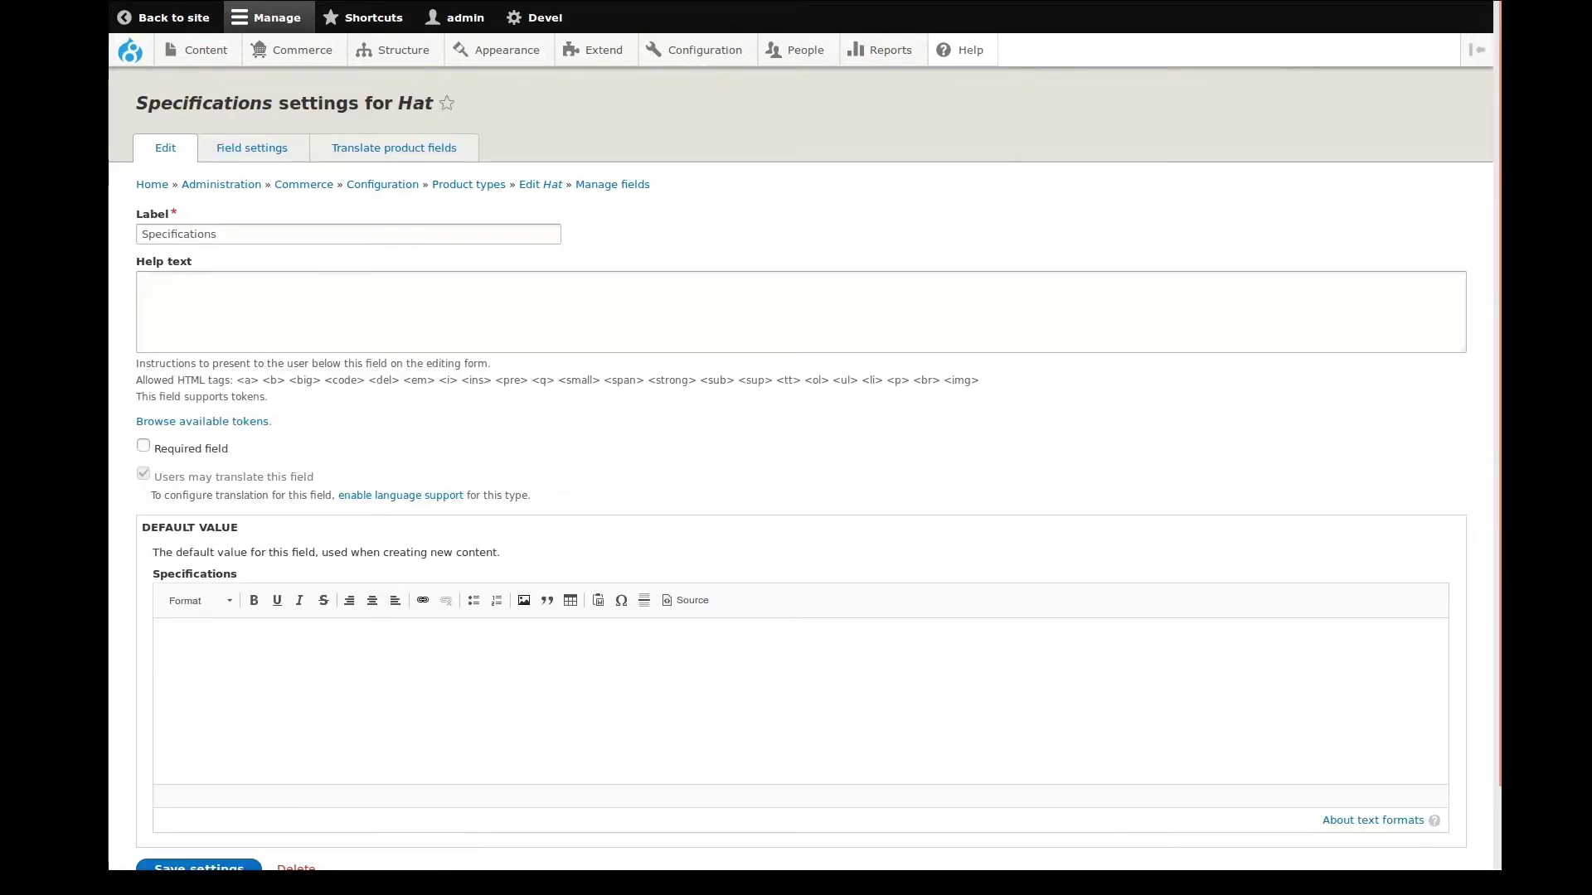
pyautogui.scroll(-2, 281, 442)
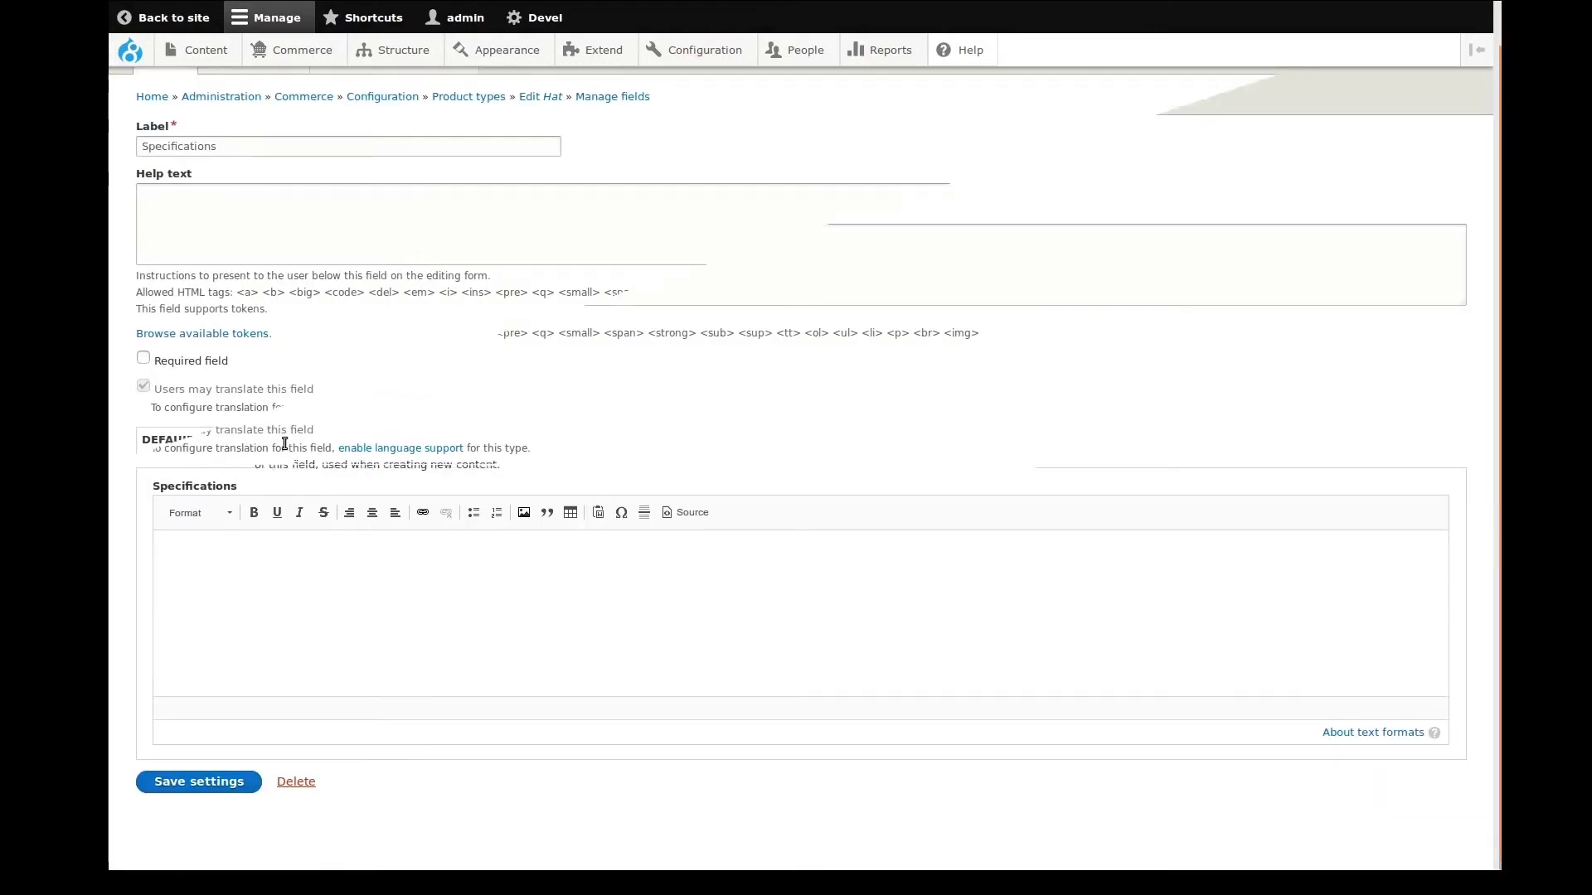
pyautogui.scroll(2, 256, 326)
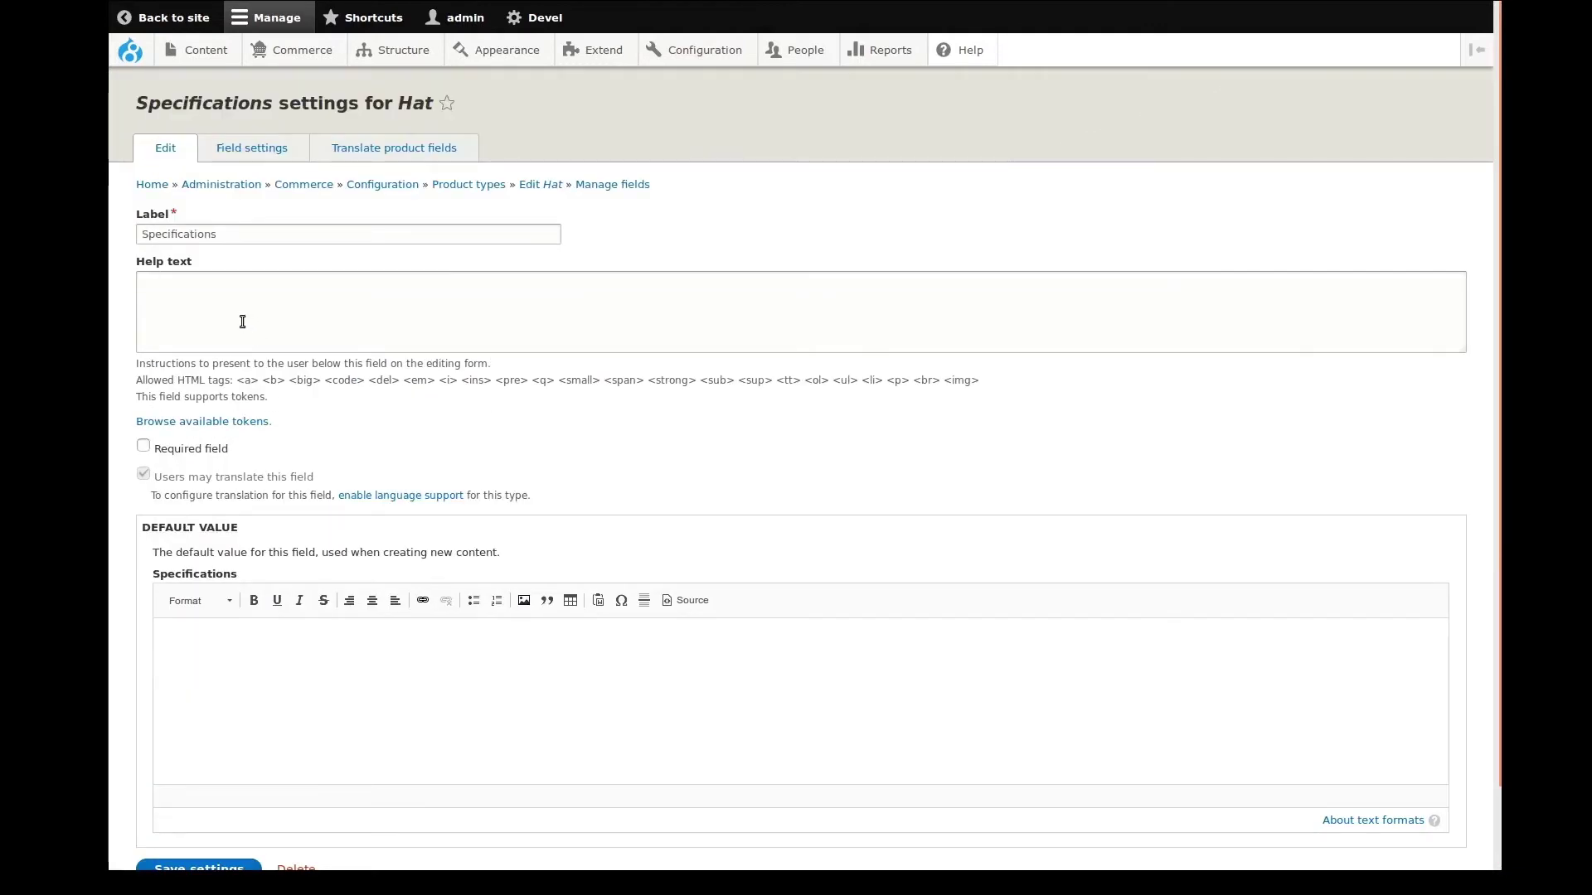
pyautogui.click(241, 321)
pyautogui.write('Optionally add ad')
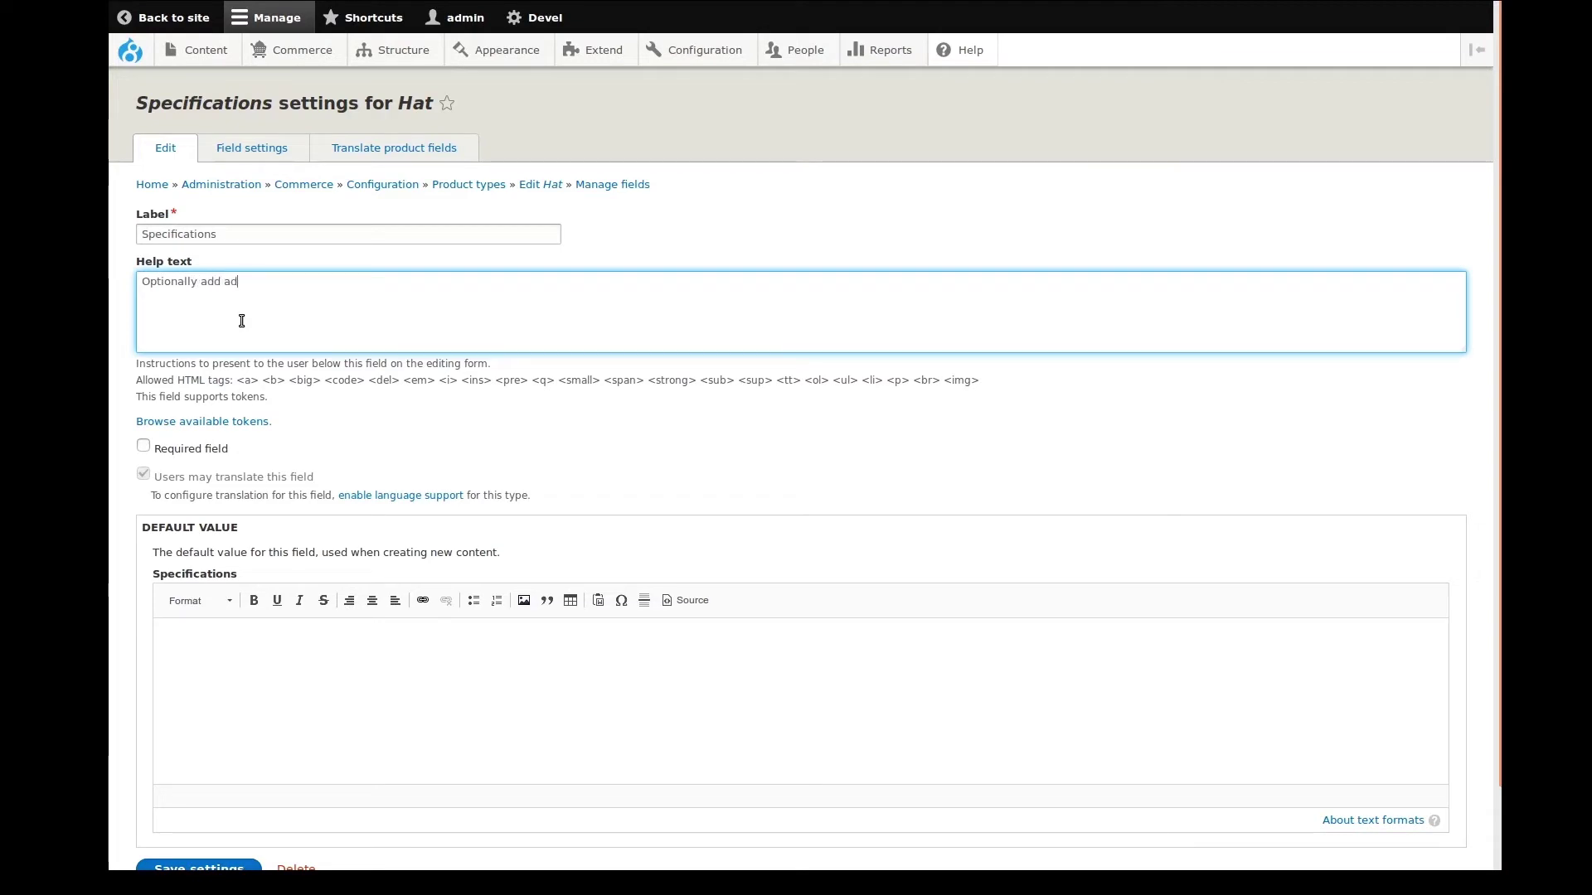
pyautogui.write('ditional product')
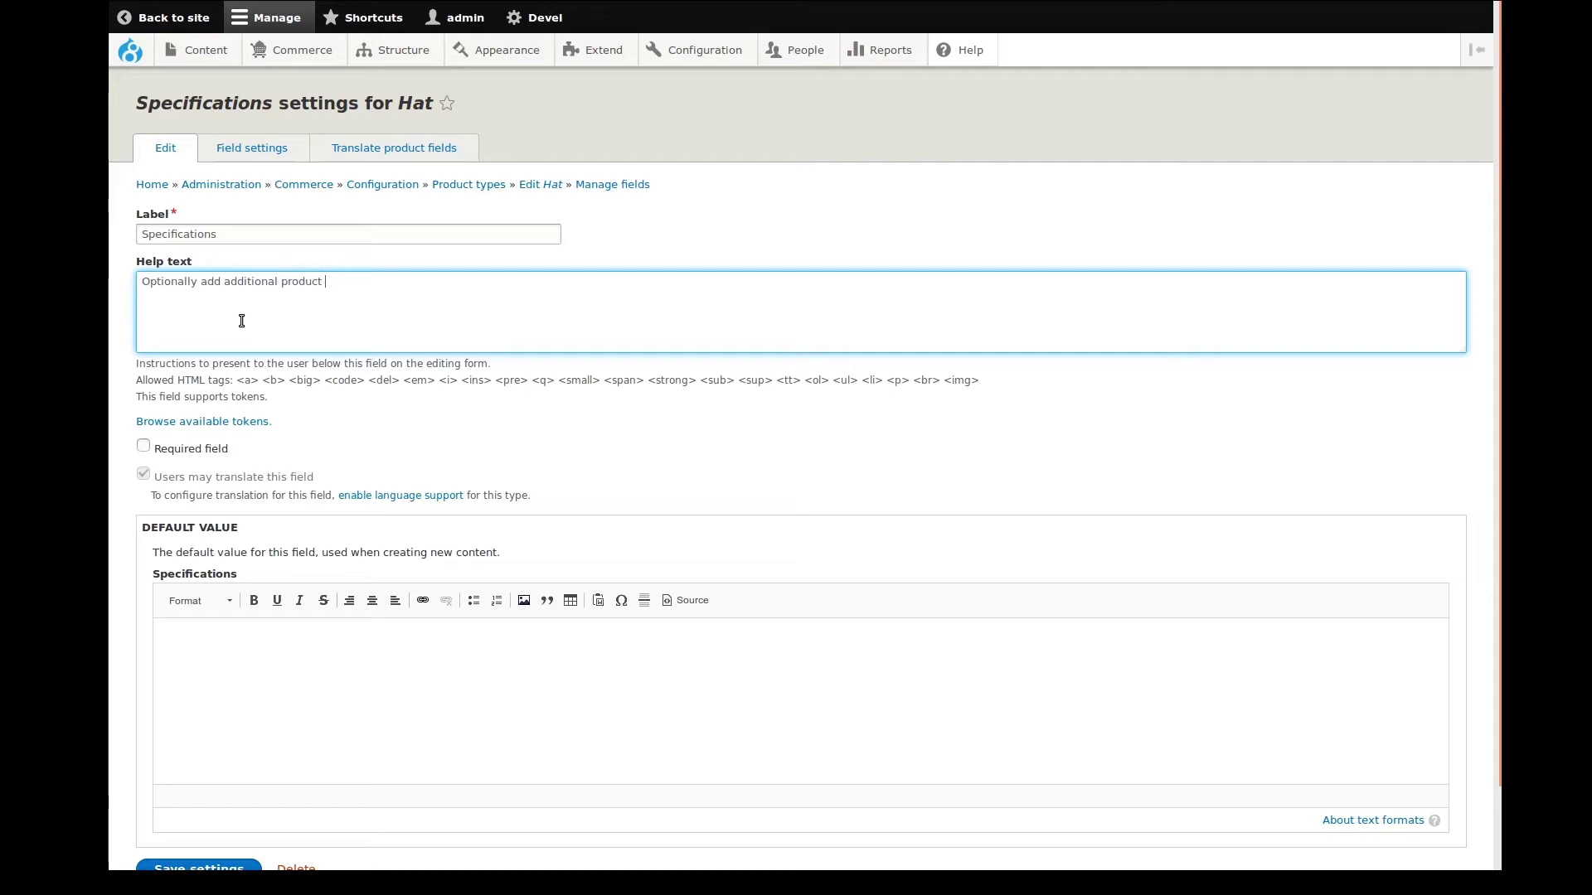
pyautogui.write(' specifications.')
pyautogui.scroll(-2, 217, 405)
pyautogui.click(209, 781)
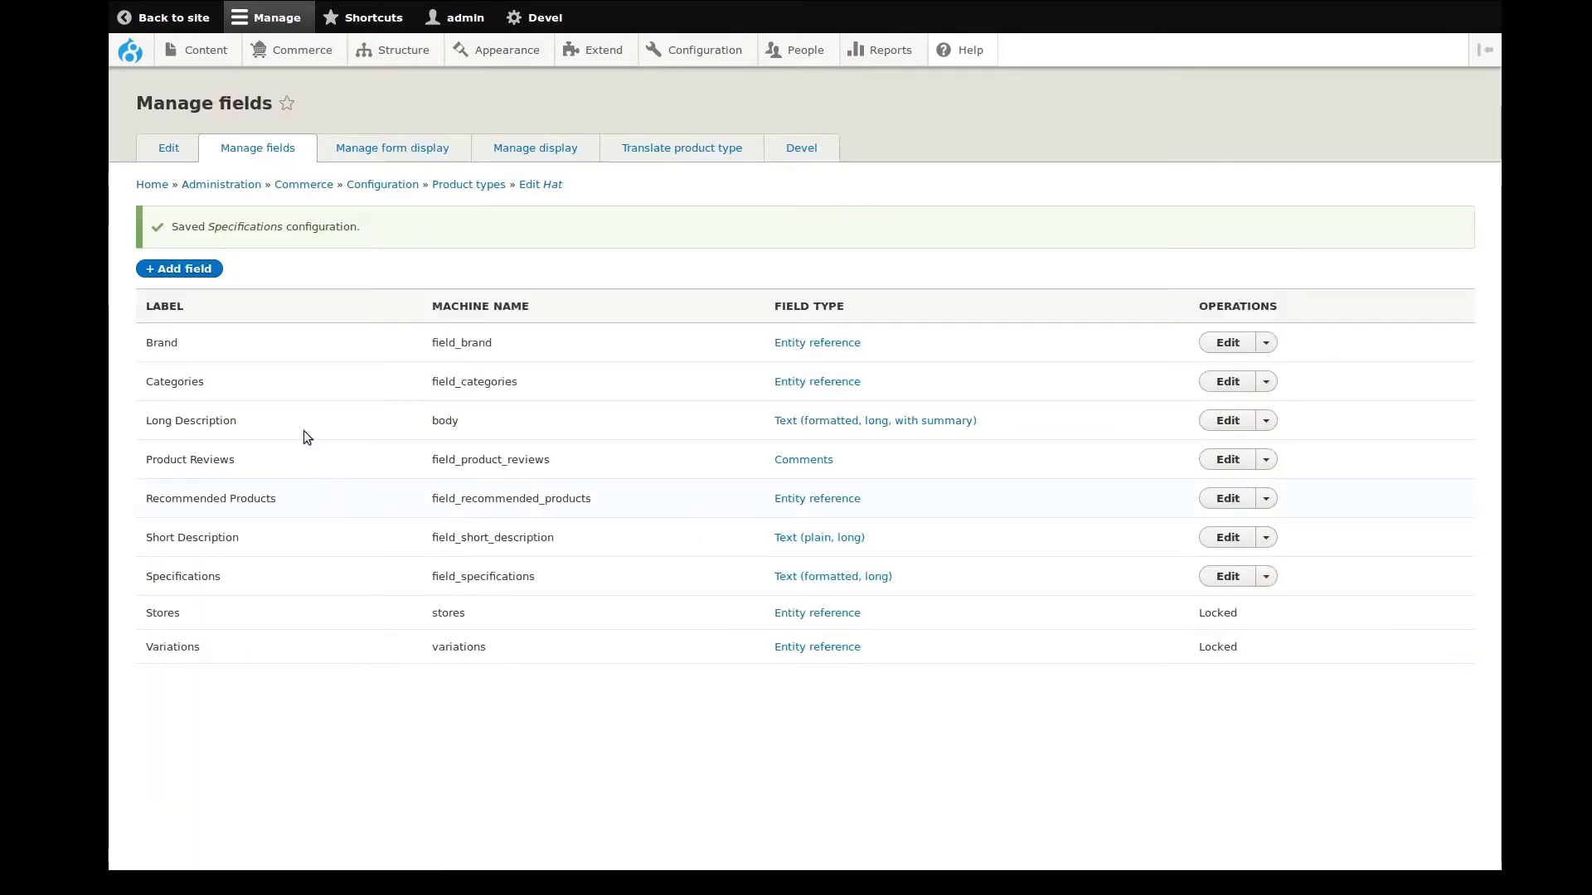
pyautogui.click(198, 271)
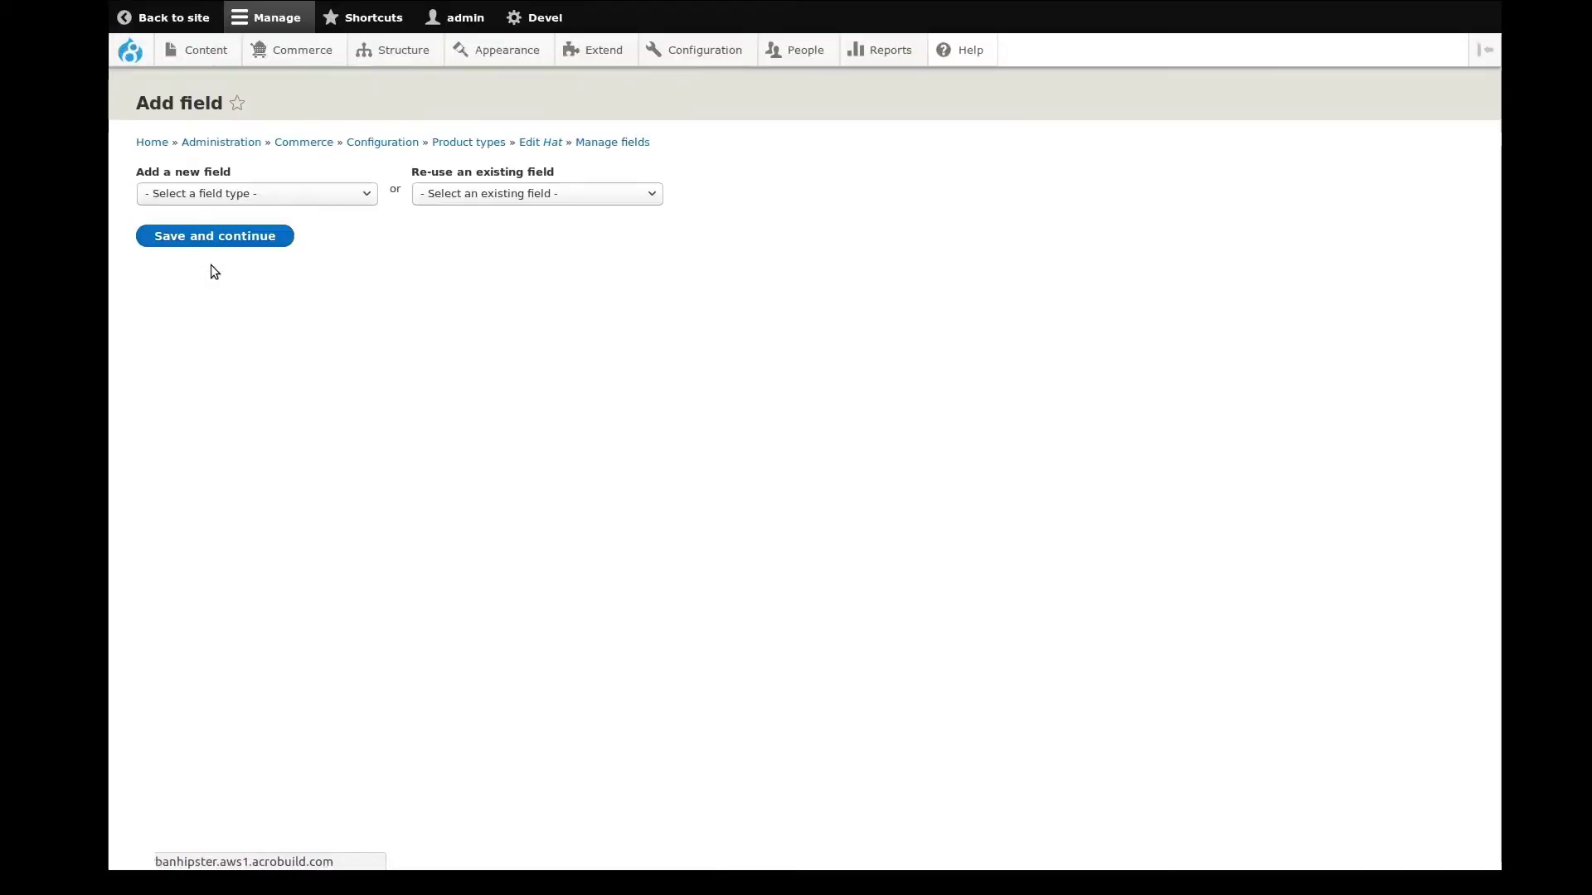
# Reuse field_special_categories on Hat and add help text about optional special categories
pyautogui.click(507, 199)
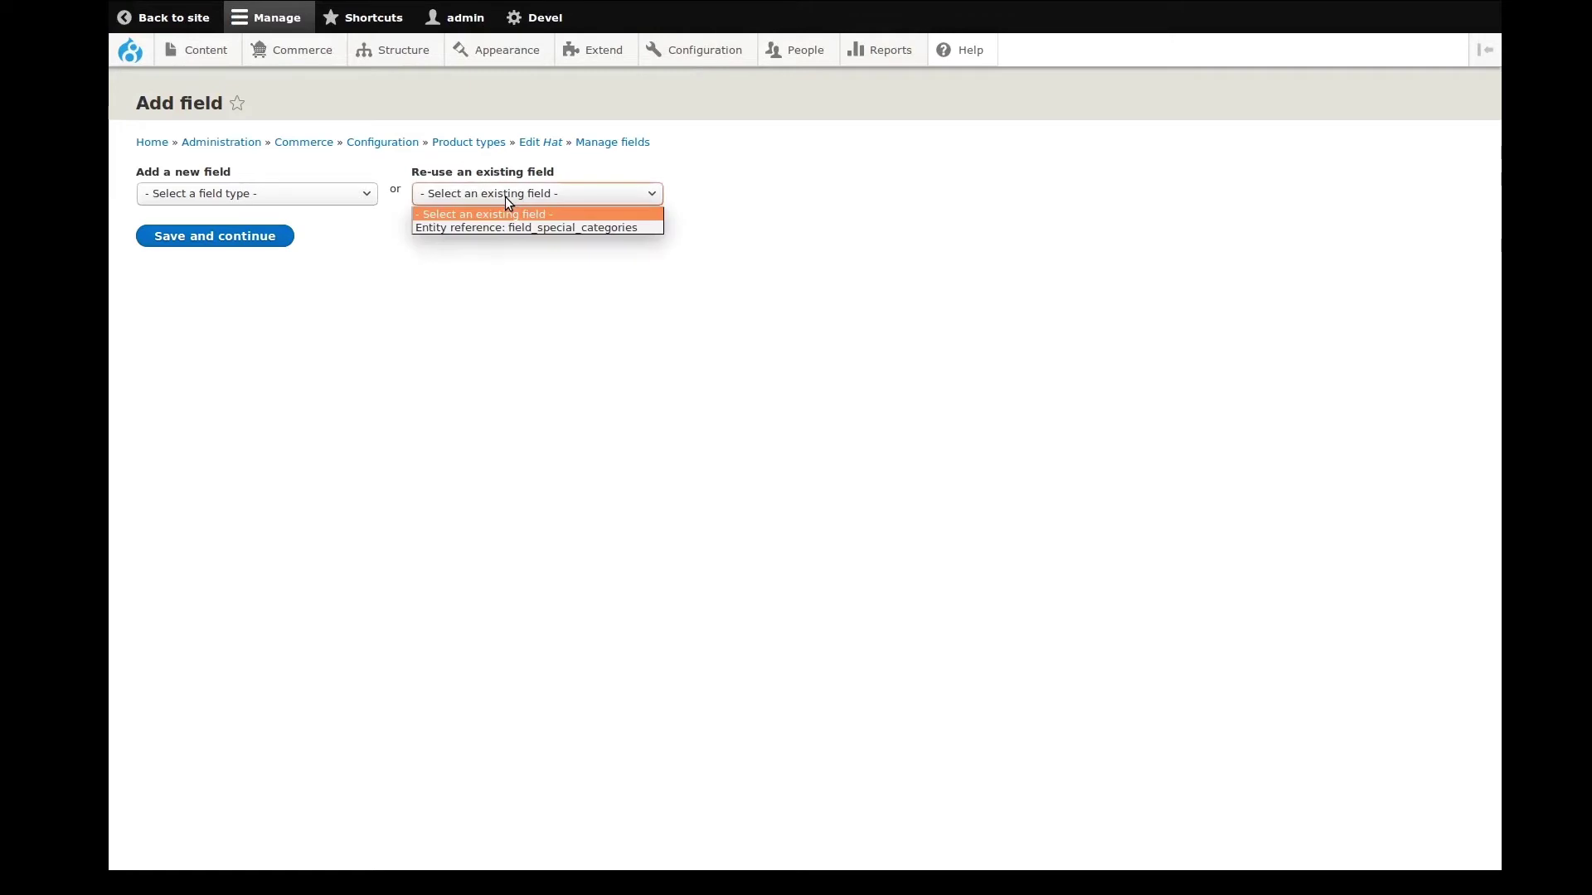
pyautogui.click(581, 228)
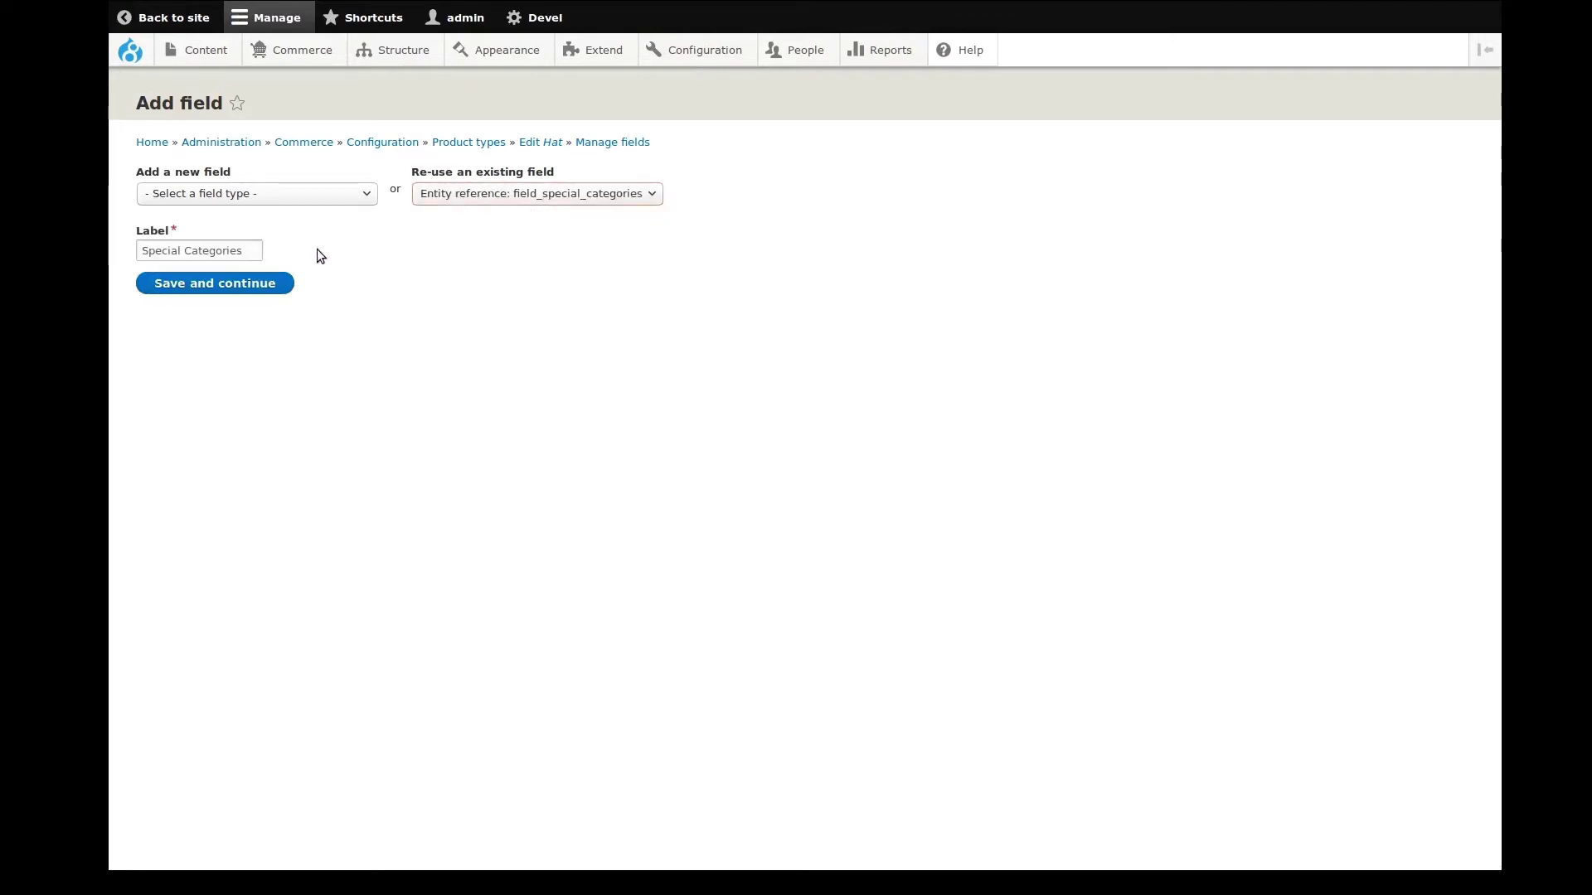
pyautogui.click(238, 282)
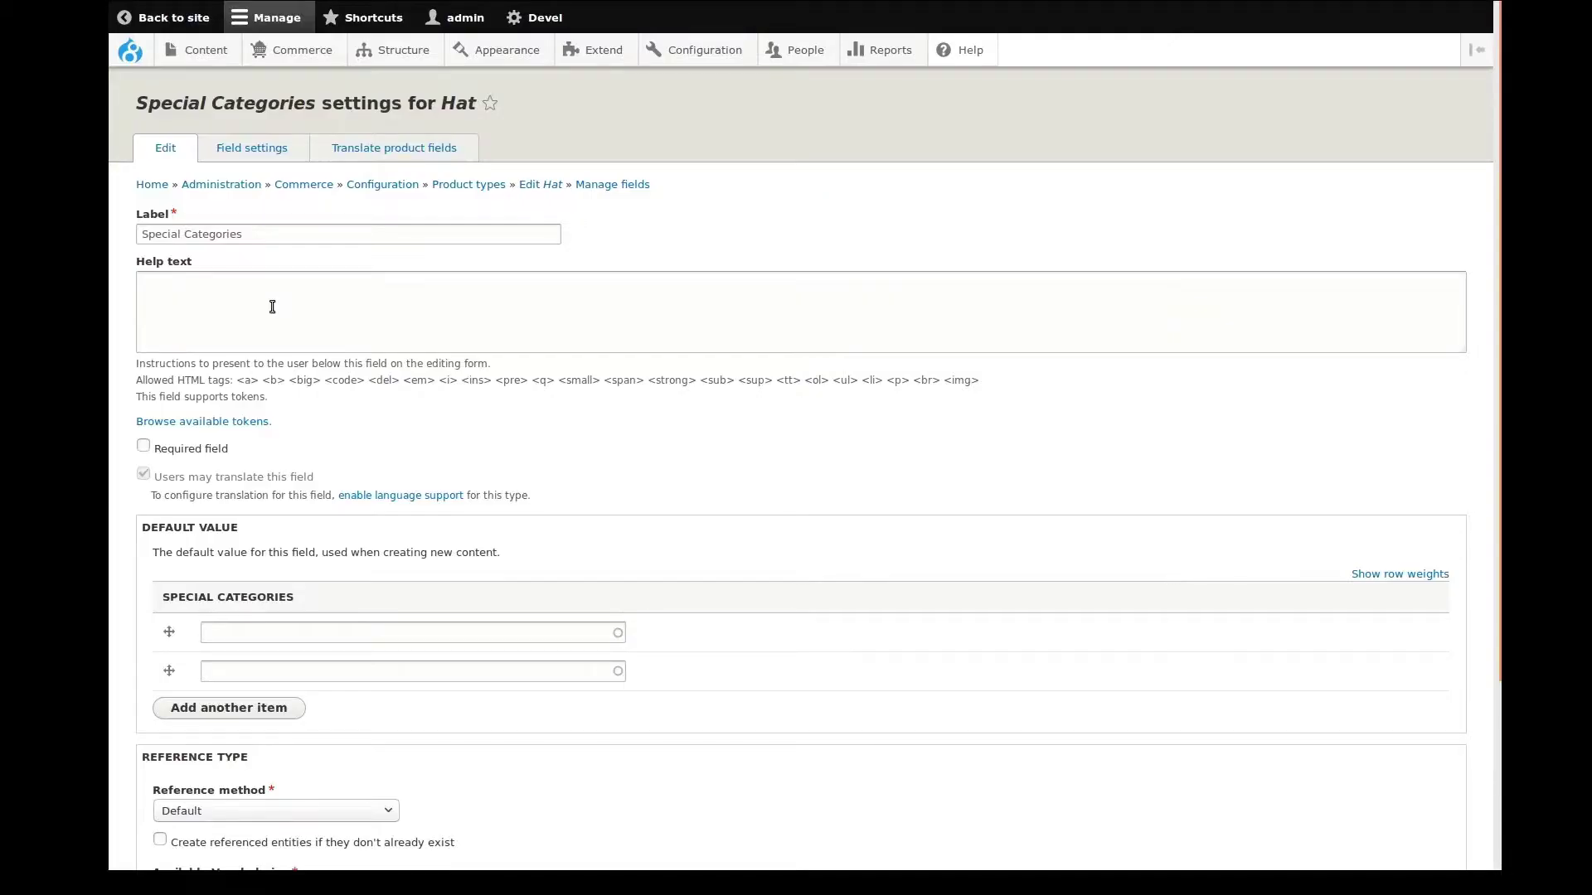
pyautogui.click(271, 307)
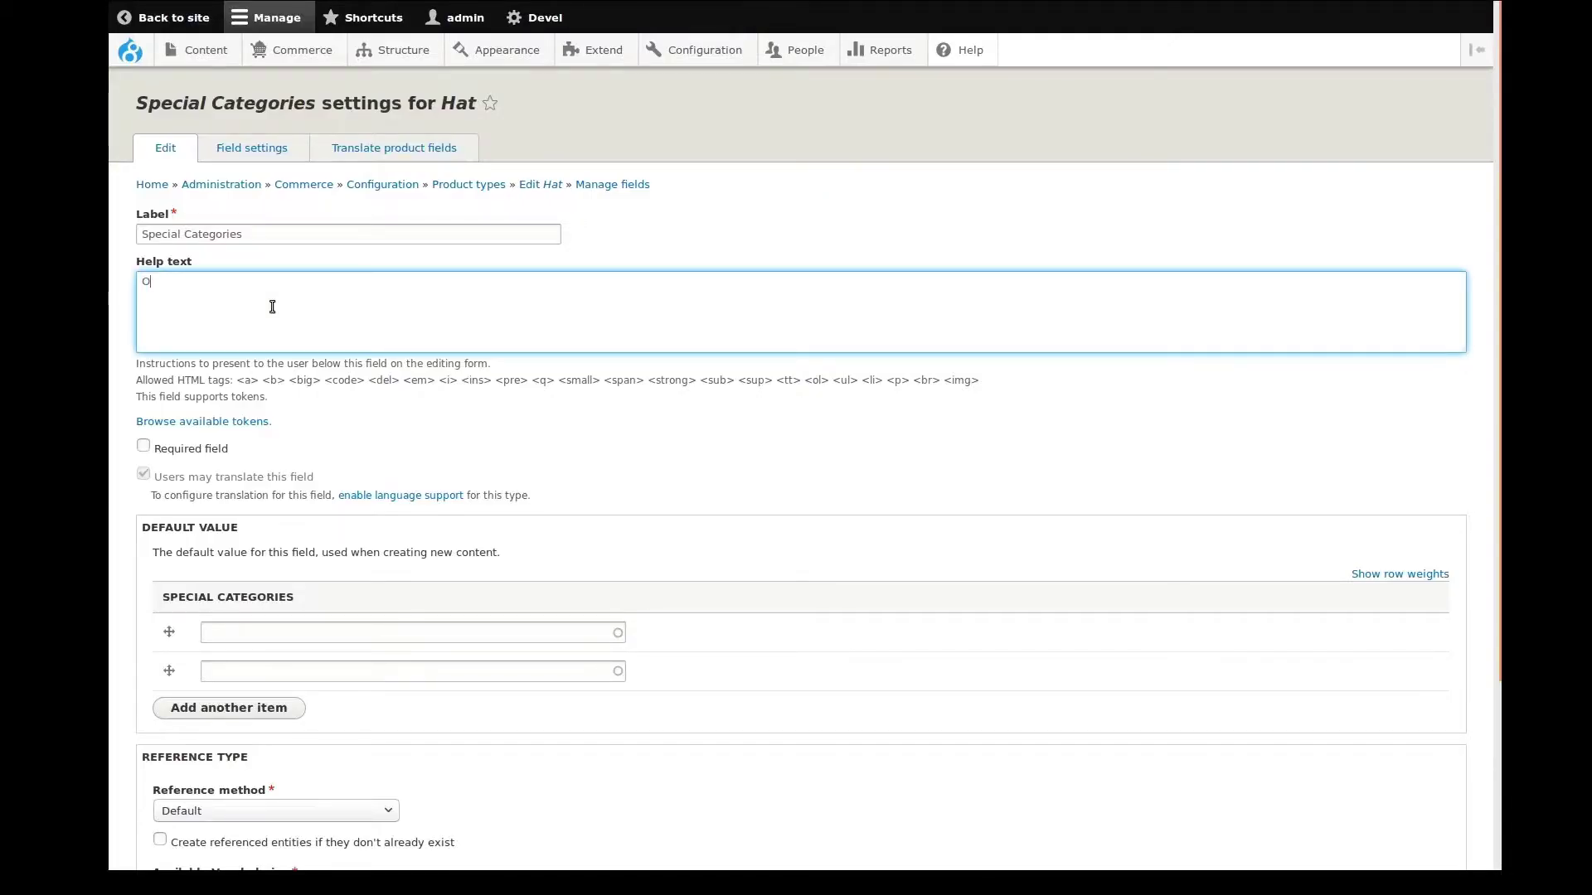
pyautogui.write('ptionally add this prod')
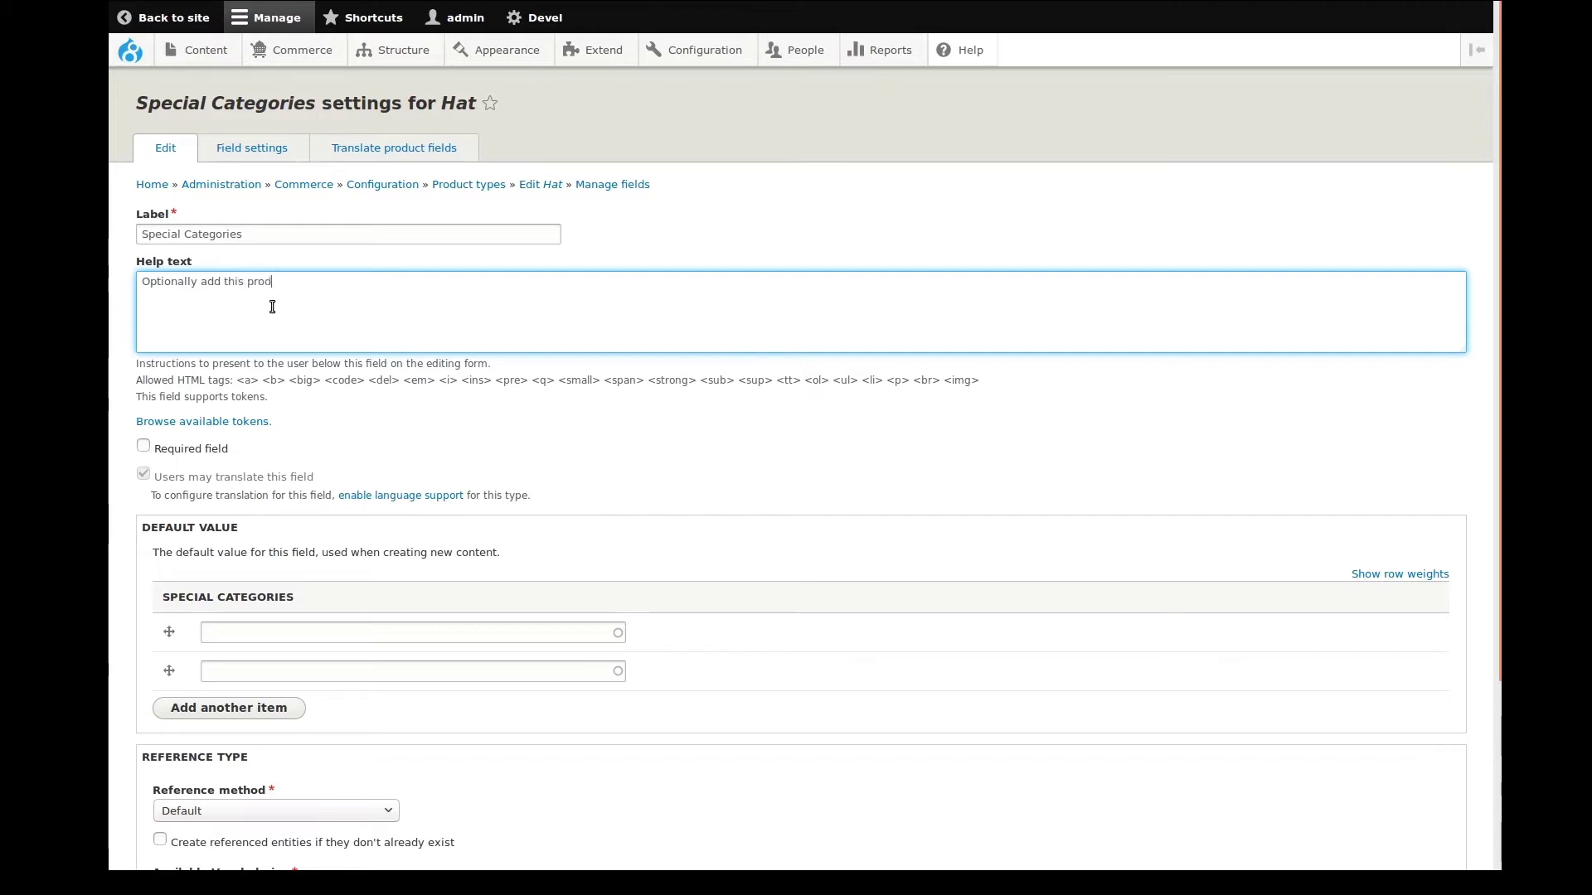
pyautogui.write('uct to special categories.')
# Allow the Special vocabulary for Special Categories and save the field settings
pyautogui.scroll(-2, 351, 436)
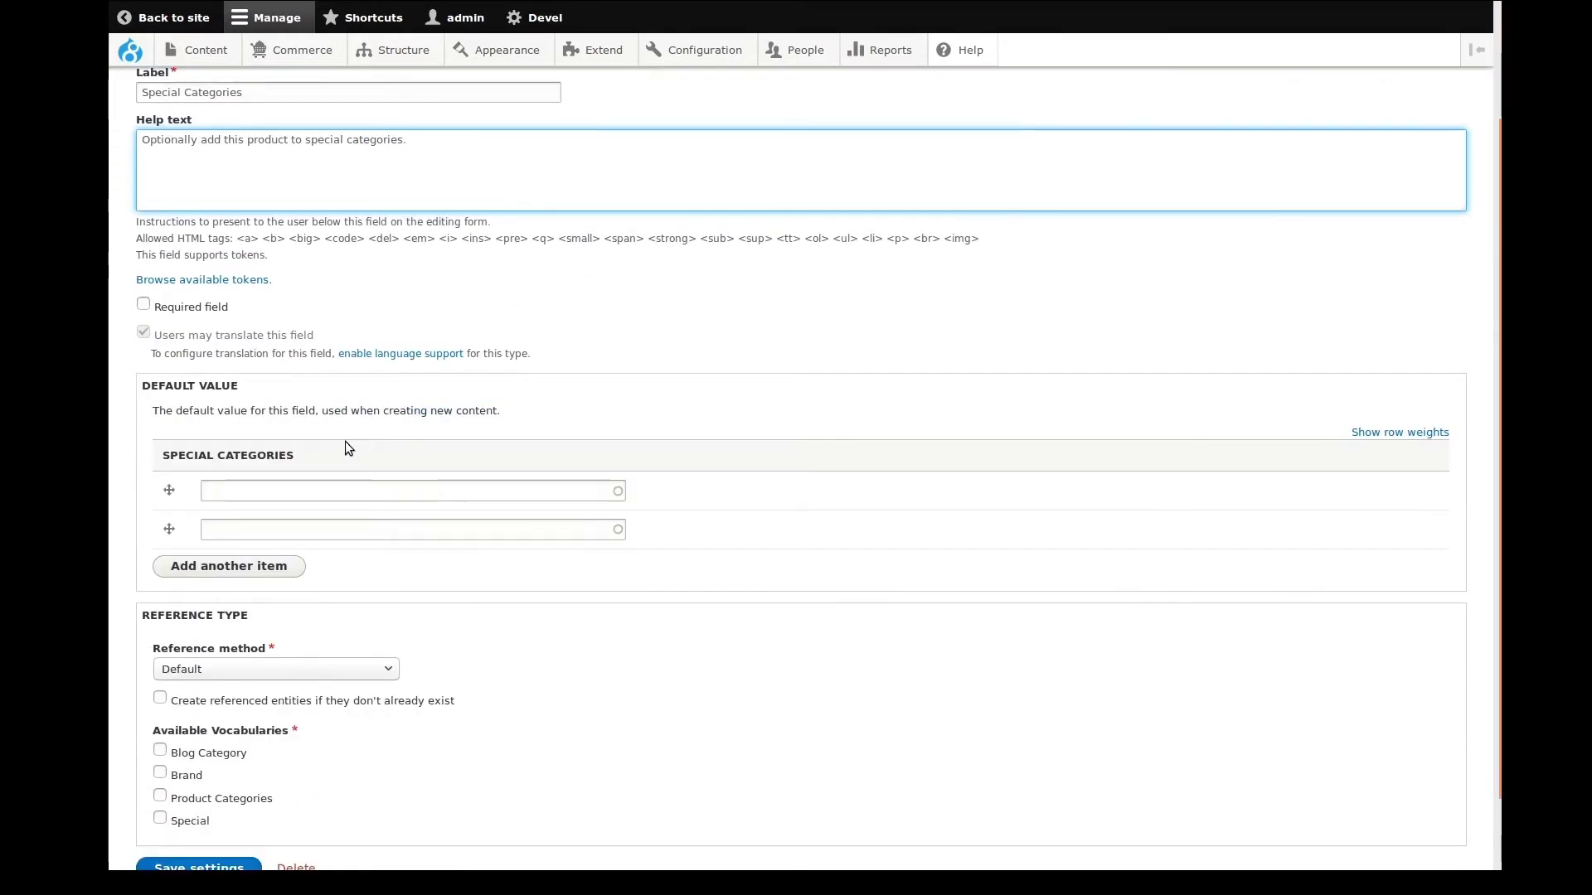
pyautogui.scroll(-1, 331, 483)
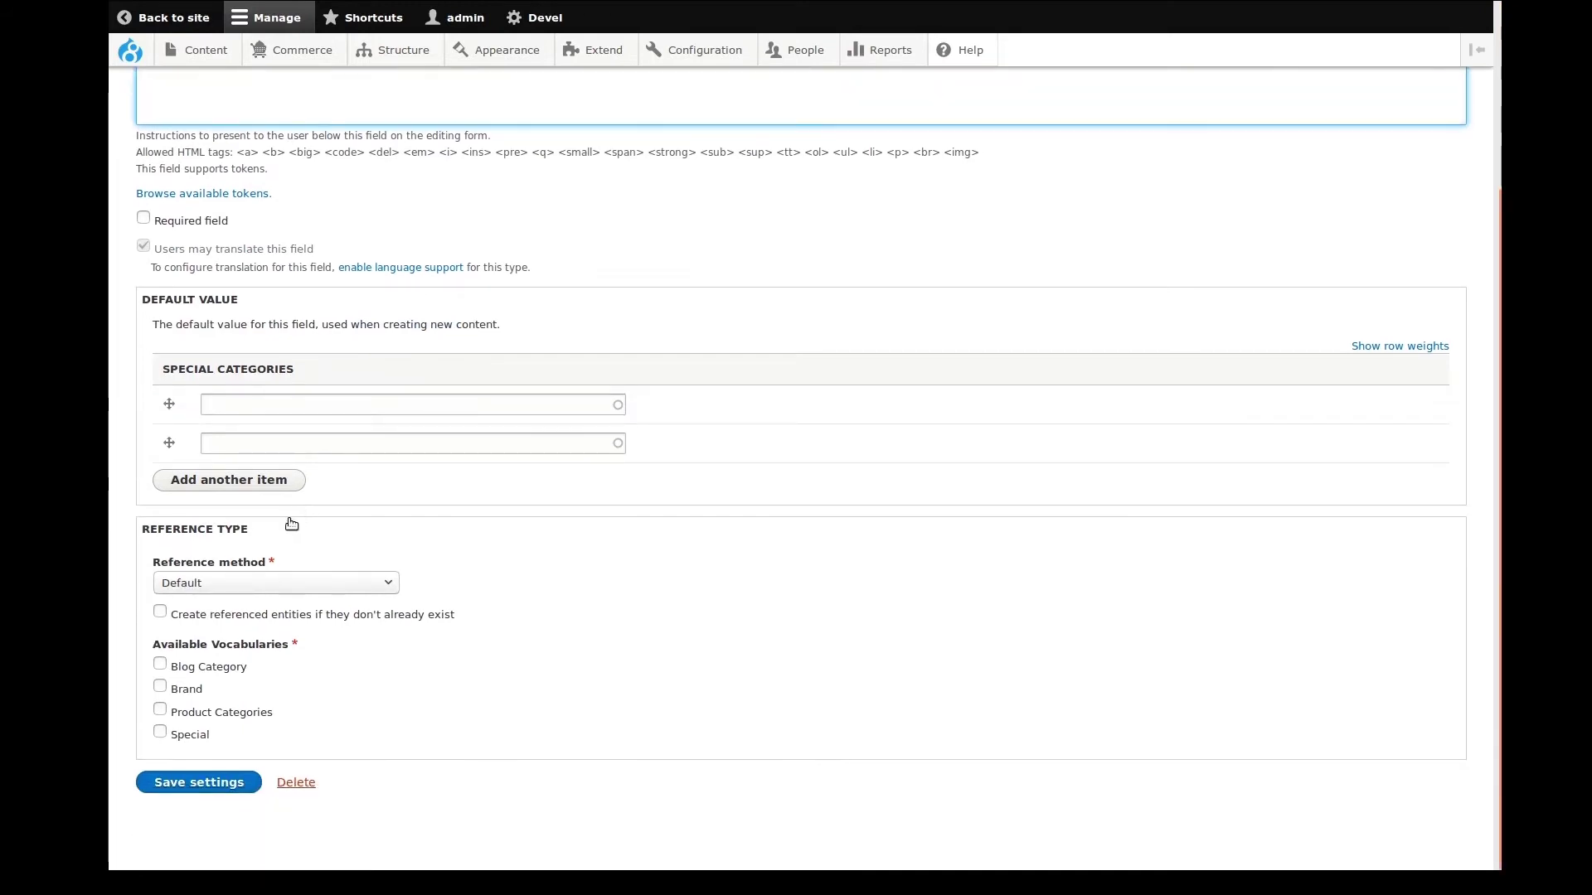
pyautogui.click(190, 735)
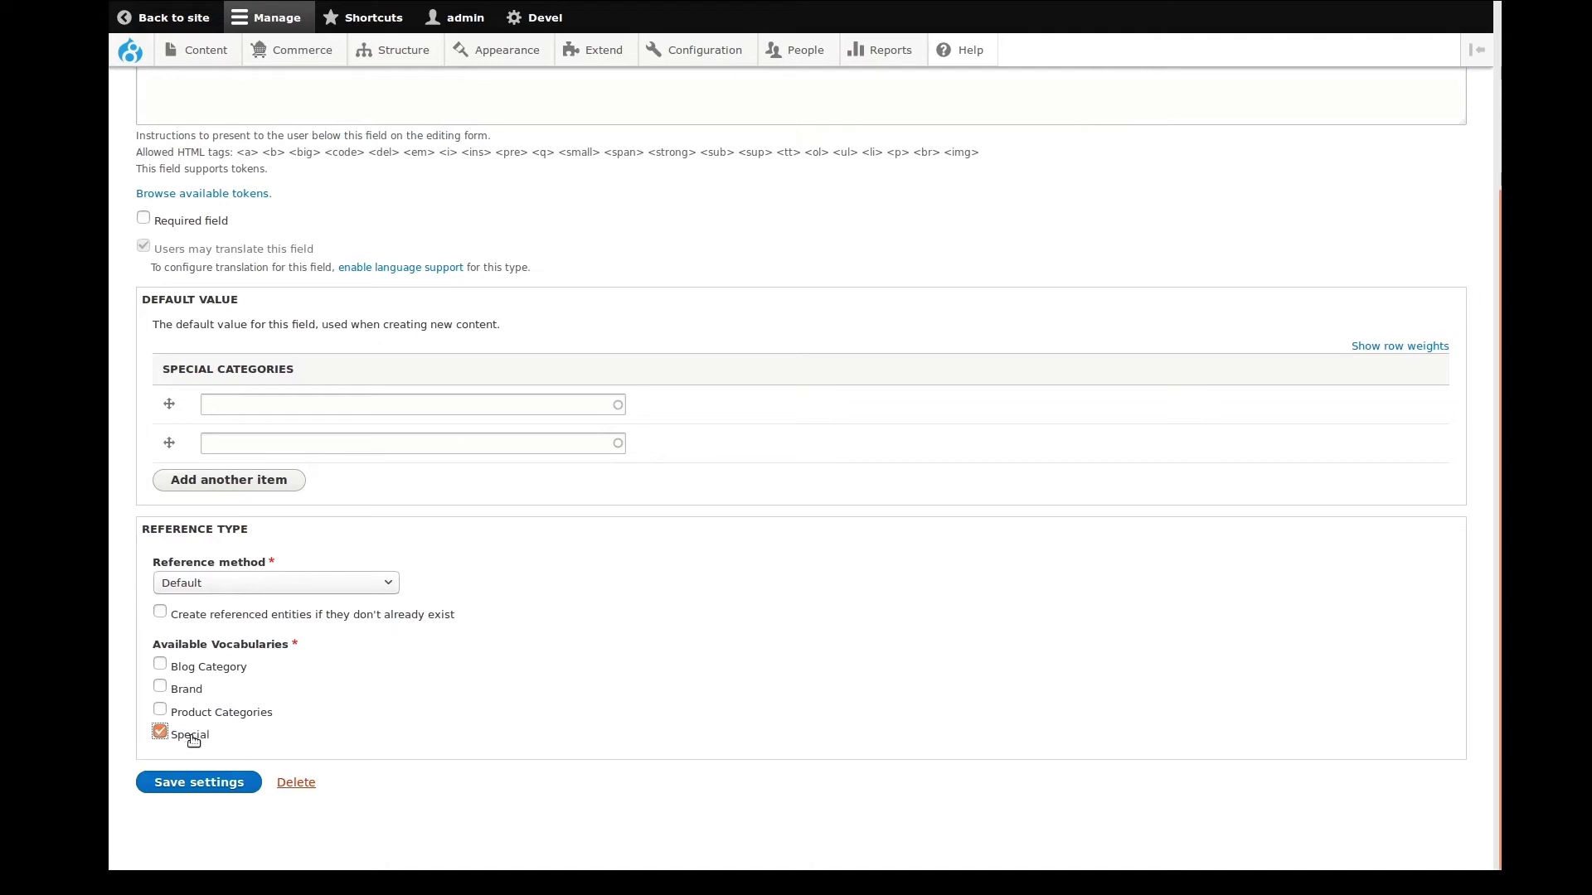
pyautogui.click(191, 783)
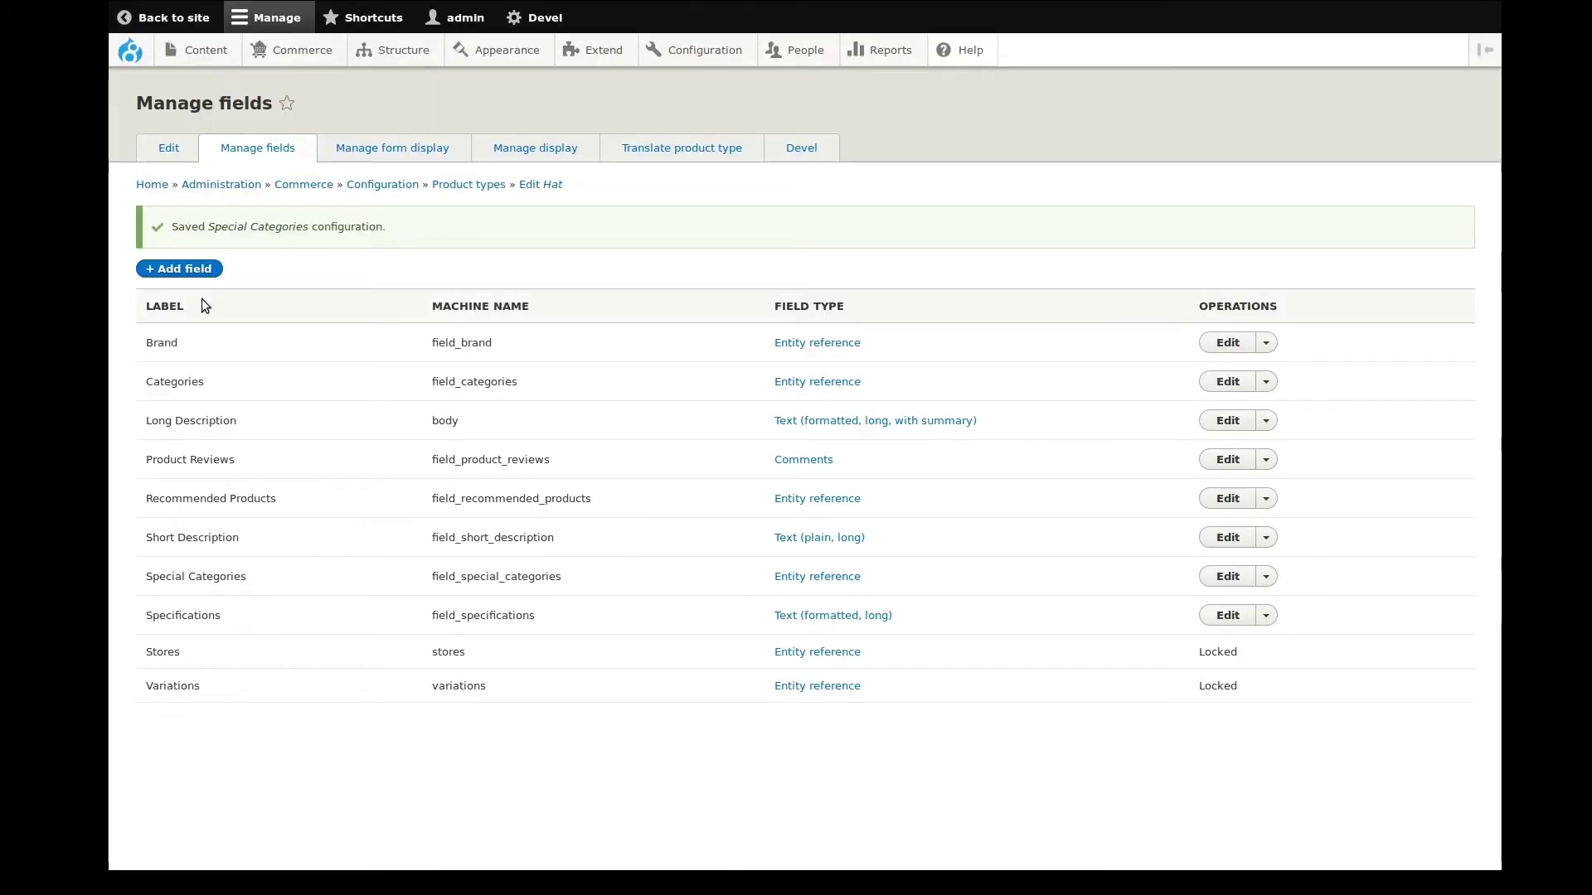
# On Hat's form display, put Language above Title, with Published and Short Description below it
pyautogui.click(392, 151)
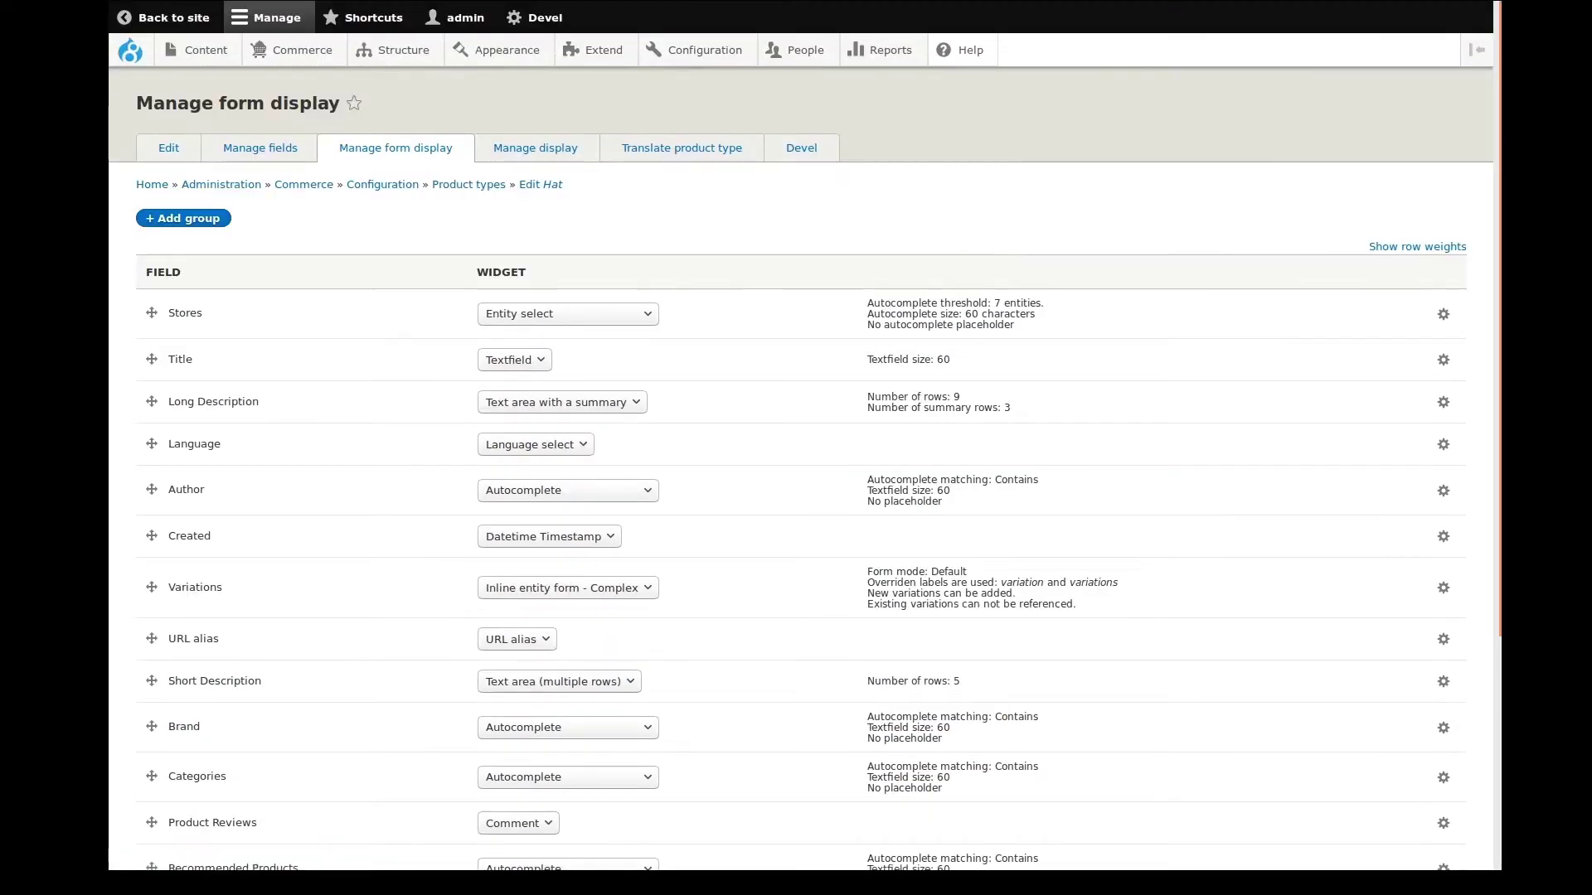
pyautogui.scroll(-2, 291, 281)
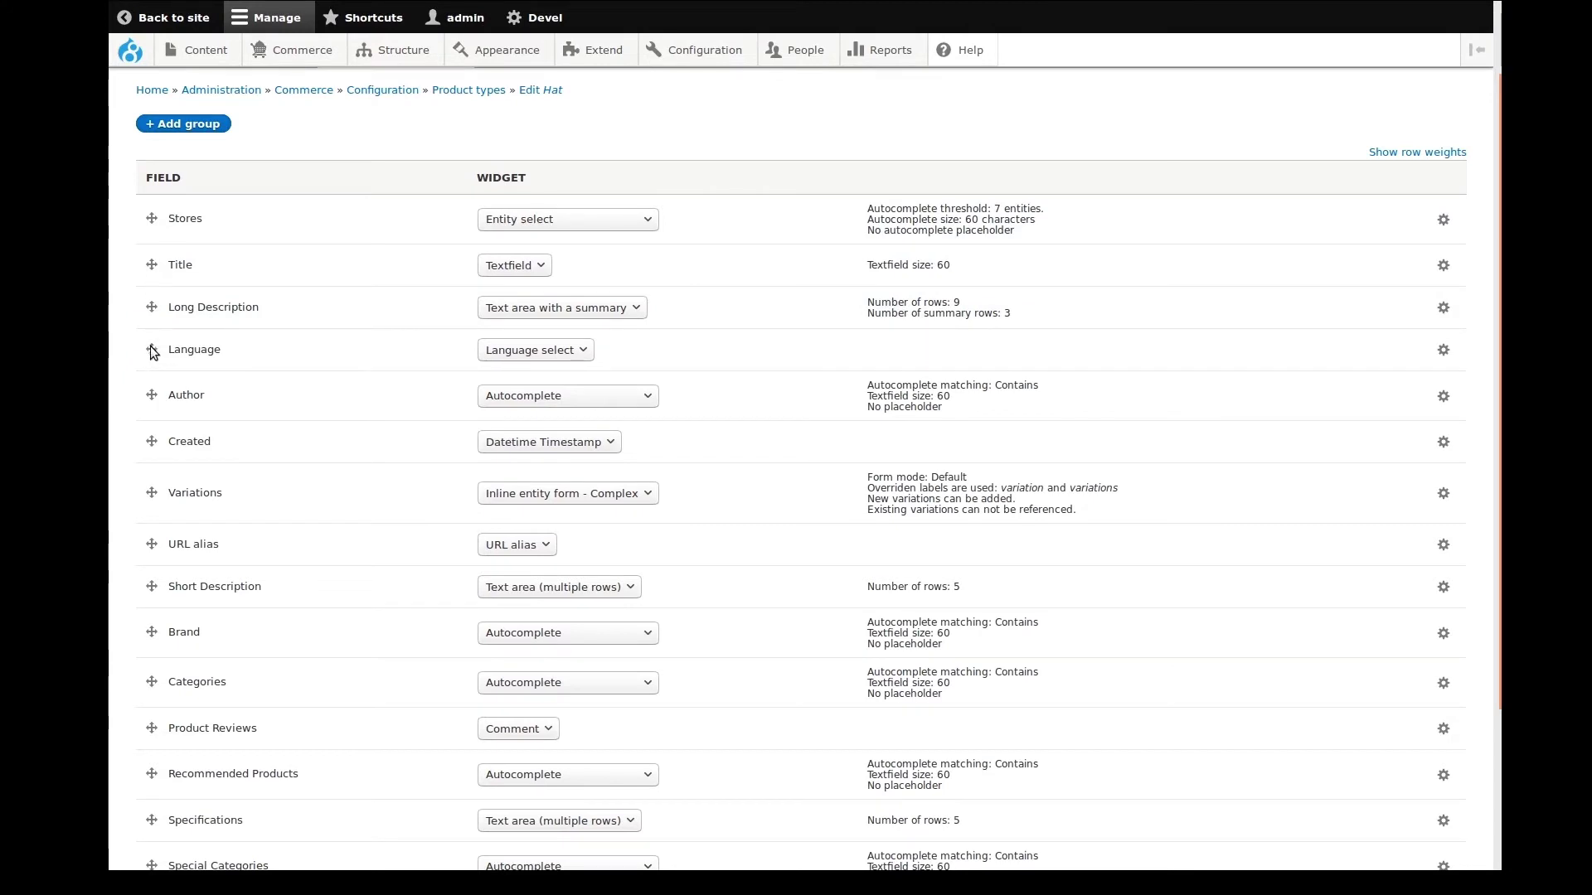
pyautogui.moveTo(151, 352); pyautogui.dragTo(147, 257)
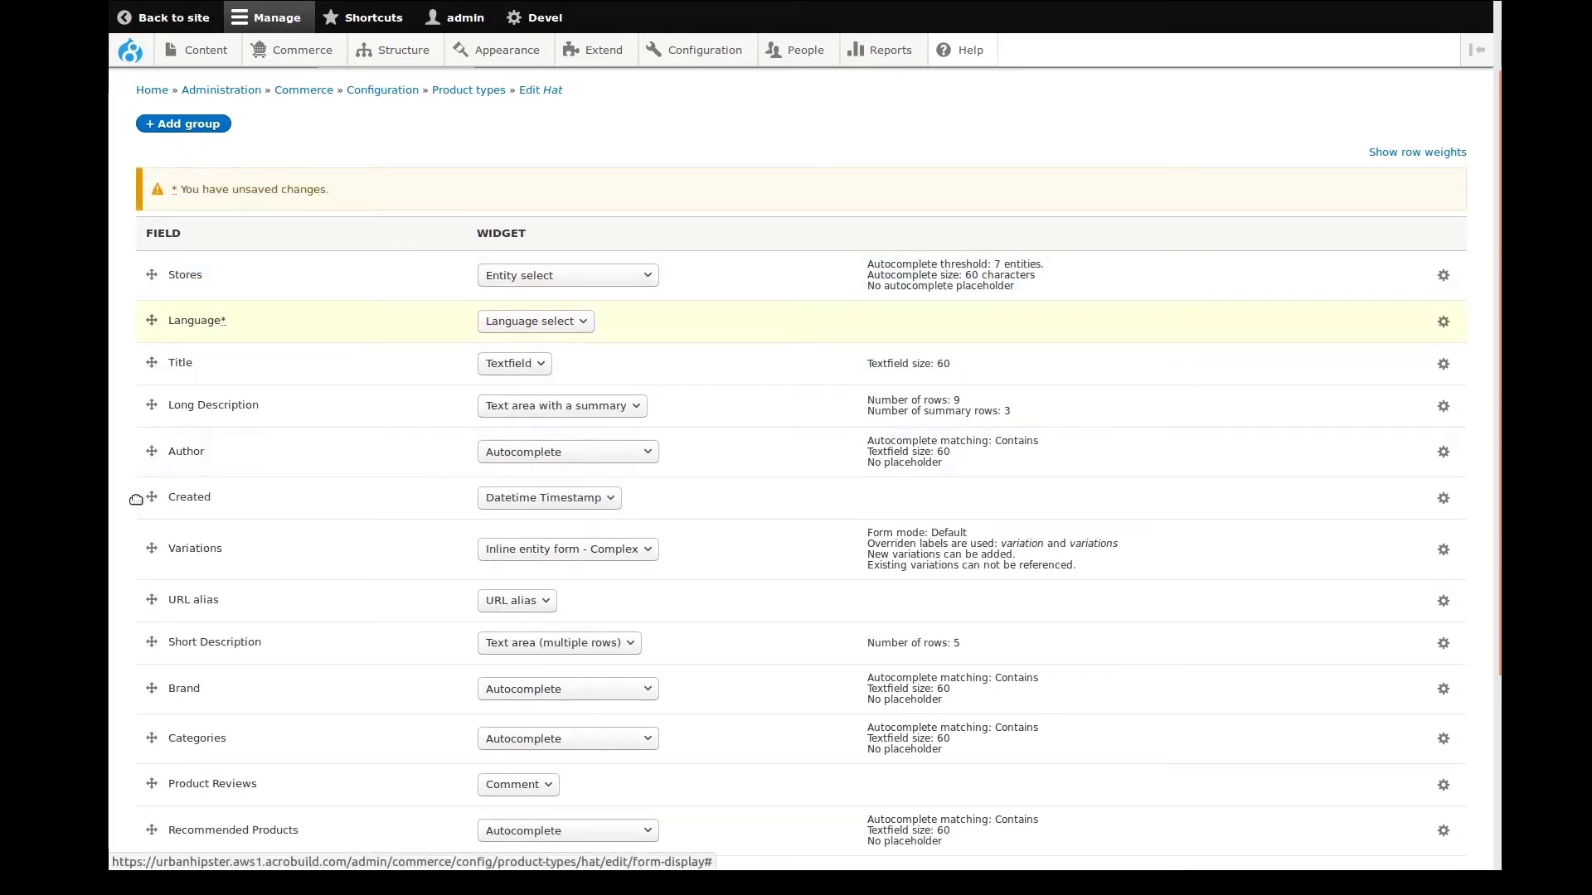
pyautogui.scroll(-1, 155, 665)
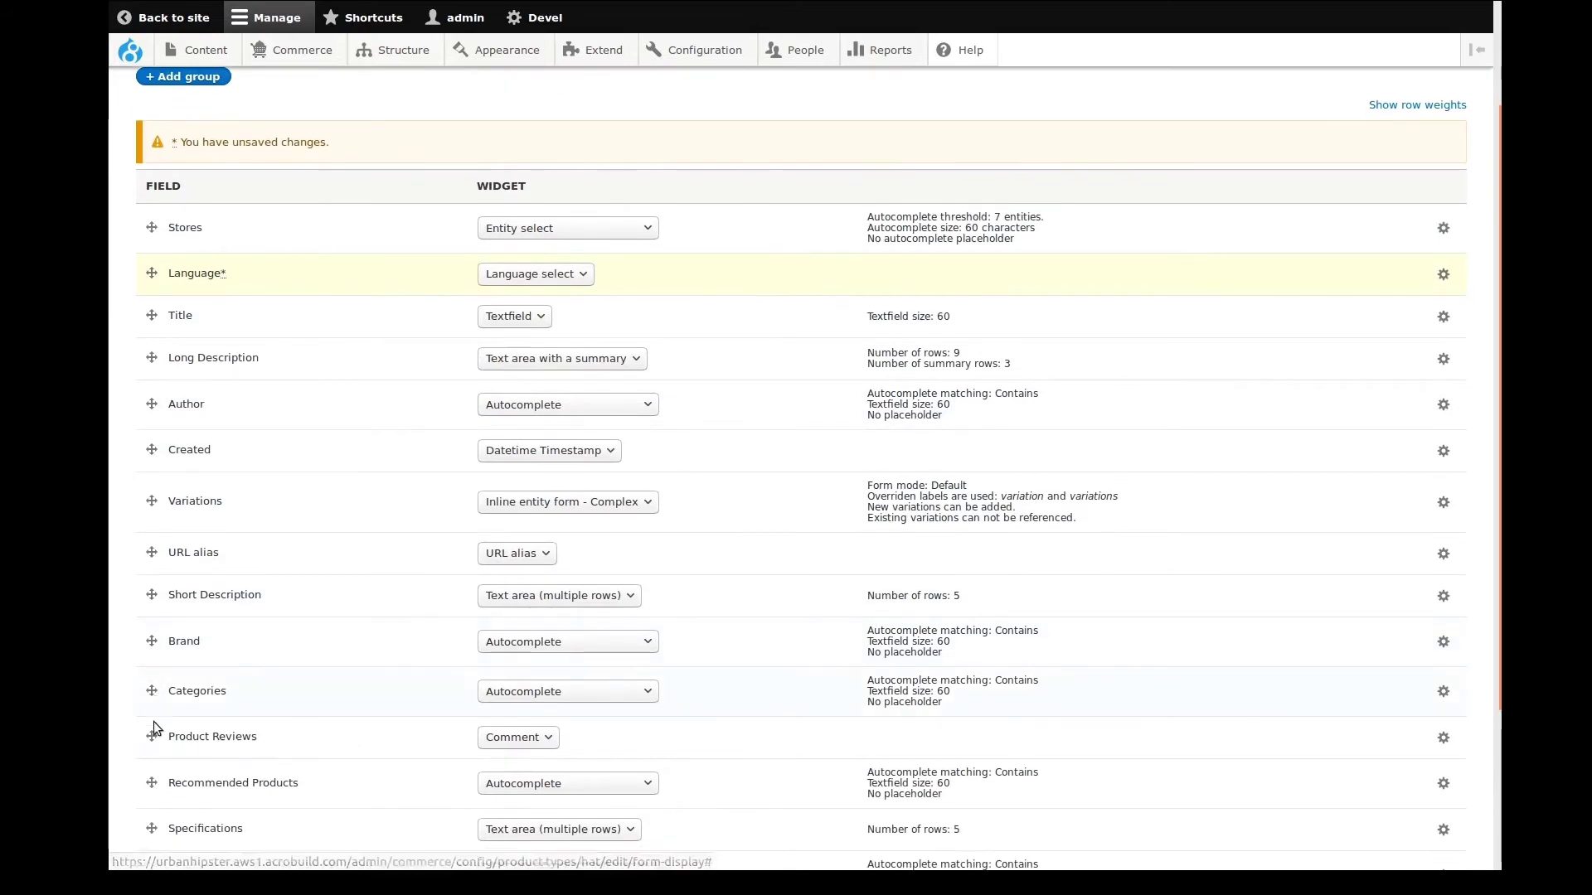
pyautogui.scroll(-2, 156, 721)
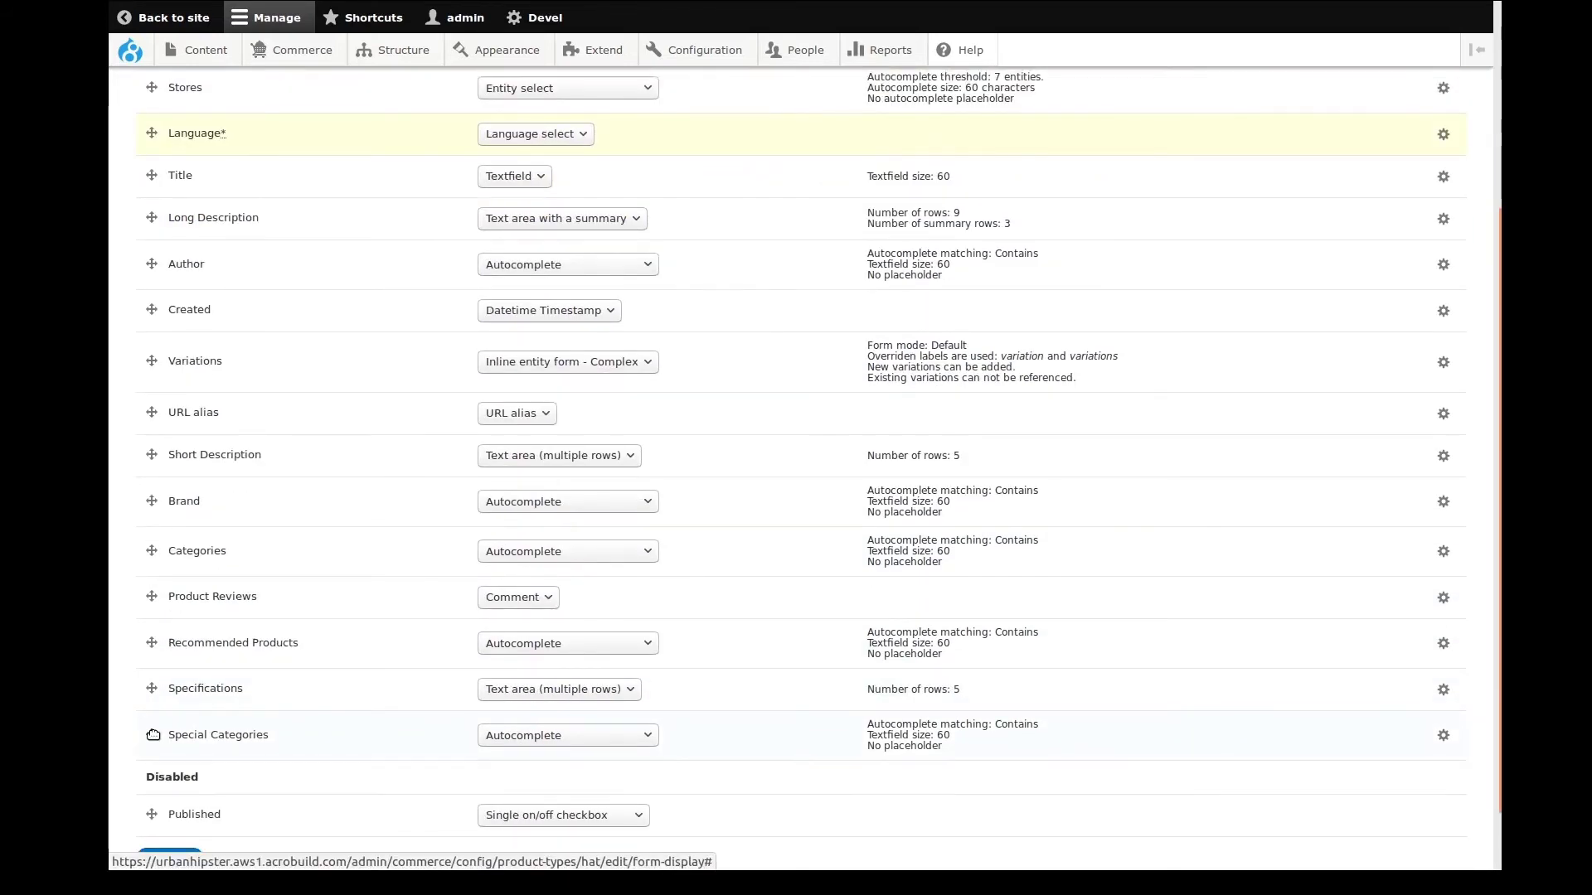
pyautogui.scroll(-1, 154, 738)
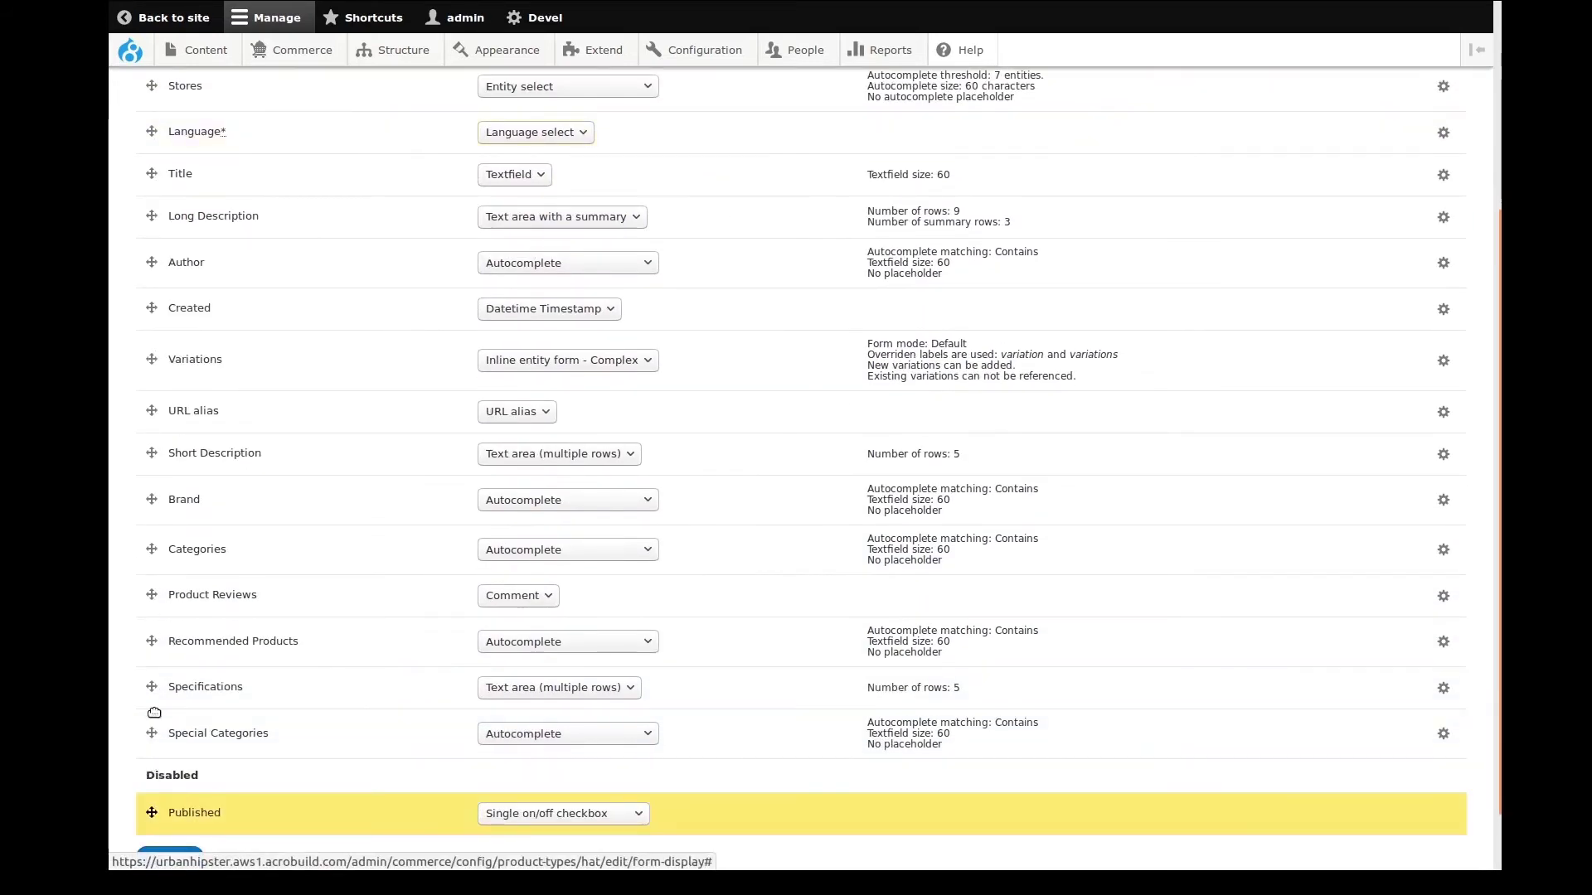
pyautogui.moveTo(156, 575); pyautogui.dragTo(157, 188)
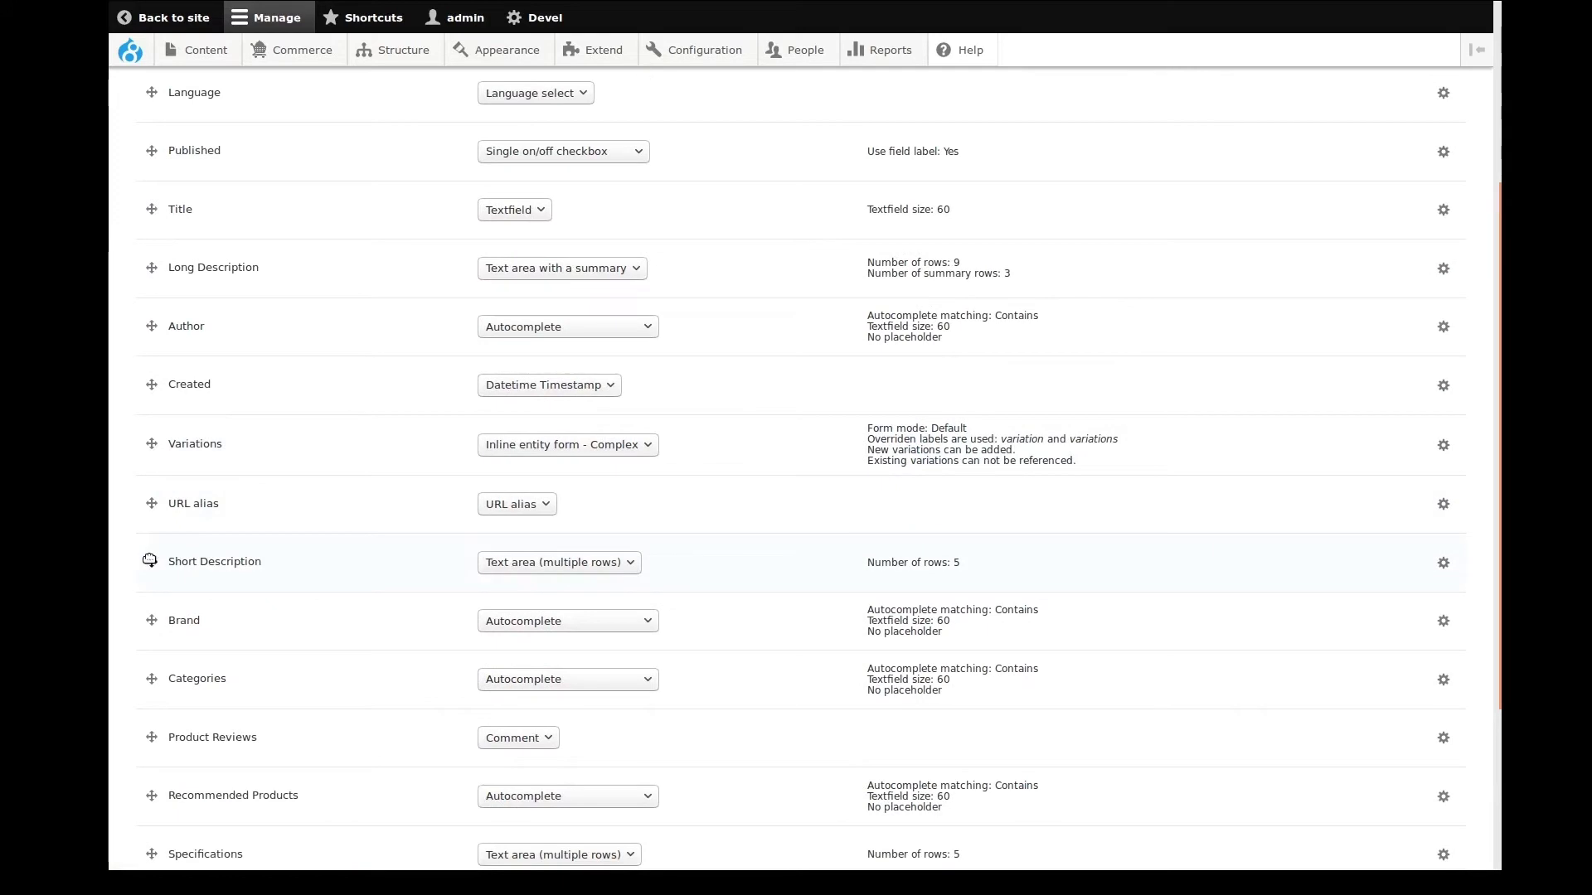
pyautogui.moveTo(150, 561); pyautogui.dragTo(152, 269)
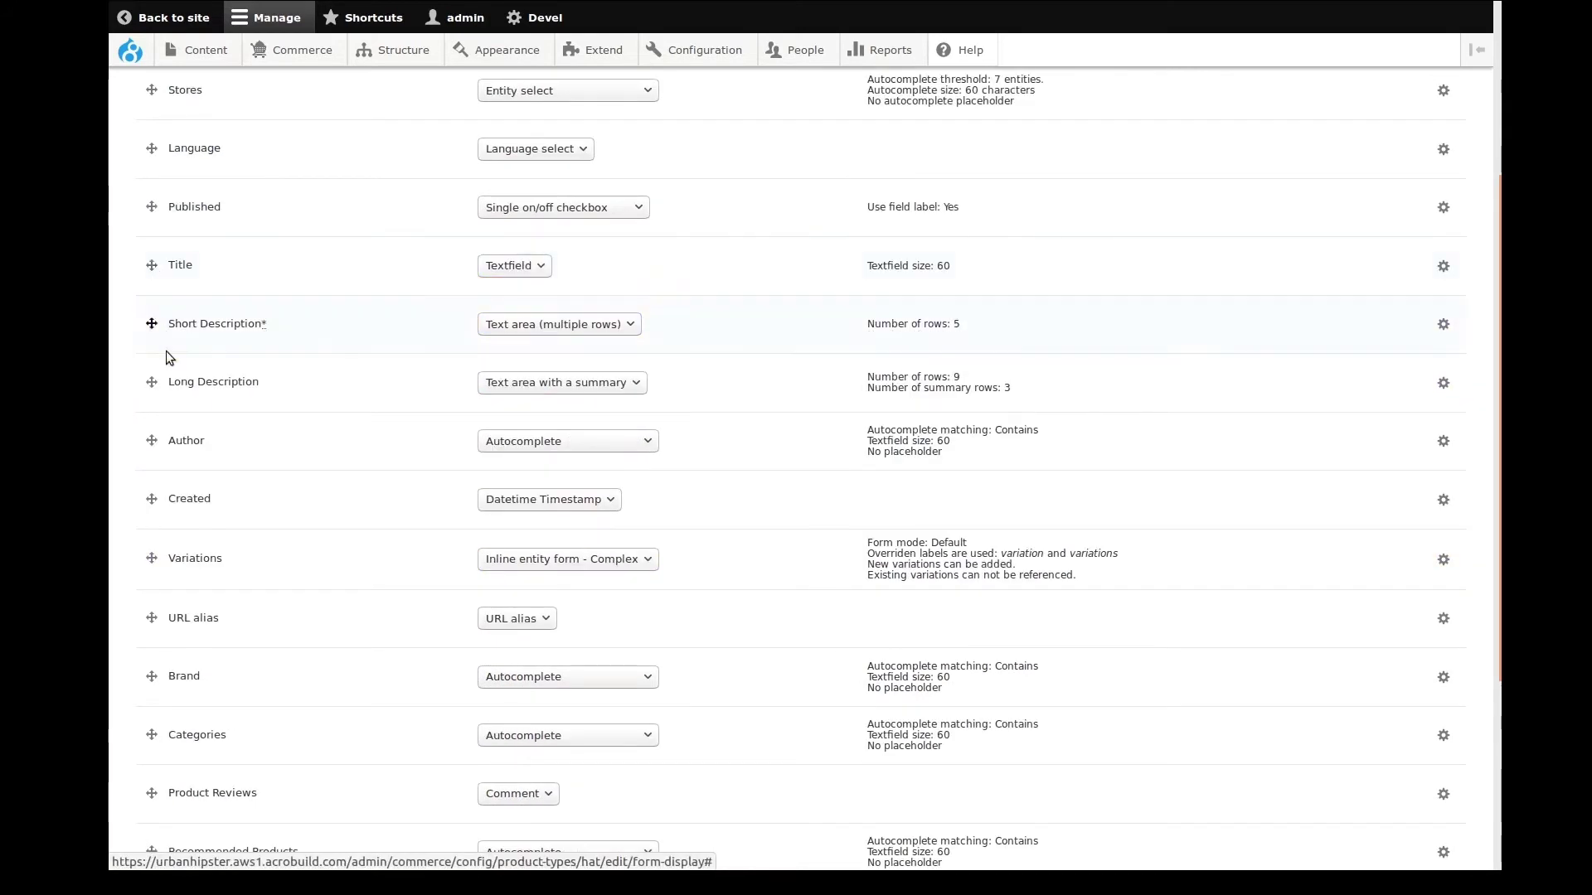
# Move Categories, Brand and Special Categories up after Specifications in the form order
pyautogui.scroll(-1, 174, 498)
pyautogui.scroll(-1, 156, 707)
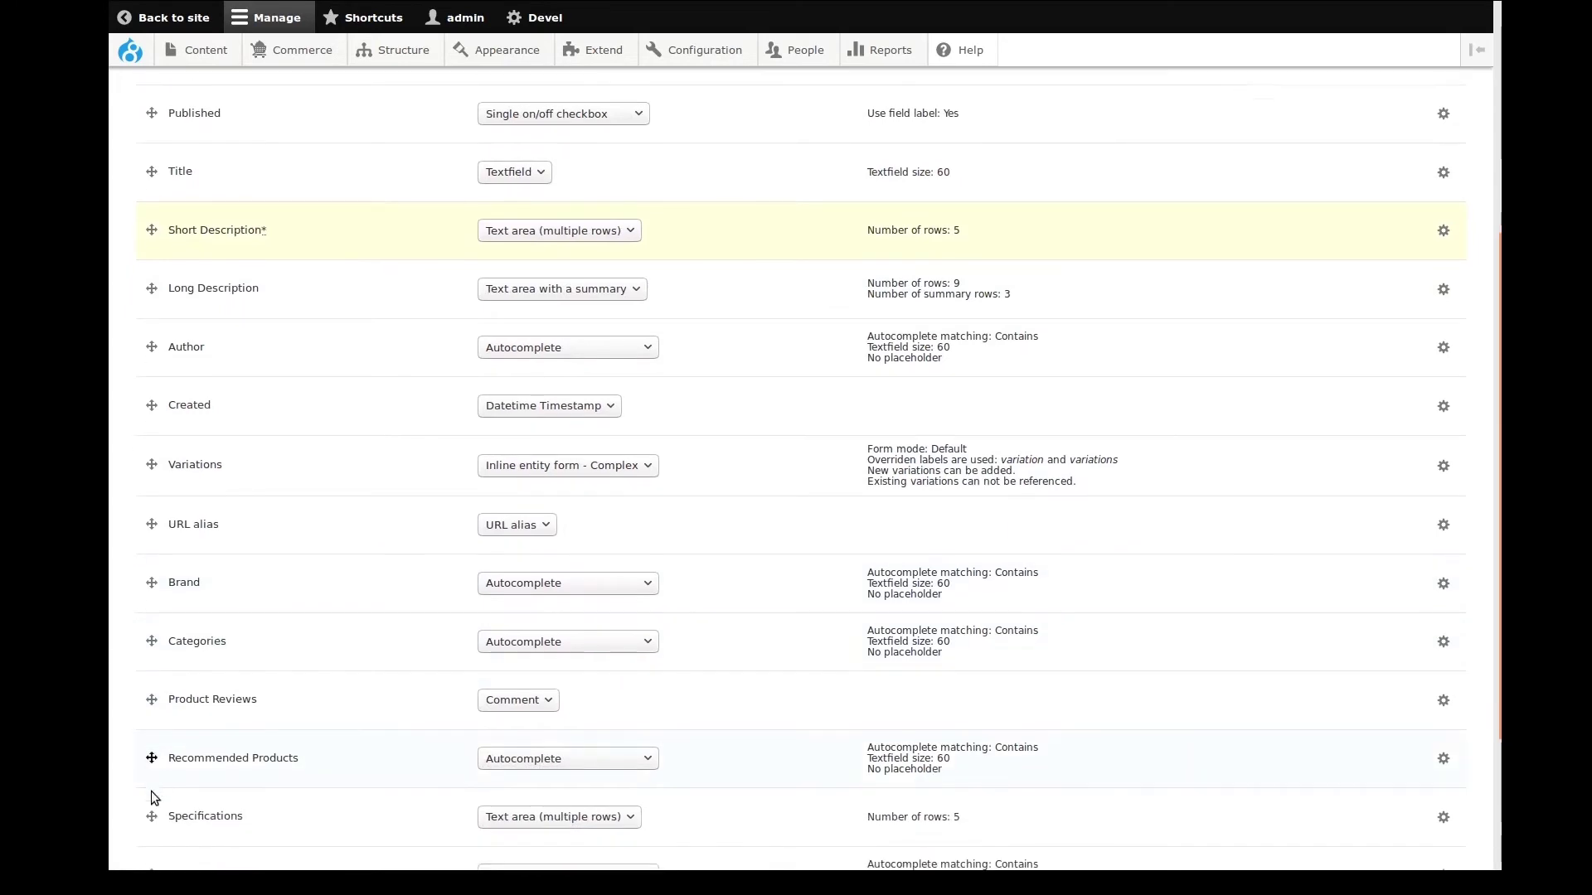
pyautogui.moveTo(151, 791); pyautogui.dragTo(155, 343)
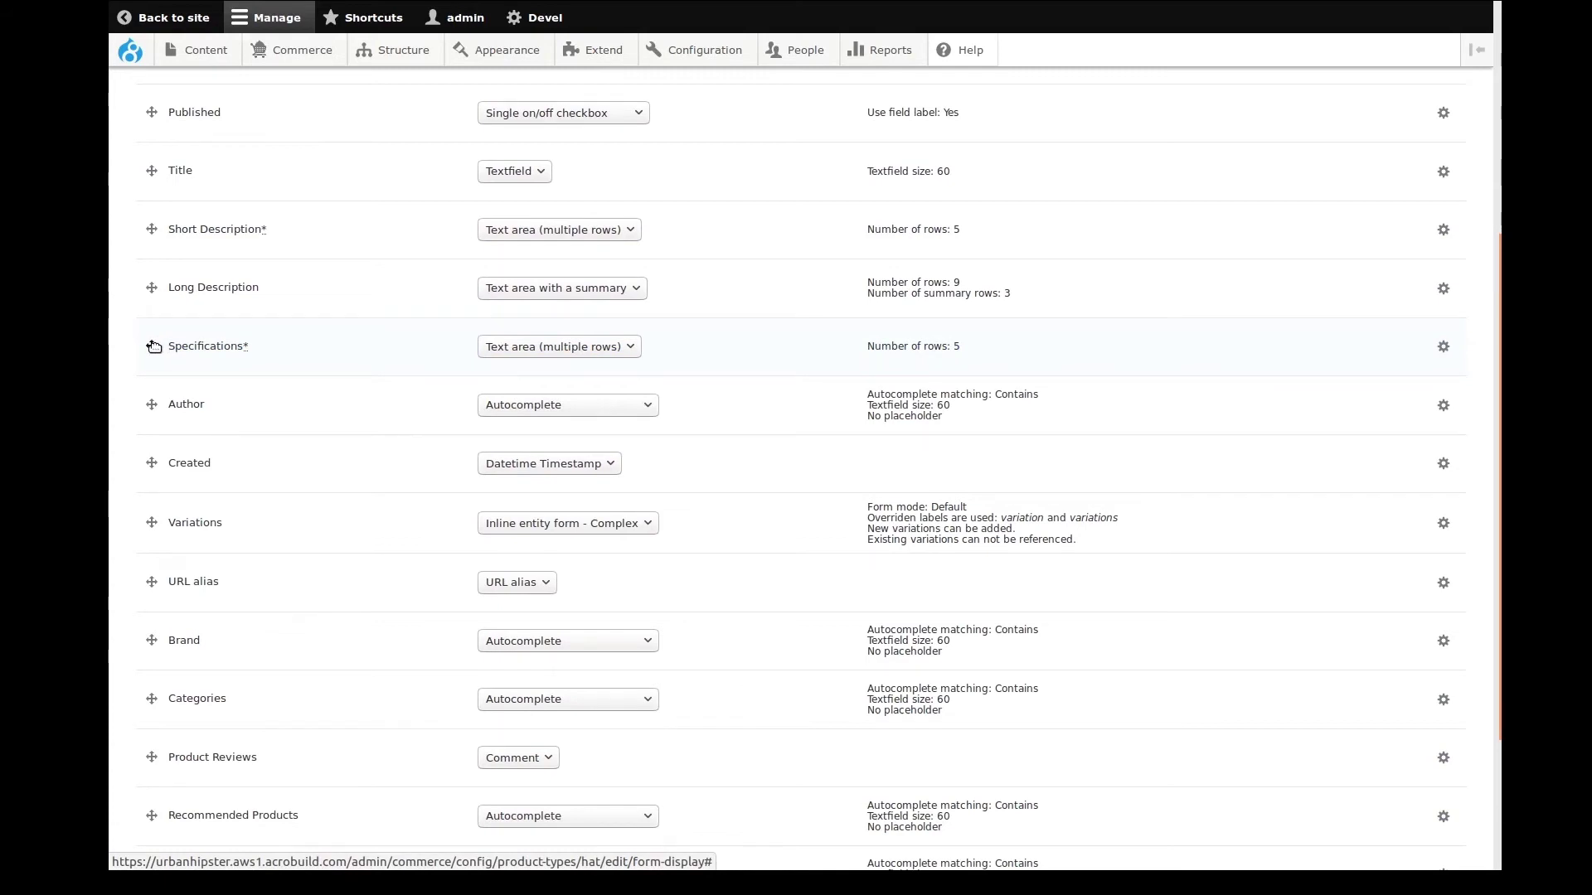
pyautogui.moveTo(152, 703); pyautogui.dragTo(157, 408)
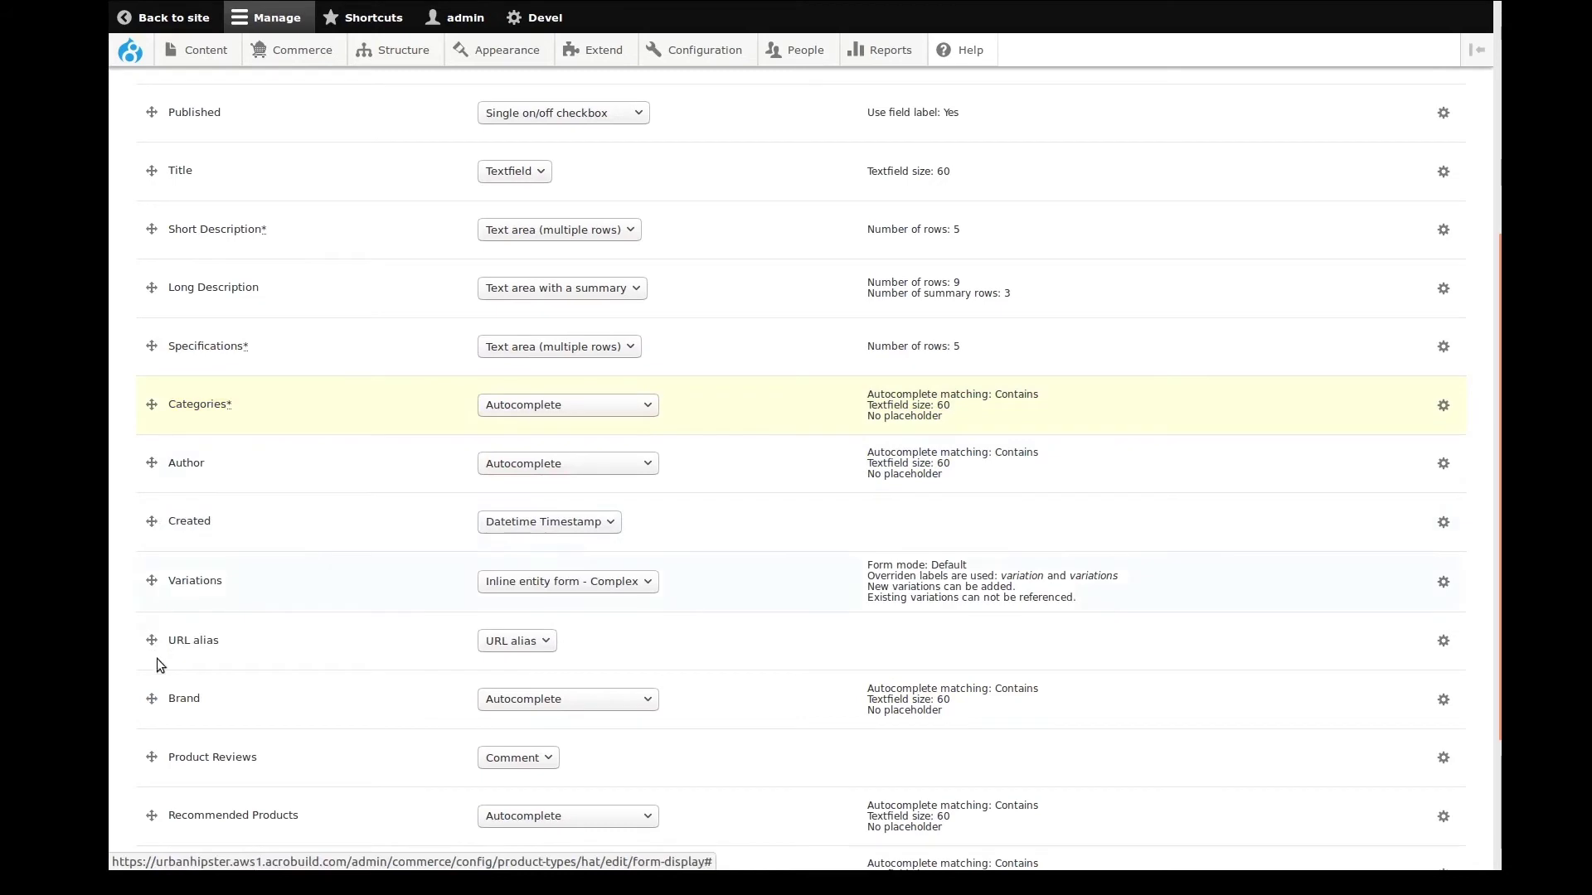
pyautogui.moveTo(151, 699); pyautogui.dragTo(168, 489)
pyautogui.scroll(-1, 162, 786)
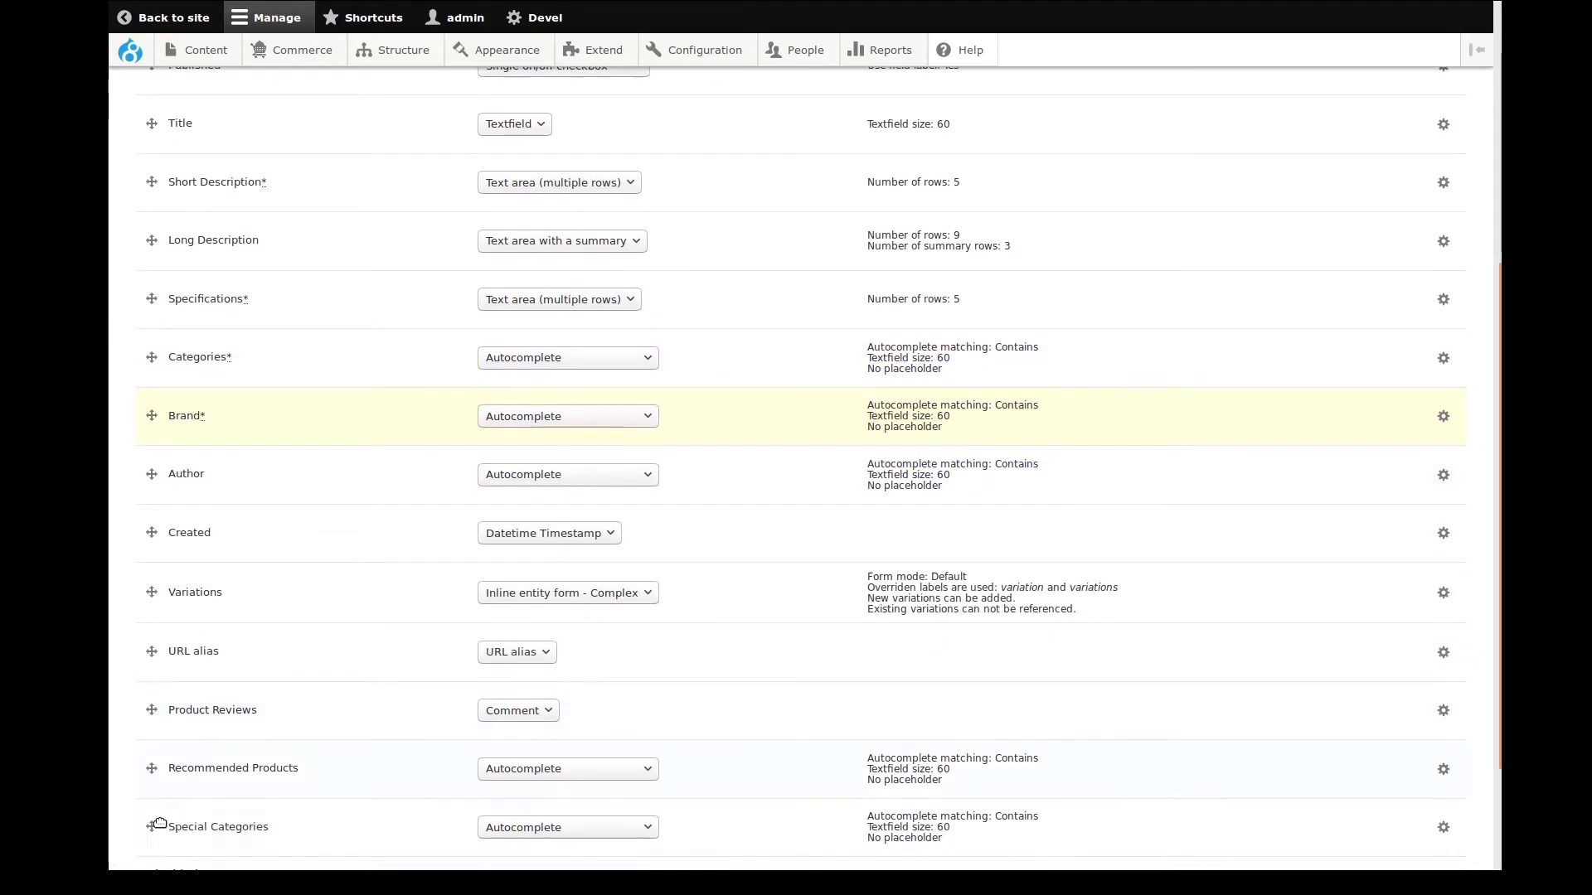
pyautogui.moveTo(157, 825); pyautogui.dragTo(163, 489)
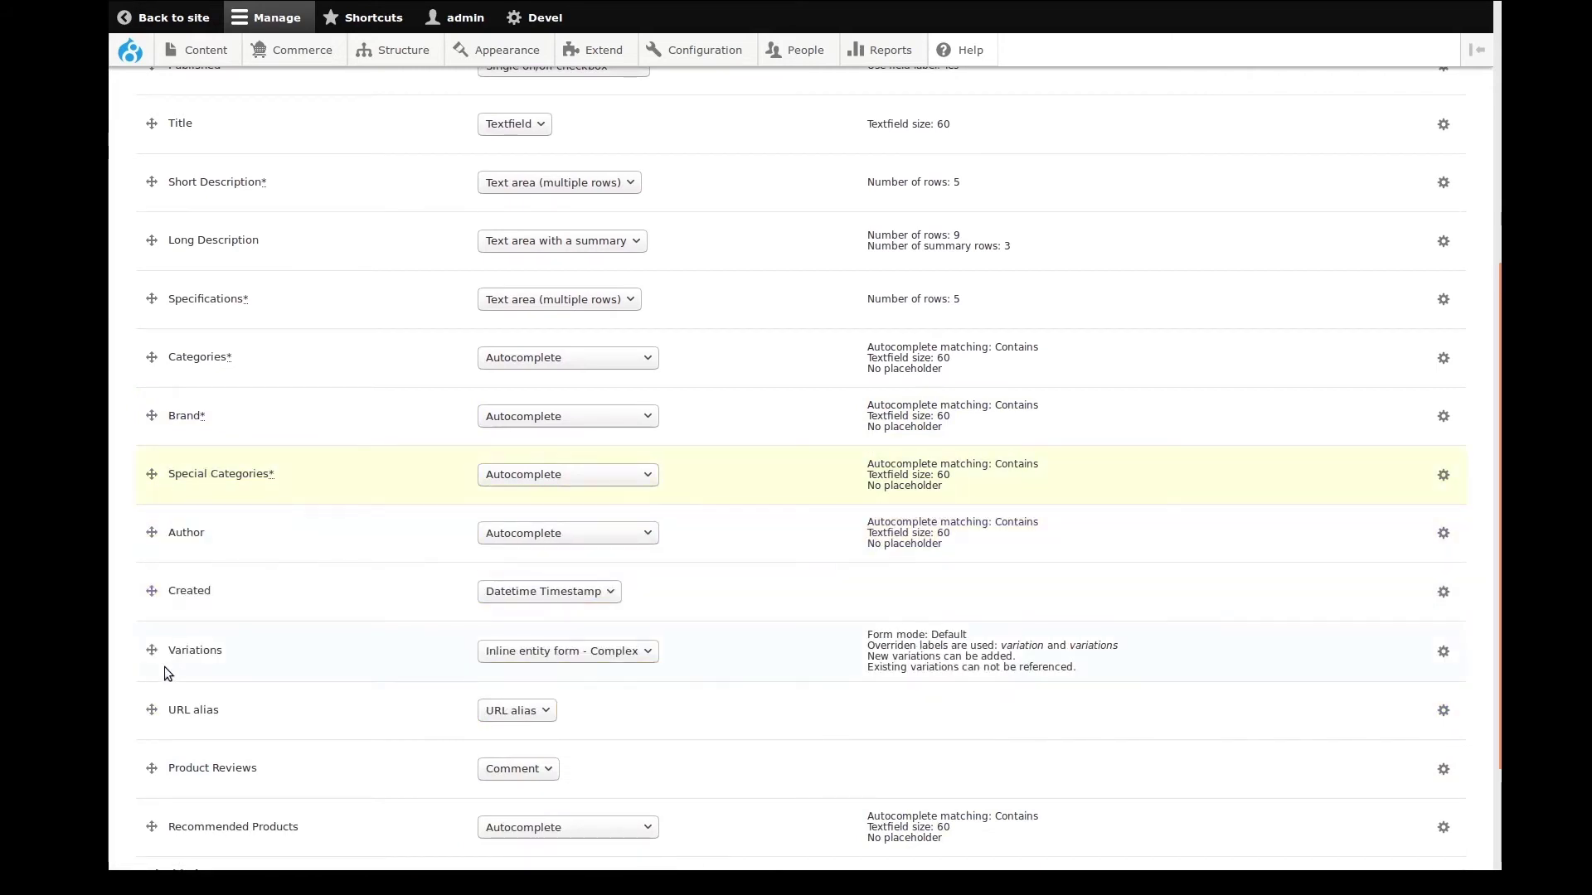
# Move Variations, Recommended Products and Product Reviews above Created, then disable Created
pyautogui.moveTo(151, 651); pyautogui.dragTo(152, 591)
pyautogui.moveTo(158, 793); pyautogui.dragTo(169, 664)
pyautogui.scroll(-2, 184, 669)
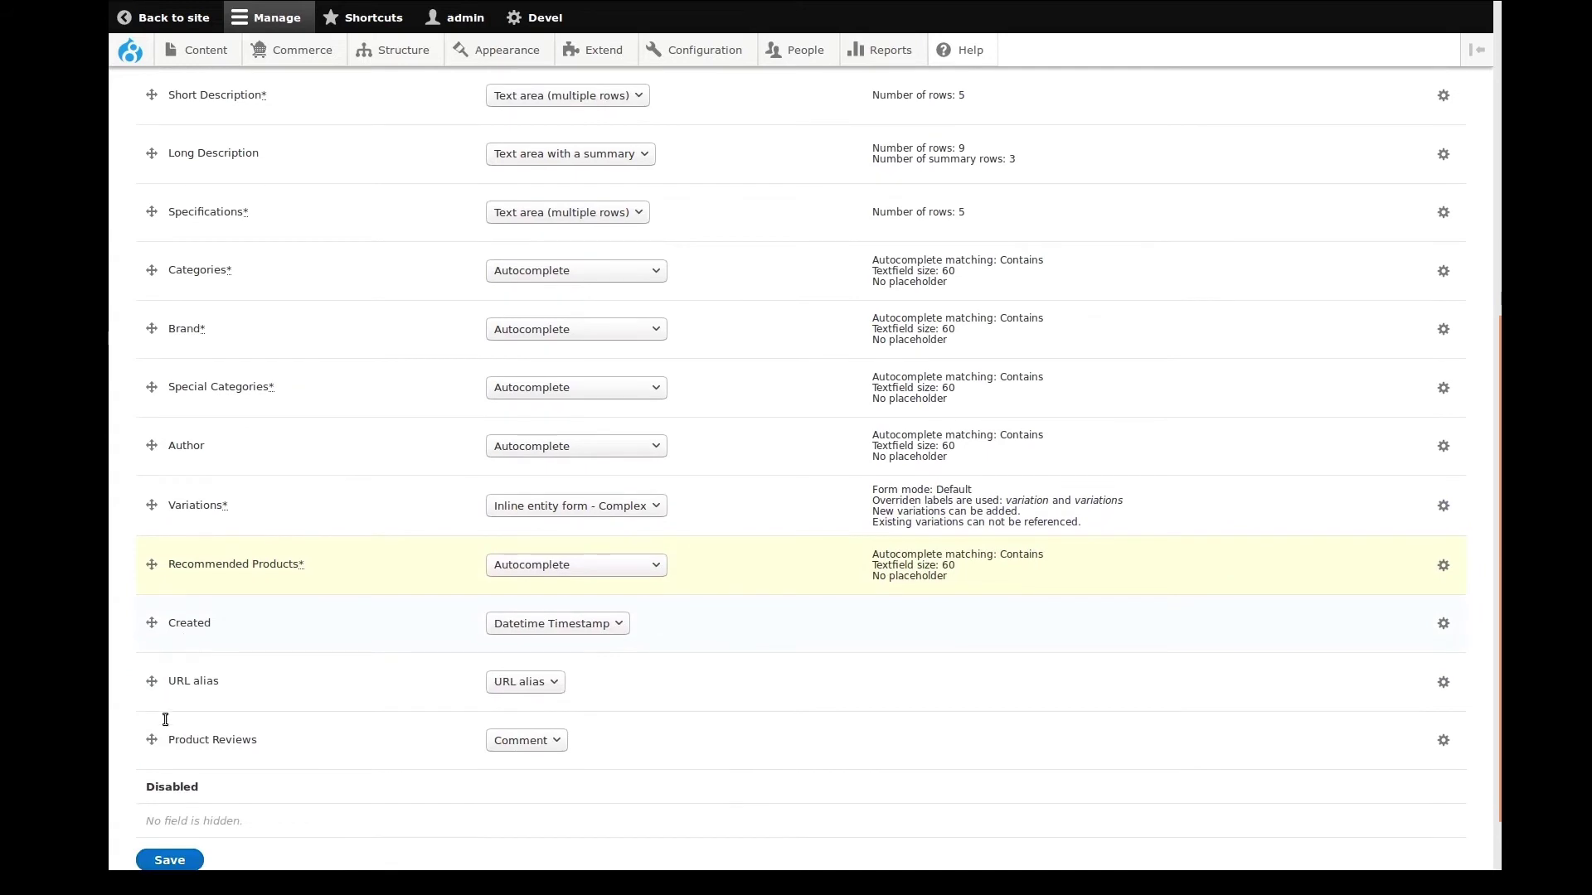
pyautogui.moveTo(155, 731)
pyautogui.mouseDown()
pyautogui.moveTo(153, 635)
pyautogui.moveTo(179, 652)
pyautogui.moveTo(150, 695)
pyautogui.moveTo(153, 758)
pyautogui.mouseUp()
pyautogui.scroll(-1, 179, 651)
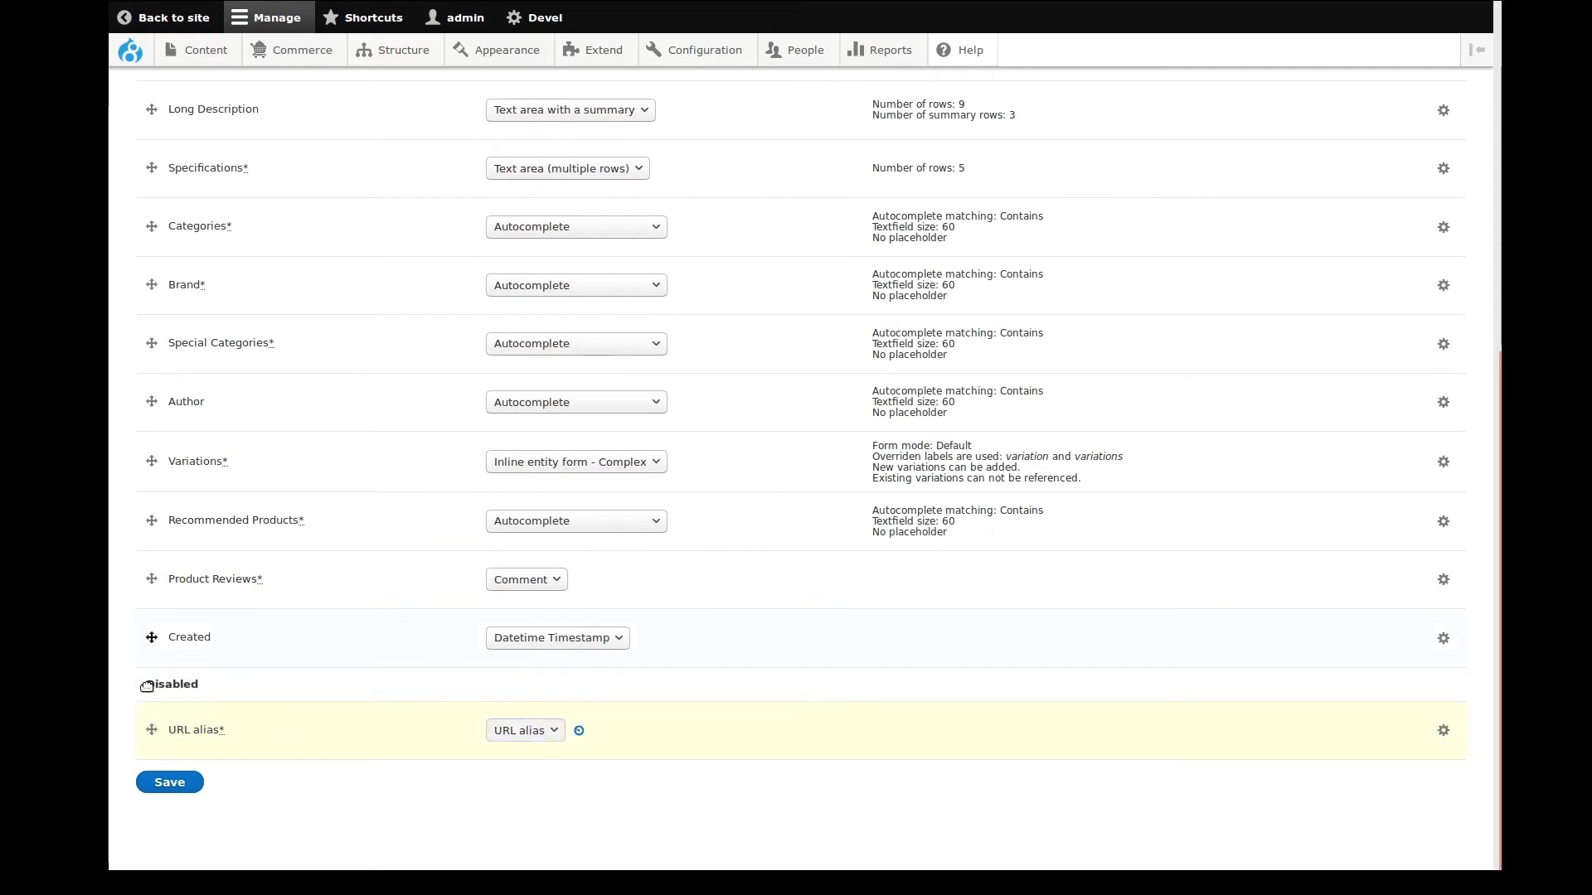
pyautogui.moveTo(145, 696); pyautogui.dragTo(148, 720)
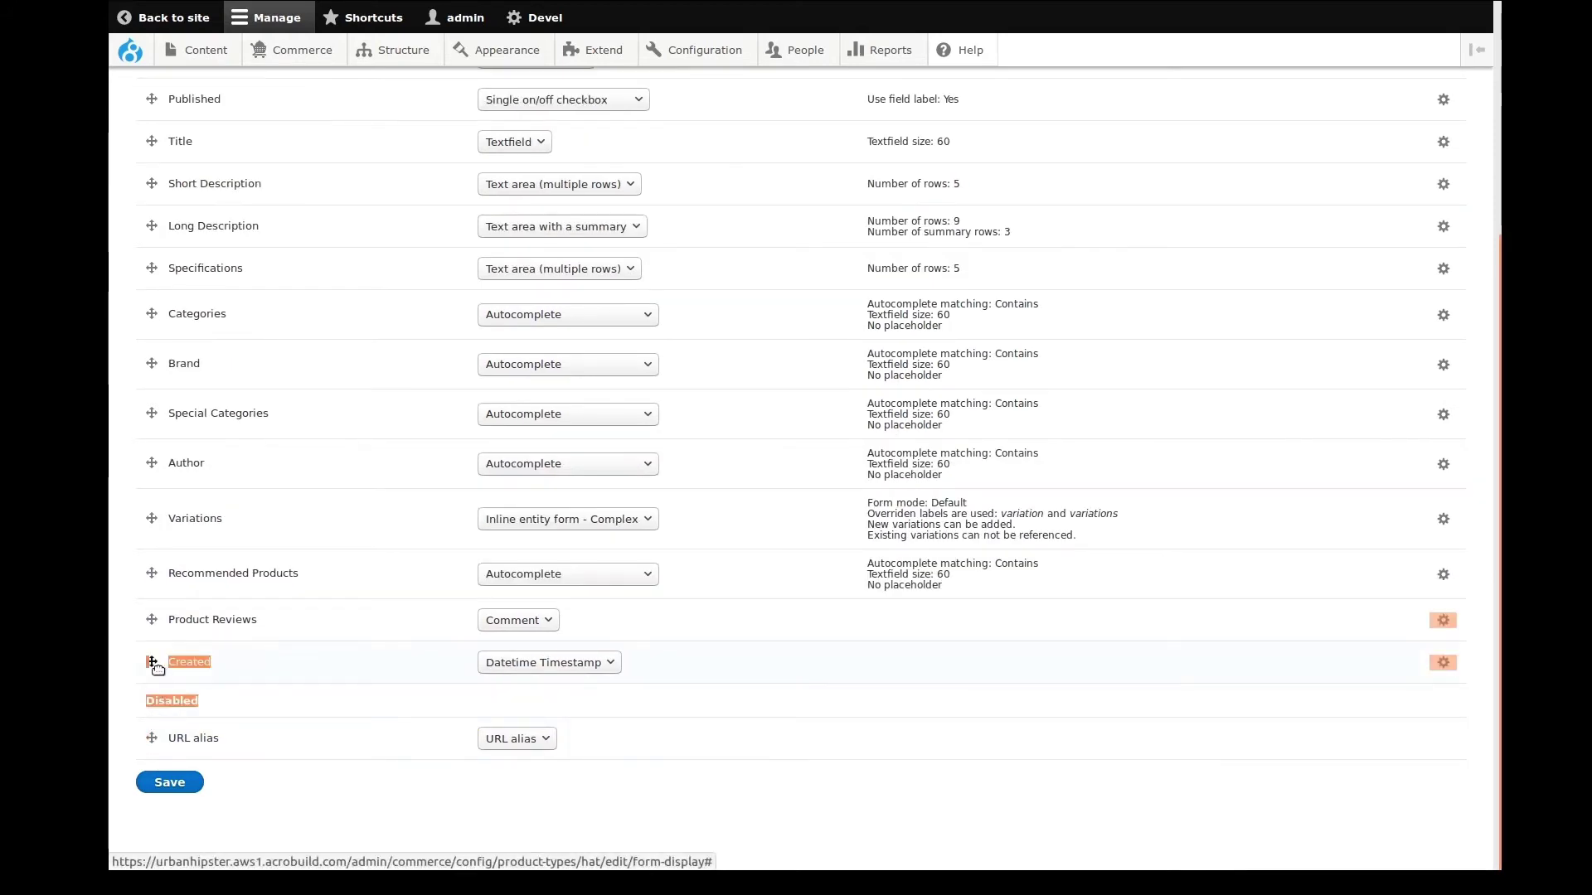
pyautogui.moveTo(152, 661); pyautogui.dragTo(241, 719)
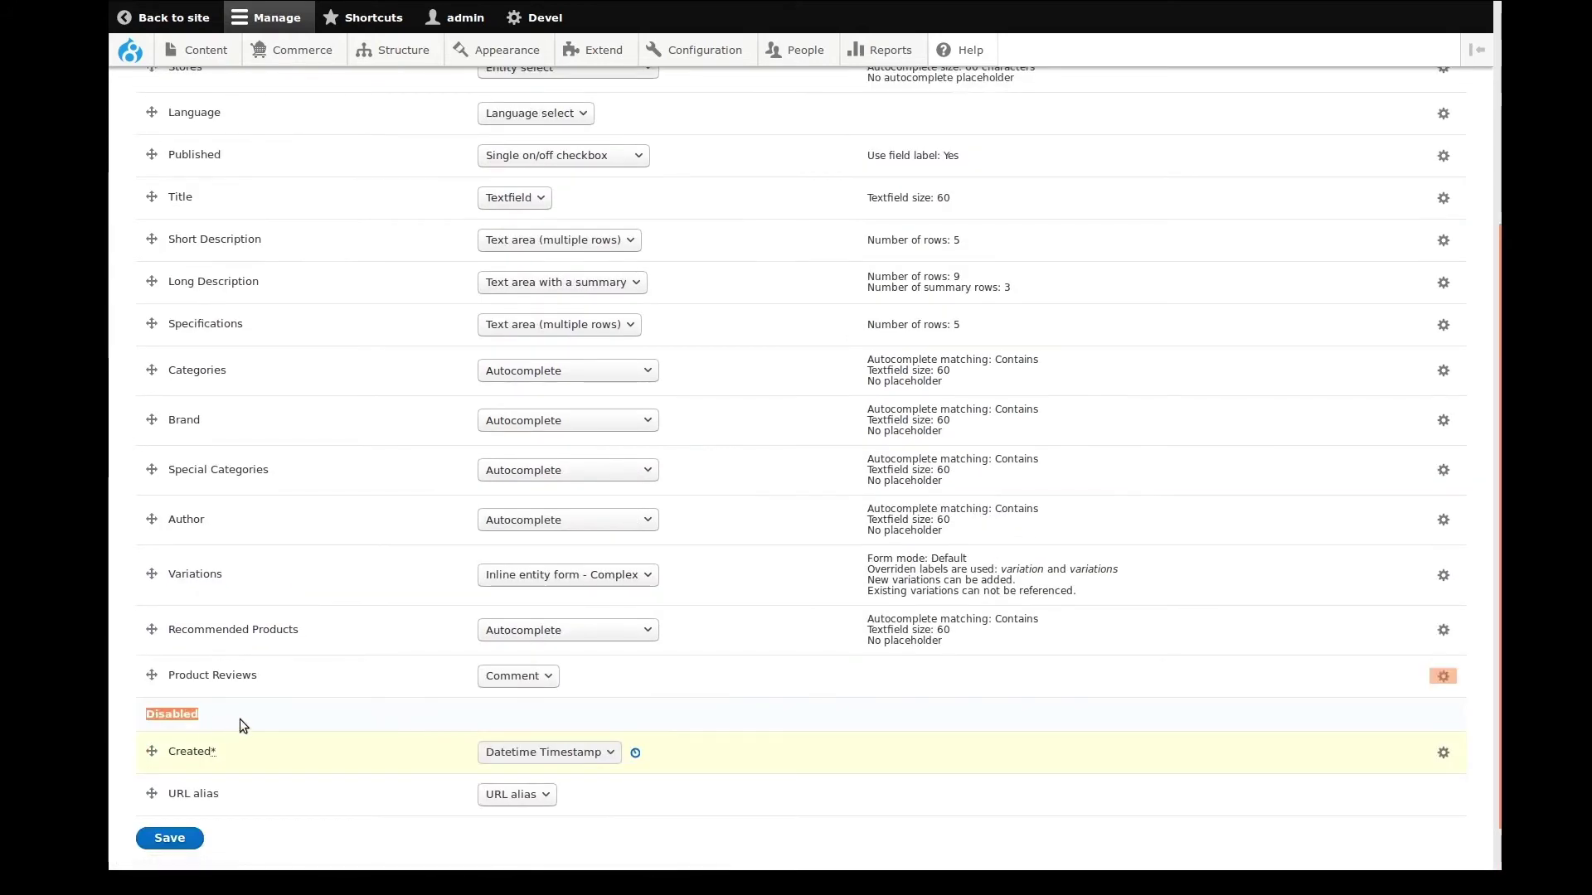
pyautogui.scroll(3, 368, 619)
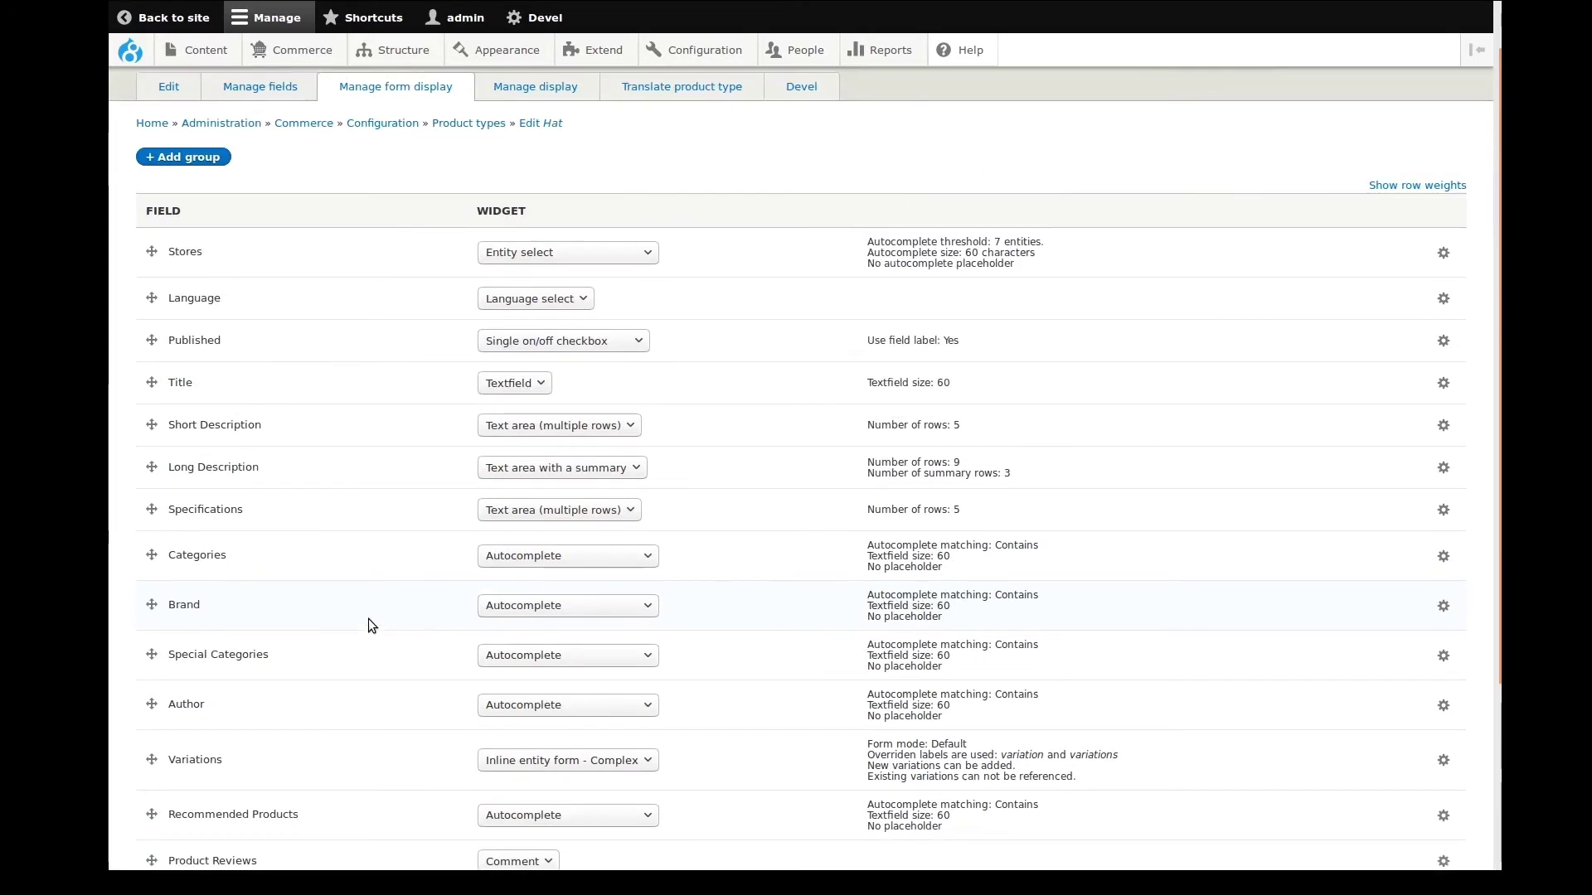
# Switch the Categories, Brand and Special Categories widgets to Select list
pyautogui.scroll(-2, 368, 619)
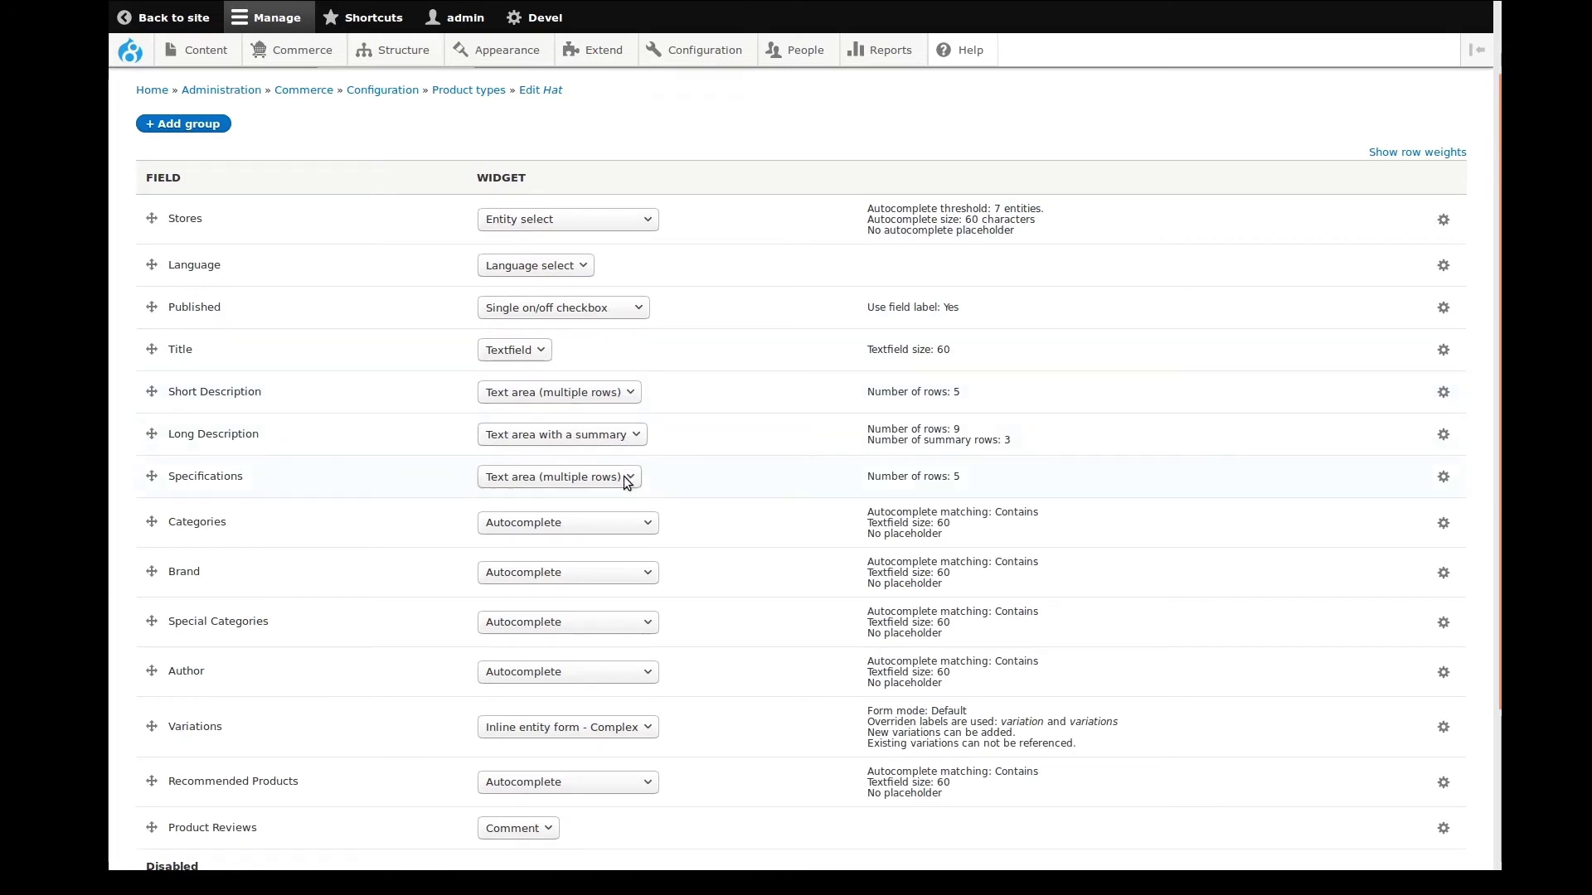
pyautogui.click(636, 524)
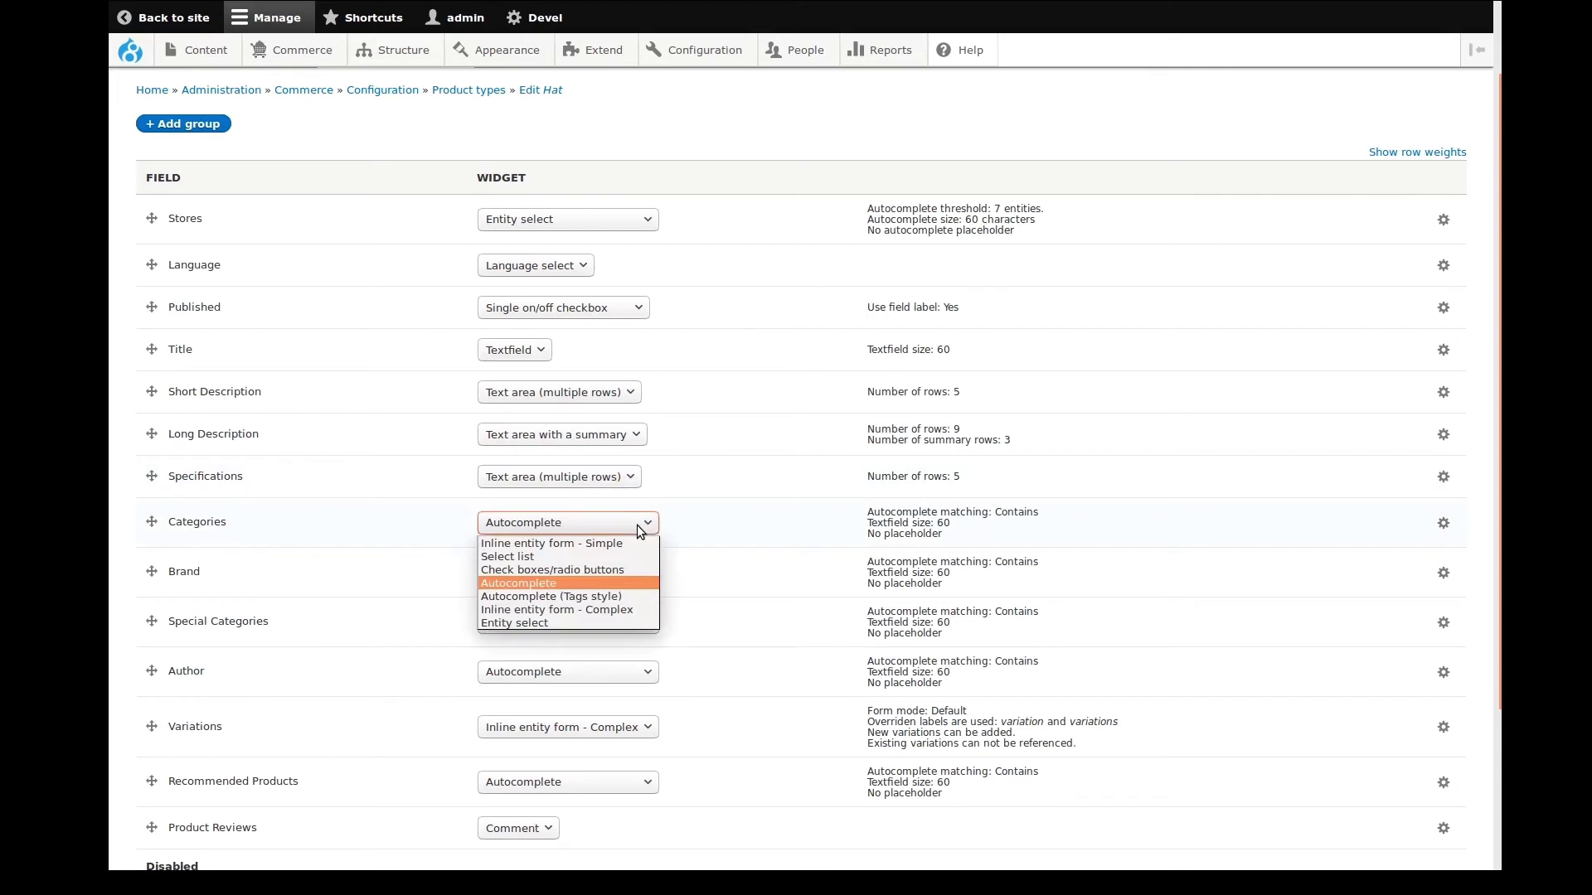
pyautogui.click(586, 560)
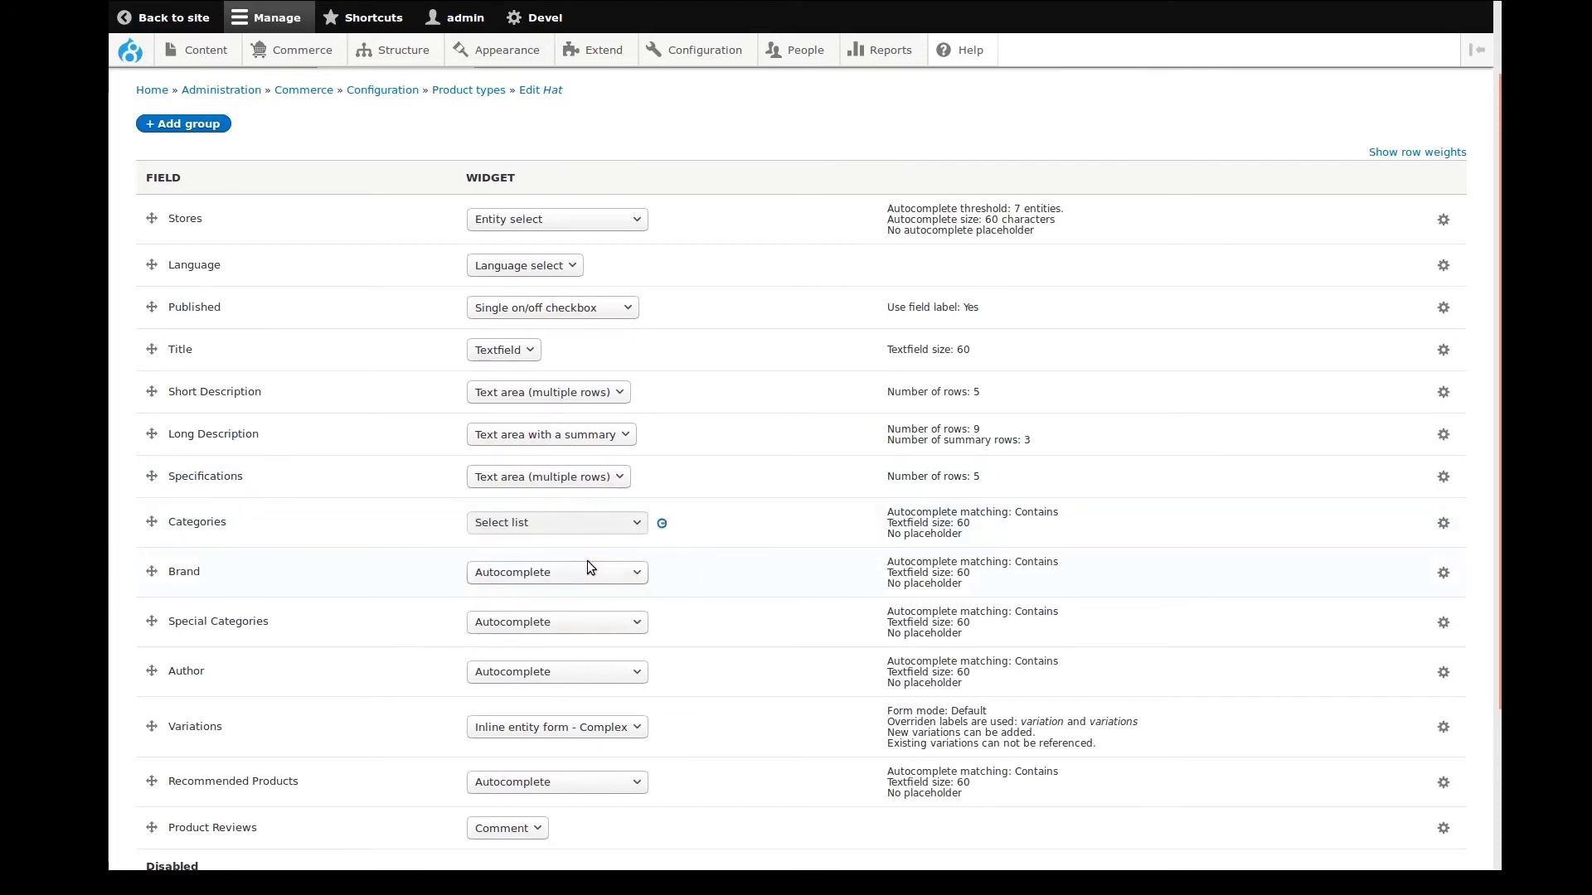
pyautogui.click(629, 572)
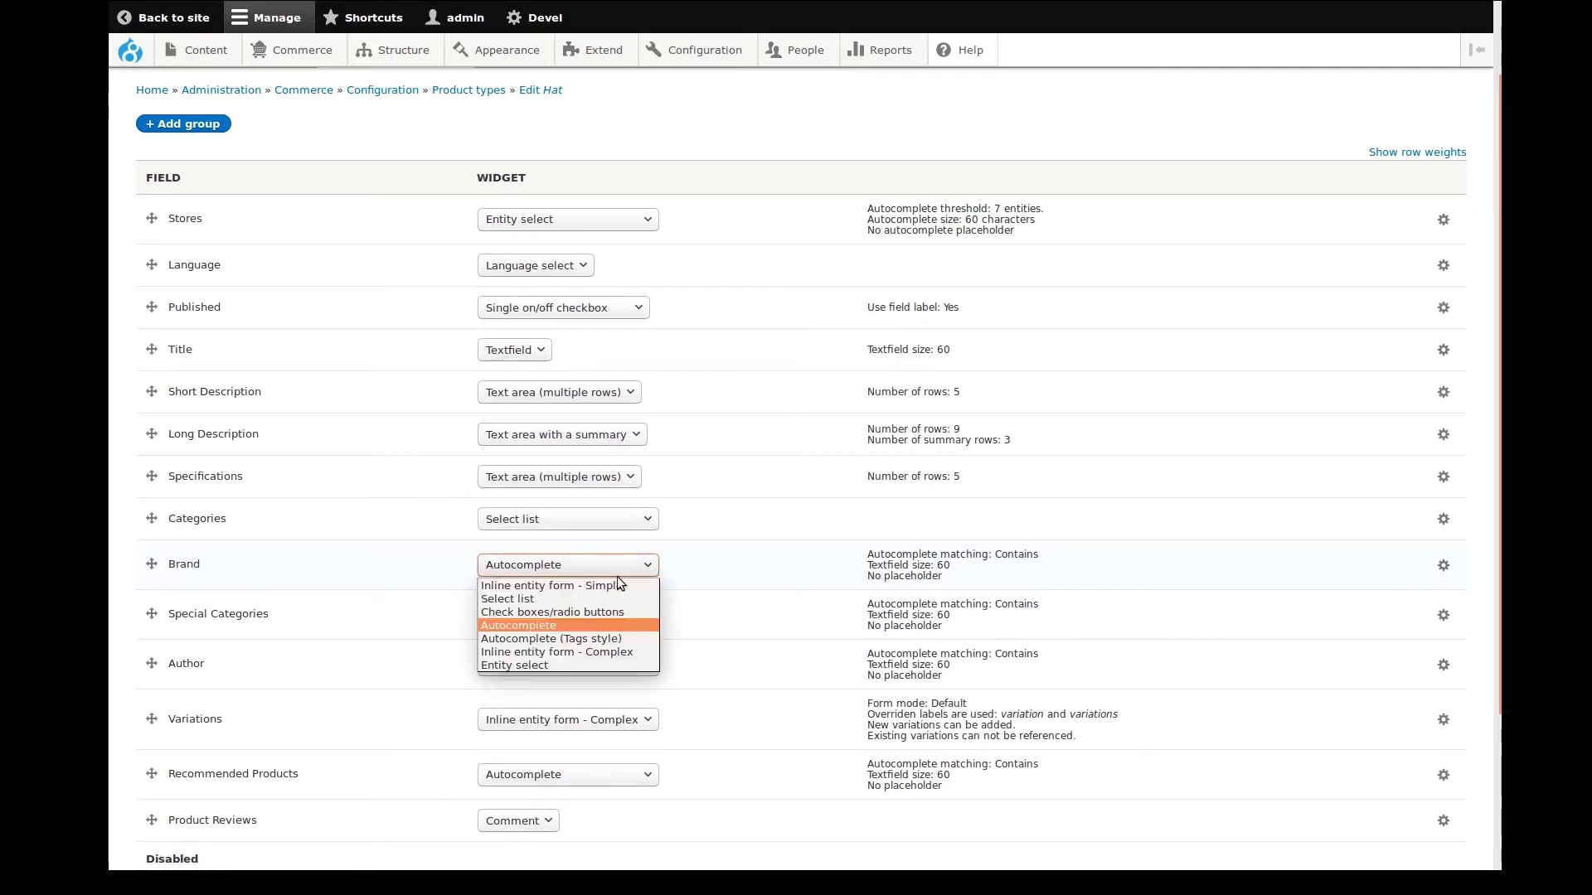
pyautogui.click(592, 604)
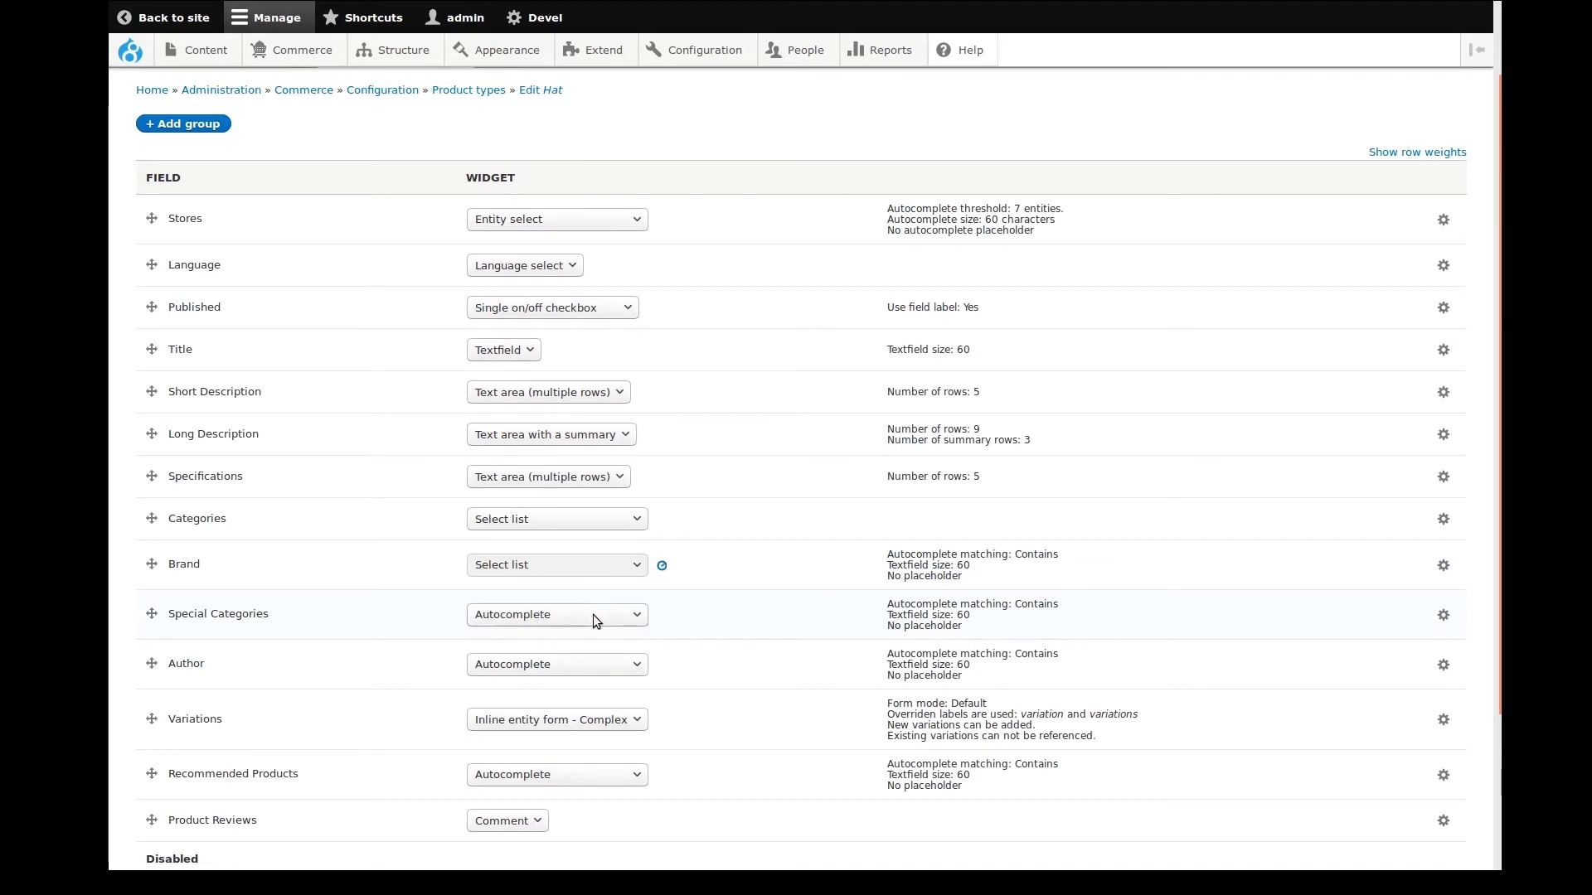
pyautogui.click(594, 614)
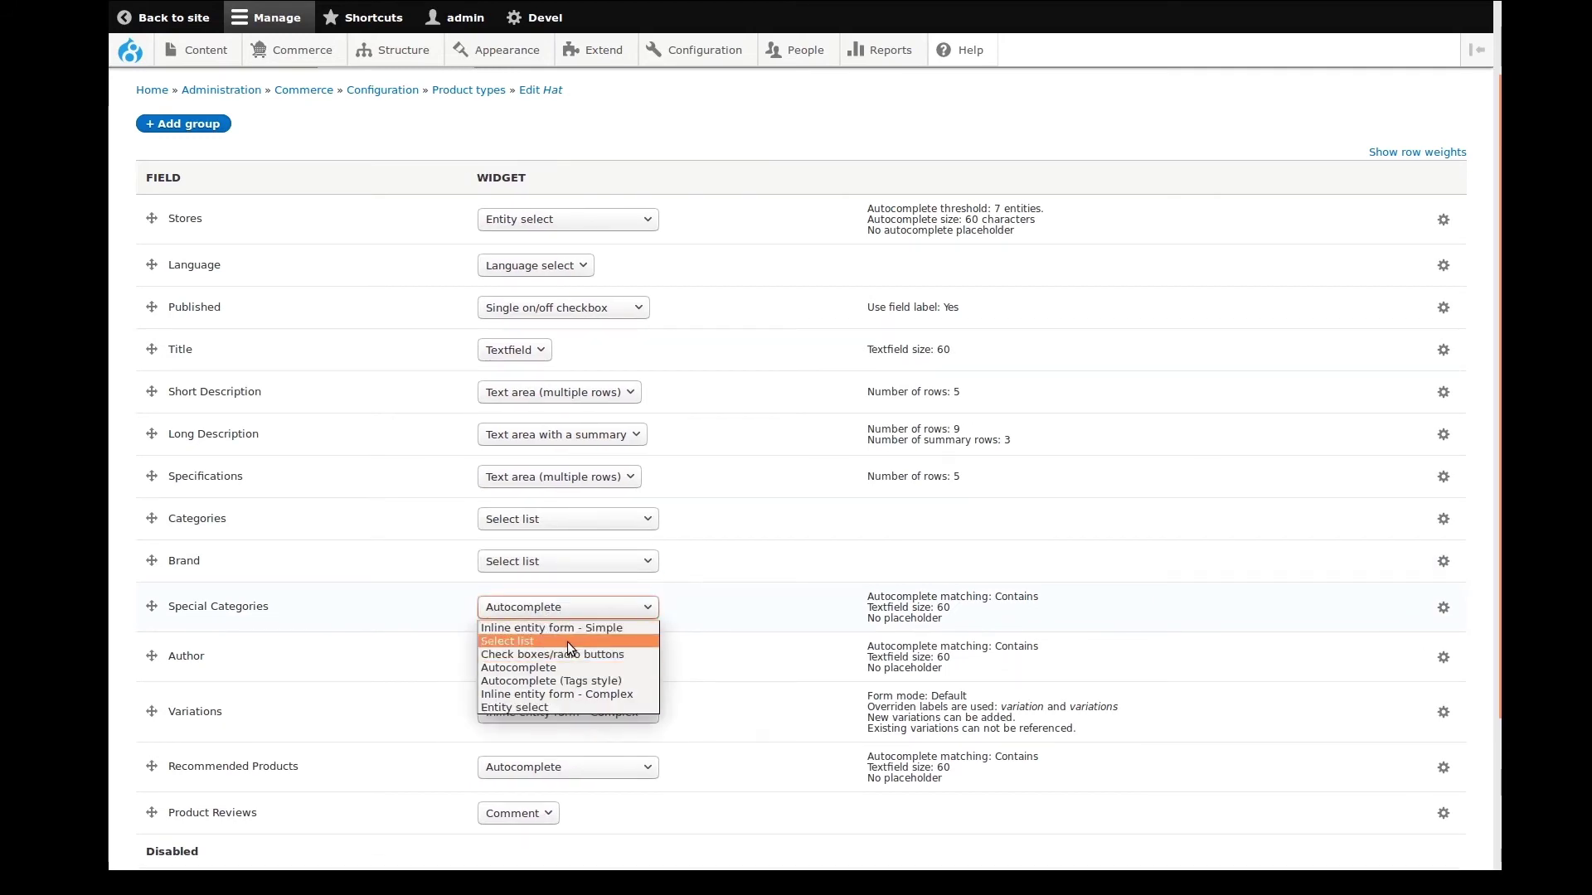
pyautogui.click(569, 643)
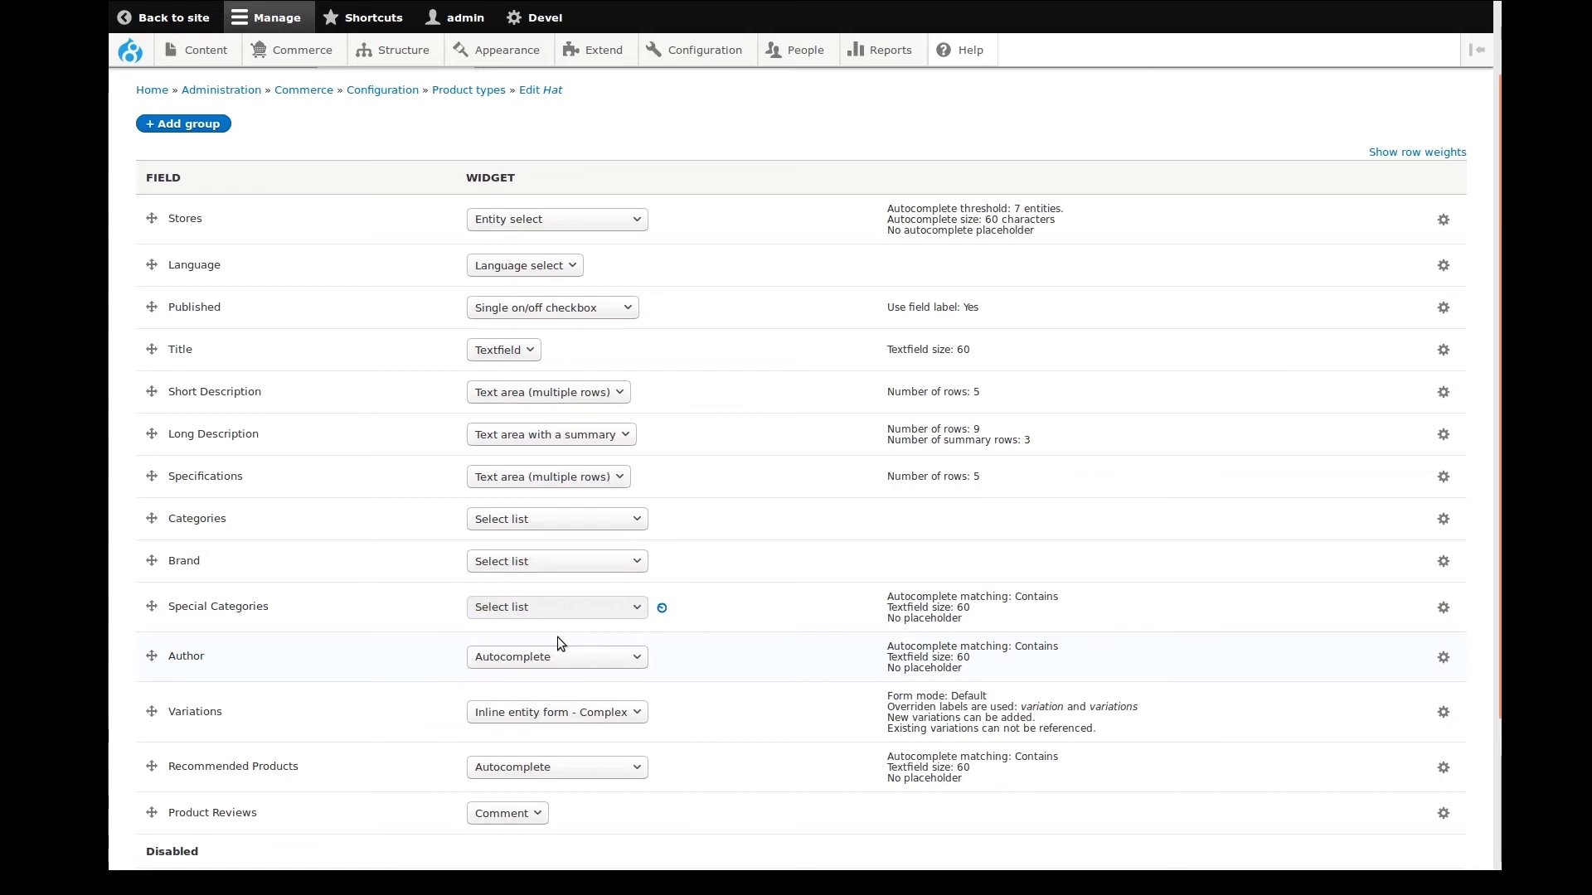
# Move the Author field below Product Reviews on the form display
pyautogui.scroll(-2, 557, 644)
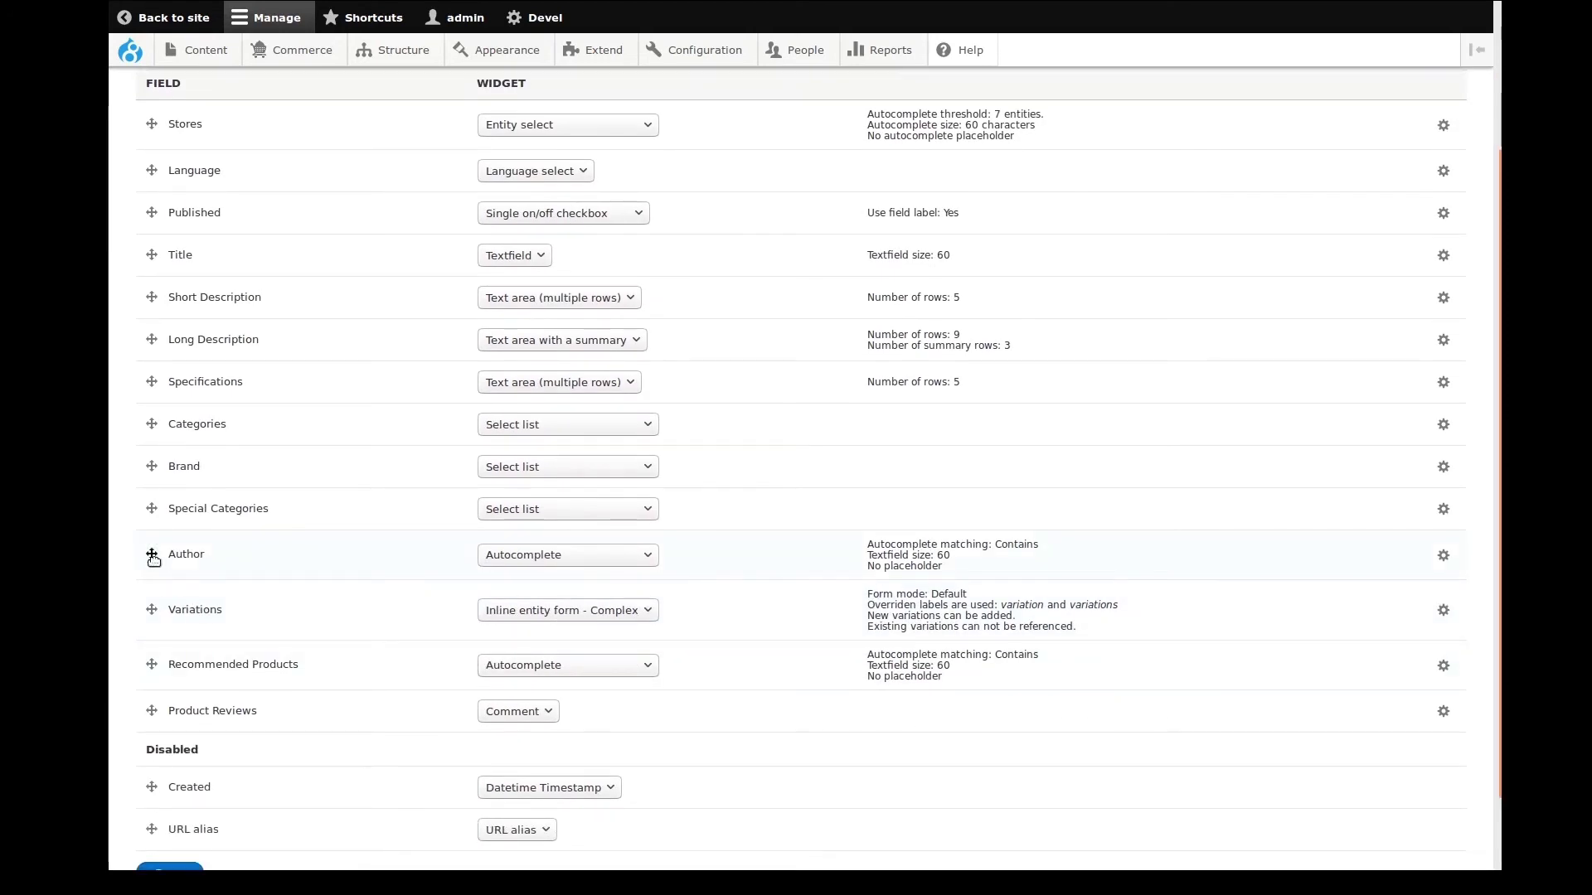
pyautogui.moveTo(151, 554); pyautogui.dragTo(162, 755)
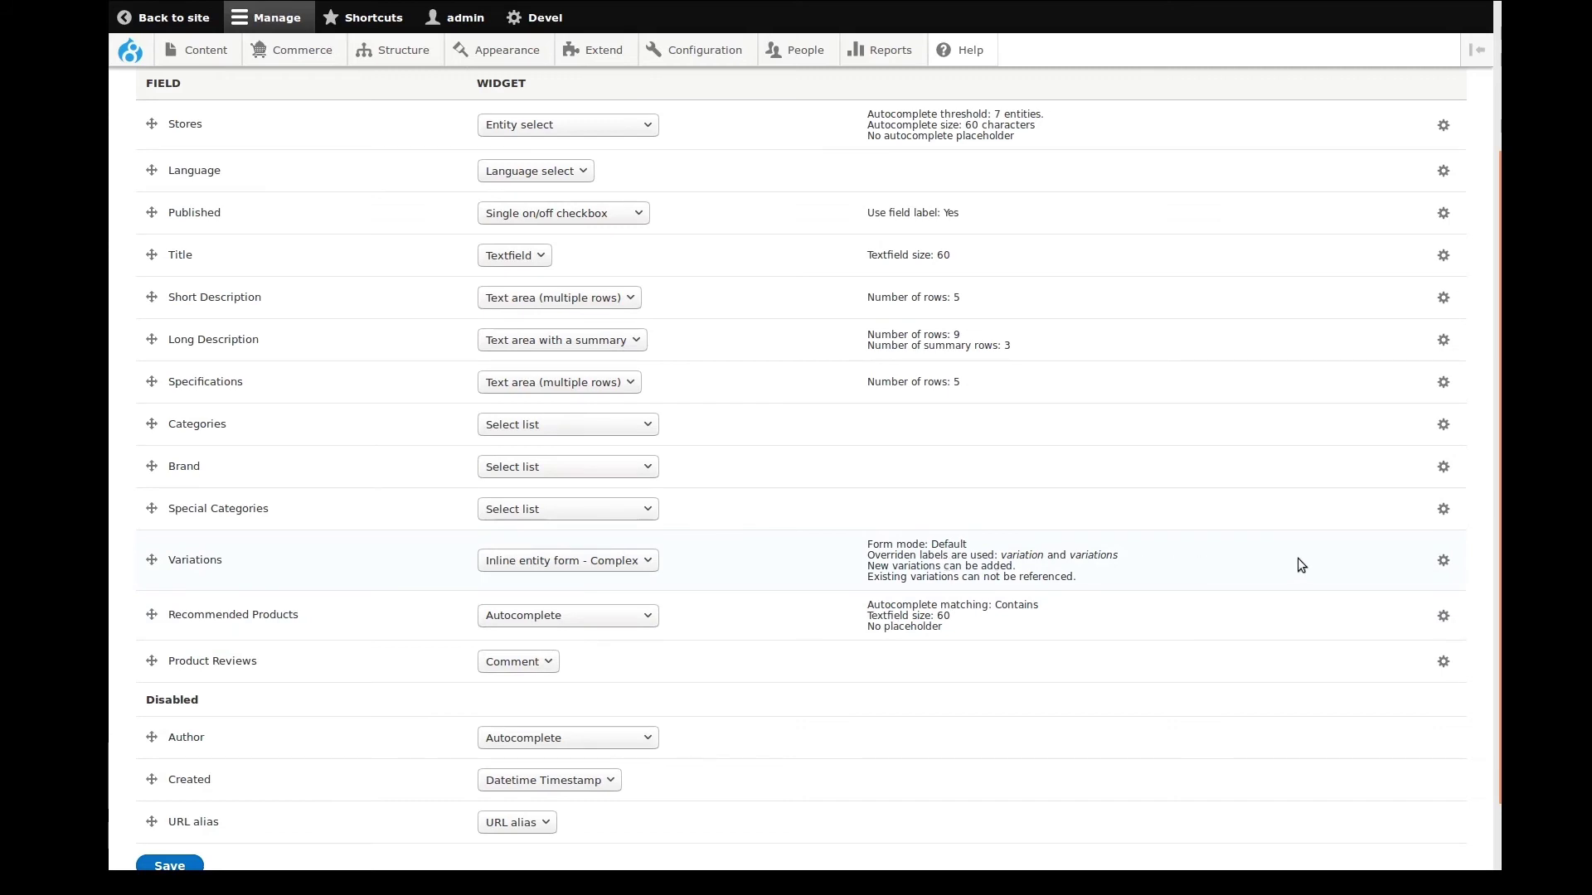
pyautogui.click(1442, 561)
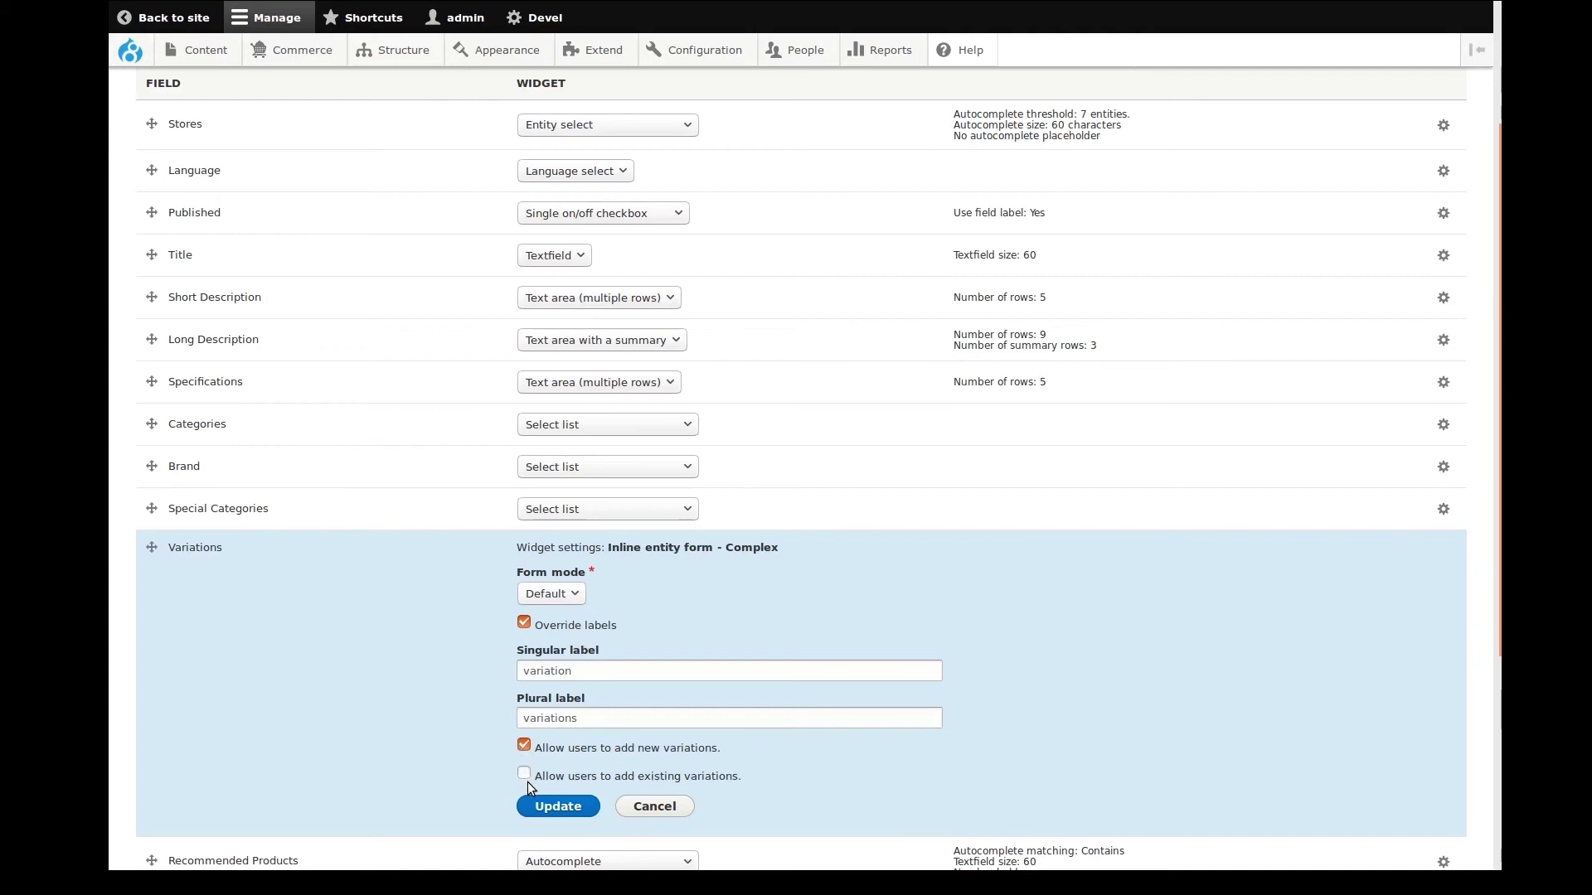
# Turn off Override labels on the Variations widget and save Hat's form display
pyautogui.click(567, 807)
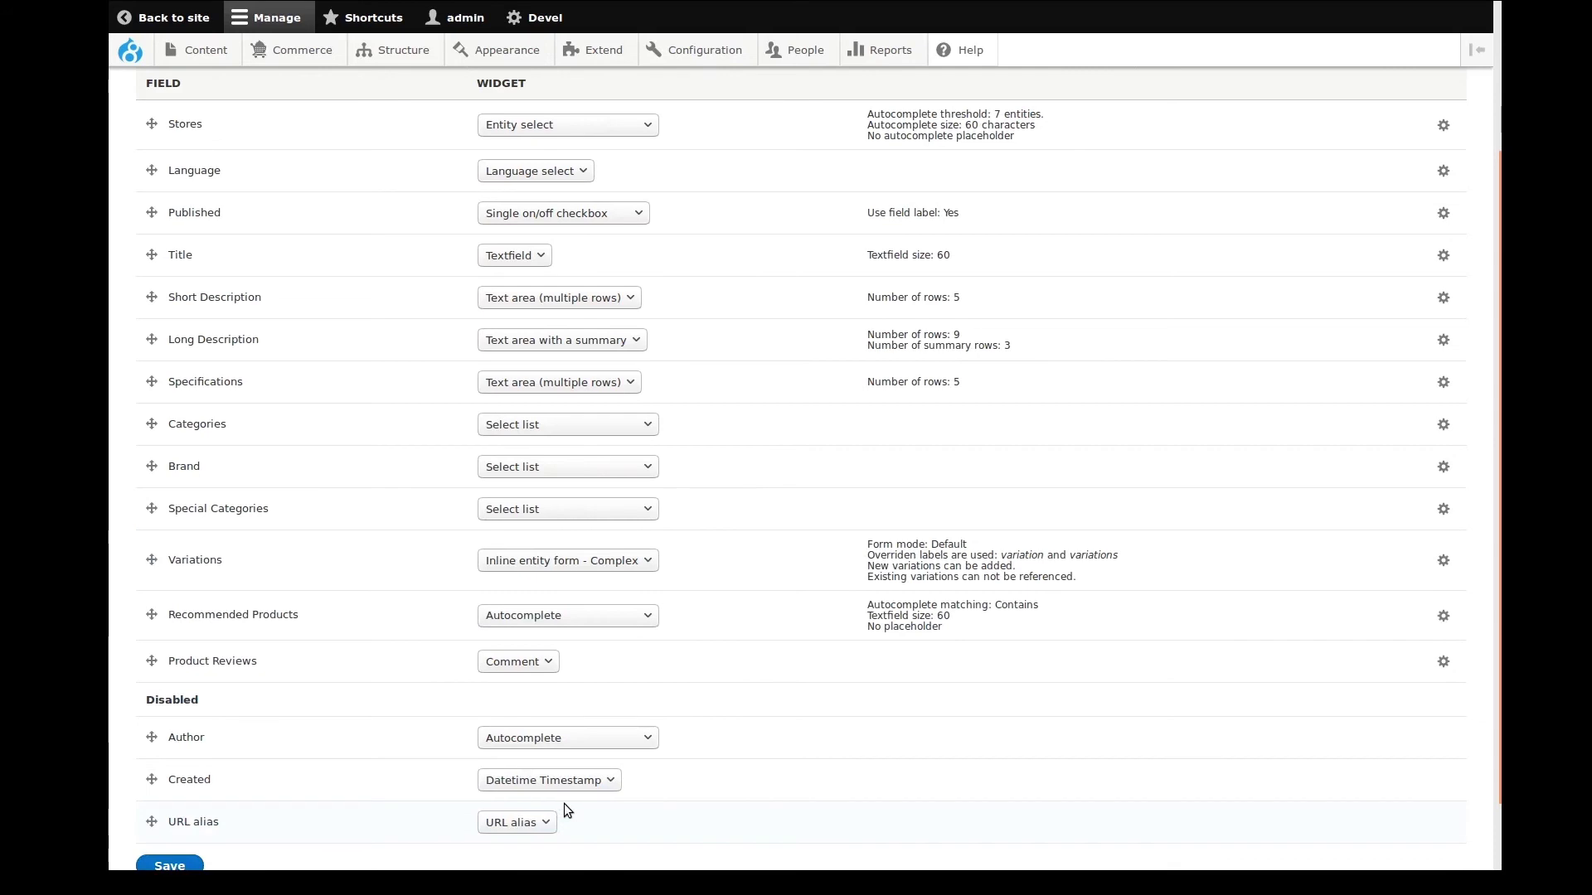
pyautogui.click(1444, 562)
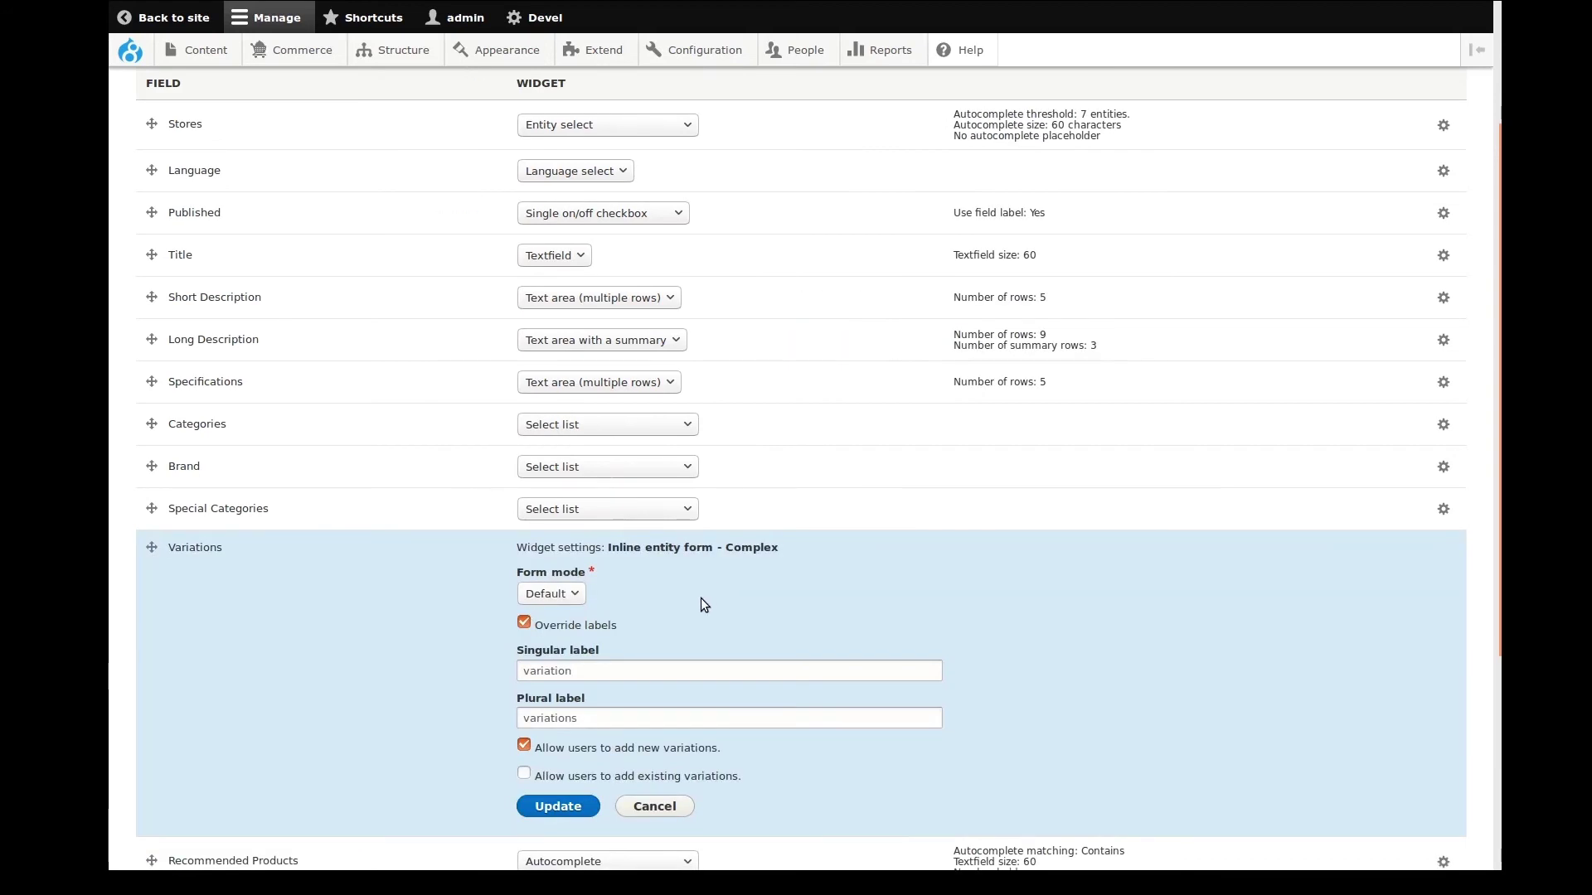
pyautogui.click(524, 622)
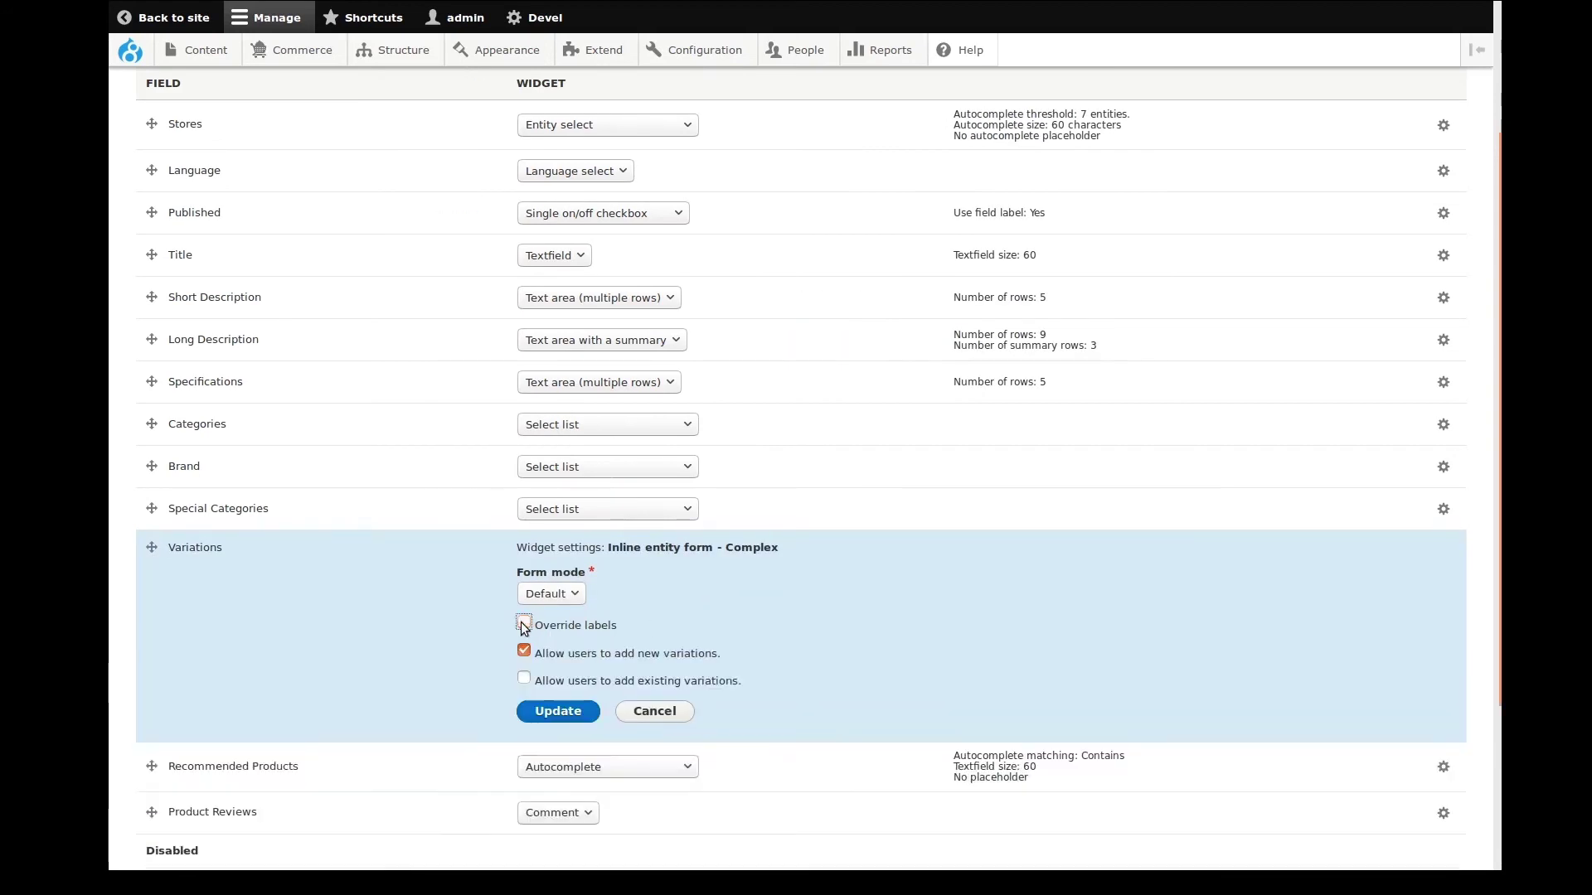
pyautogui.click(554, 713)
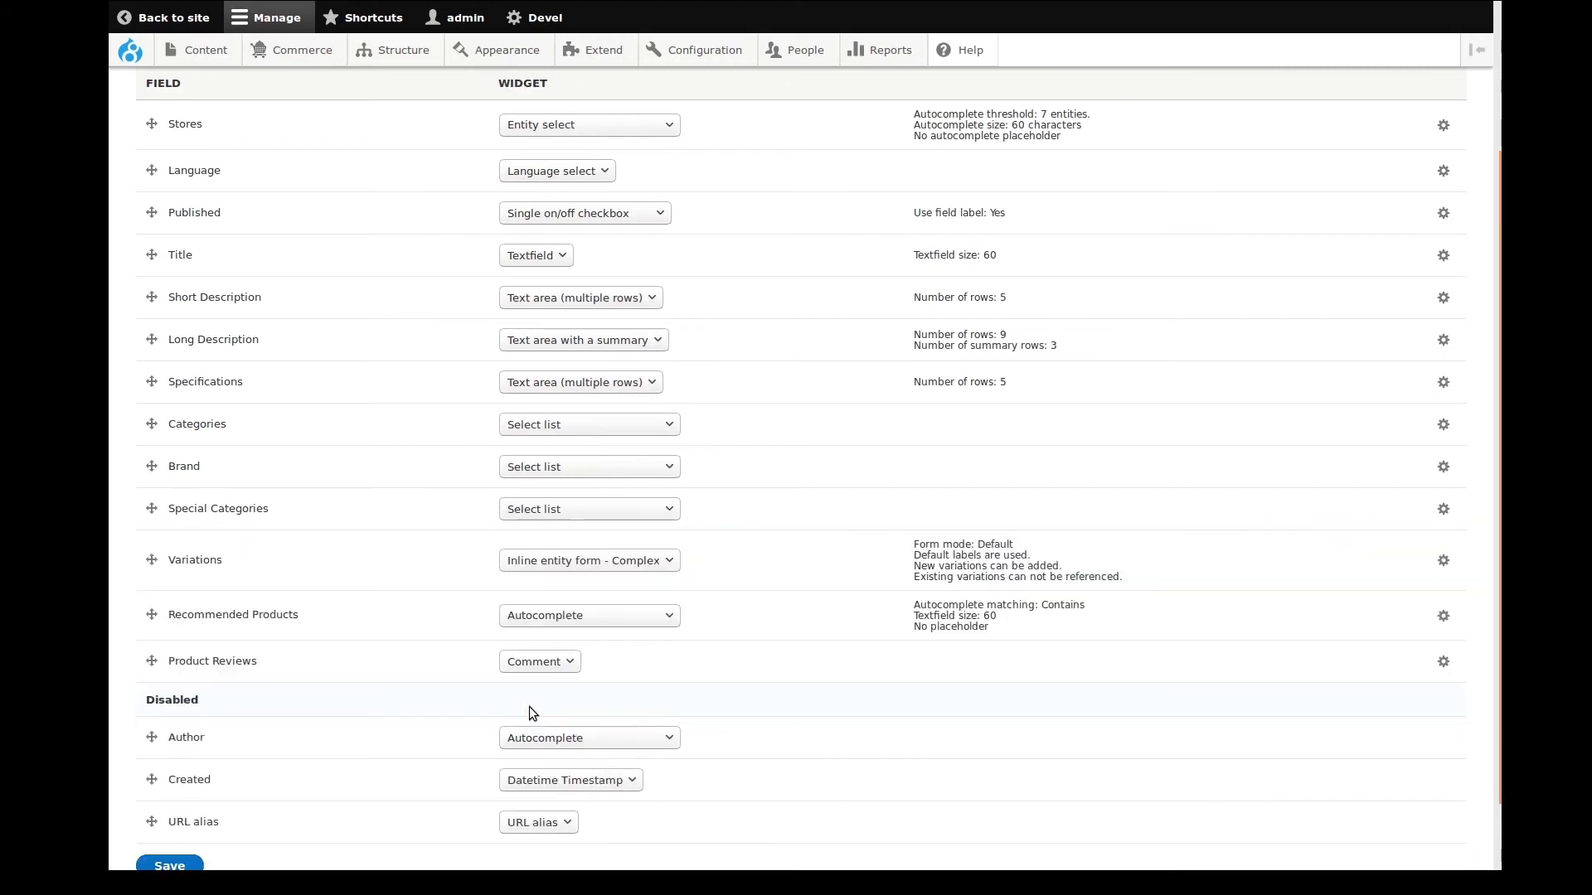
pyautogui.scroll(-1, 360, 695)
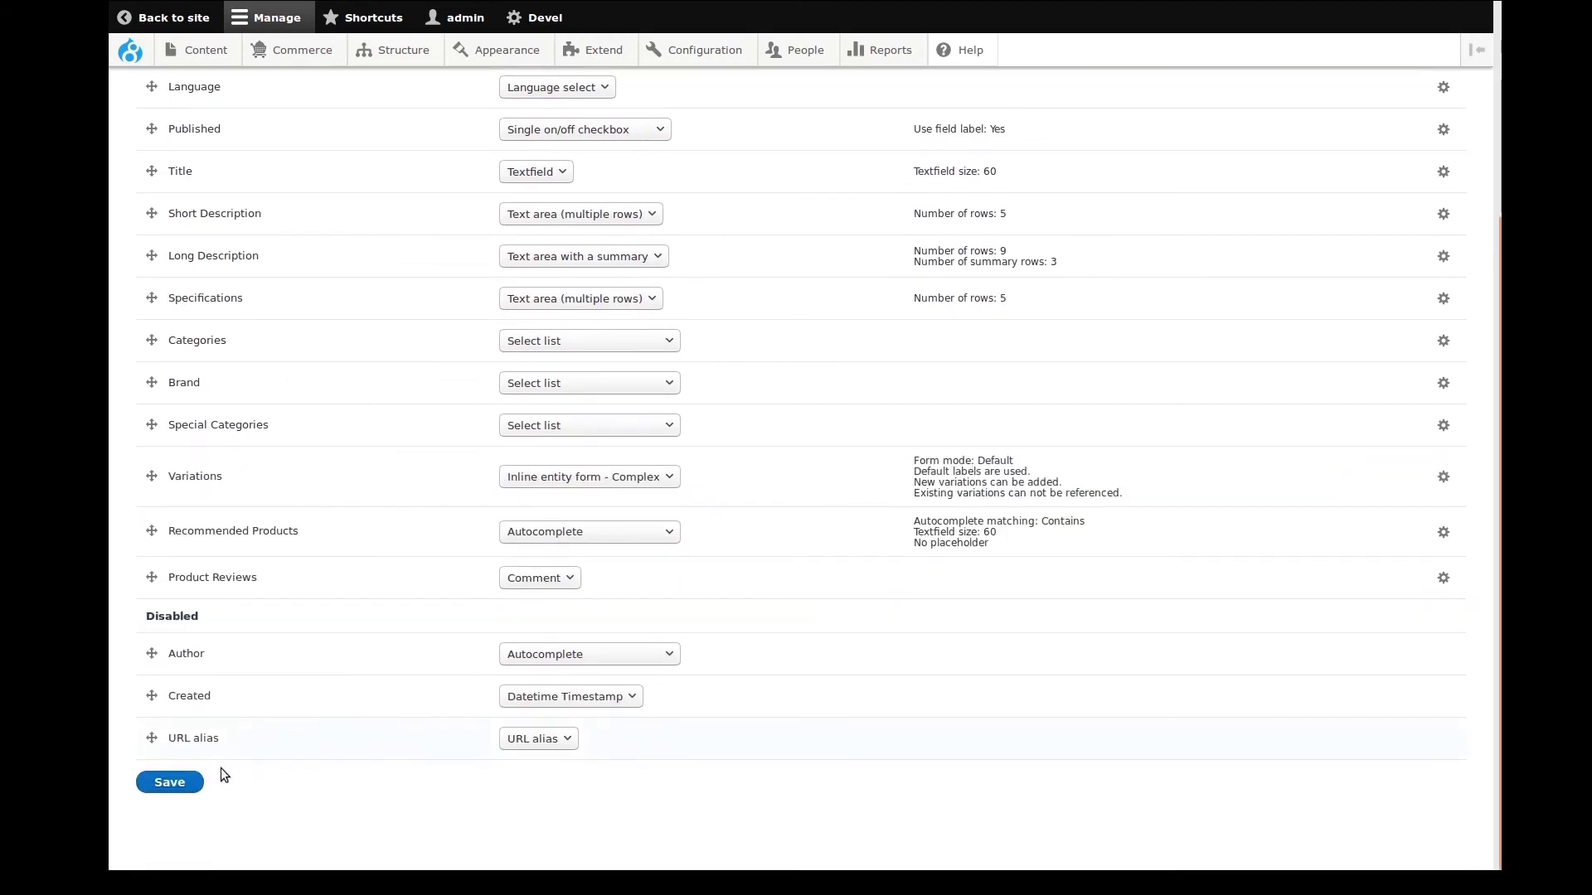
pyautogui.click(170, 783)
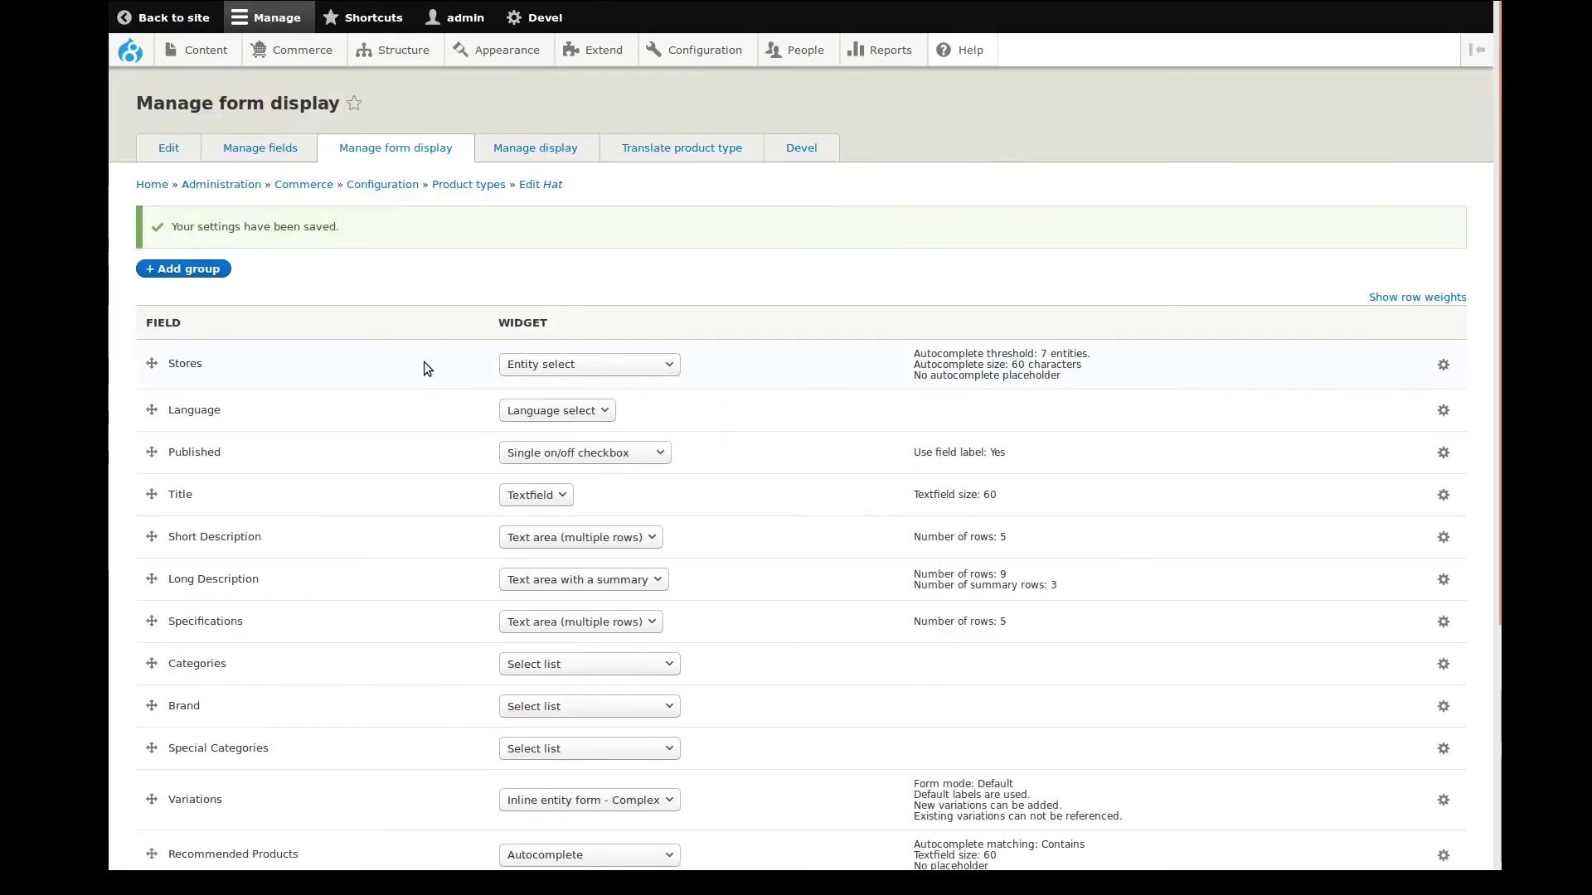
# On Hat's Manage display, hide the Variations label and show Short Description's label inline
pyautogui.click(528, 155)
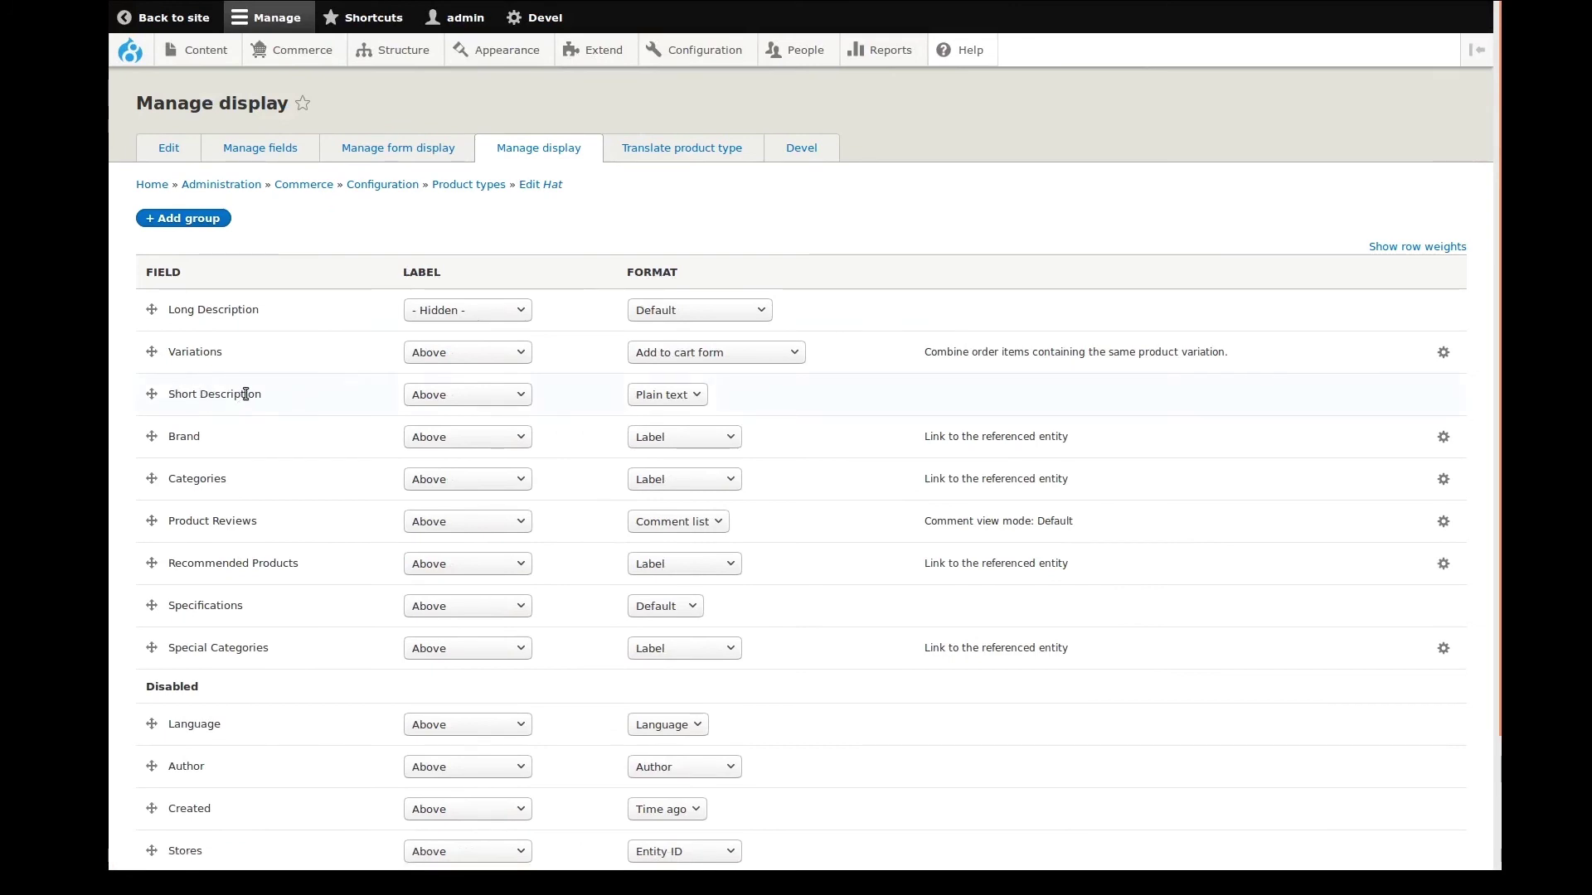
pyautogui.scroll(-1, 206, 458)
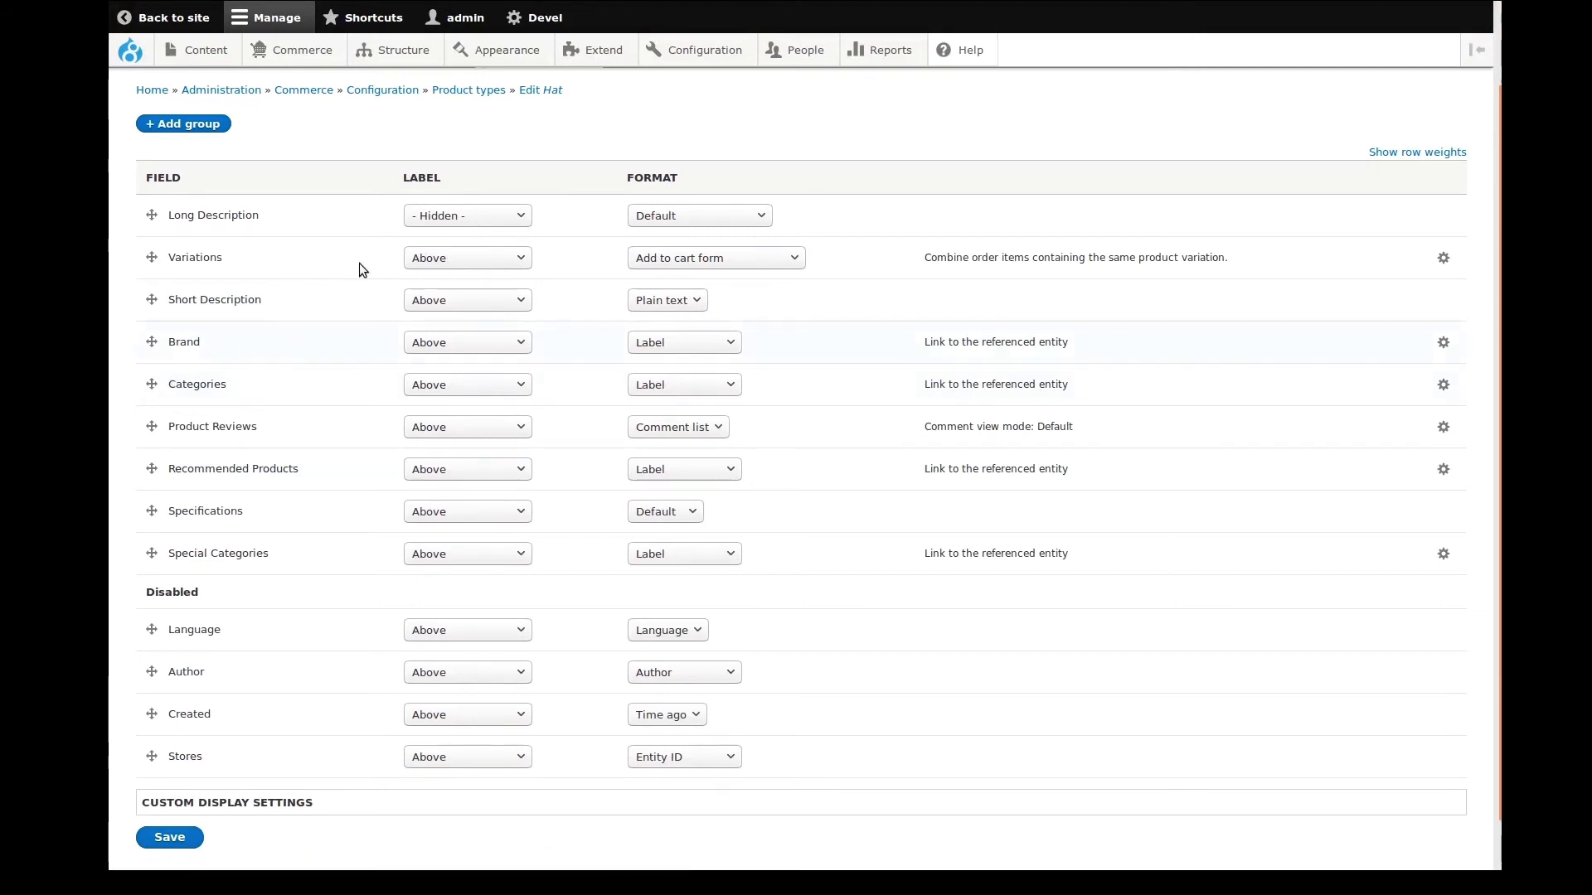
pyautogui.click(456, 257)
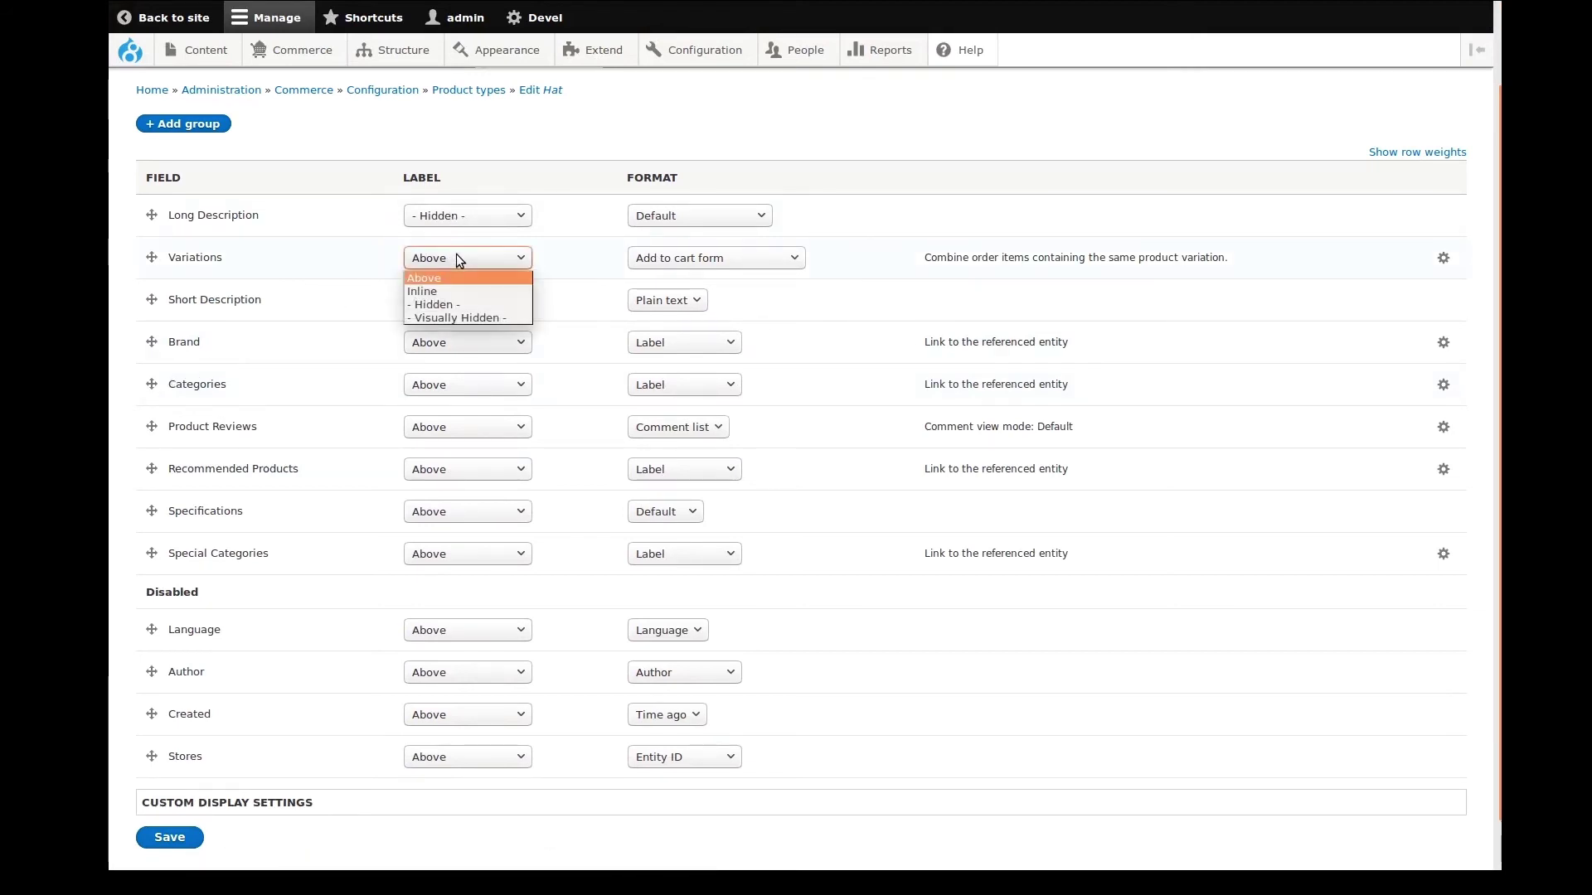
pyautogui.click(439, 302)
pyautogui.click(447, 300)
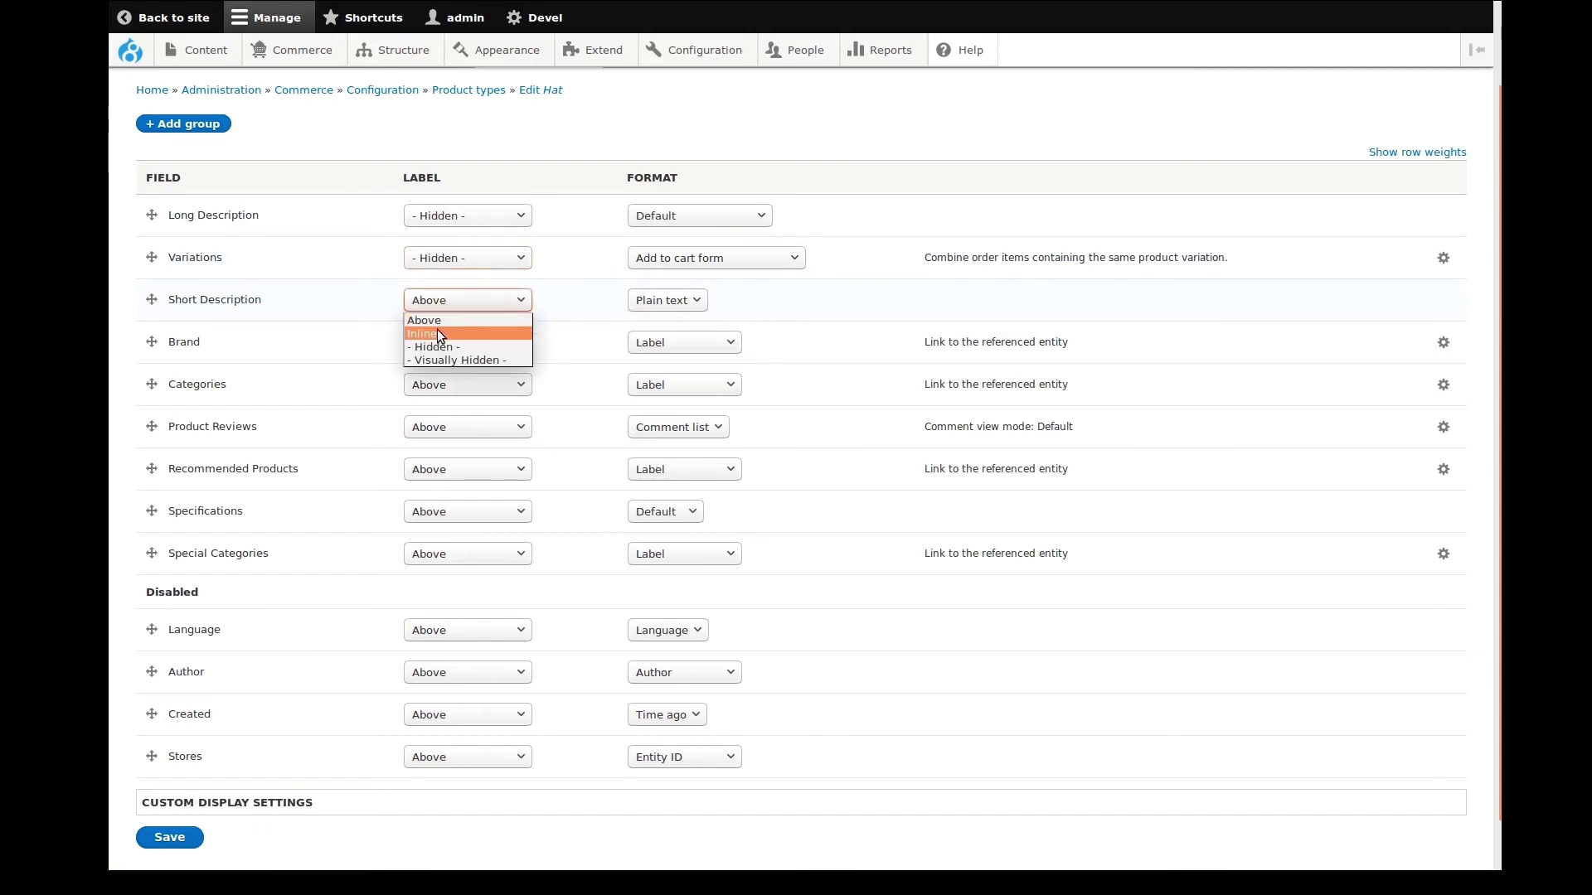
pyautogui.click(436, 332)
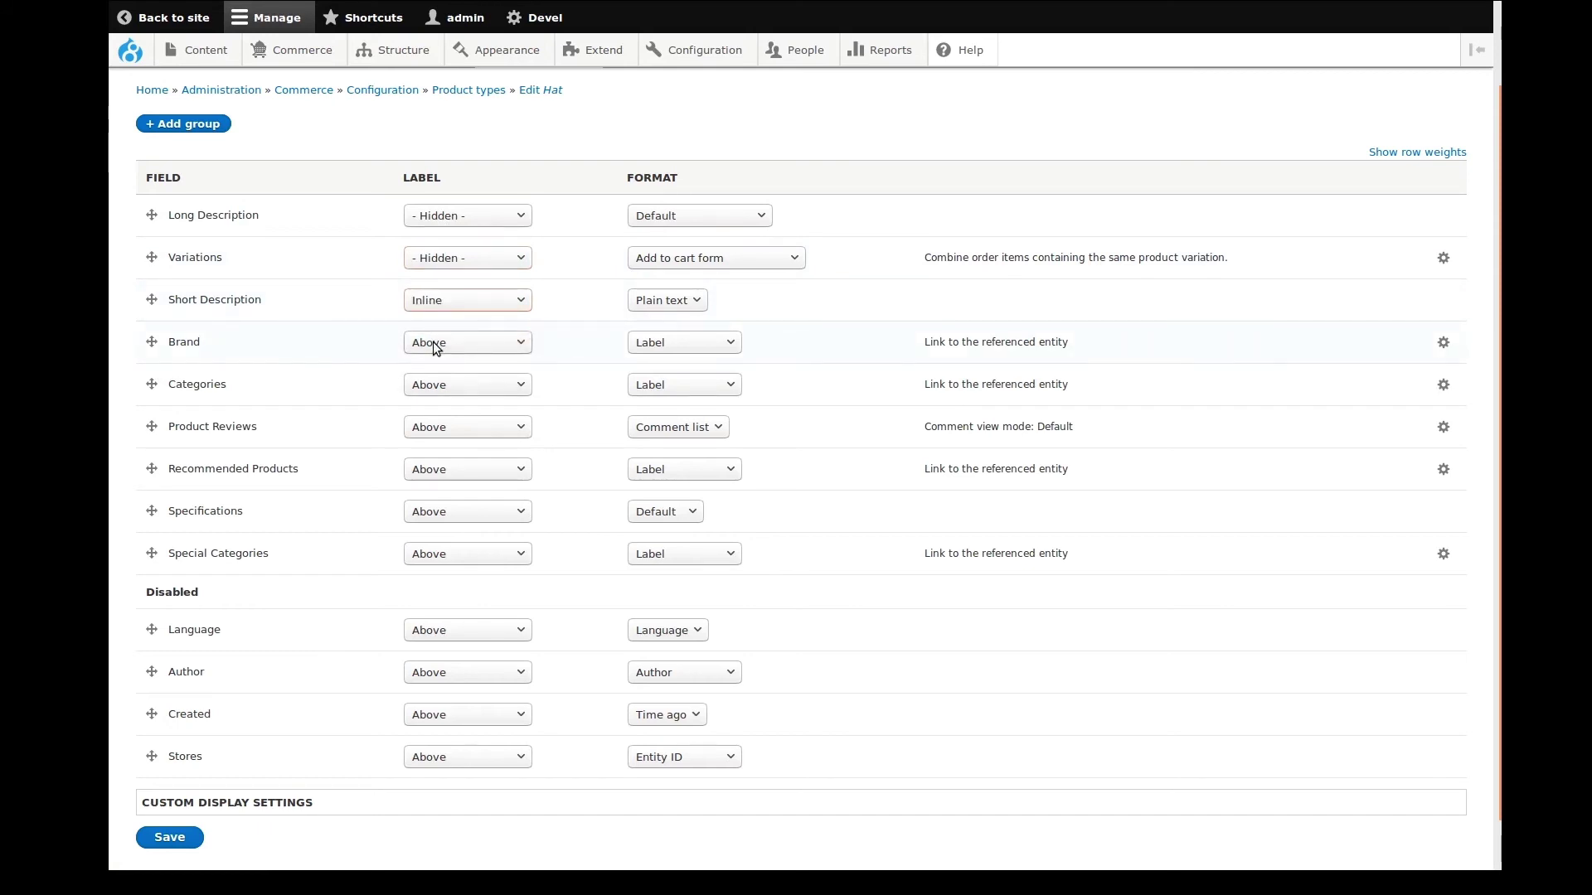
# Hide the Brand, Categories, Product Reviews, Specifications and Special Categories labels
pyautogui.click(435, 343)
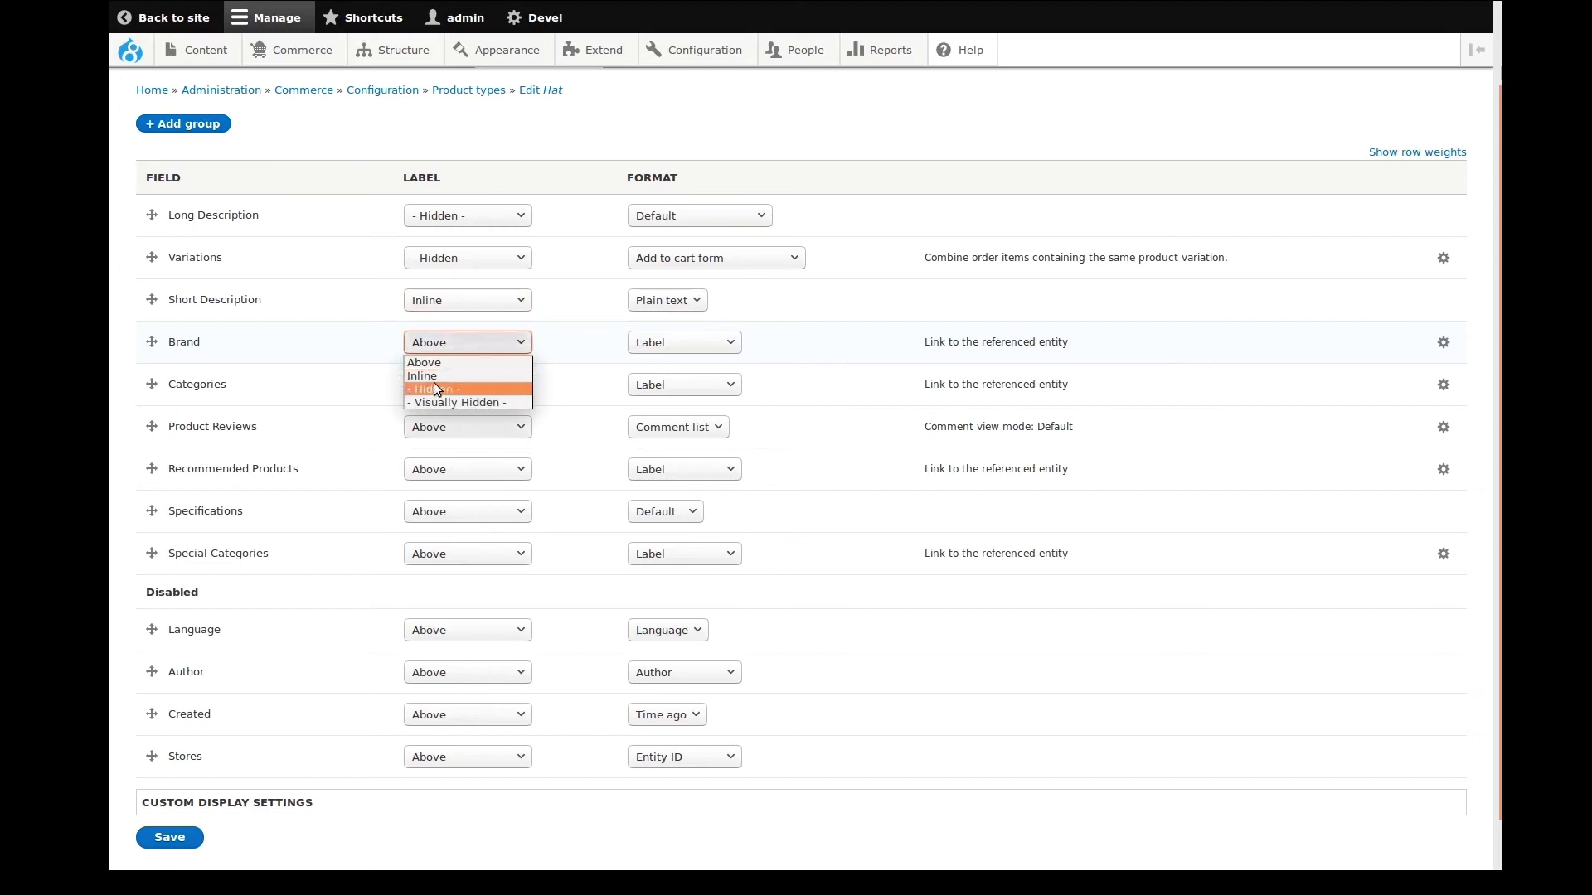
pyautogui.click(435, 386)
pyautogui.click(441, 385)
pyautogui.click(439, 429)
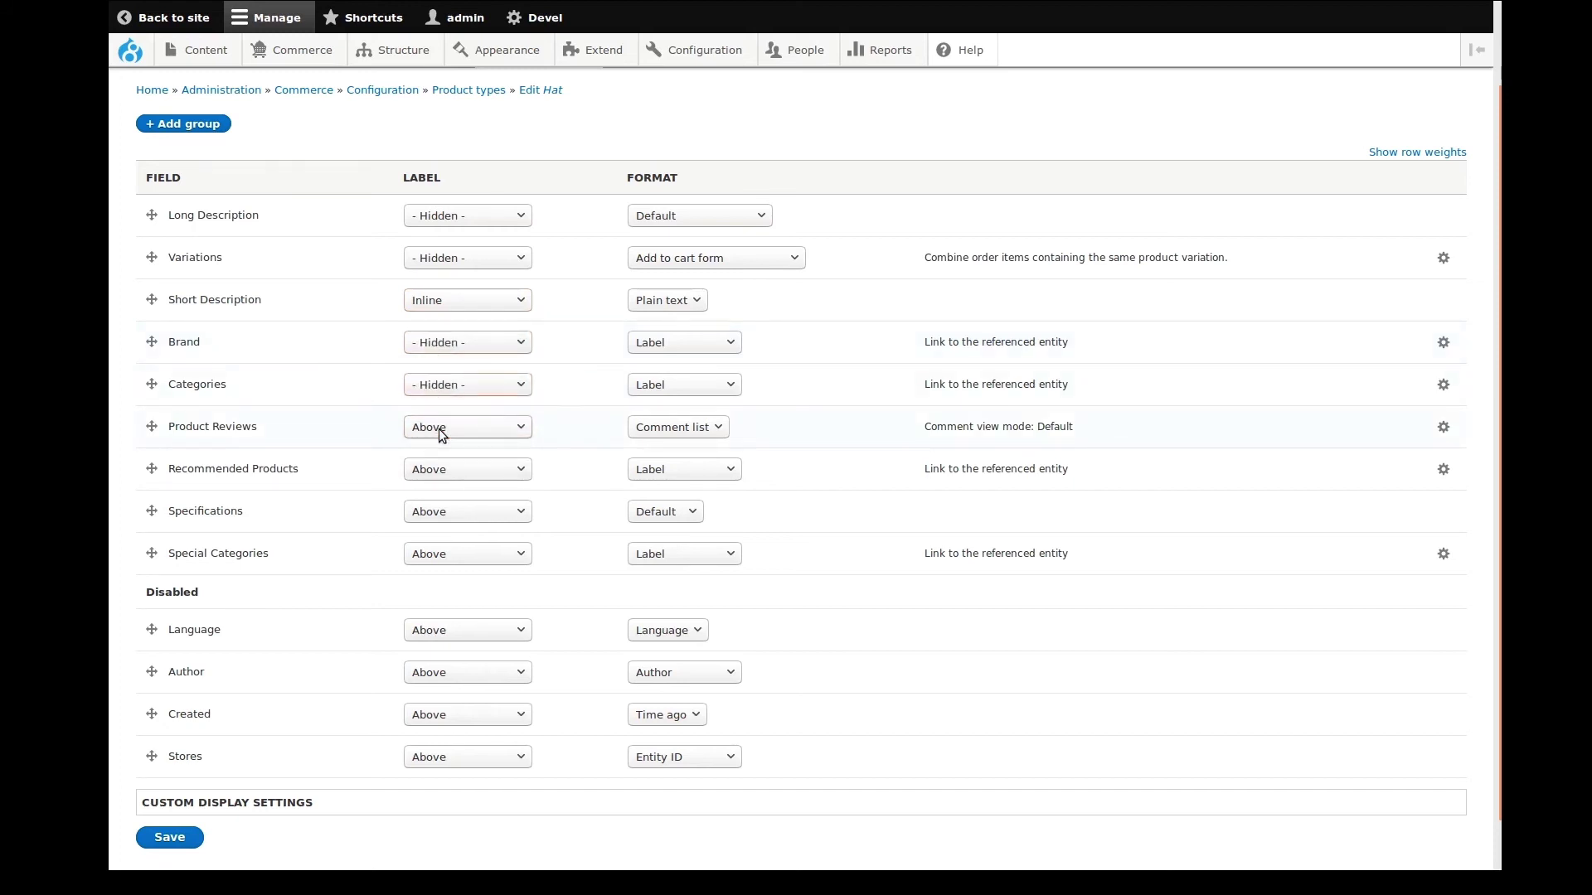
pyautogui.click(445, 429)
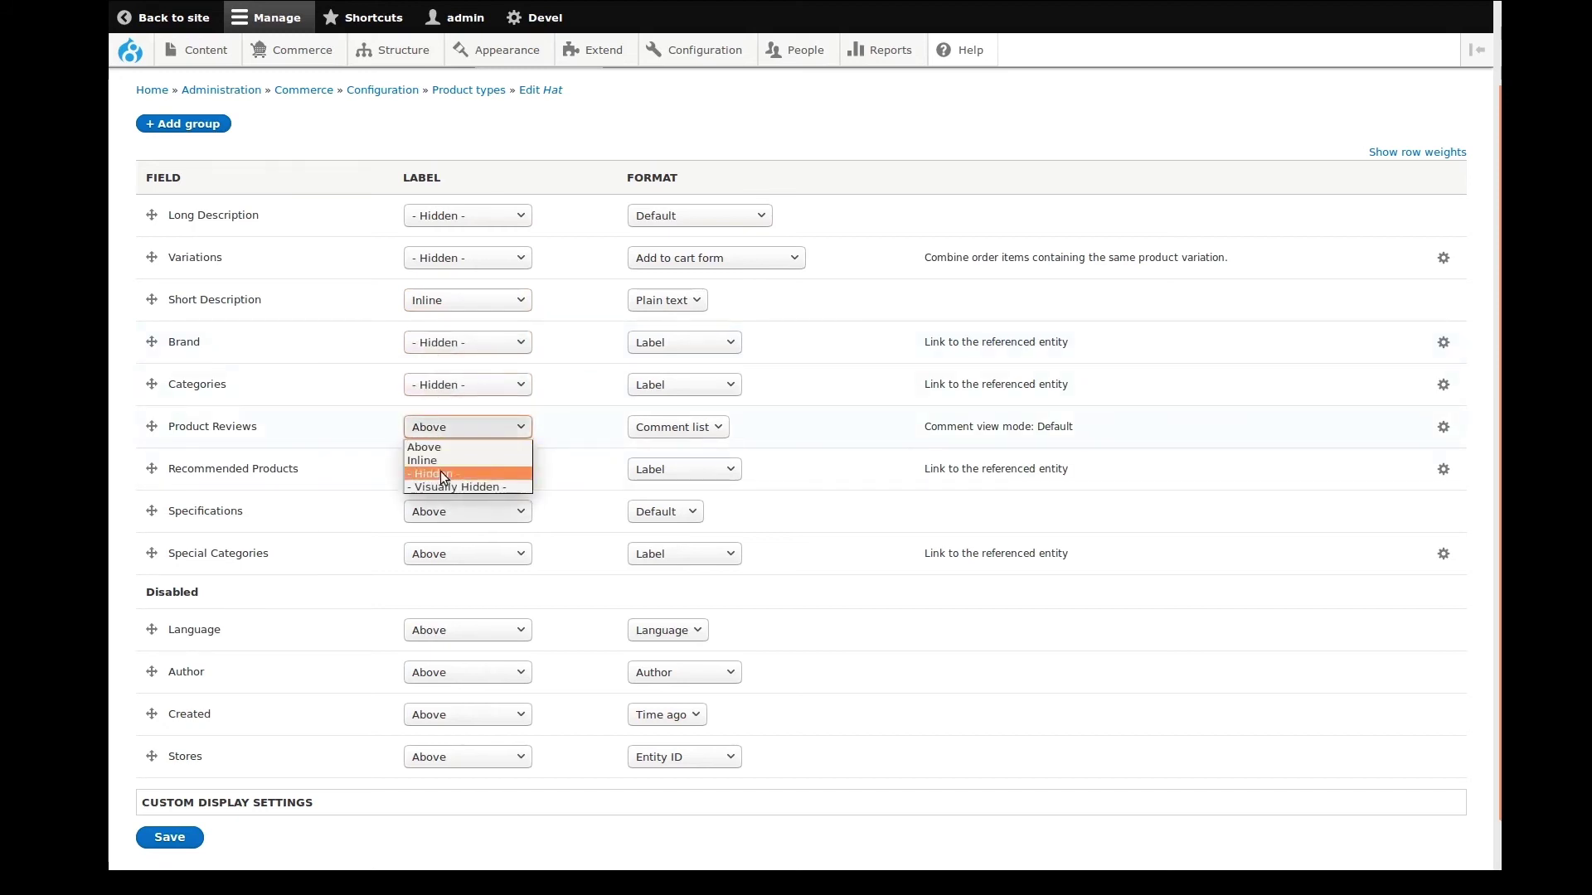
pyautogui.click(440, 472)
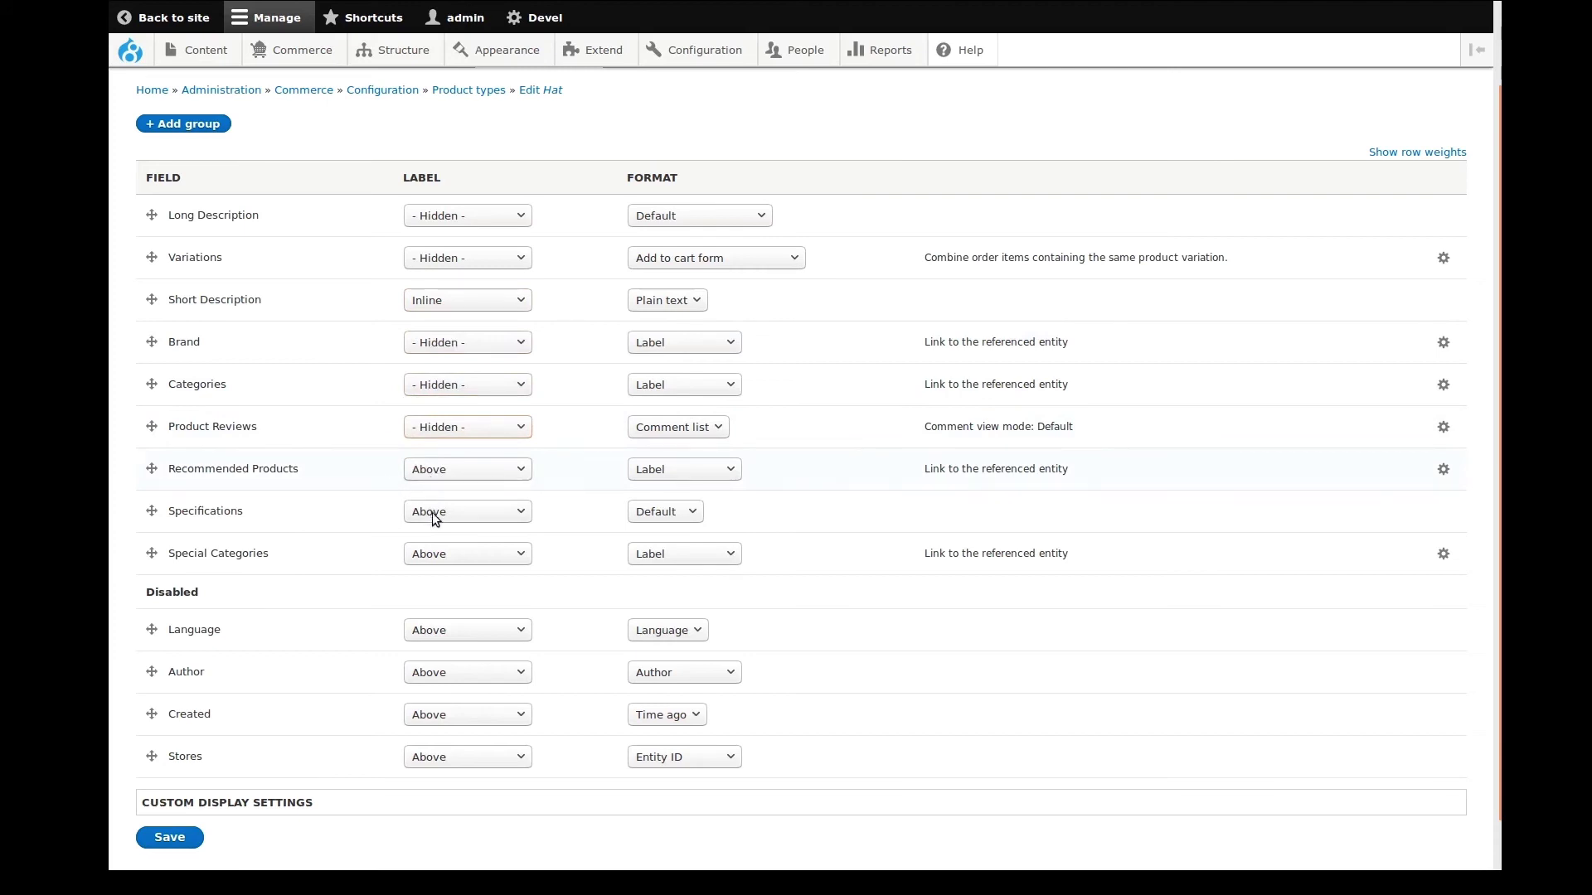
pyautogui.click(434, 513)
pyautogui.click(436, 552)
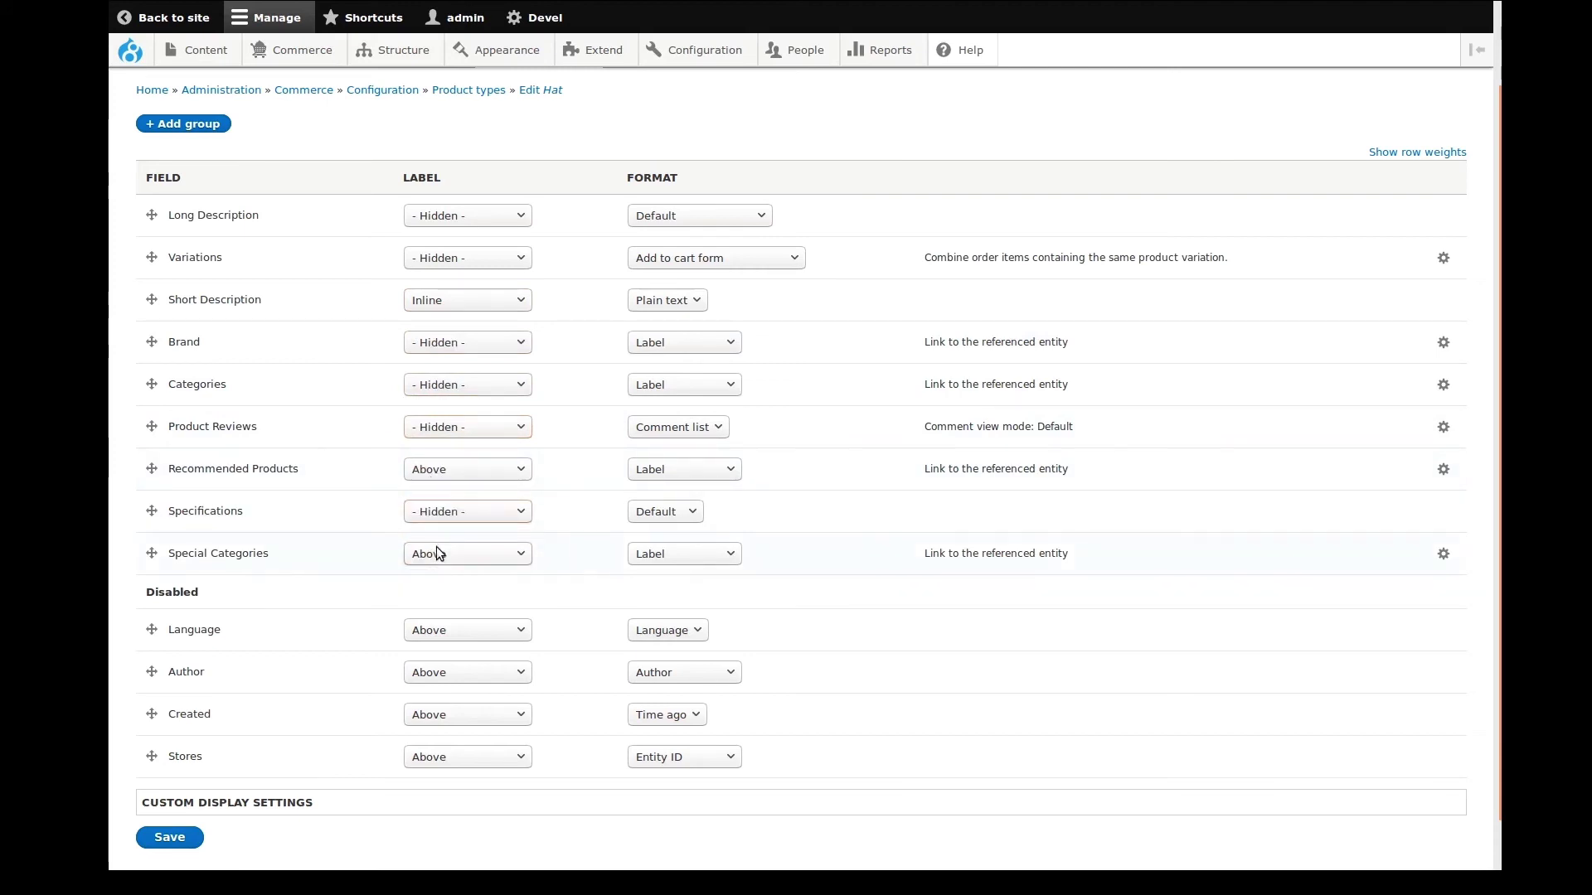
pyautogui.click(438, 554)
pyautogui.click(430, 598)
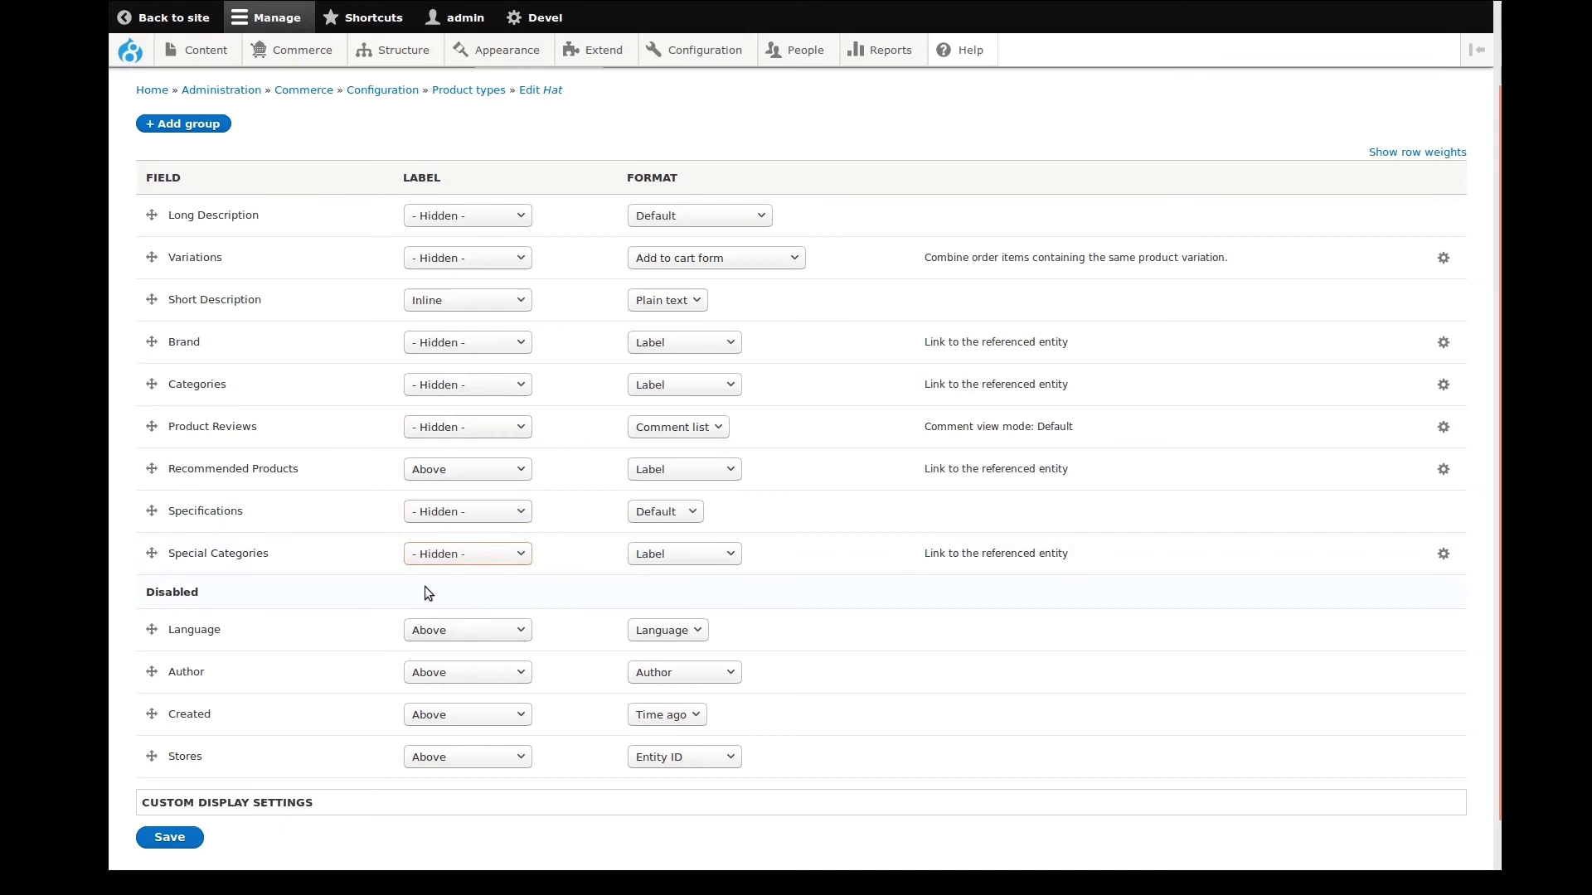
# Reorder display fields: Brand first, then Short Description, Recommended Products last
pyautogui.moveTo(153, 472); pyautogui.dragTo(152, 534)
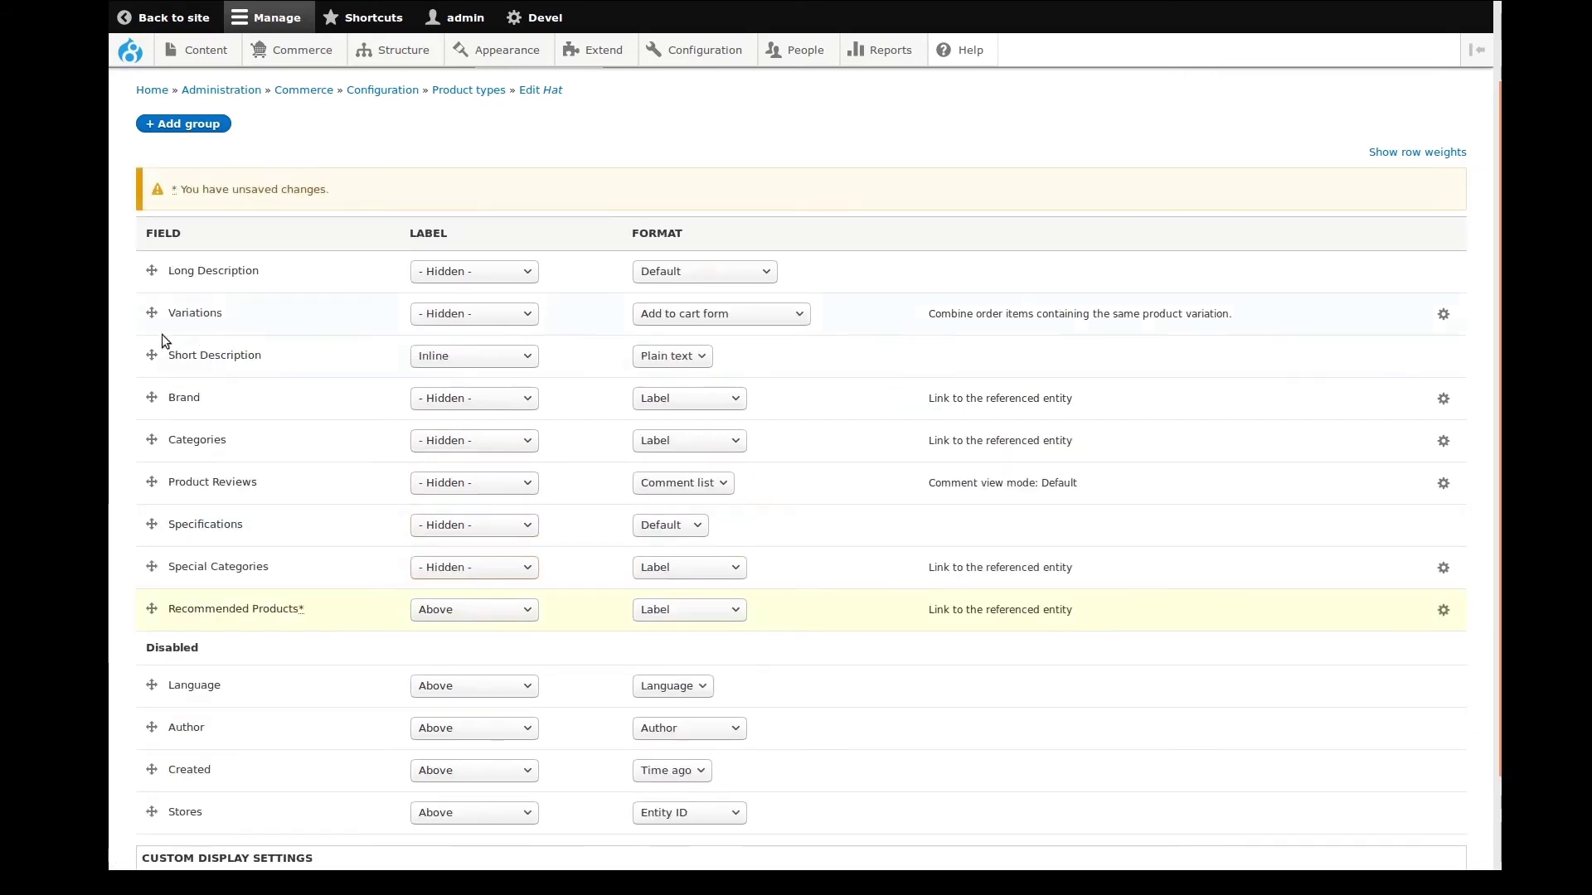
pyautogui.moveTo(151, 397); pyautogui.dragTo(150, 267)
pyautogui.moveTo(152, 399); pyautogui.dragTo(151, 356)
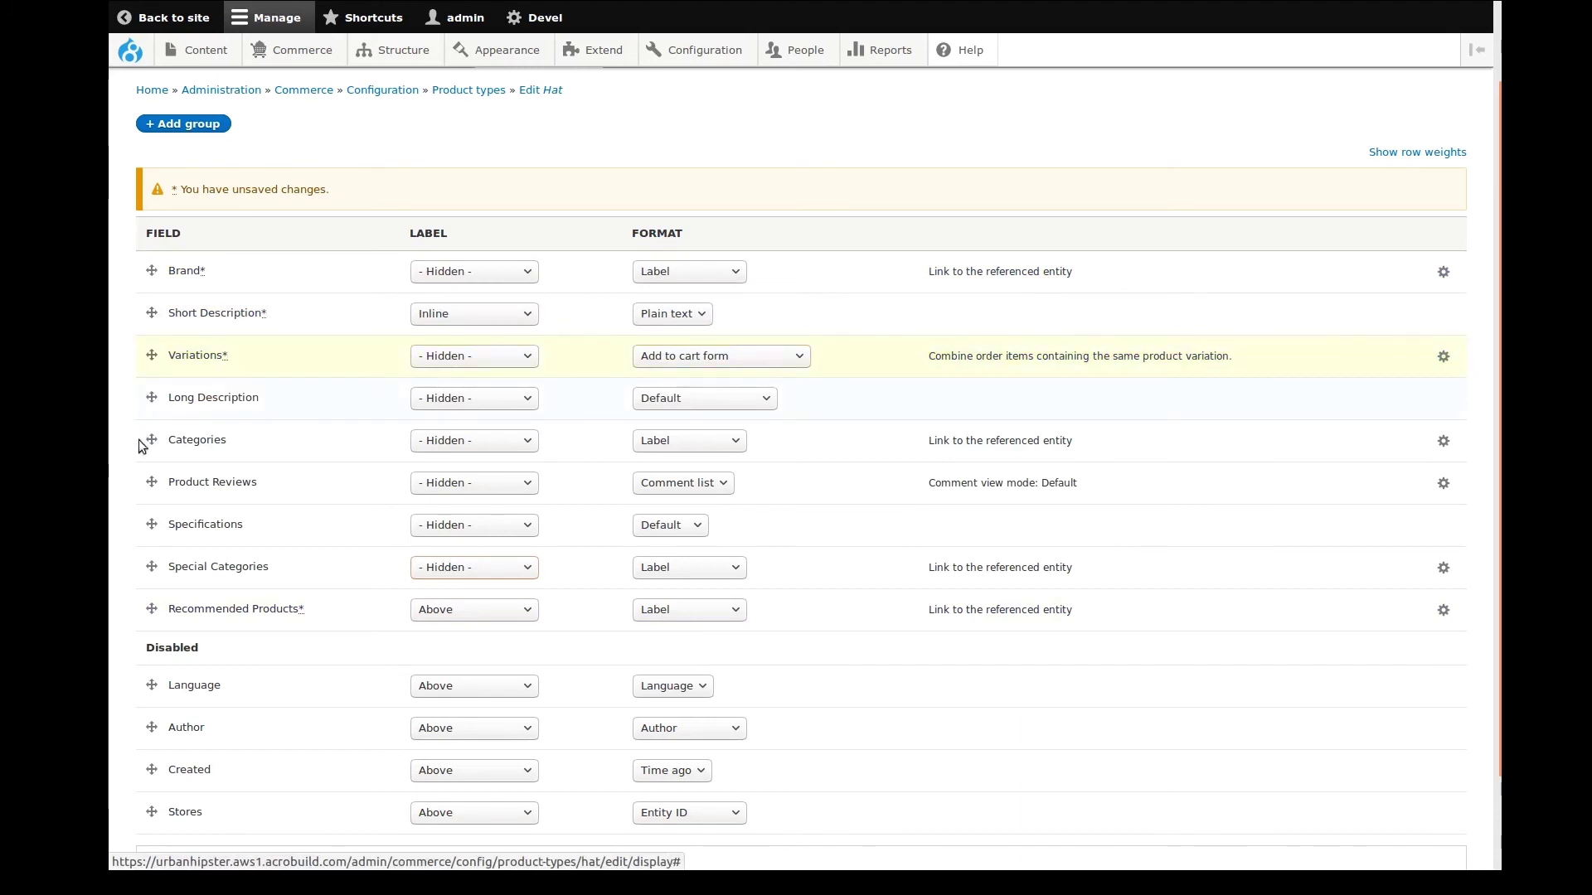
pyautogui.moveTo(151, 524); pyautogui.dragTo(152, 437)
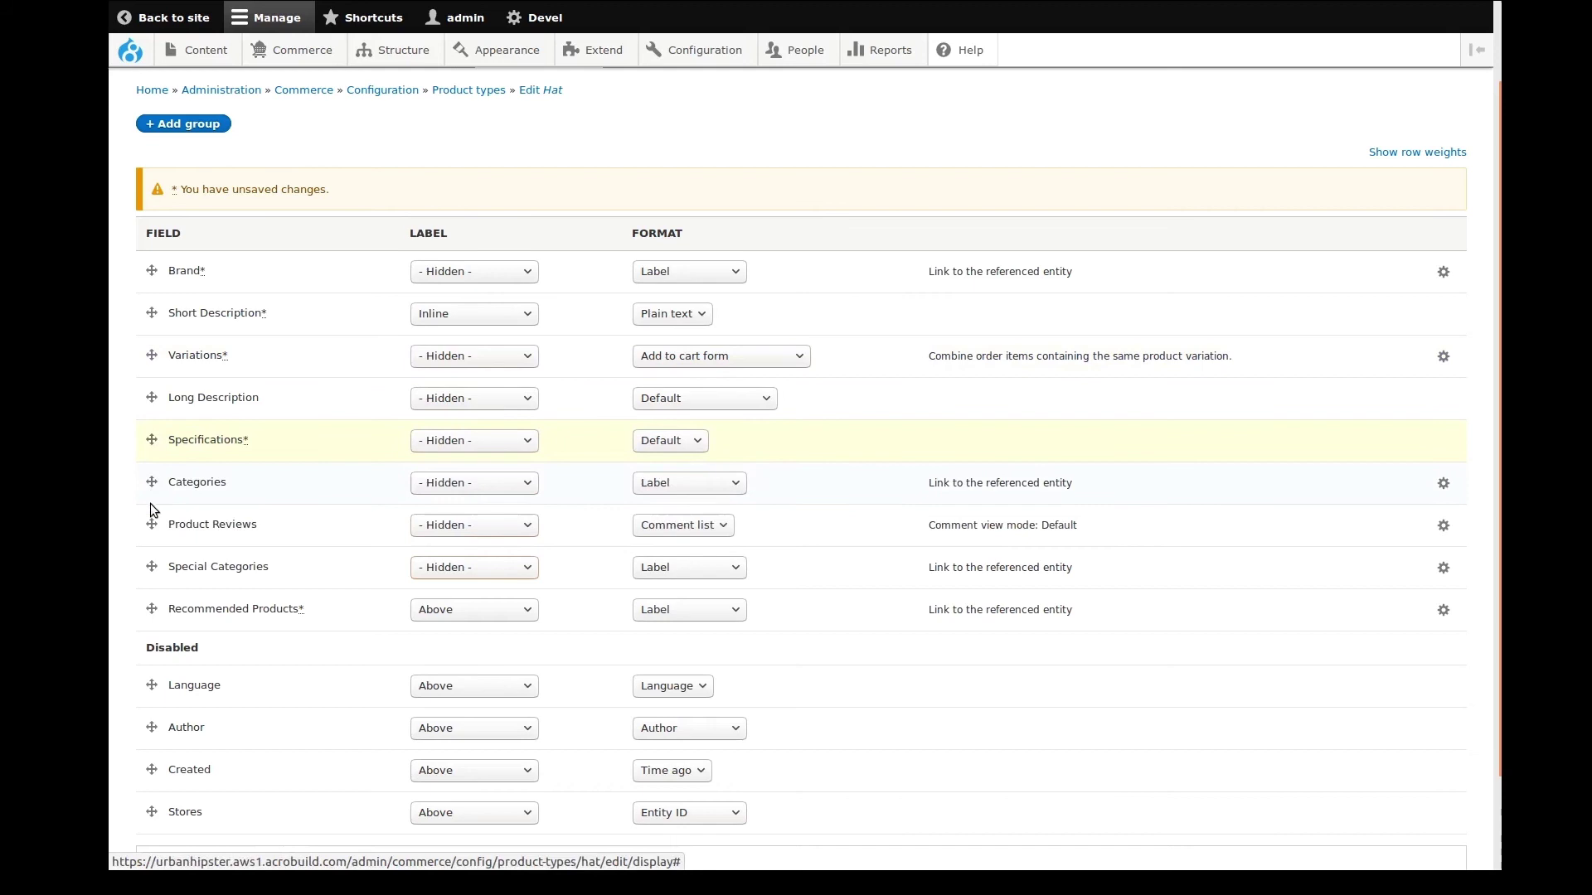
pyautogui.moveTo(151, 567); pyautogui.dragTo(153, 541)
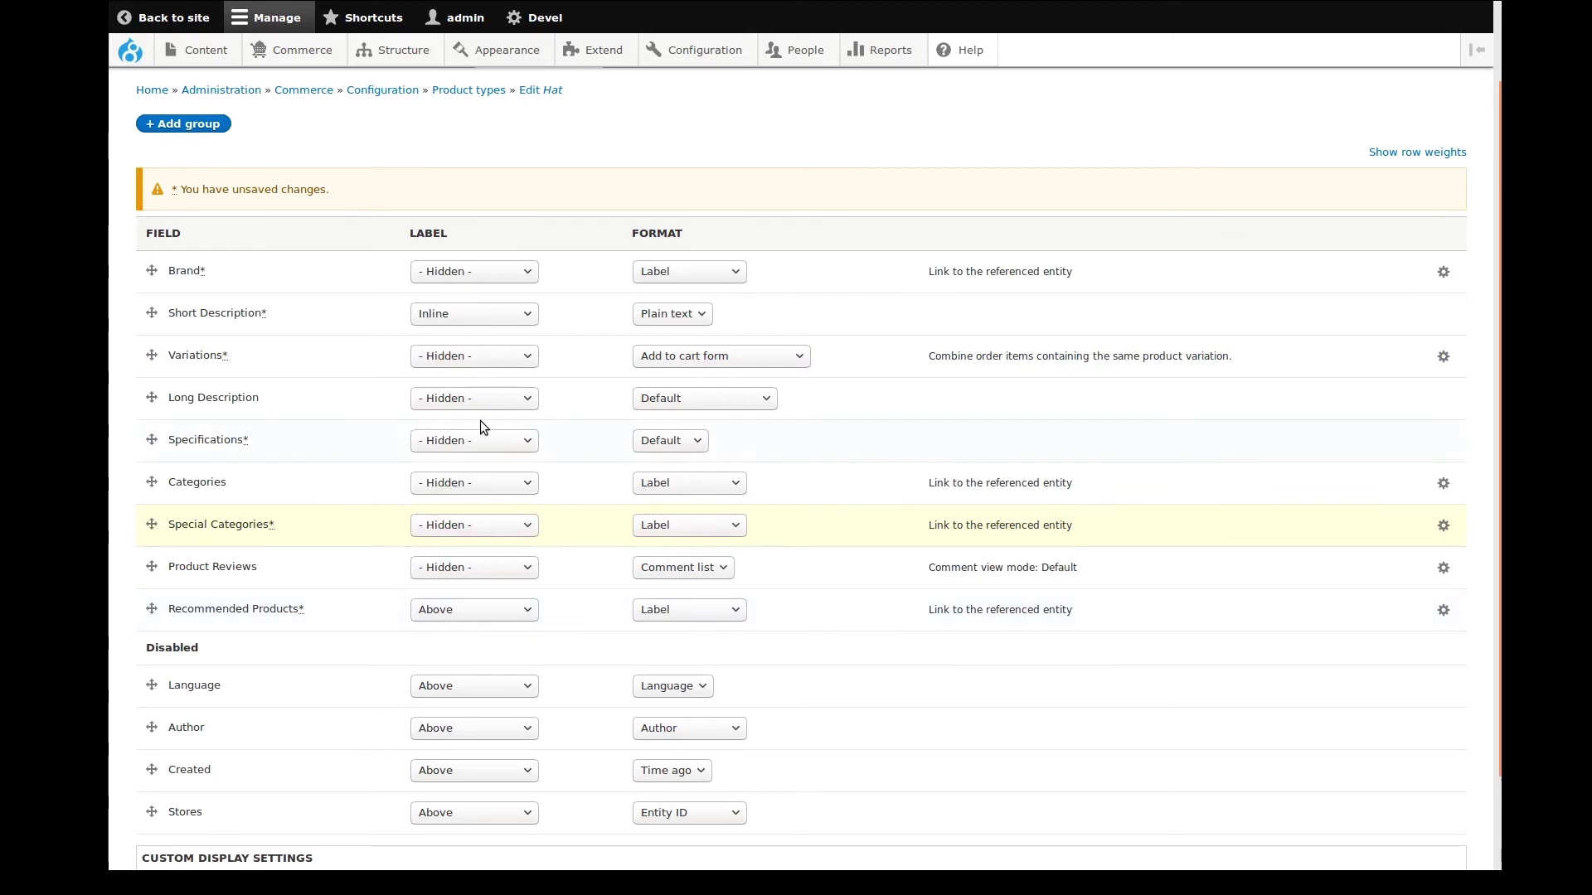
# Set the Short Description label to Hidden
pyautogui.click(505, 309)
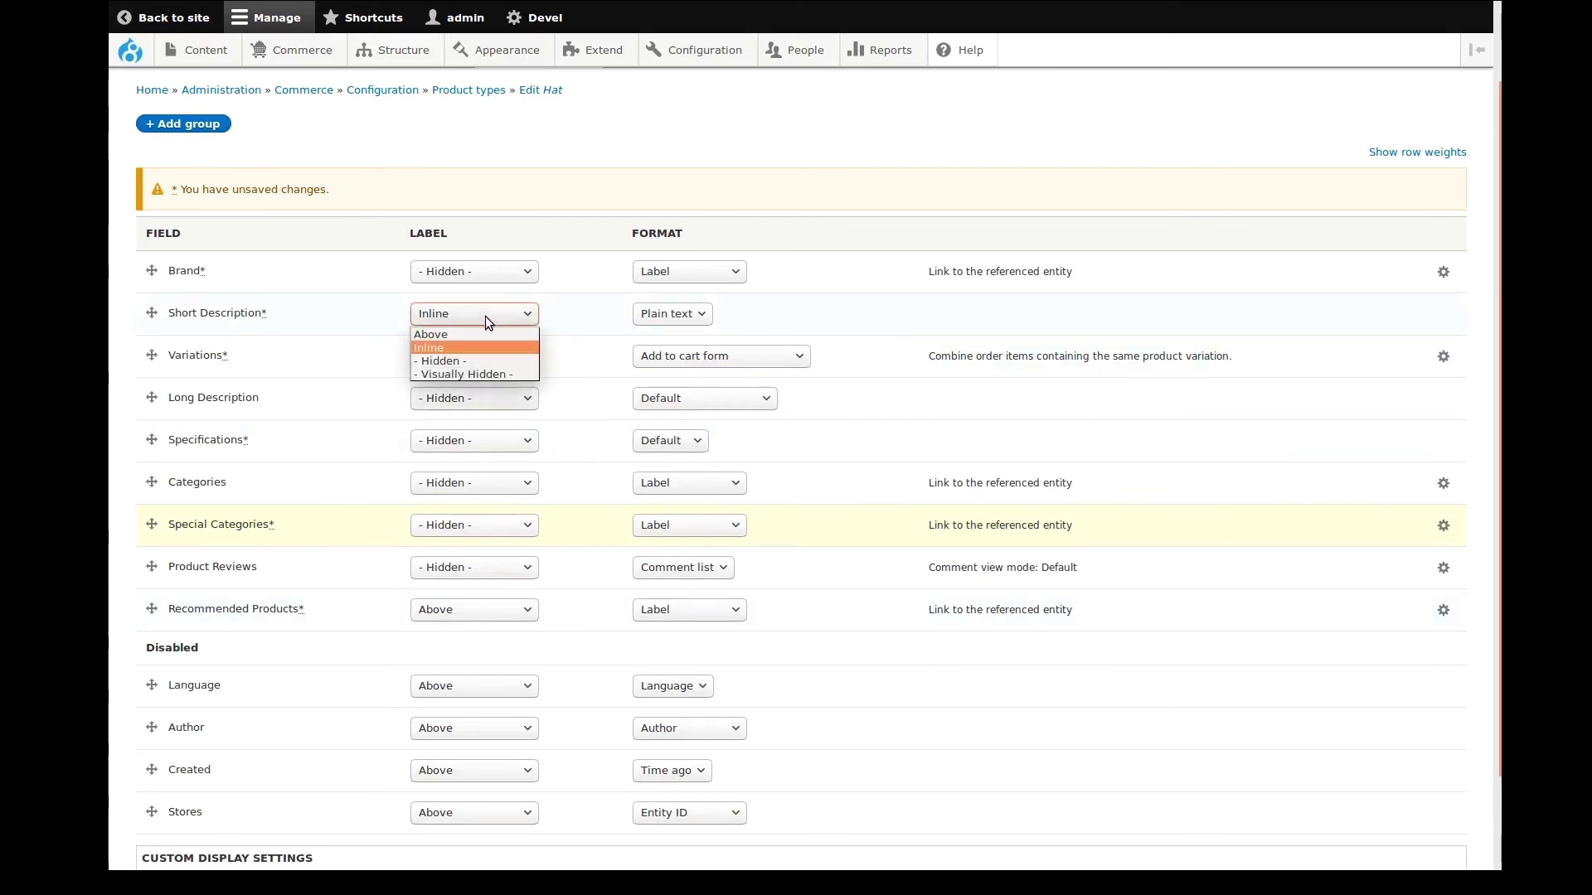
pyautogui.click(464, 362)
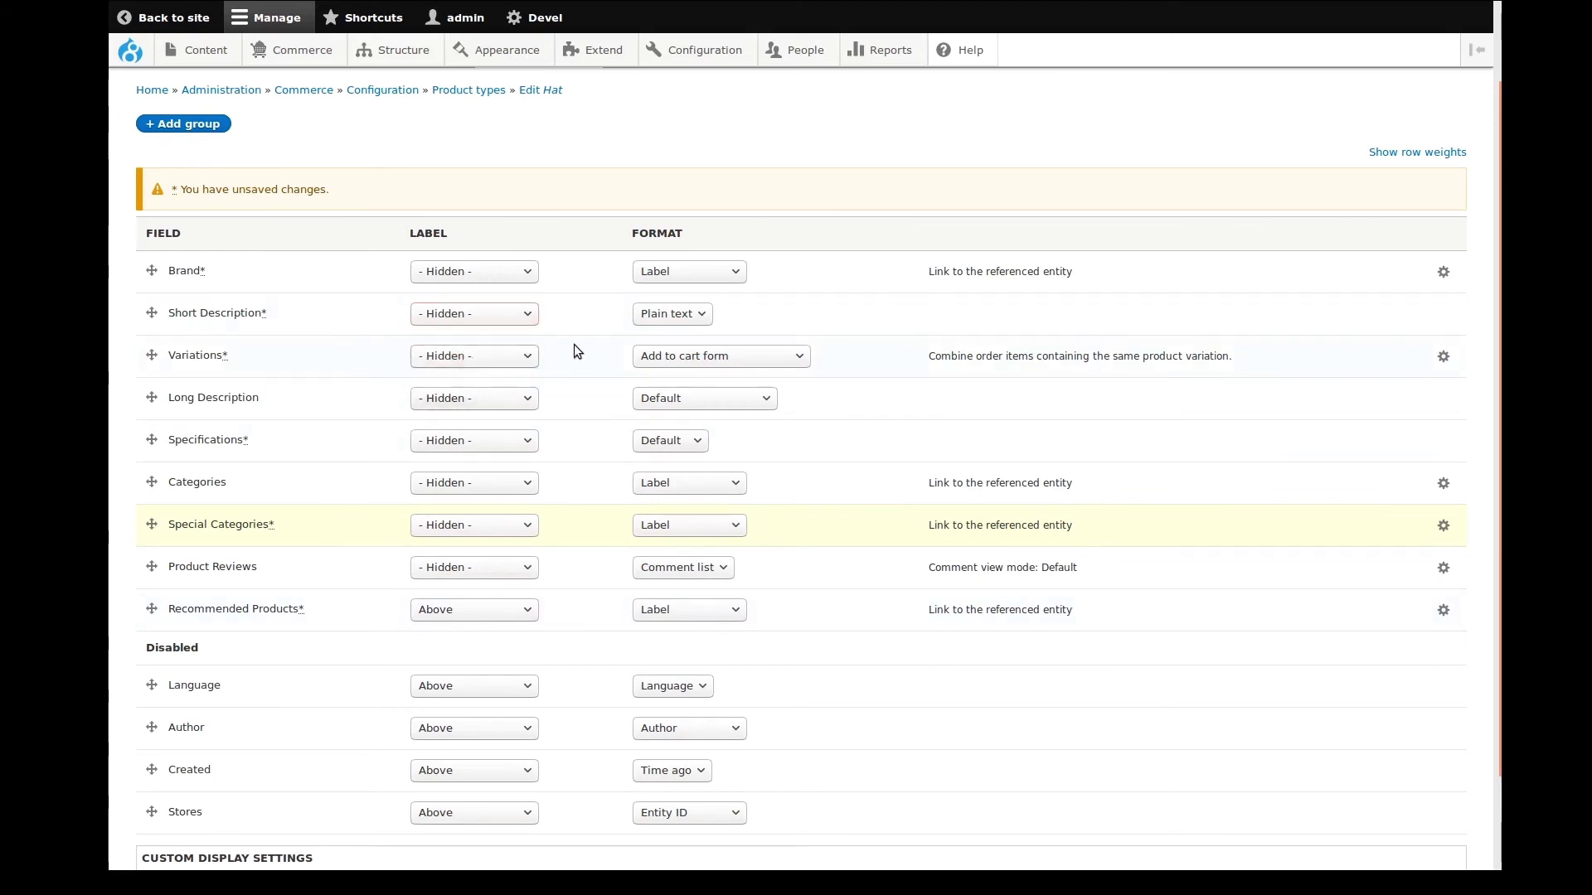
pyautogui.click(1443, 272)
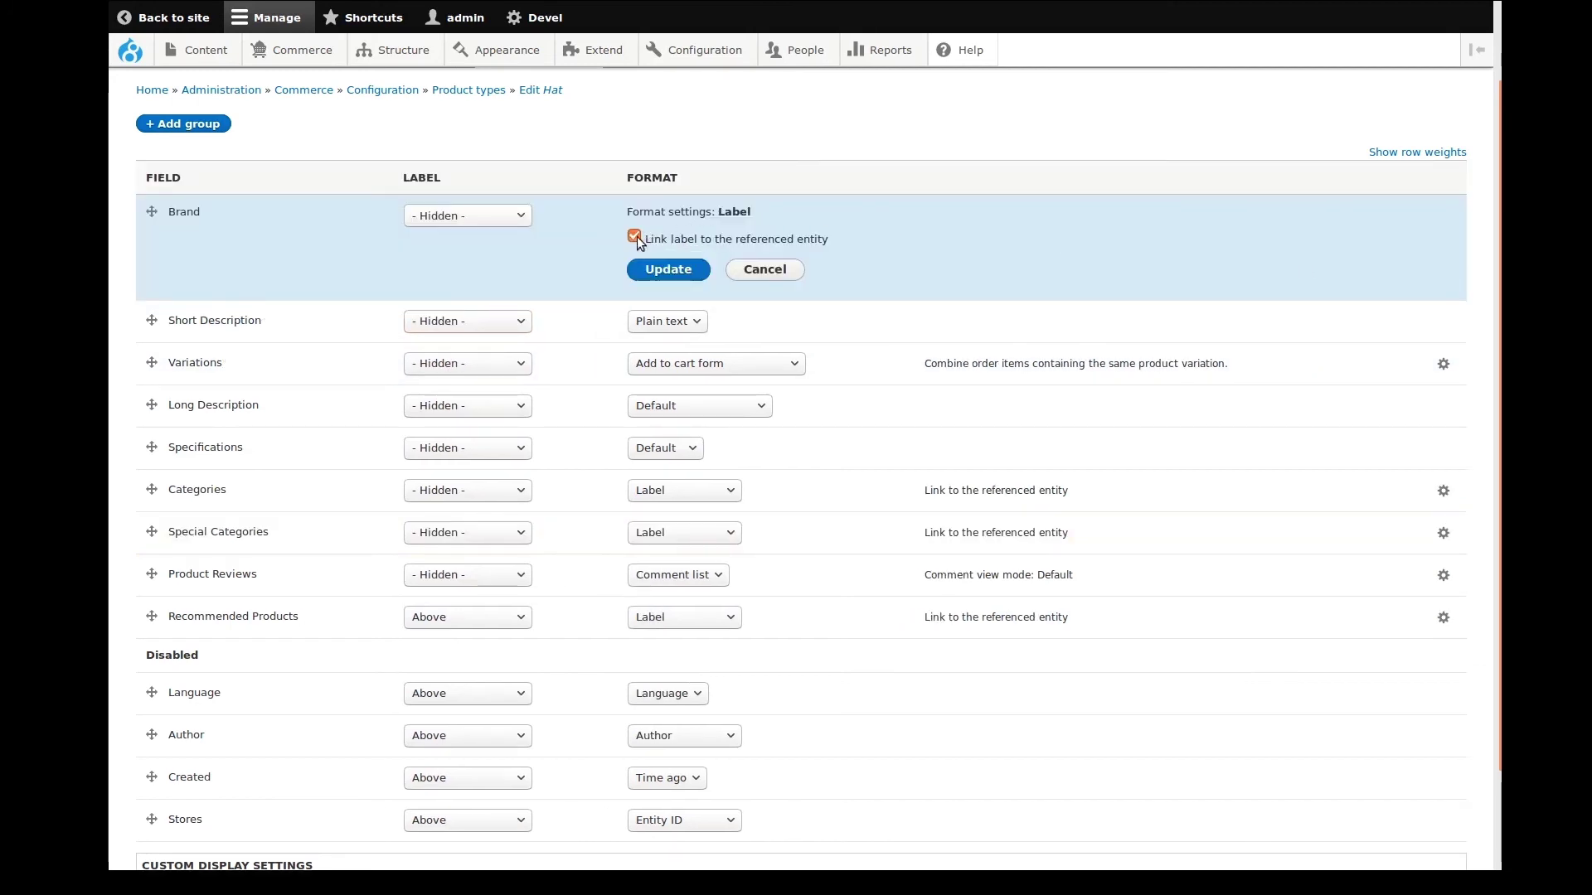
# Unlink the Brand, Categories and Special Categories labels from their referenced entities
pyautogui.click(636, 239)
pyautogui.click(669, 272)
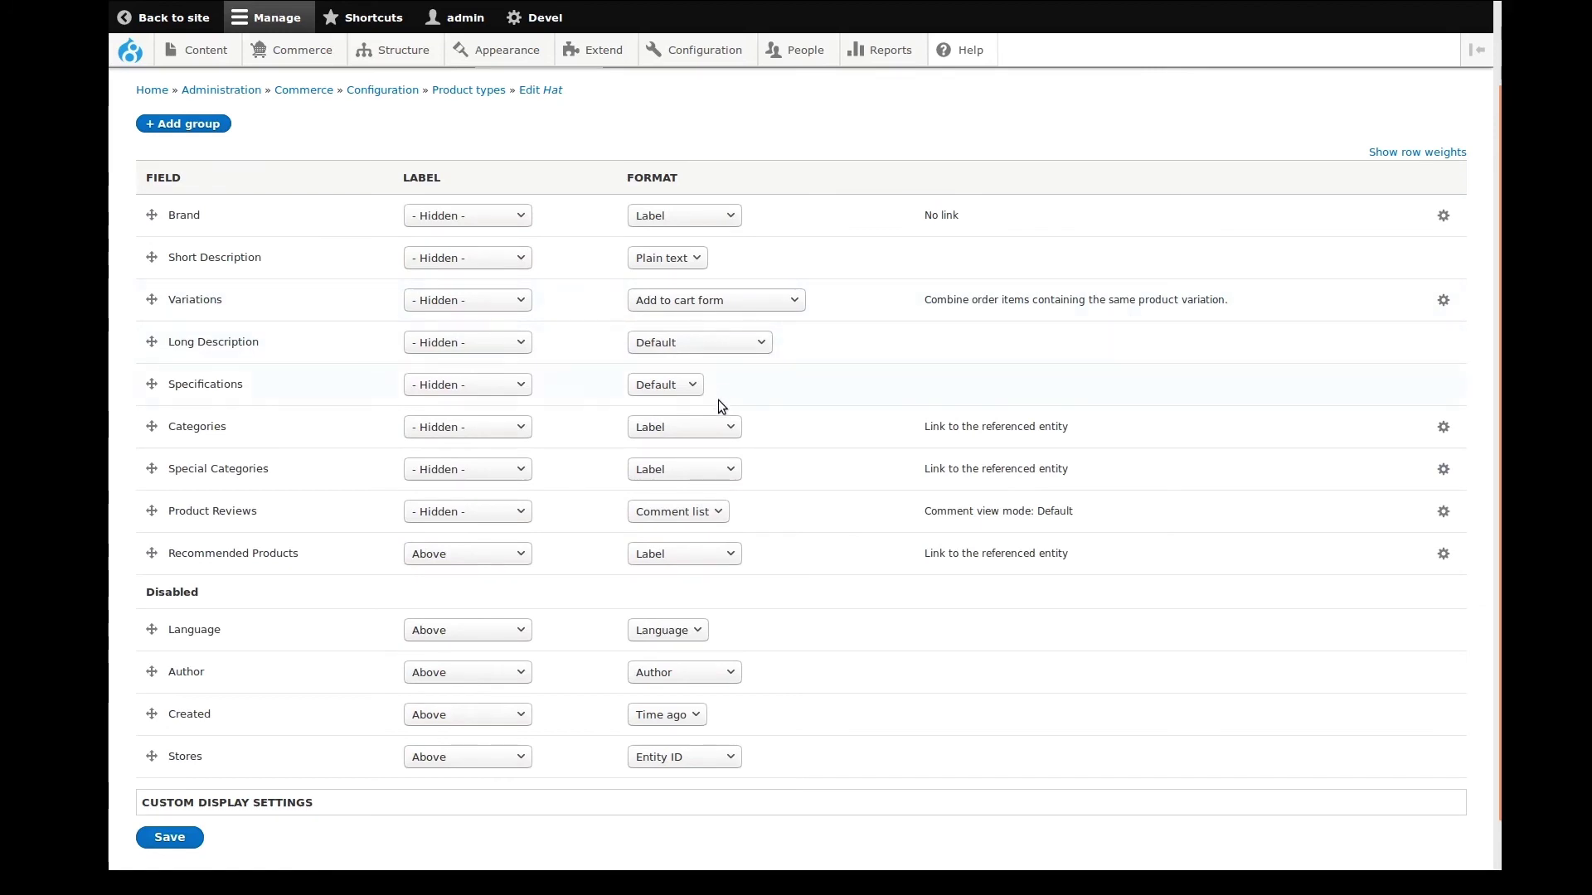
pyautogui.click(1442, 425)
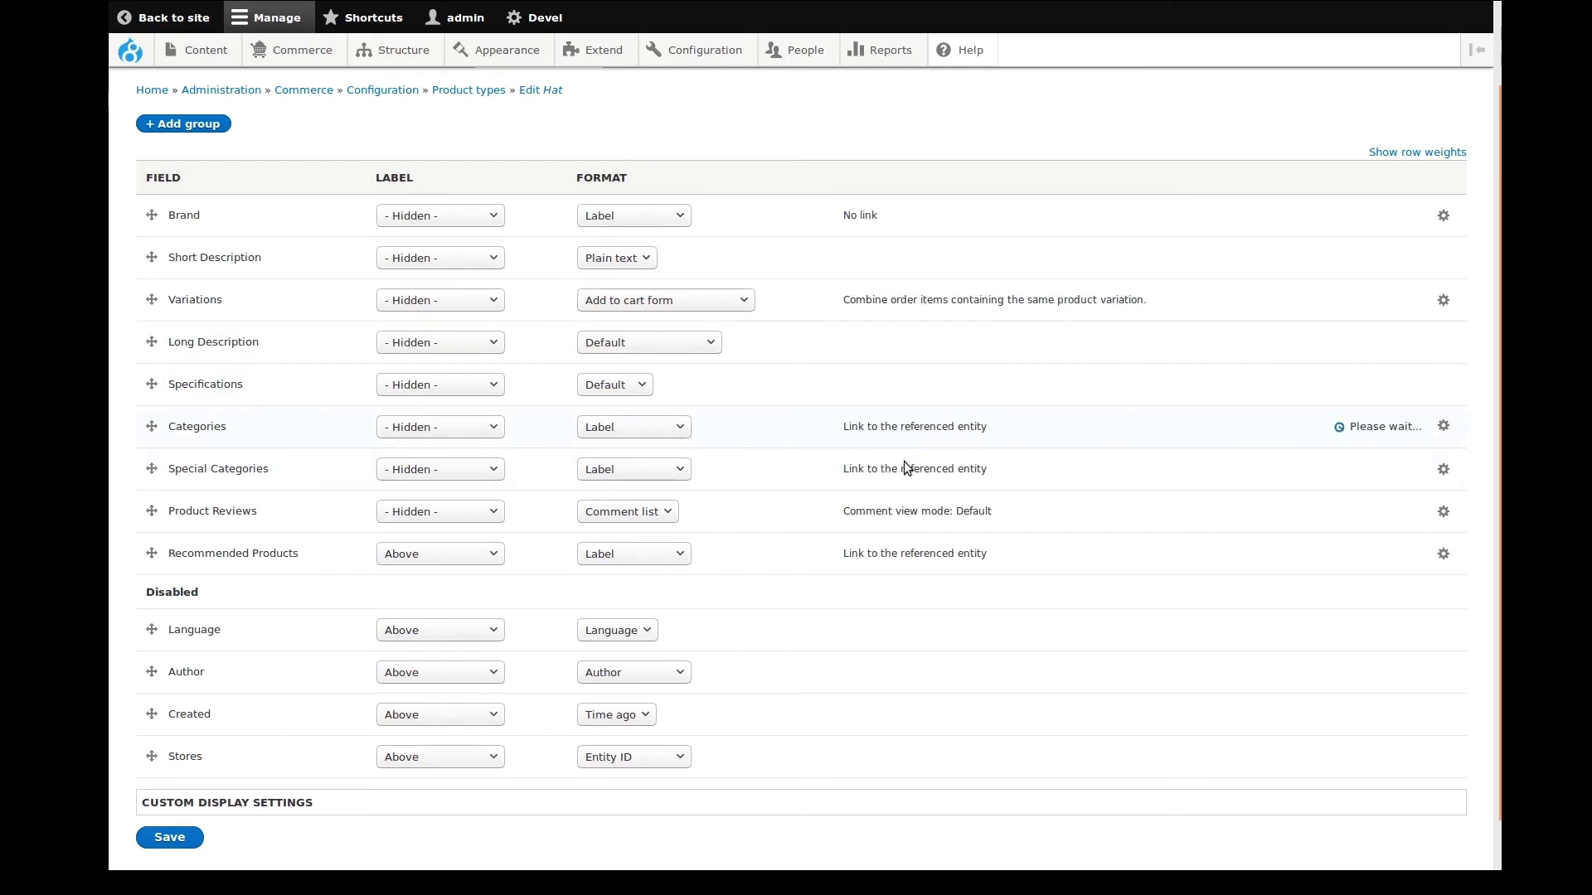
pyautogui.click(677, 452)
pyautogui.click(668, 480)
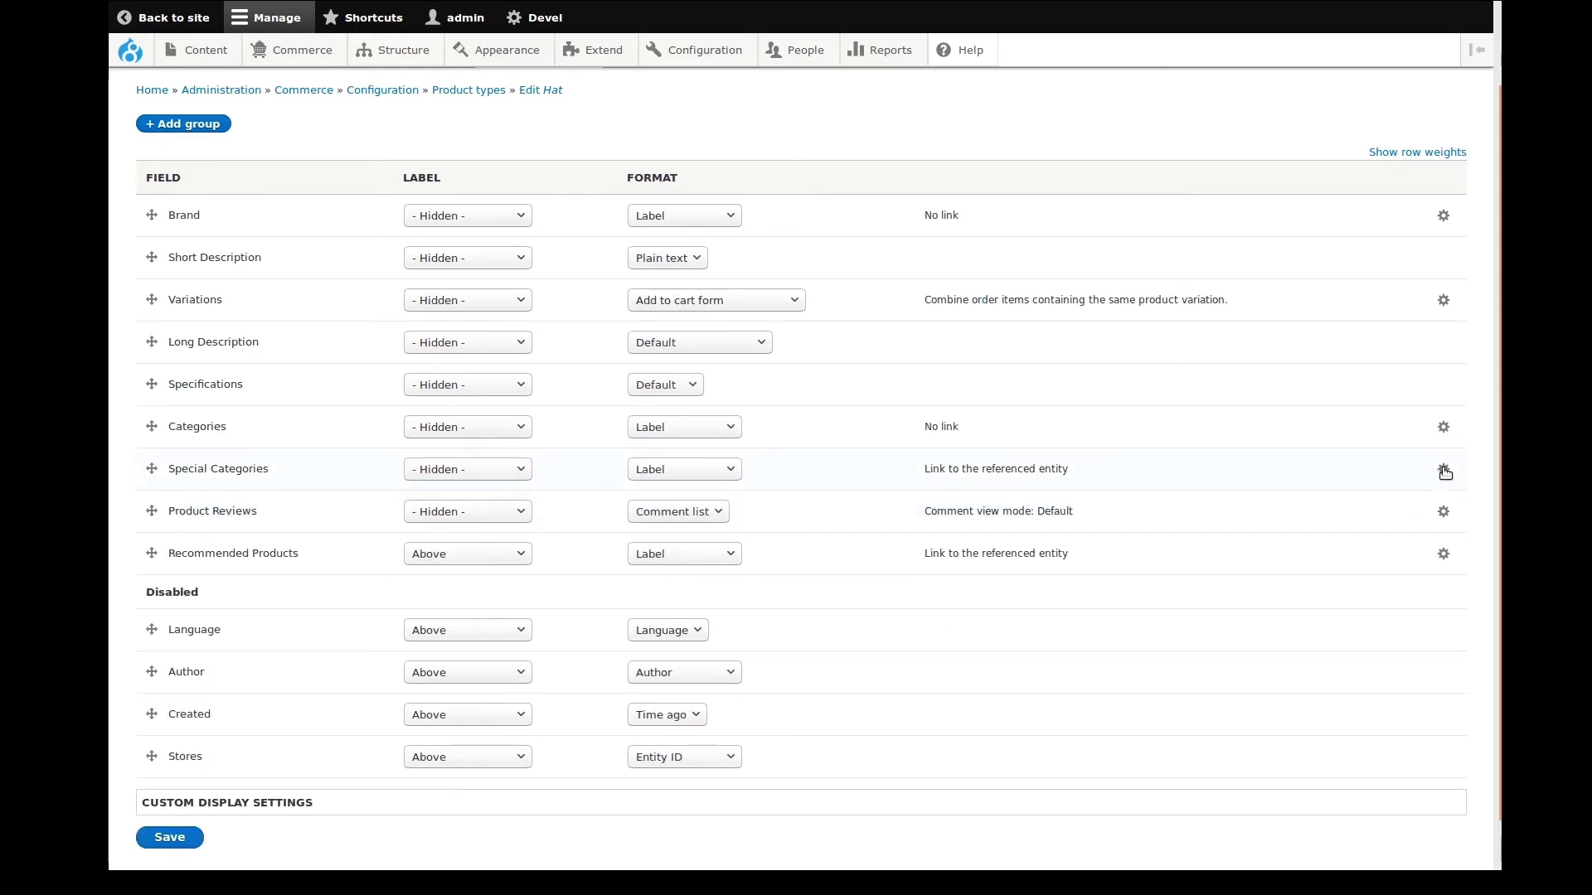
pyautogui.click(1442, 468)
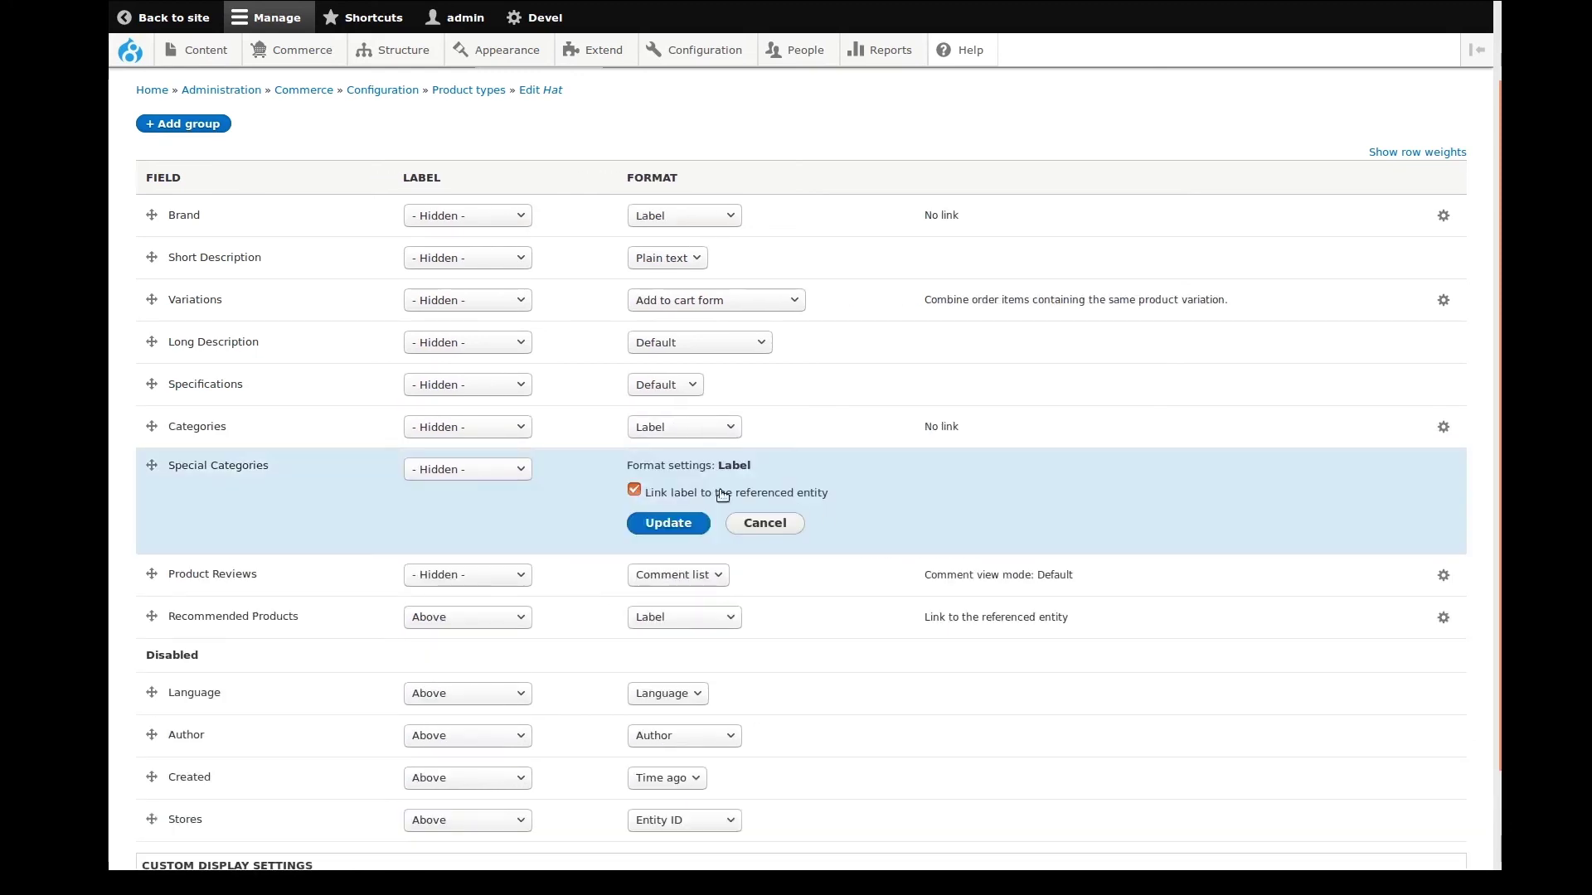
pyautogui.click(655, 493)
pyautogui.click(657, 525)
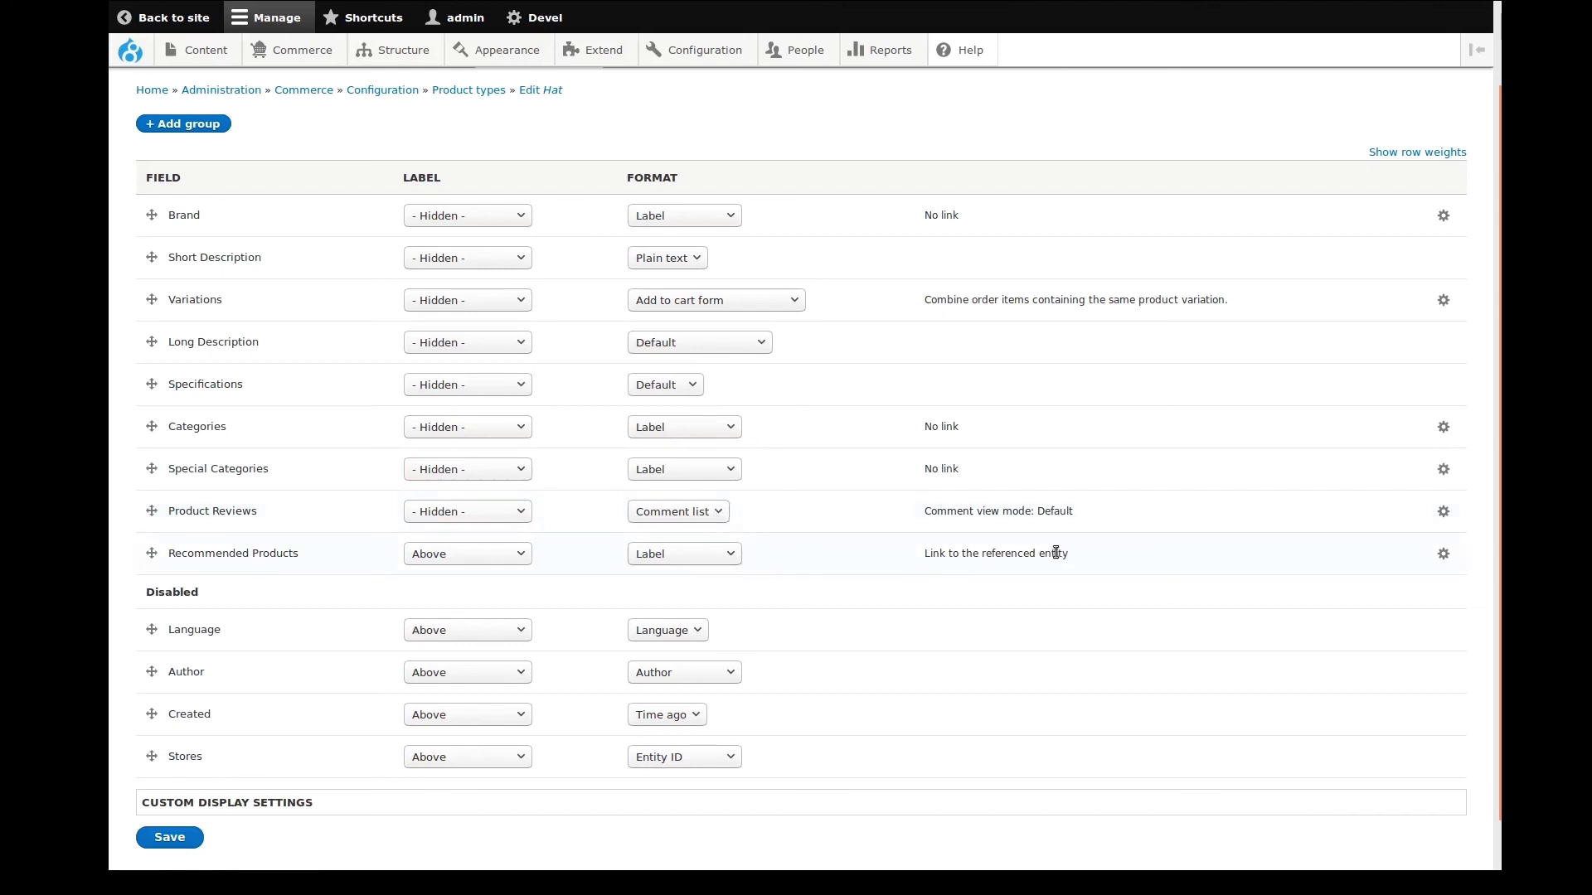
# Set the Recommended Products format to Rendered entity using the Teaser view mode
pyautogui.click(730, 553)
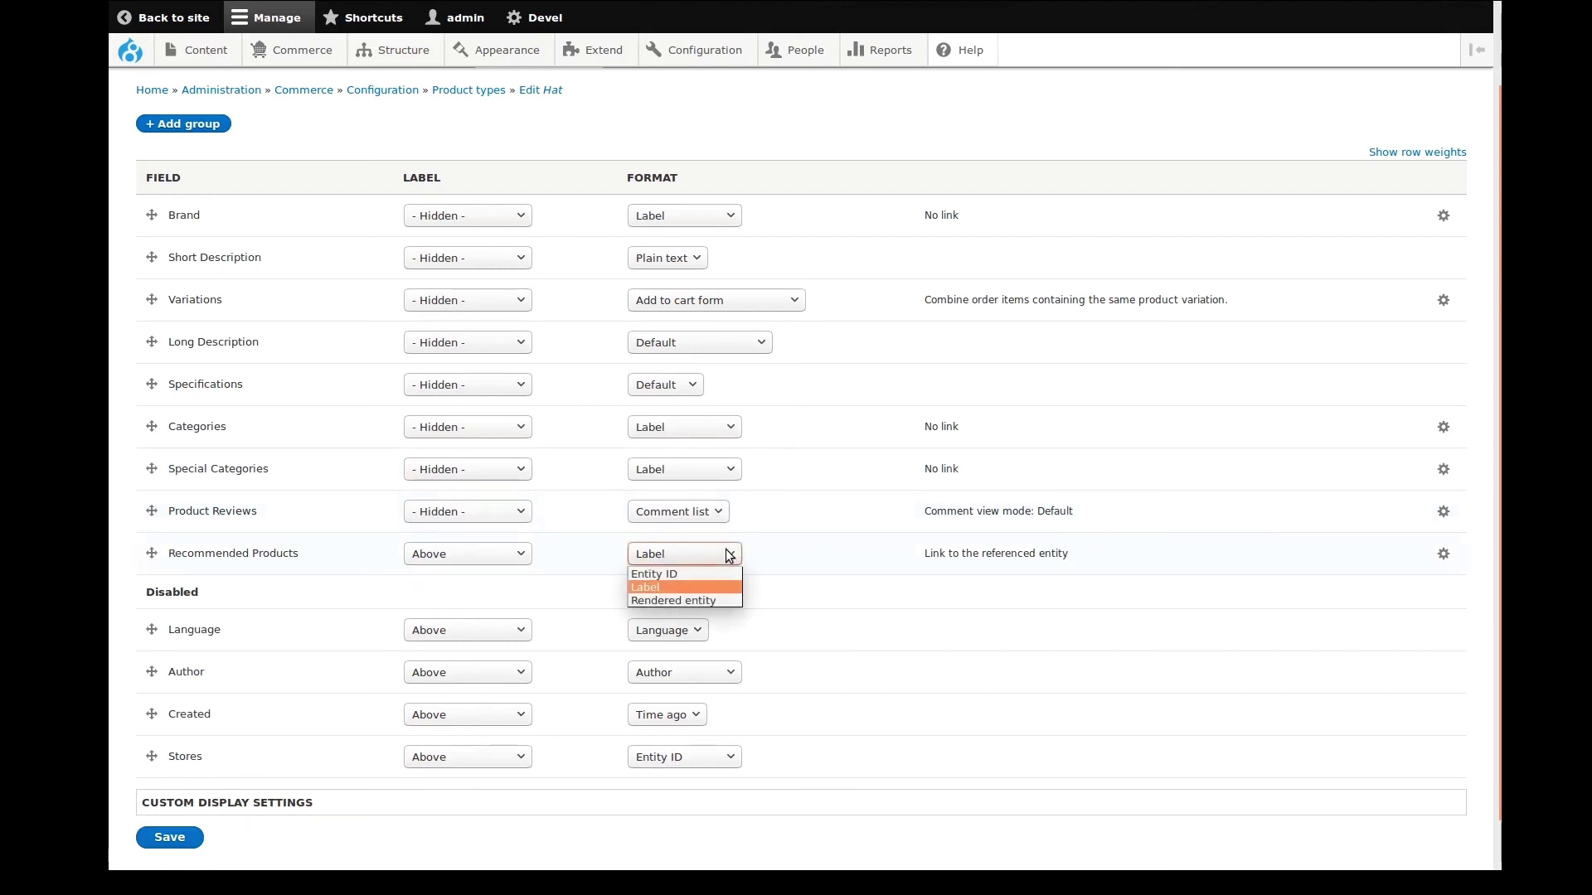
pyautogui.click(695, 598)
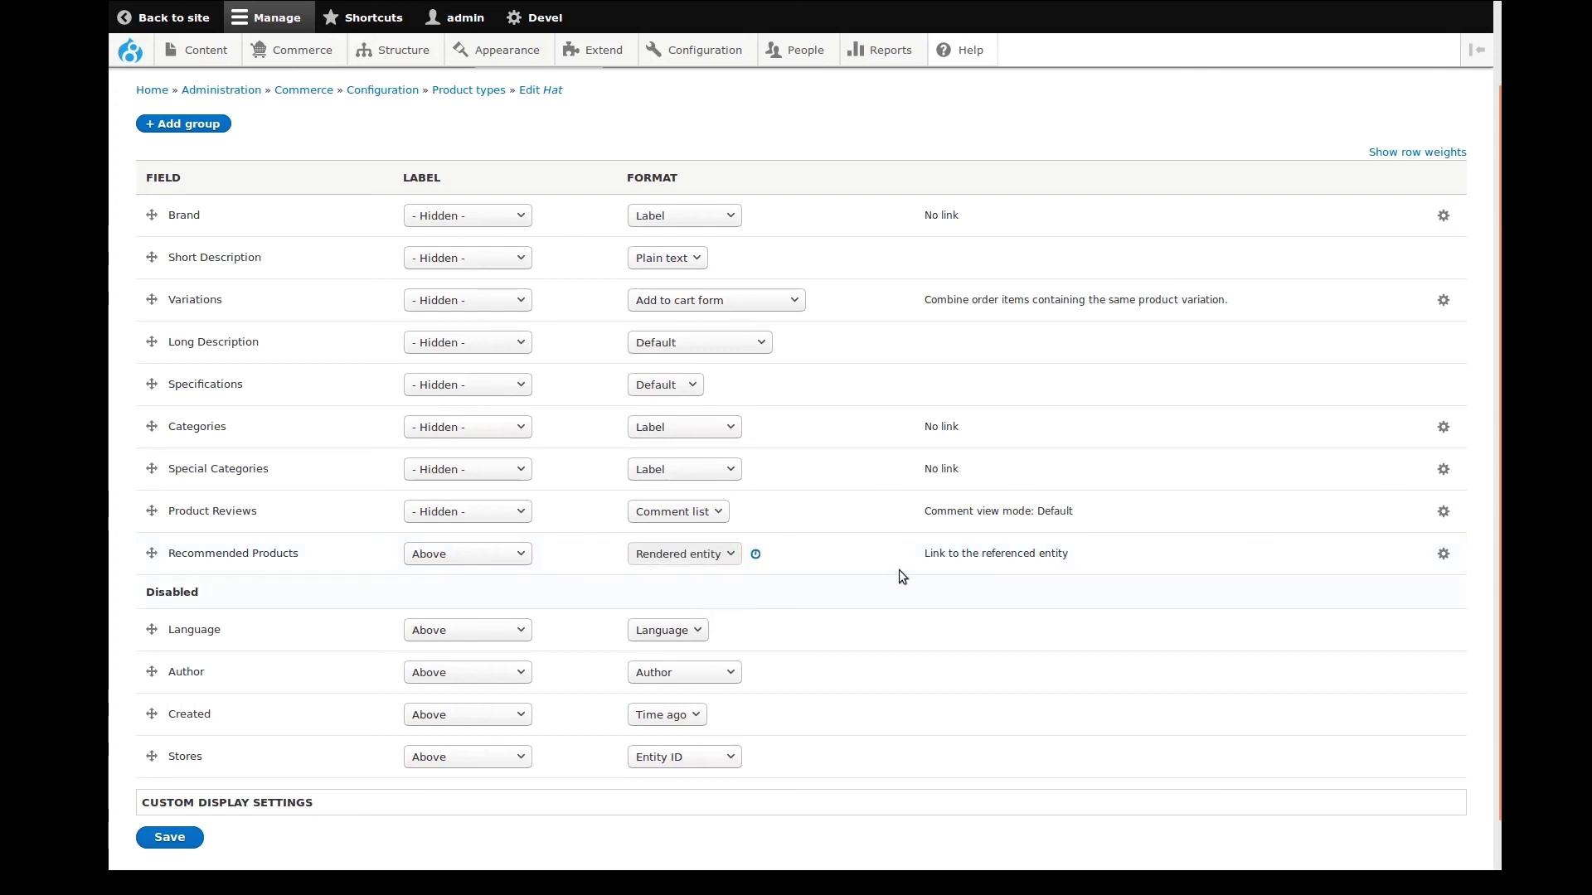
pyautogui.click(1443, 554)
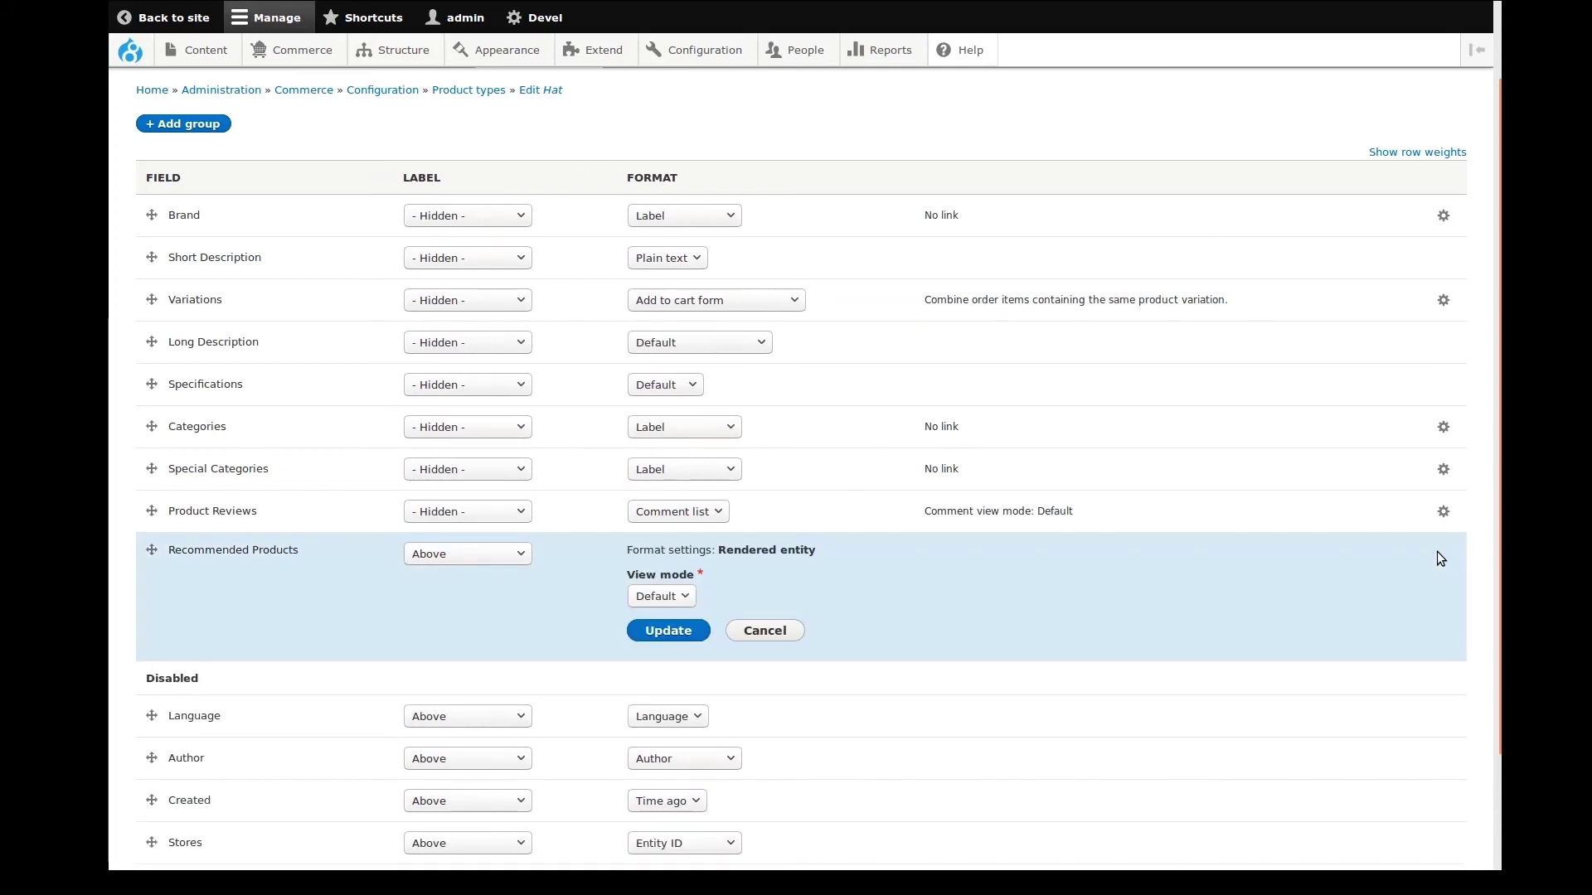
pyautogui.click(679, 595)
pyautogui.click(662, 629)
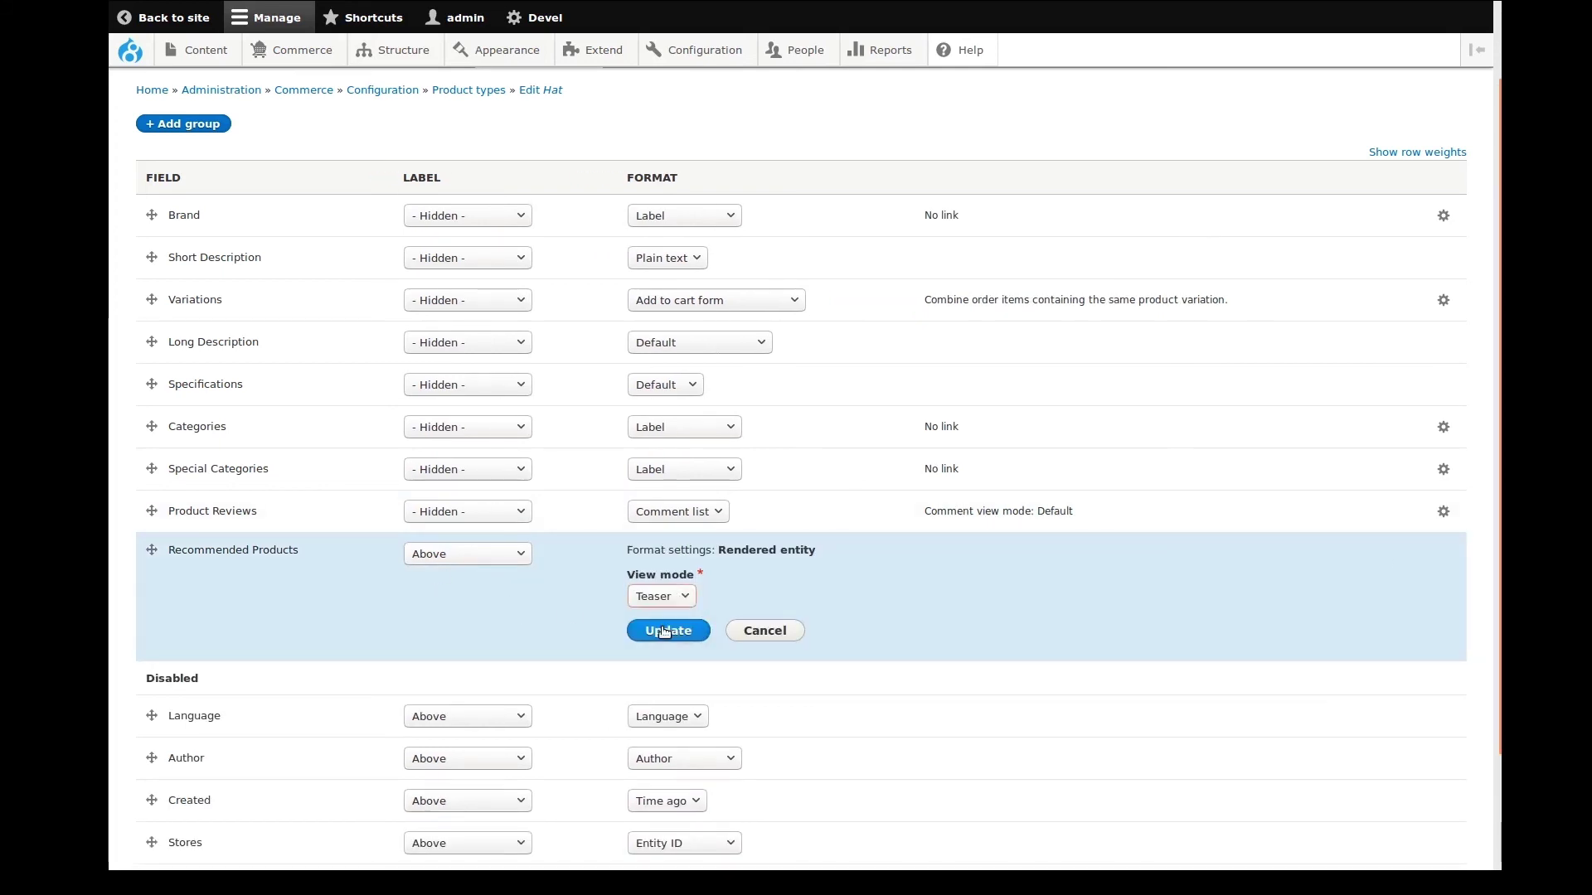
pyautogui.click(667, 632)
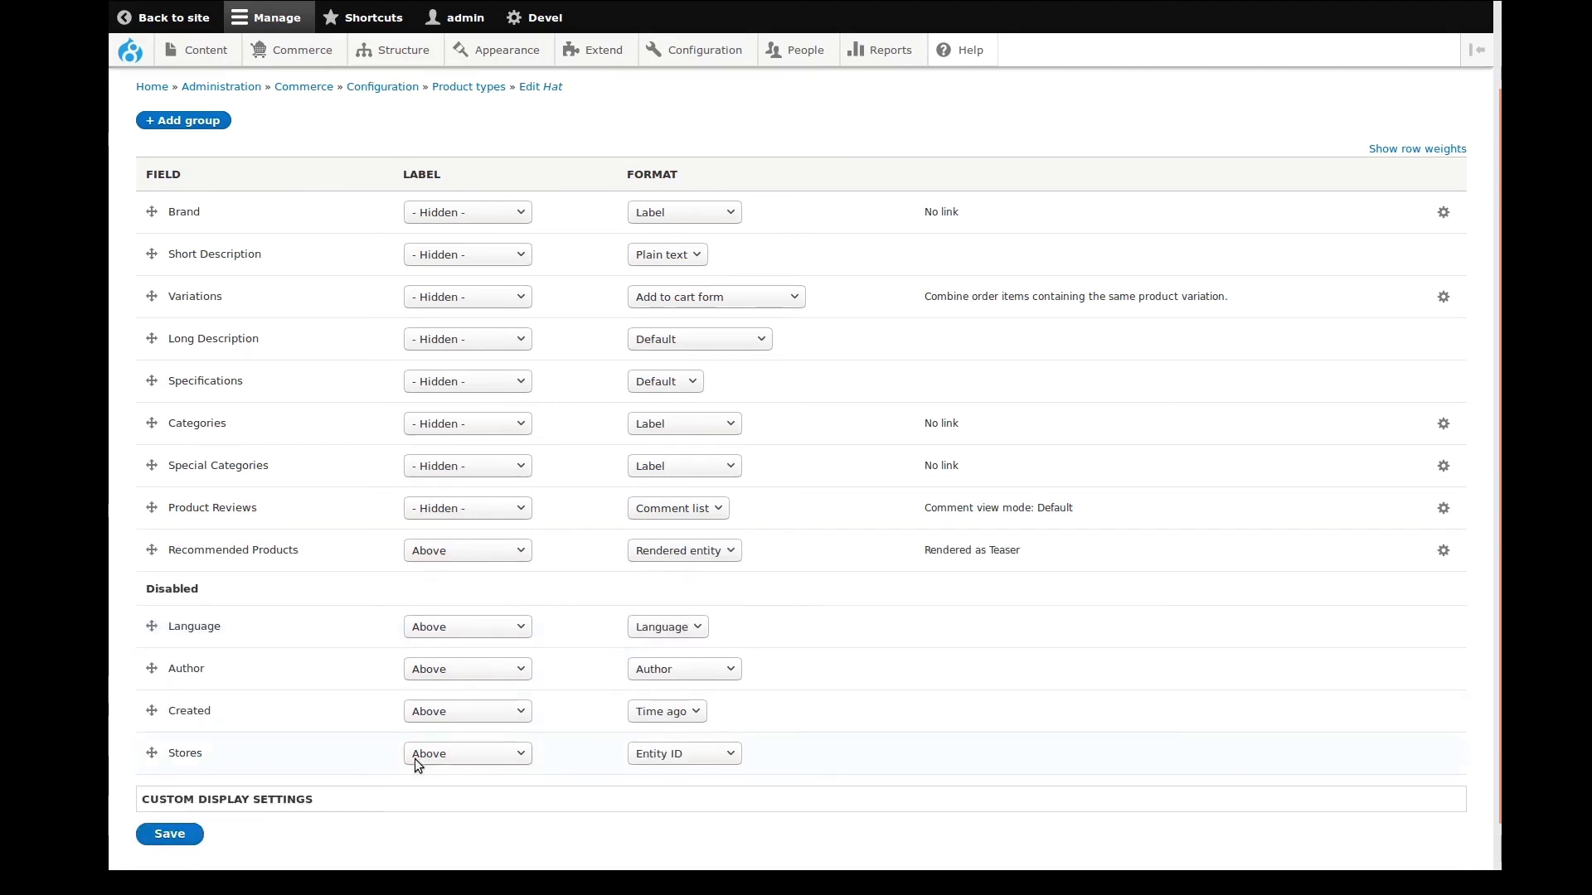
pyautogui.scroll(-1, 414, 758)
# Give the Teaser view mode its own custom display settings and save the Hat display
pyautogui.click(288, 756)
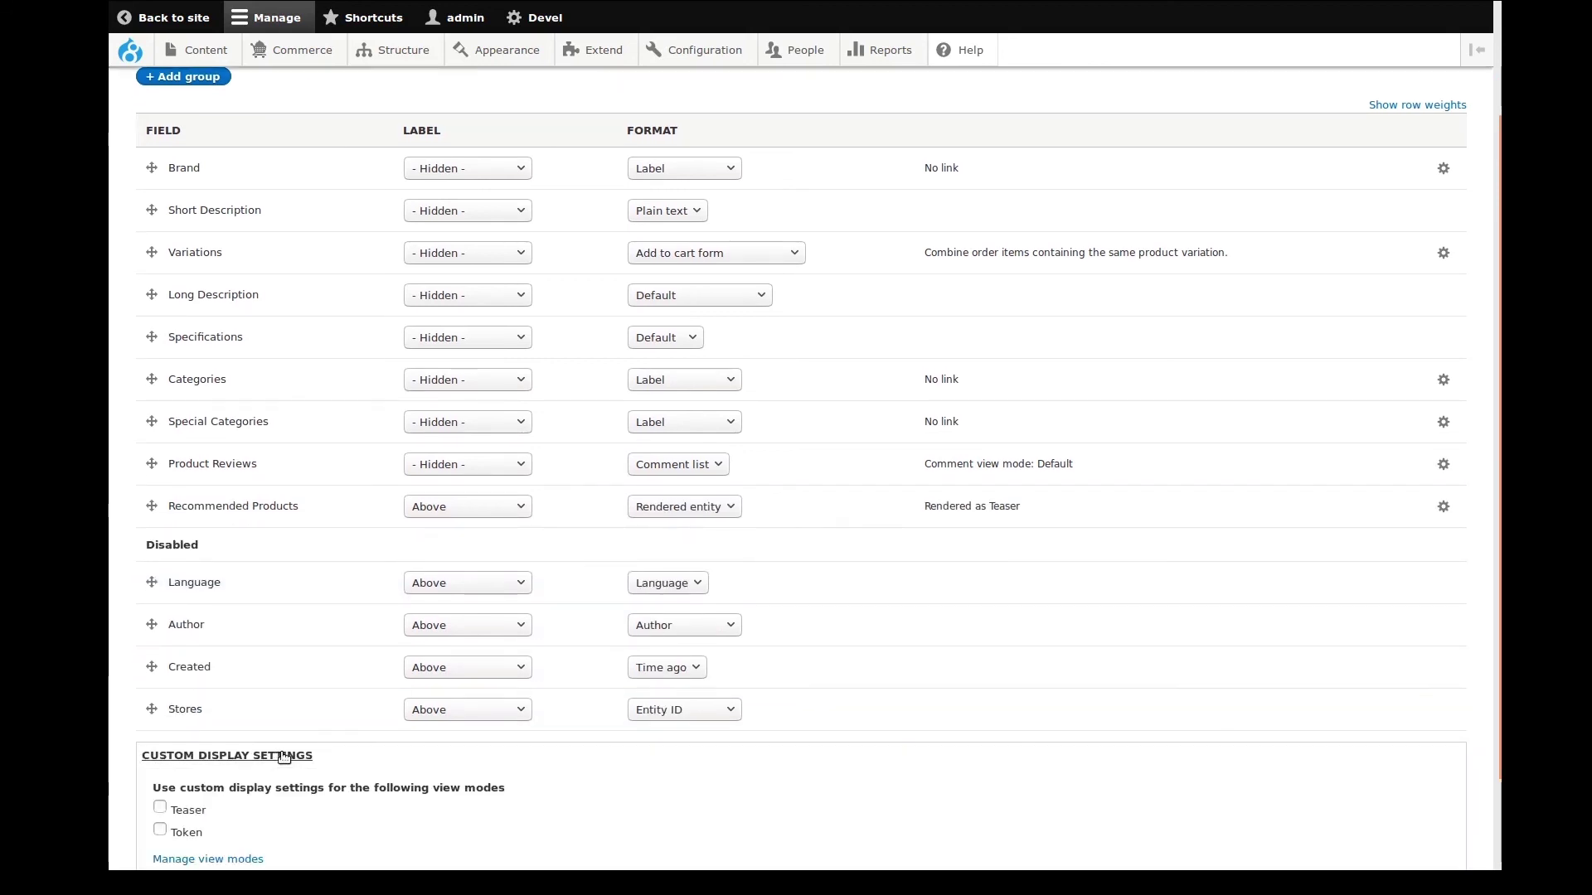
pyautogui.scroll(-2, 321, 745)
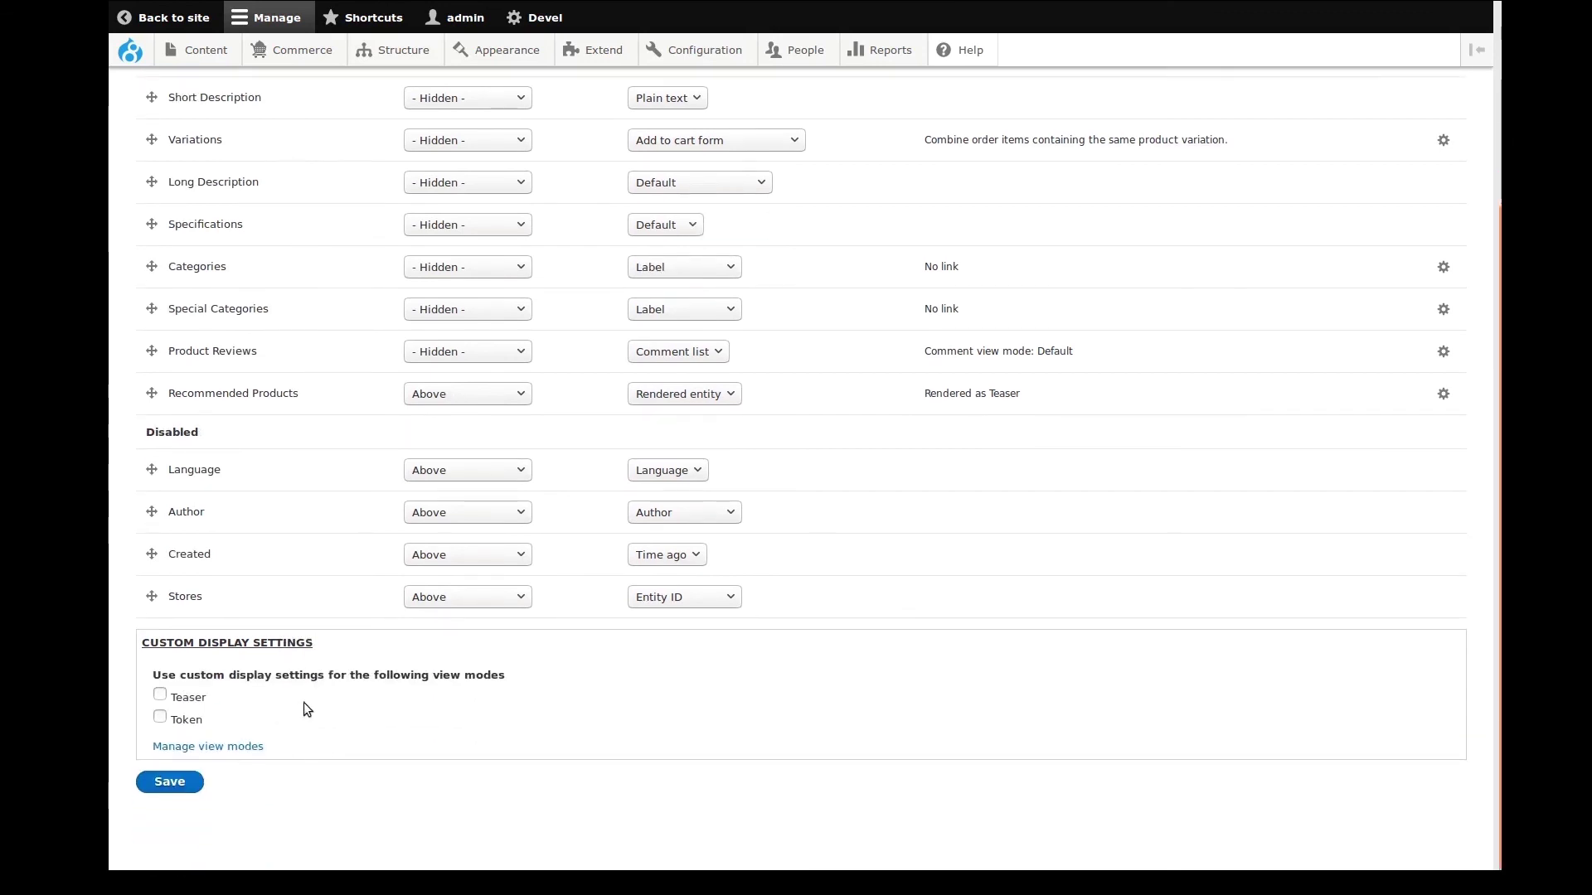
pyautogui.click(159, 695)
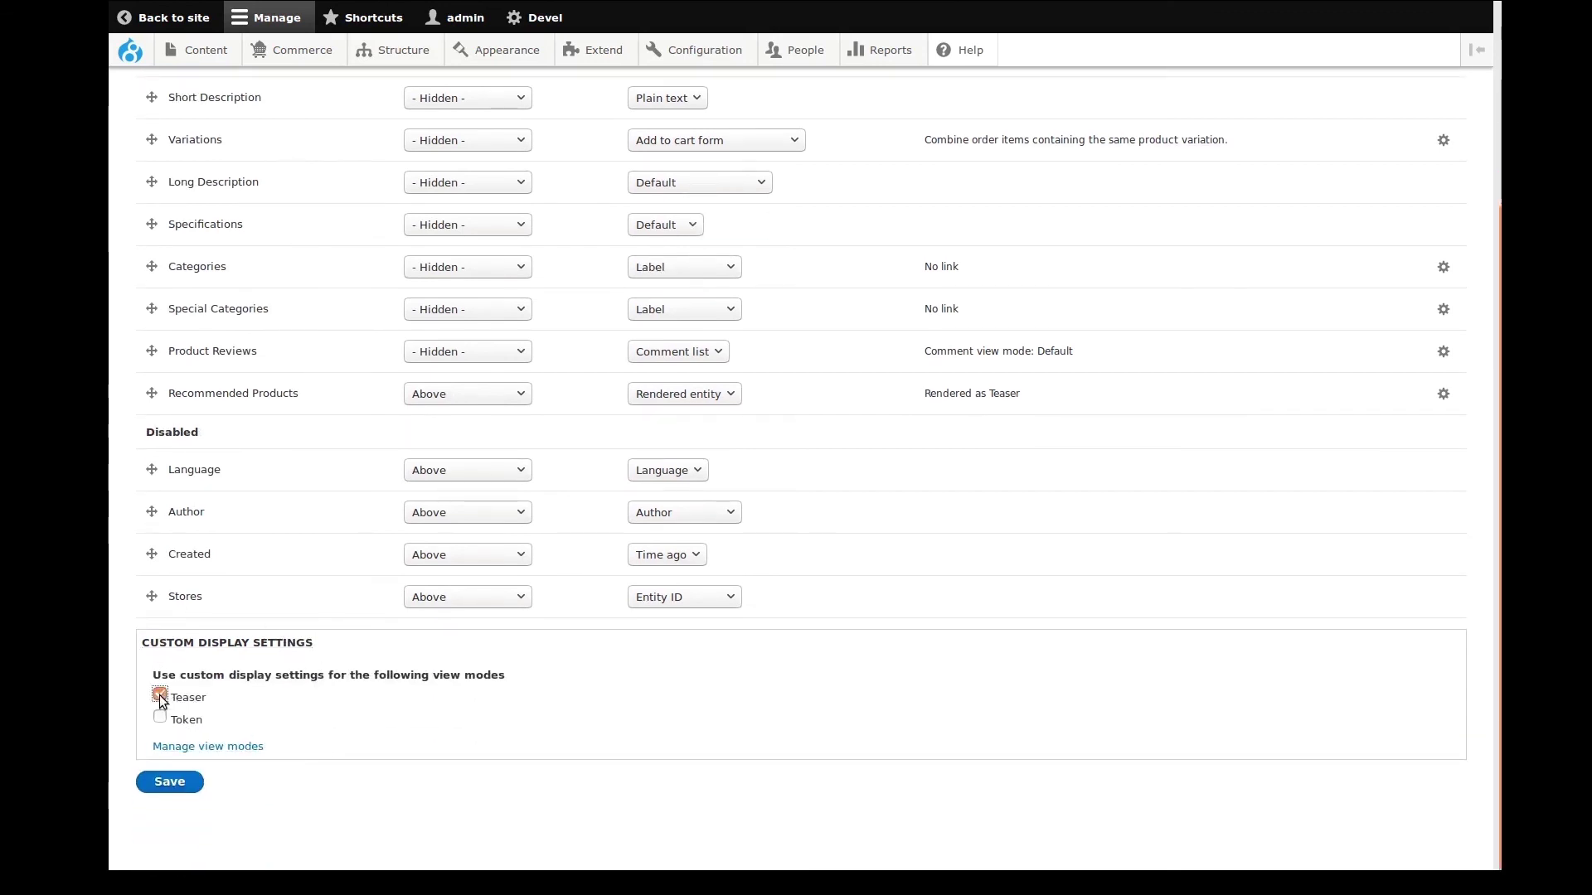
pyautogui.click(168, 780)
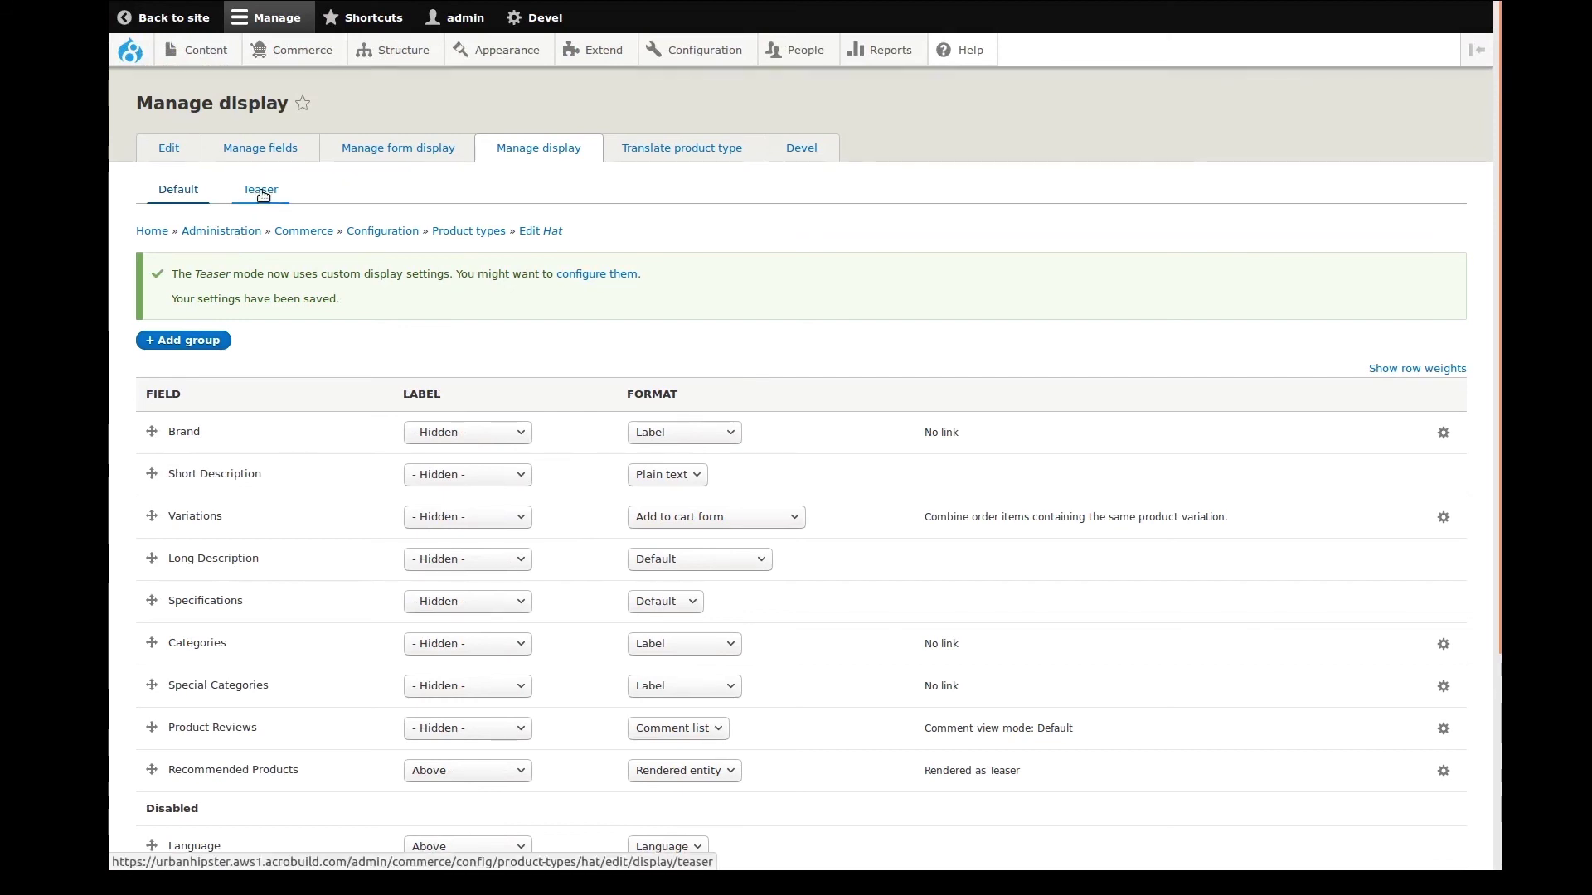
# In the Teaser display, disable Special Categories, Specifications, Recommended Products, Product Reviews, Categories, Short and Long Description
pyautogui.click(261, 191)
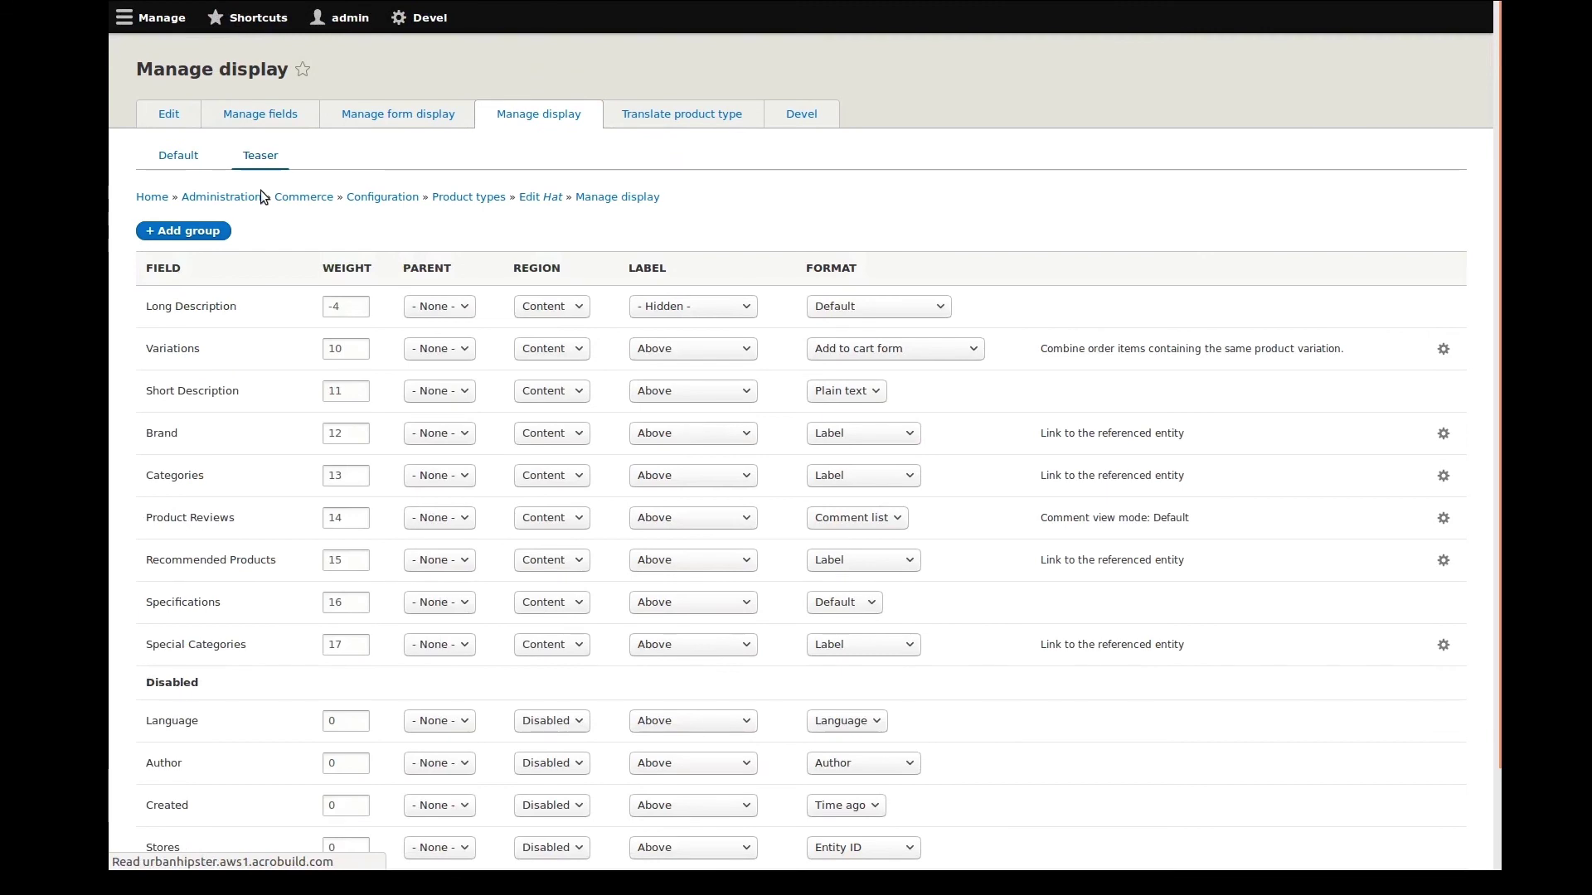
pyautogui.scroll(-1, 323, 326)
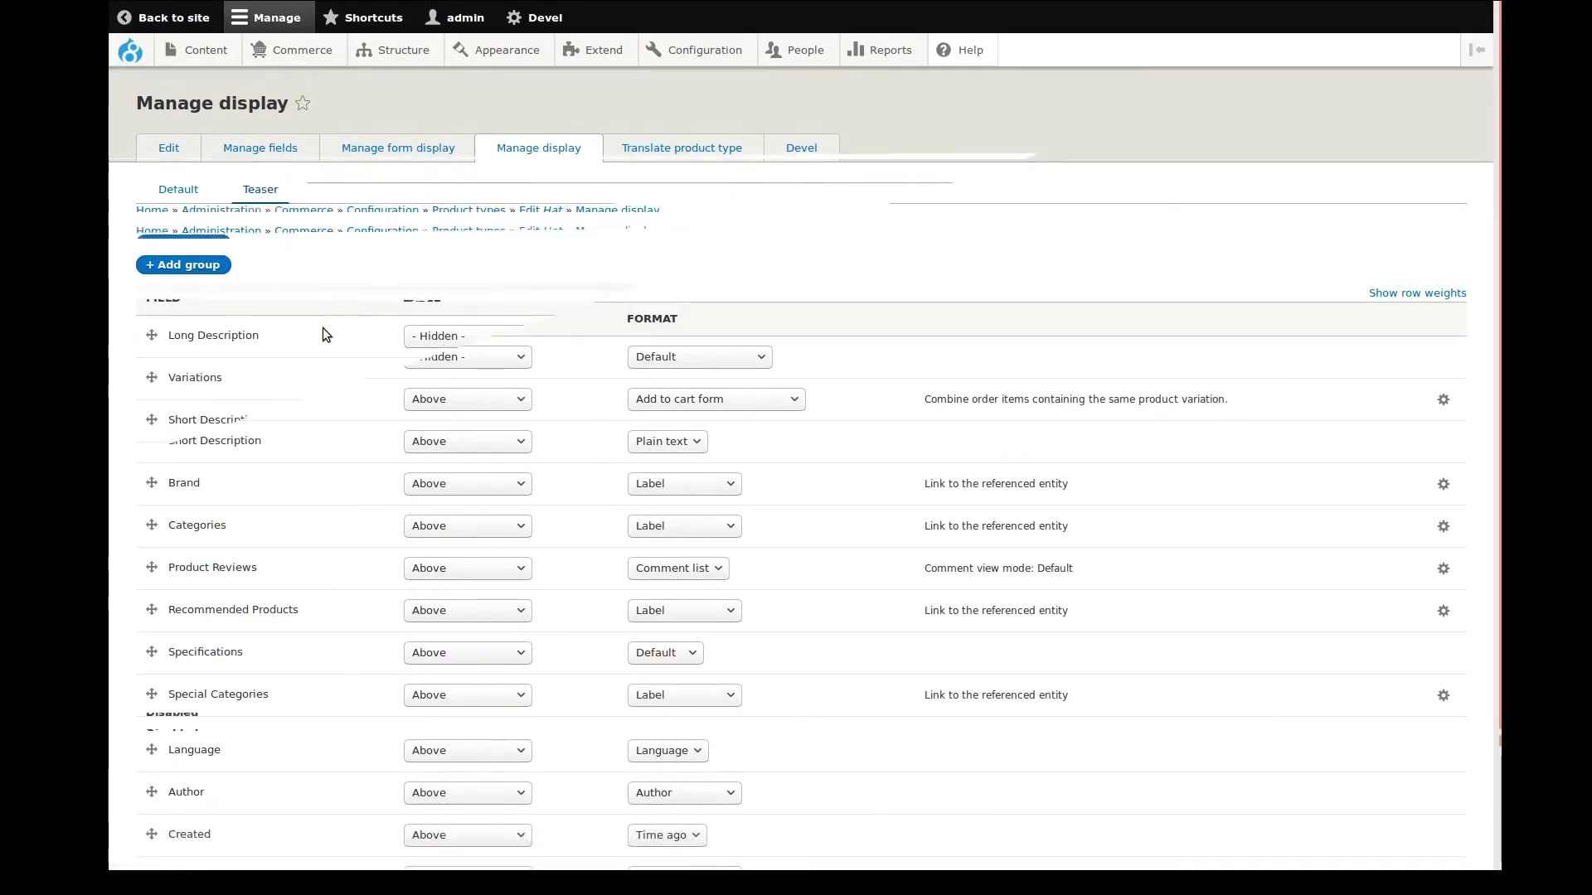
pyautogui.scroll(-1, 289, 373)
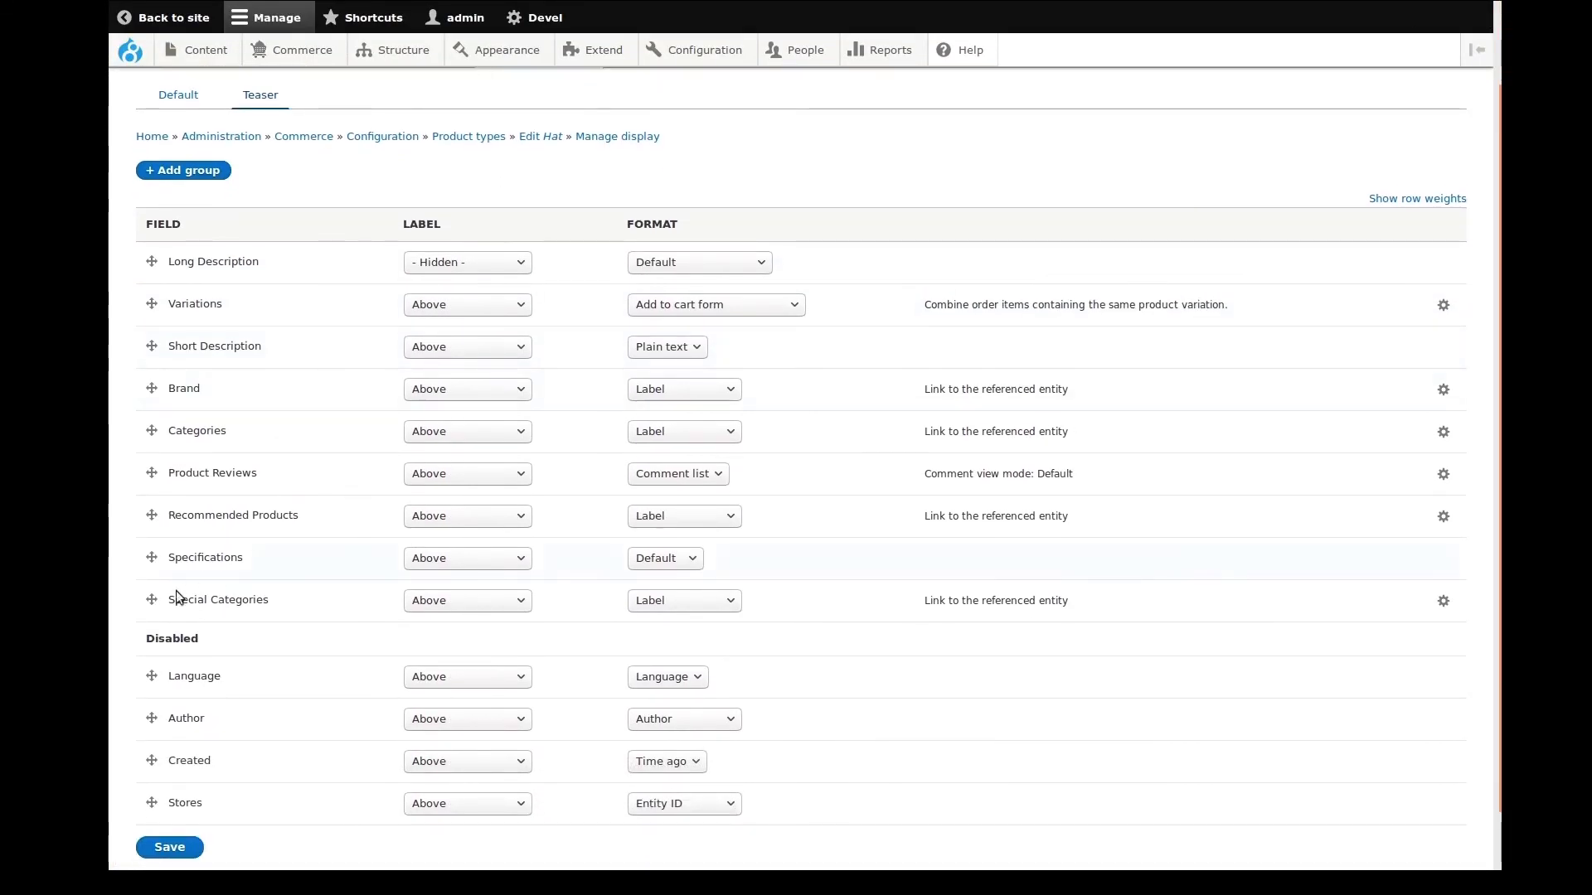
pyautogui.moveTo(152, 599); pyautogui.dragTo(152, 647)
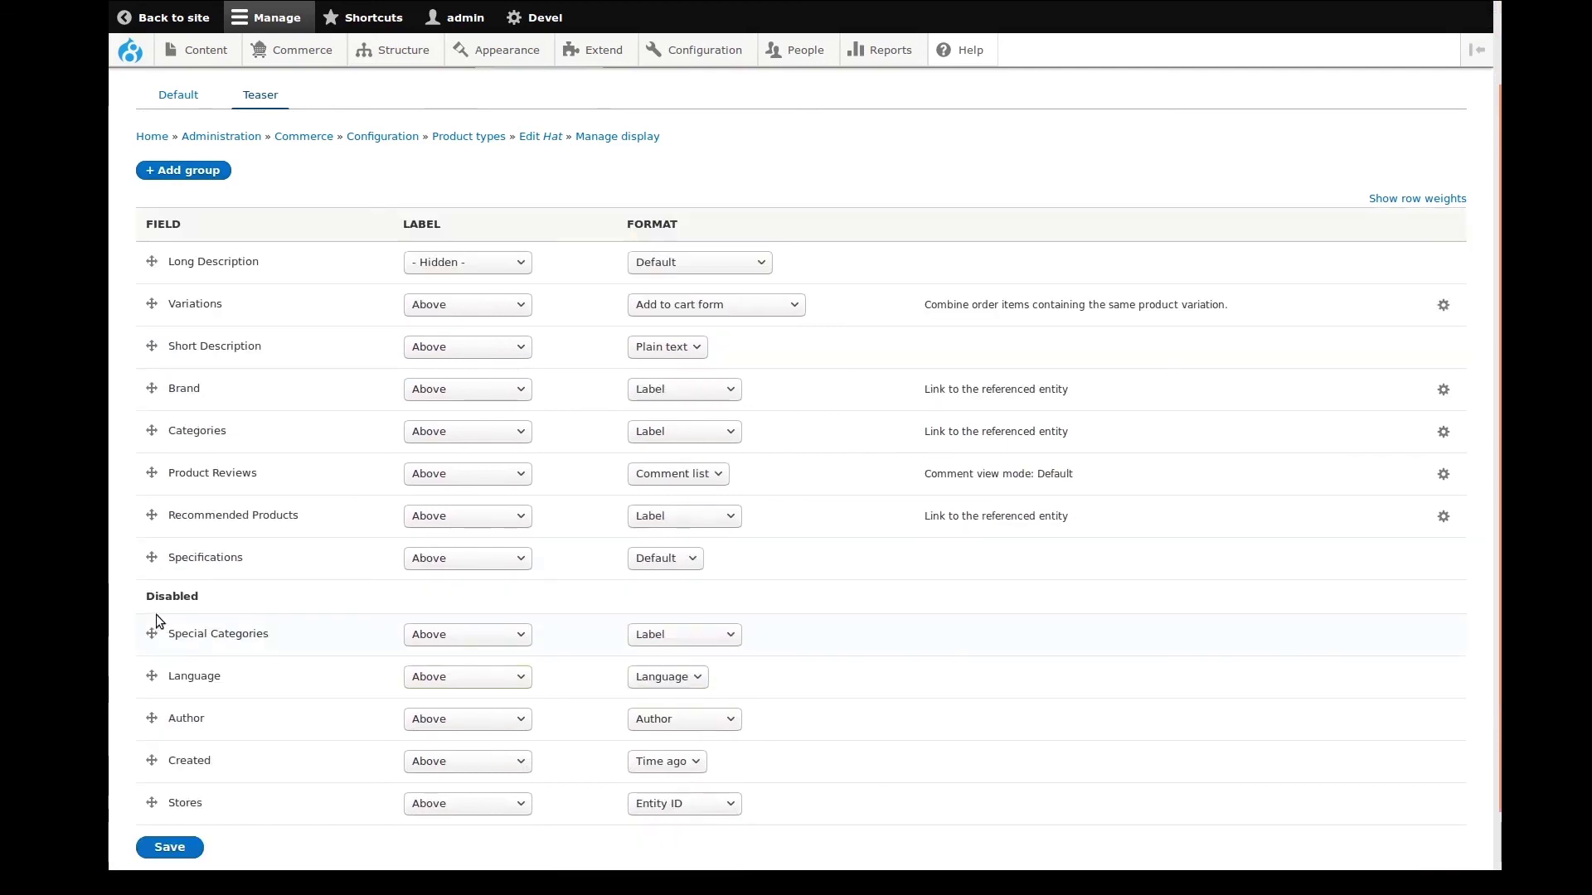
pyautogui.moveTo(151, 558); pyautogui.dragTo(153, 647)
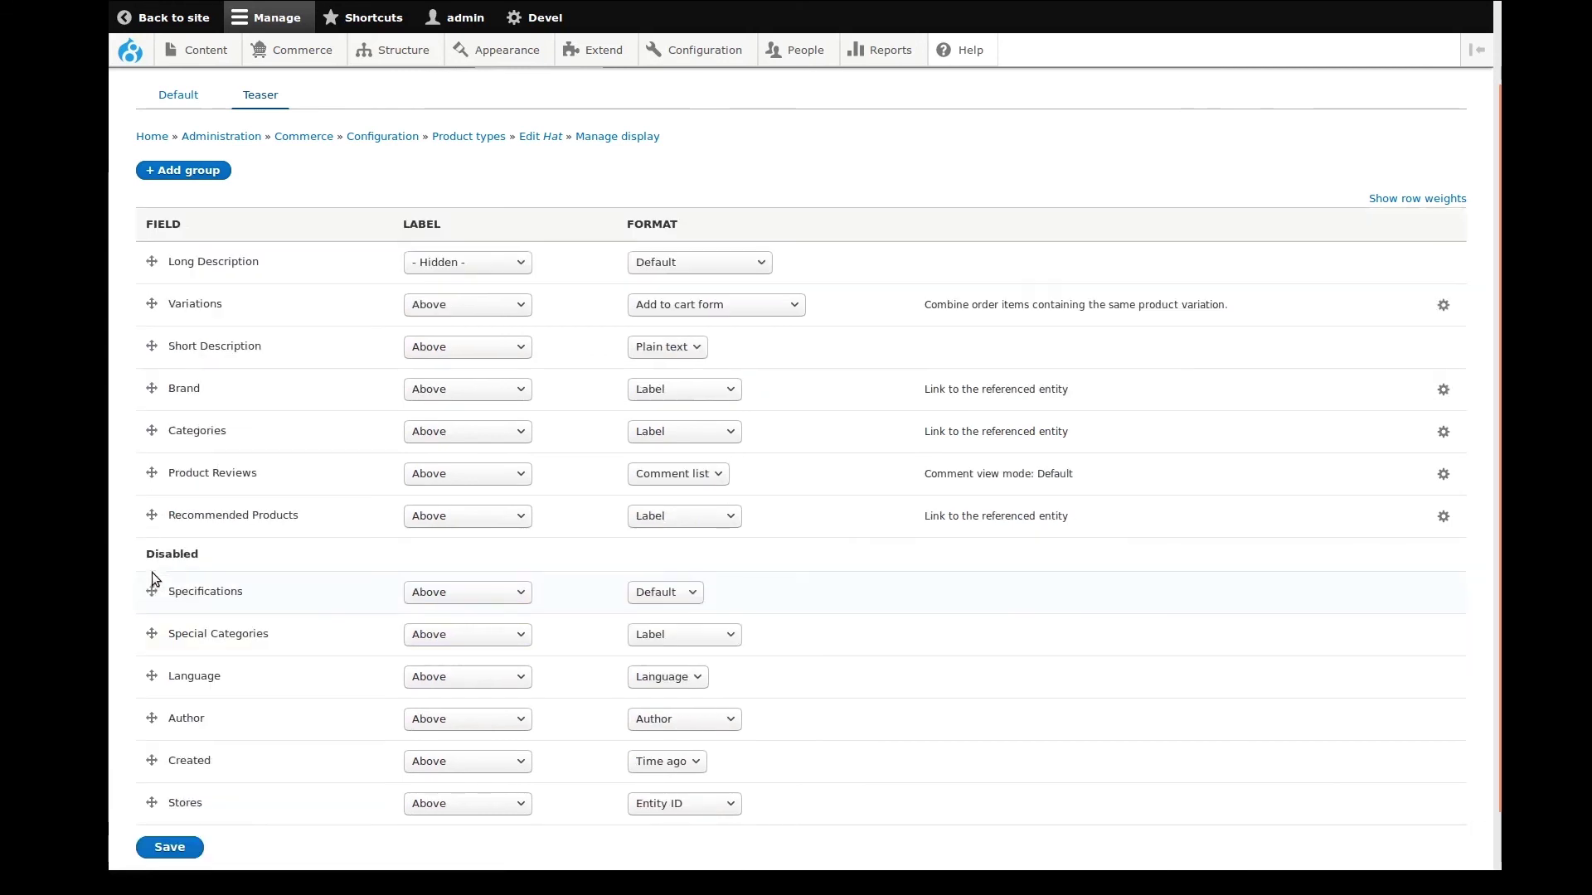
pyautogui.moveTo(150, 518)
pyautogui.mouseDown()
pyautogui.moveTo(150, 557)
pyautogui.moveTo(156, 519)
pyautogui.mouseUp()
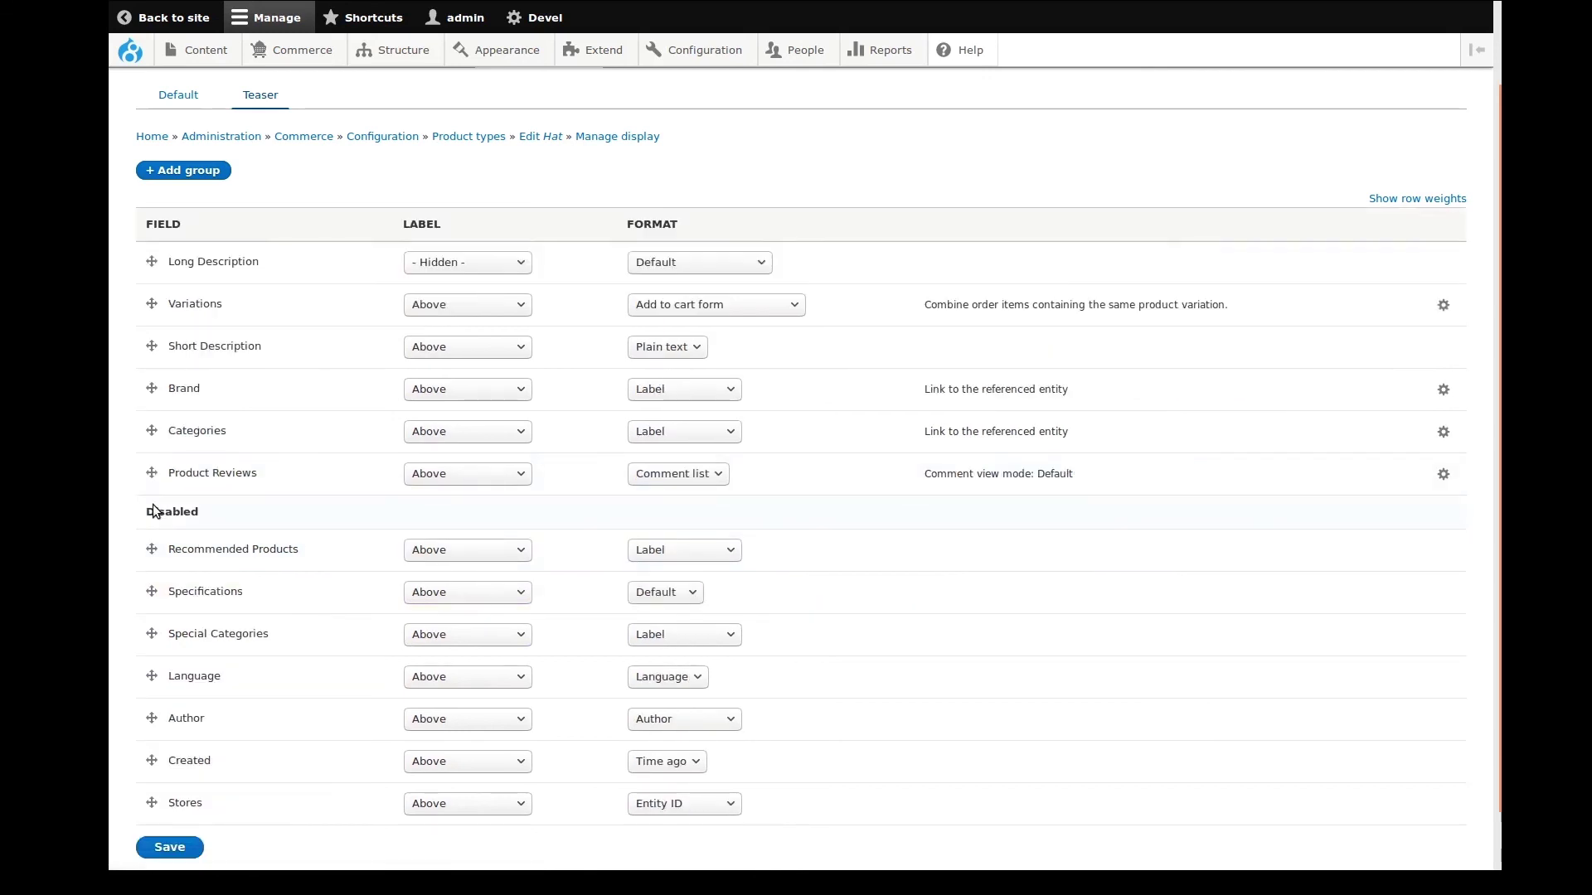
pyautogui.moveTo(152, 475); pyautogui.dragTo(151, 522)
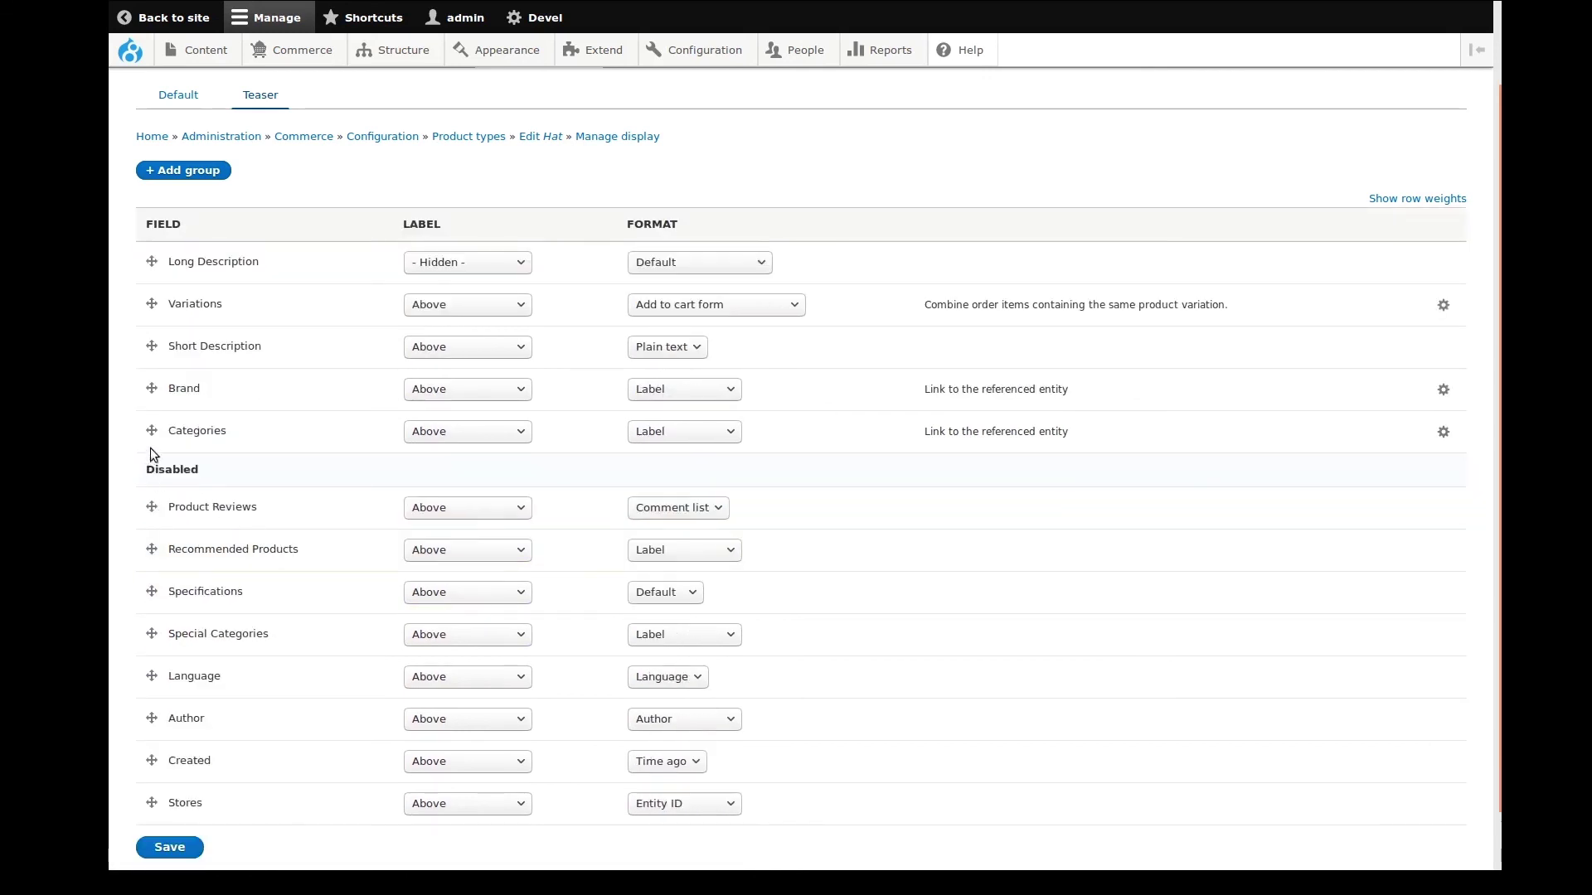
pyautogui.moveTo(151, 430); pyautogui.dragTo(146, 490)
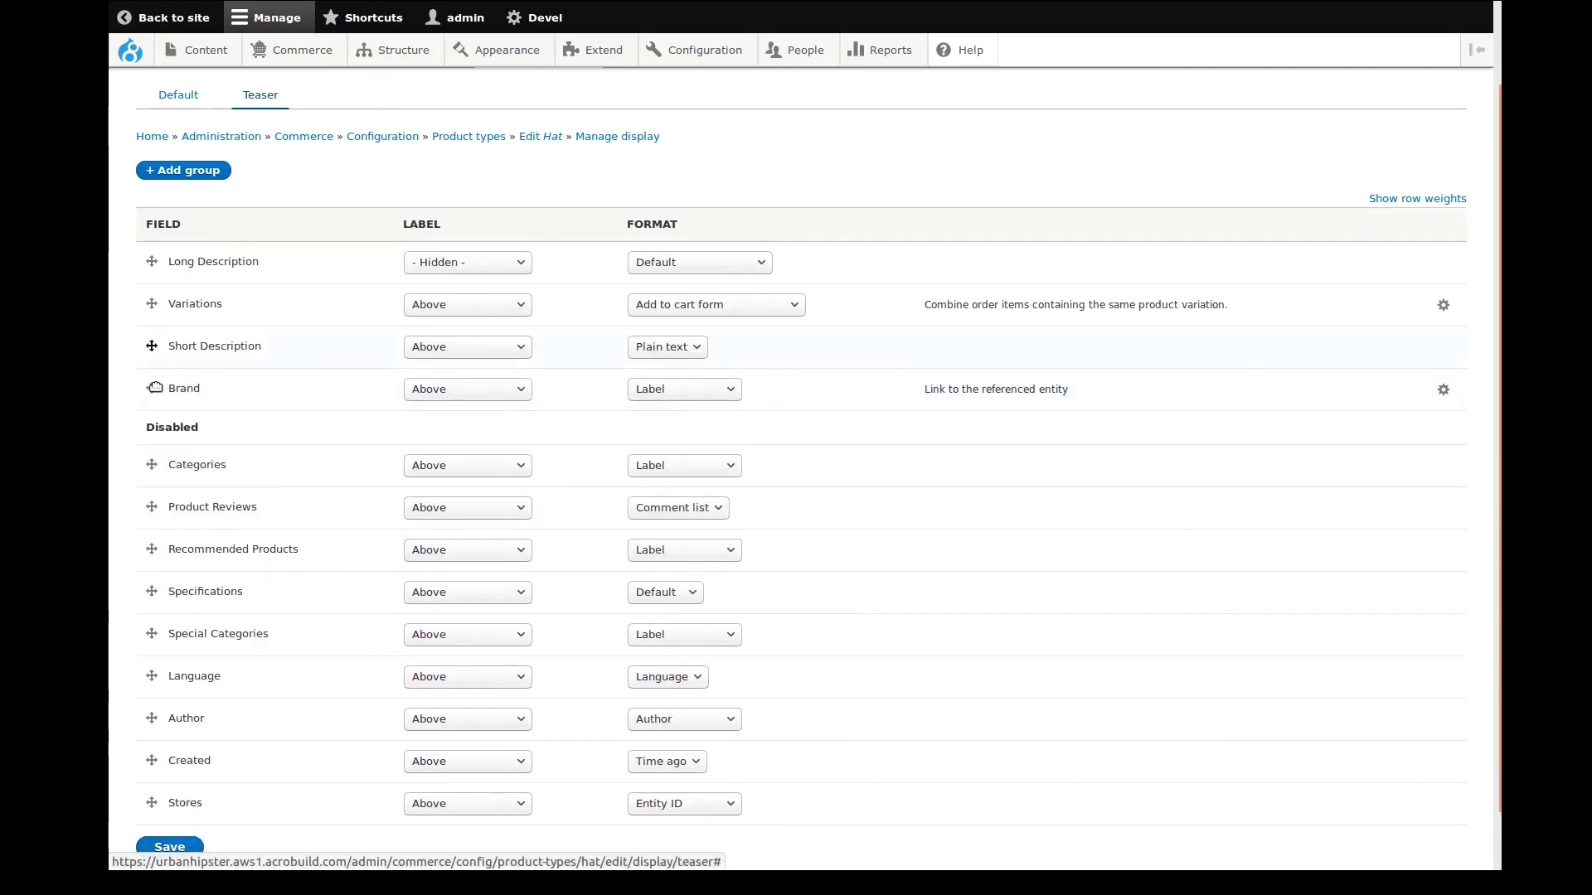
pyautogui.moveTo(155, 387); pyautogui.dragTo(154, 438)
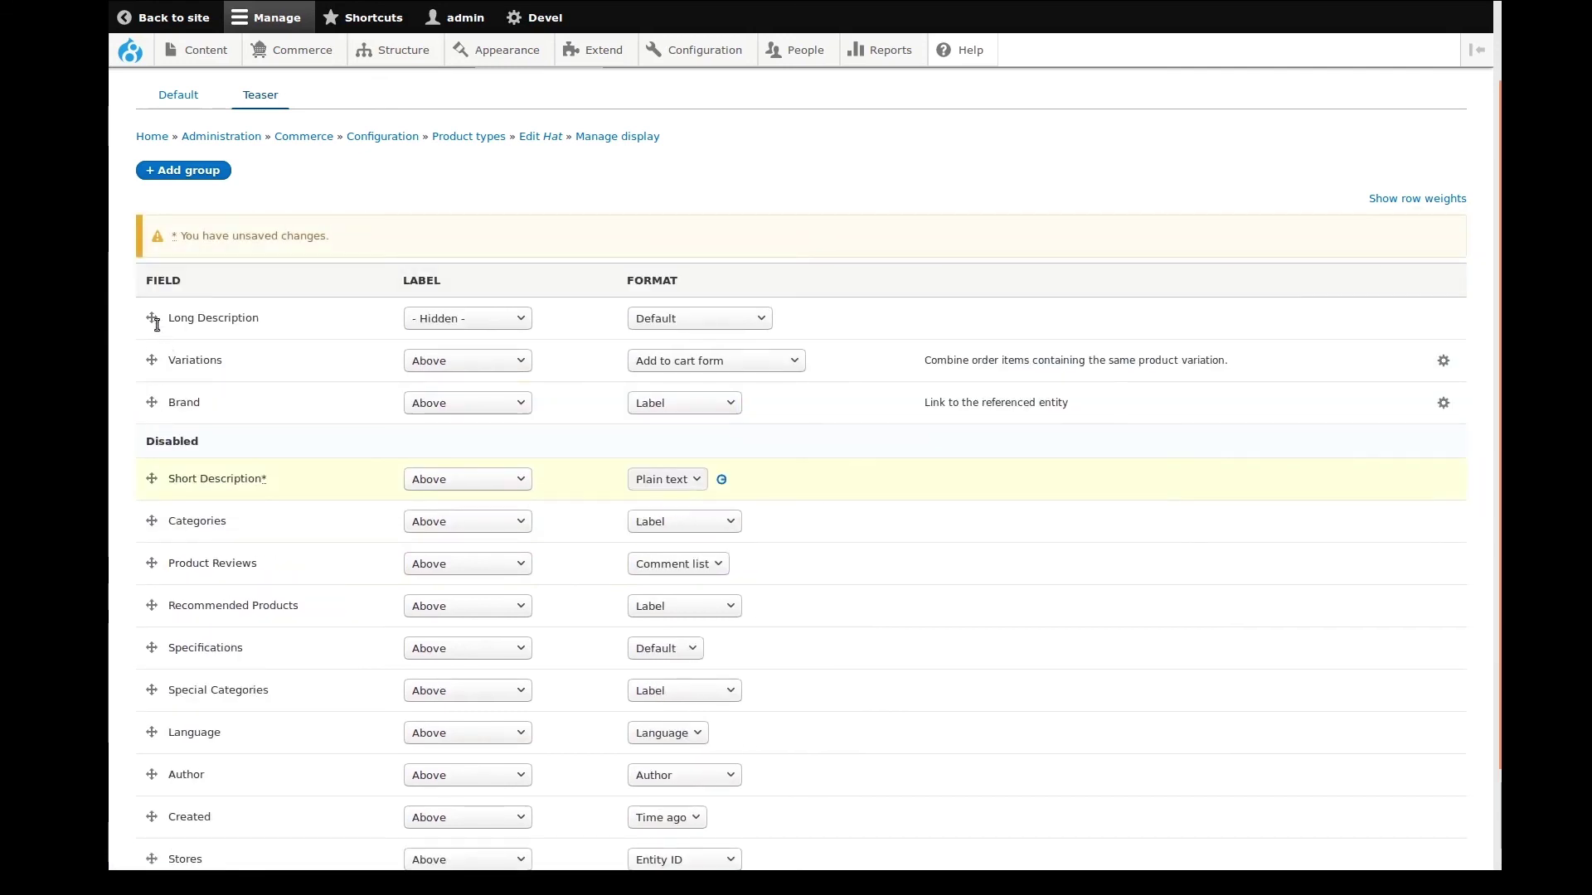
pyautogui.moveTo(153, 262); pyautogui.dragTo(162, 395)
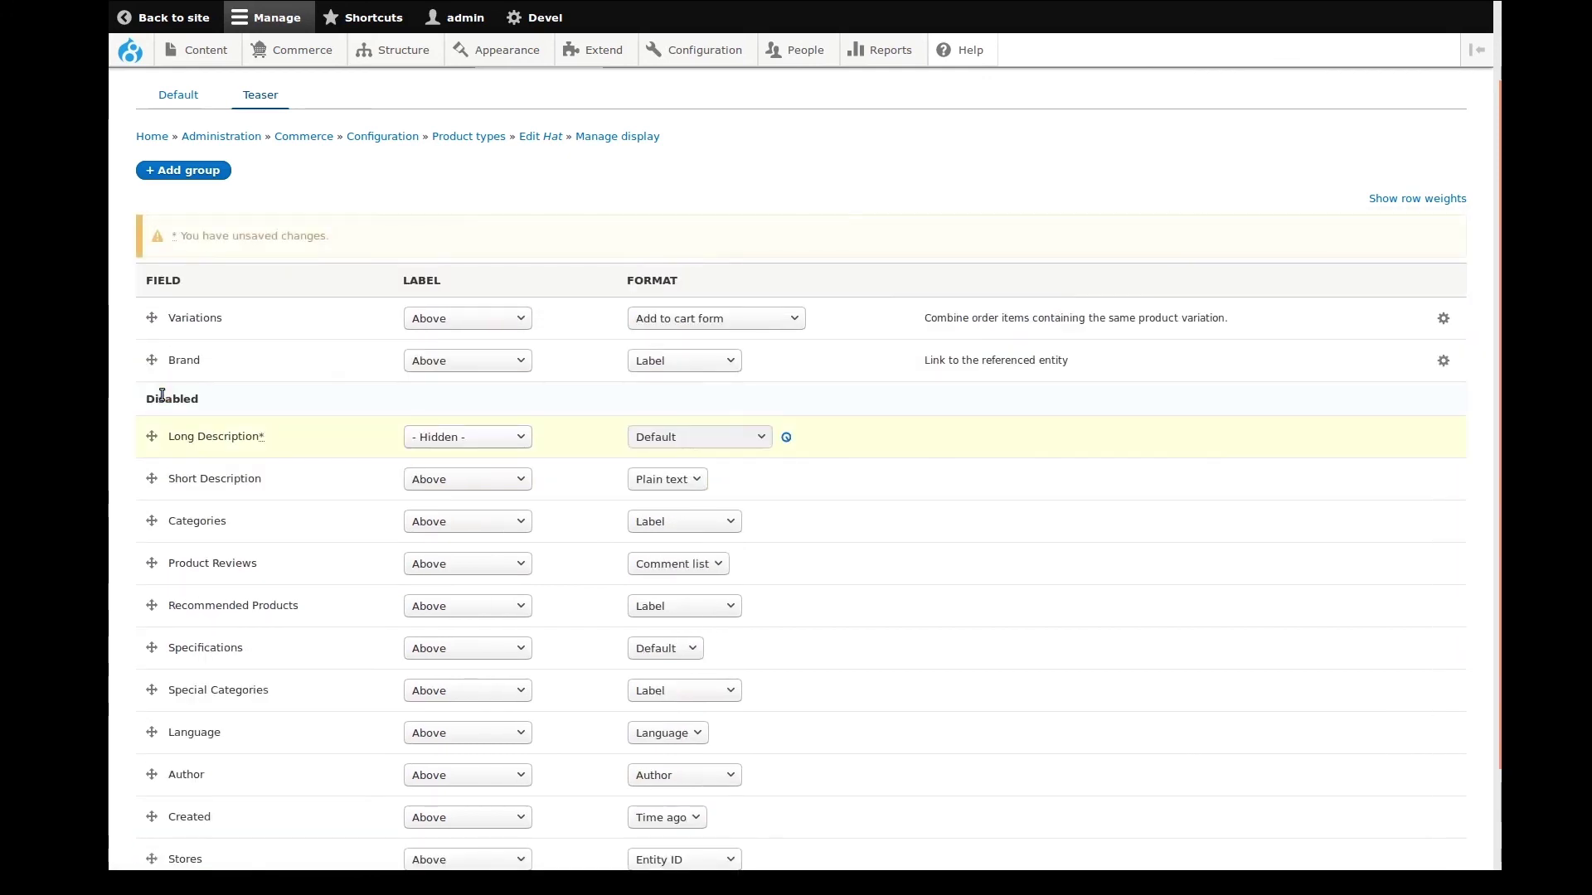
# Hide the Variations and Brand labels in the Teaser display
pyautogui.click(445, 264)
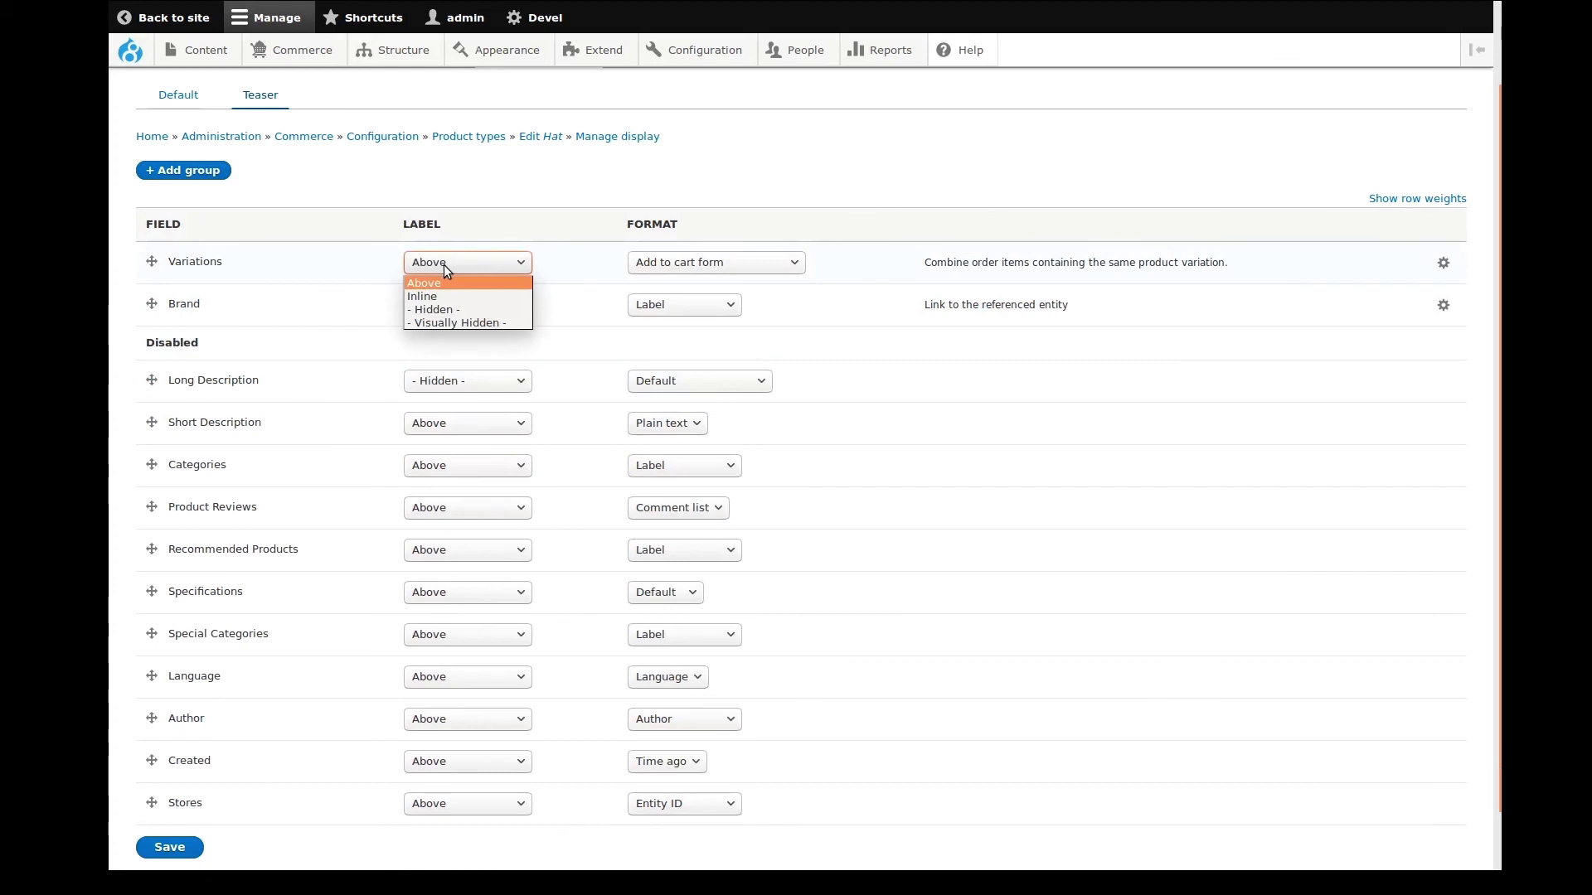
pyautogui.click(440, 309)
pyautogui.click(439, 306)
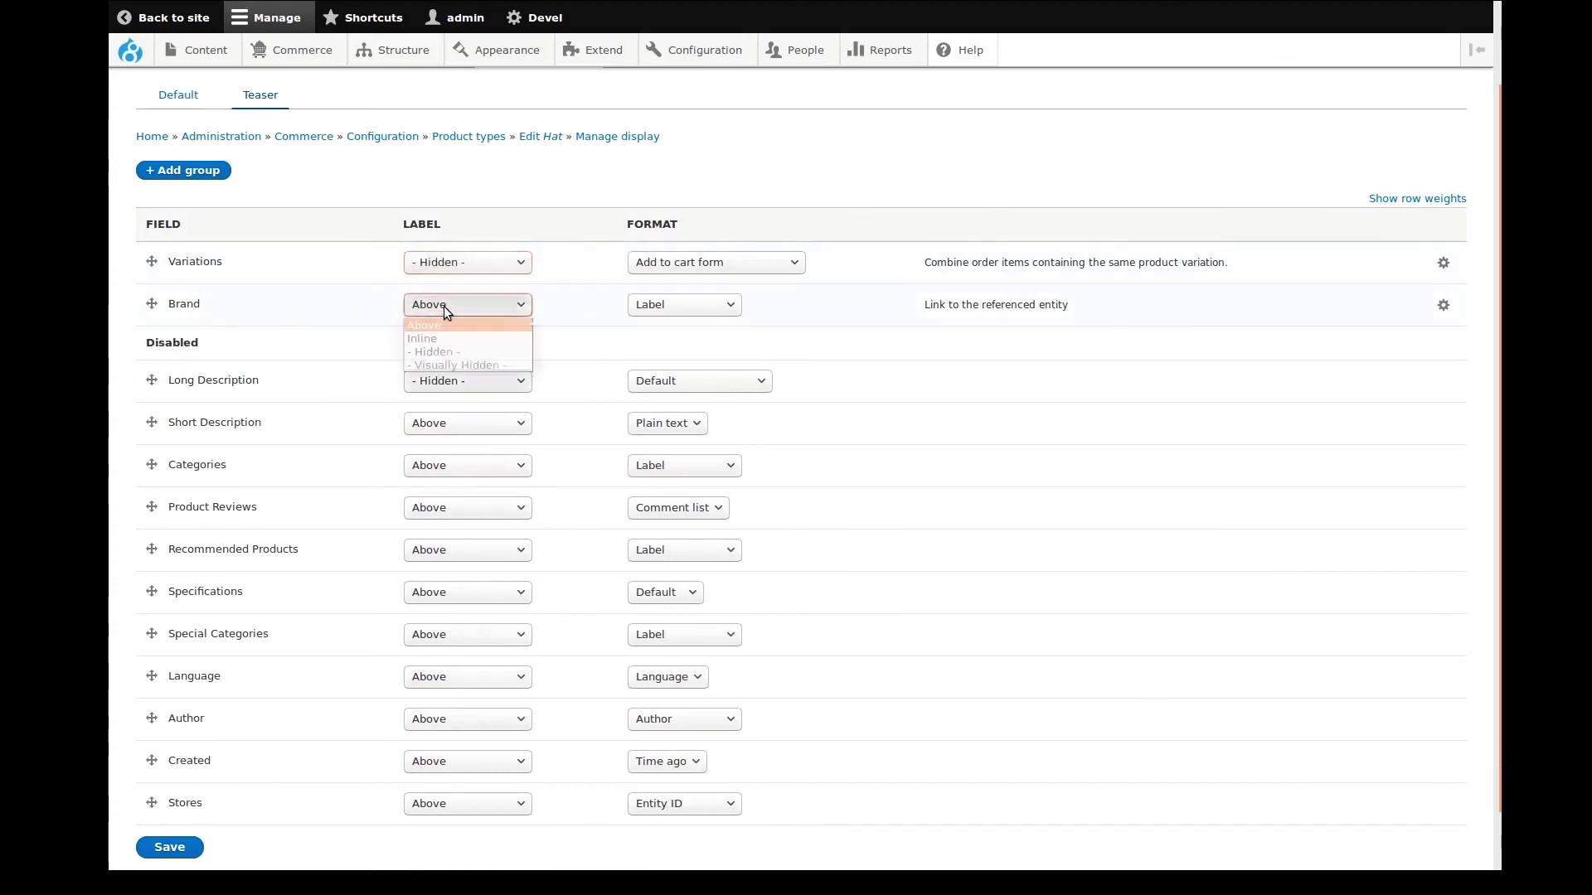
pyautogui.click(437, 353)
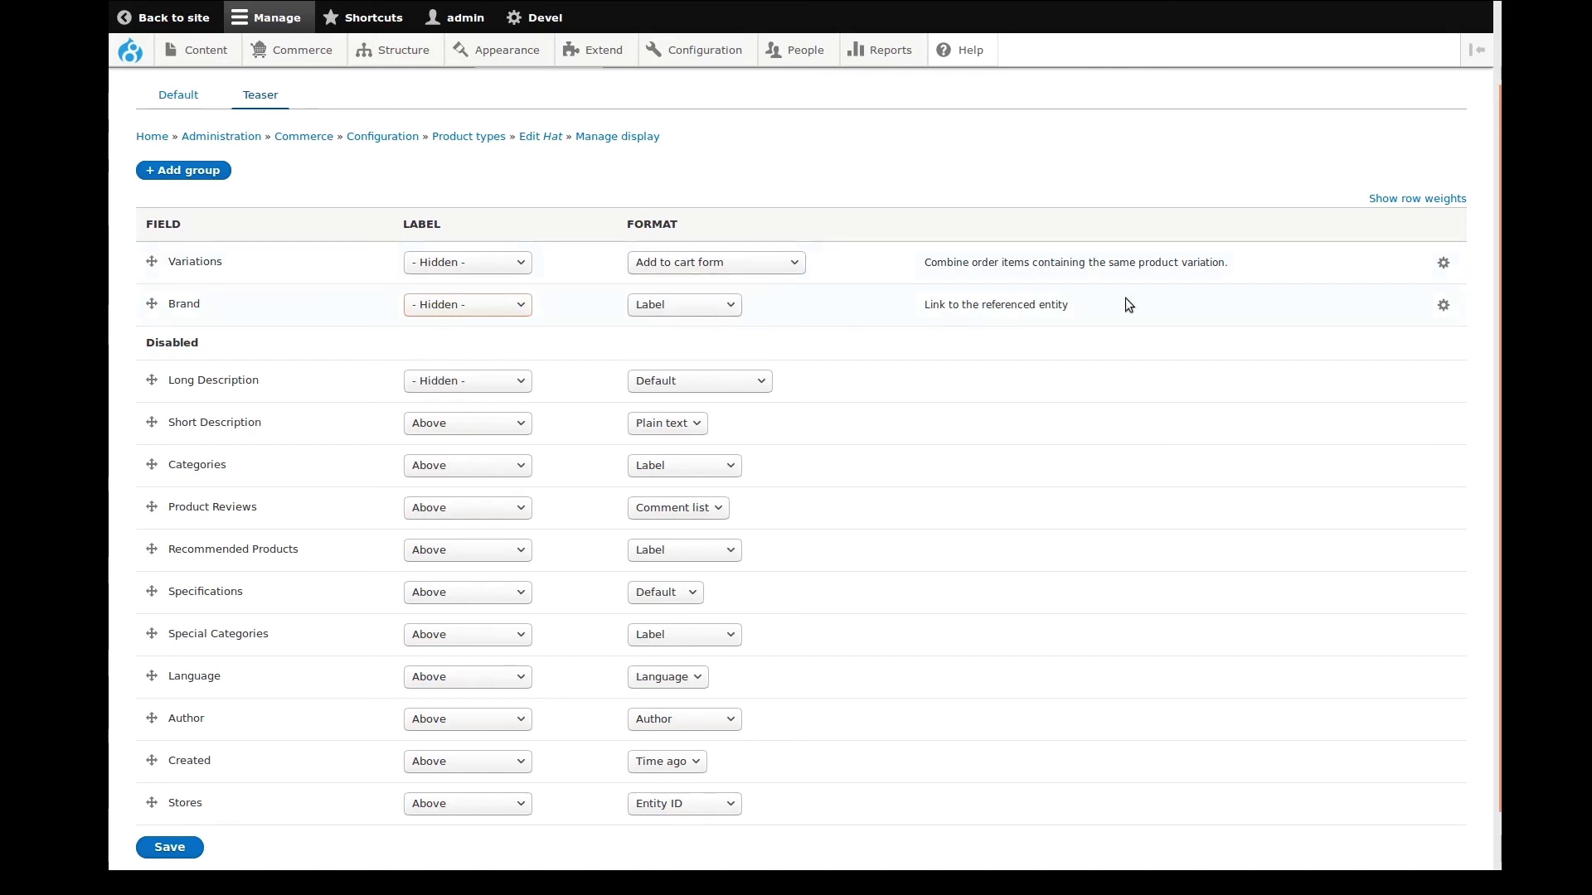
# Remove Brand's link to the referenced entity and save the Teaser display
pyautogui.click(1443, 305)
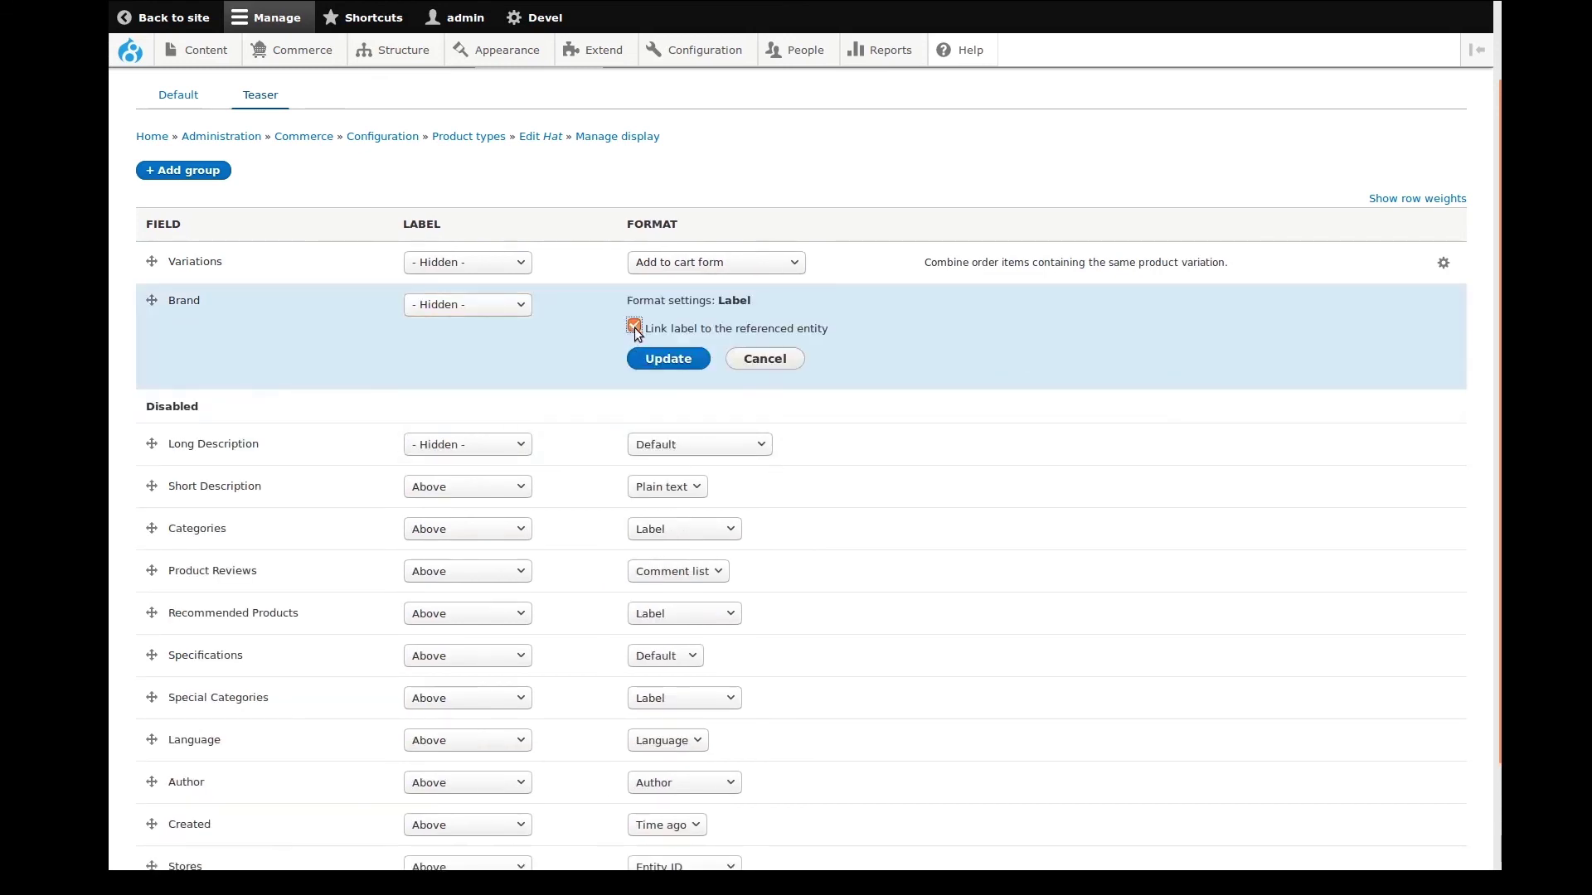
pyautogui.click(662, 360)
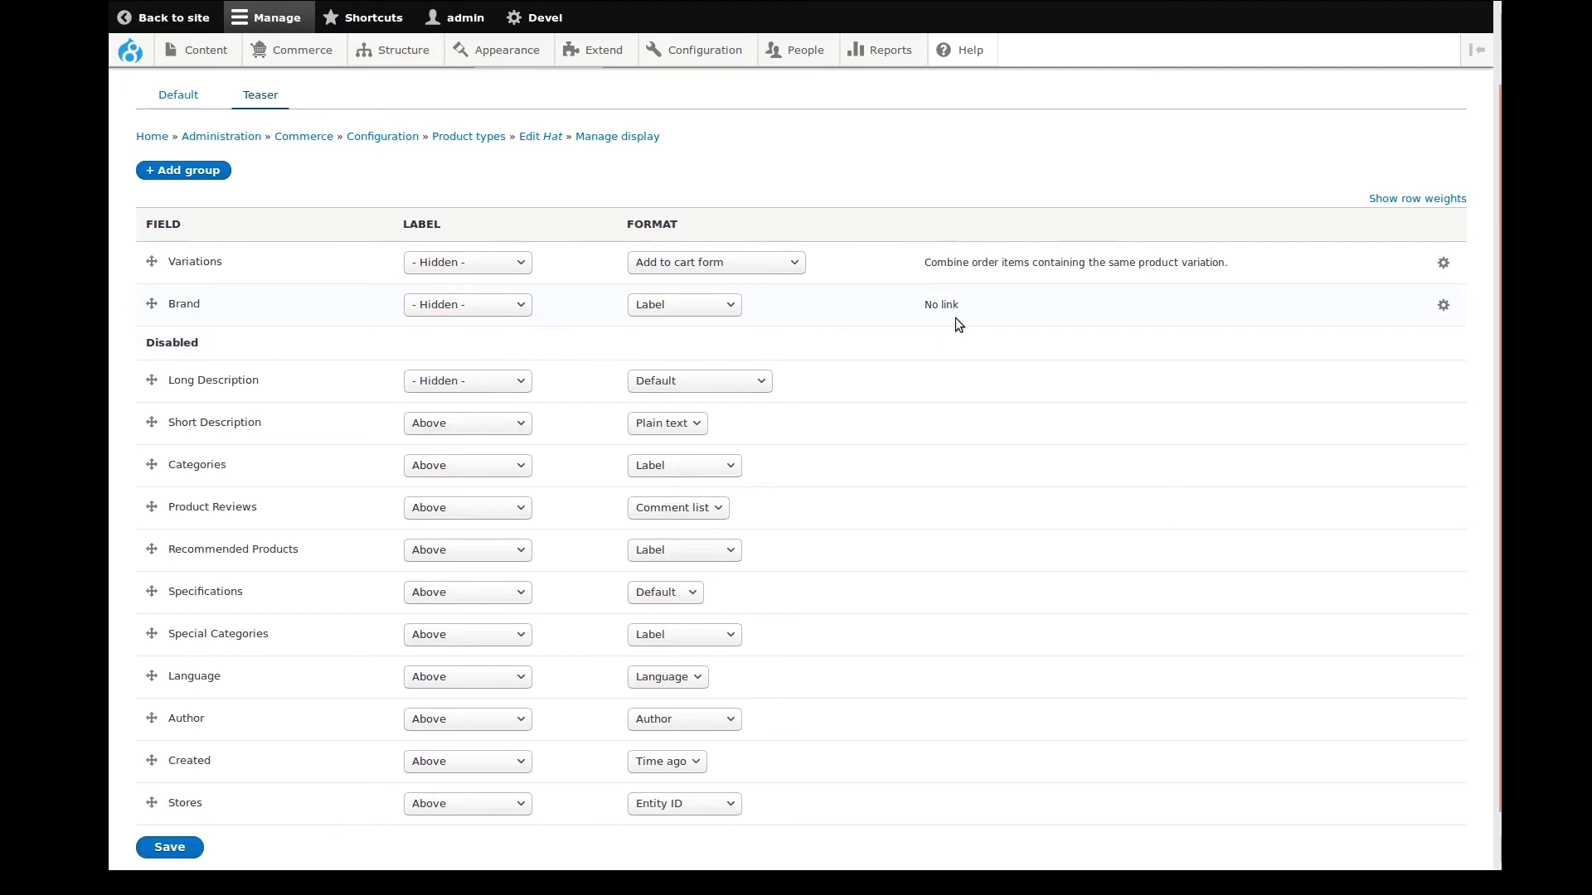
pyautogui.click(170, 846)
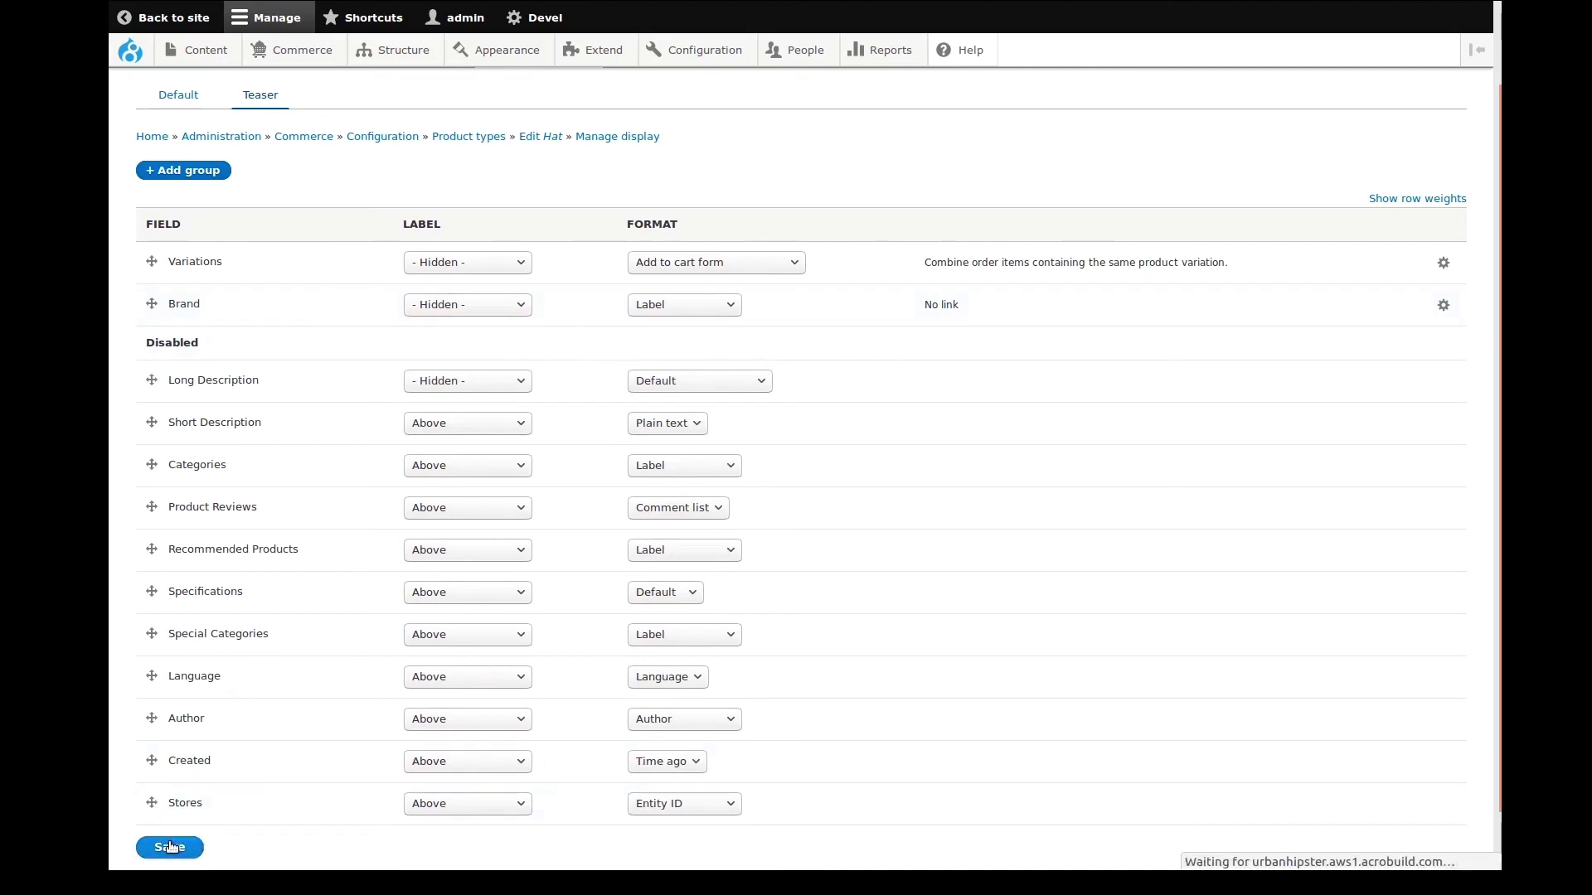